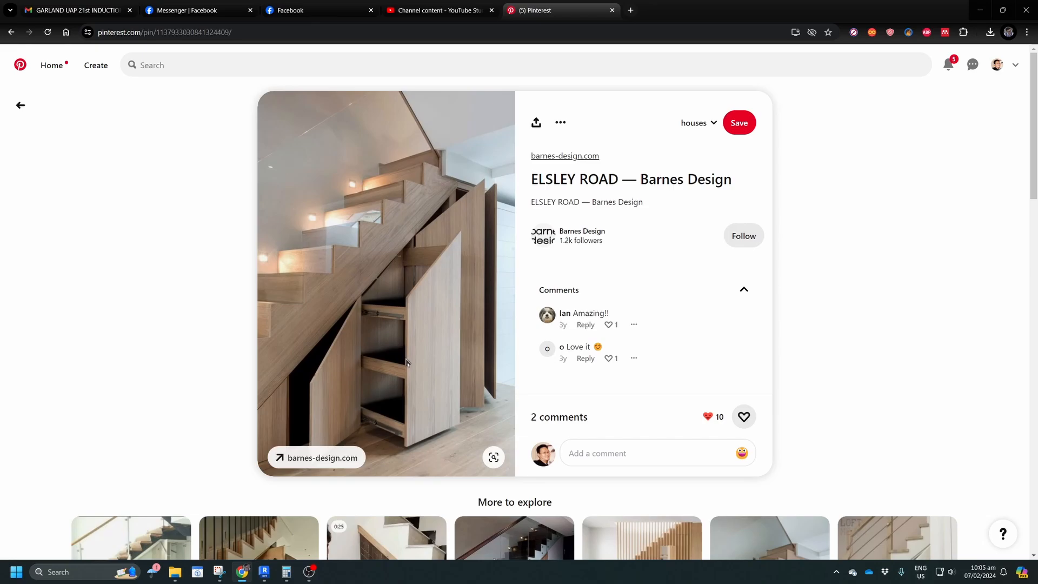
# Switch to Revit, start a new family, and browse the English family templates.
pyautogui.click(264, 571)
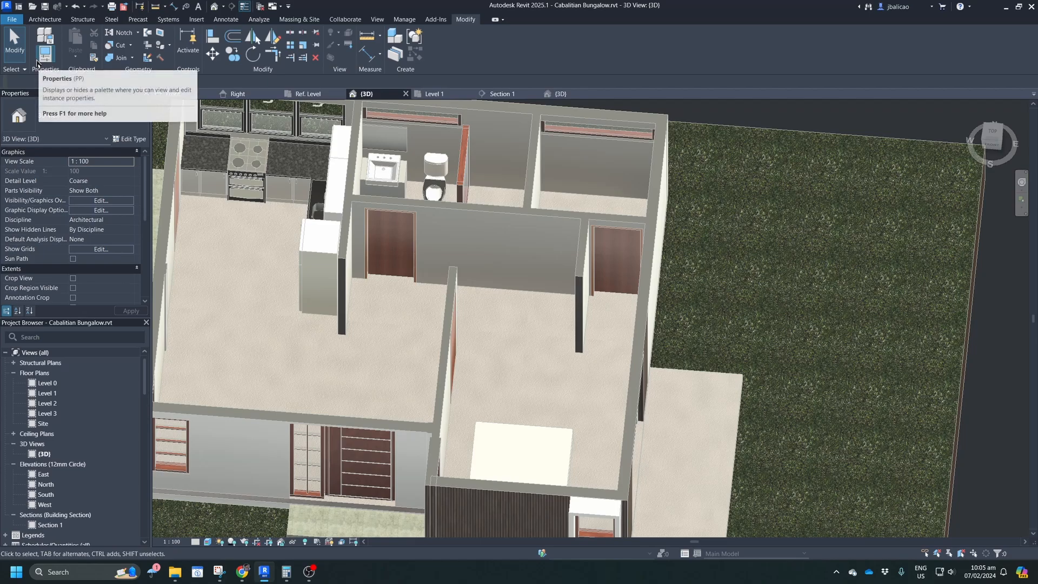
pyautogui.click(15, 23)
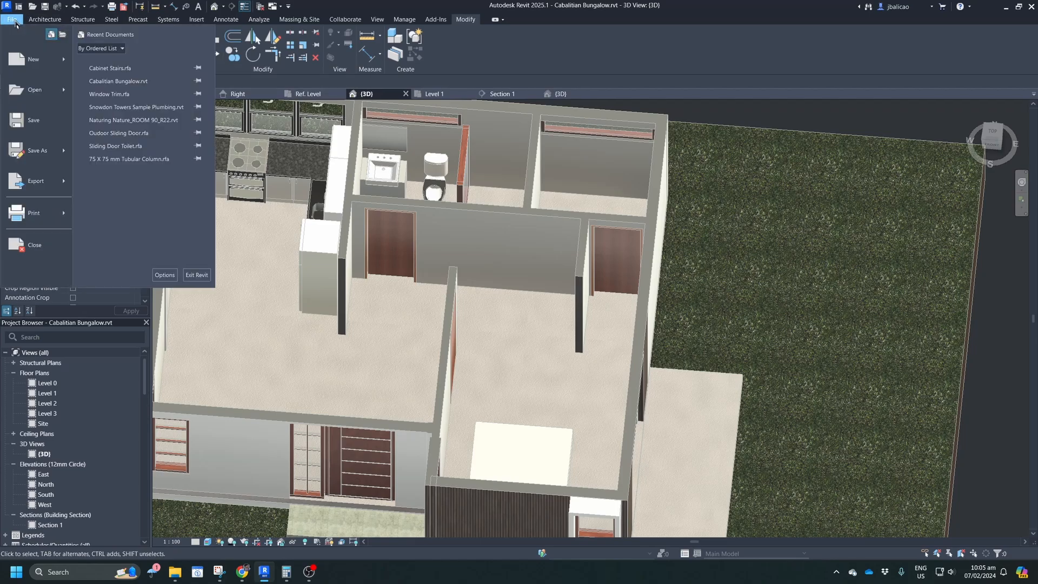
pyautogui.moveTo(43, 59)
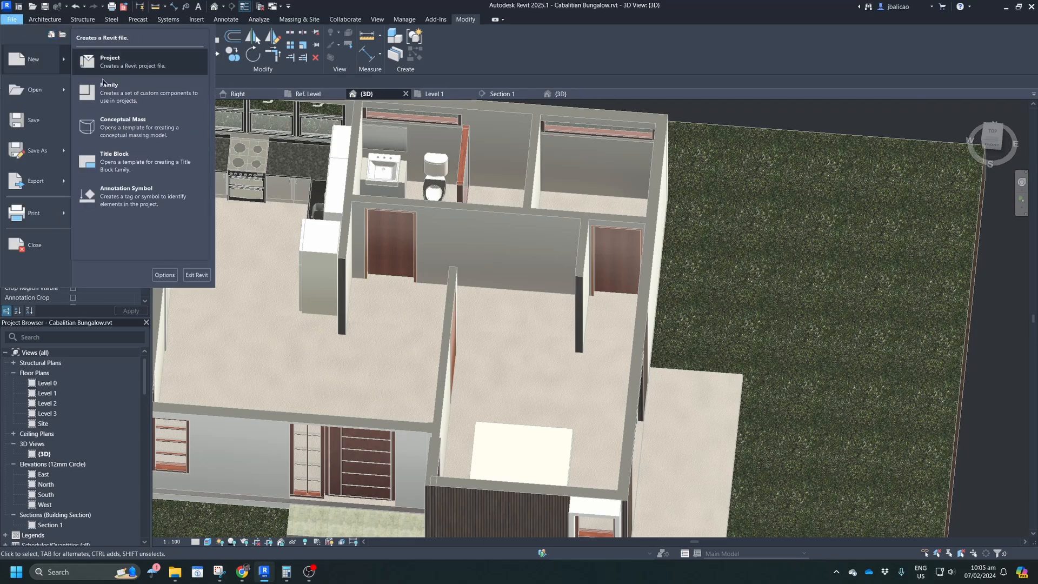
pyautogui.click(106, 96)
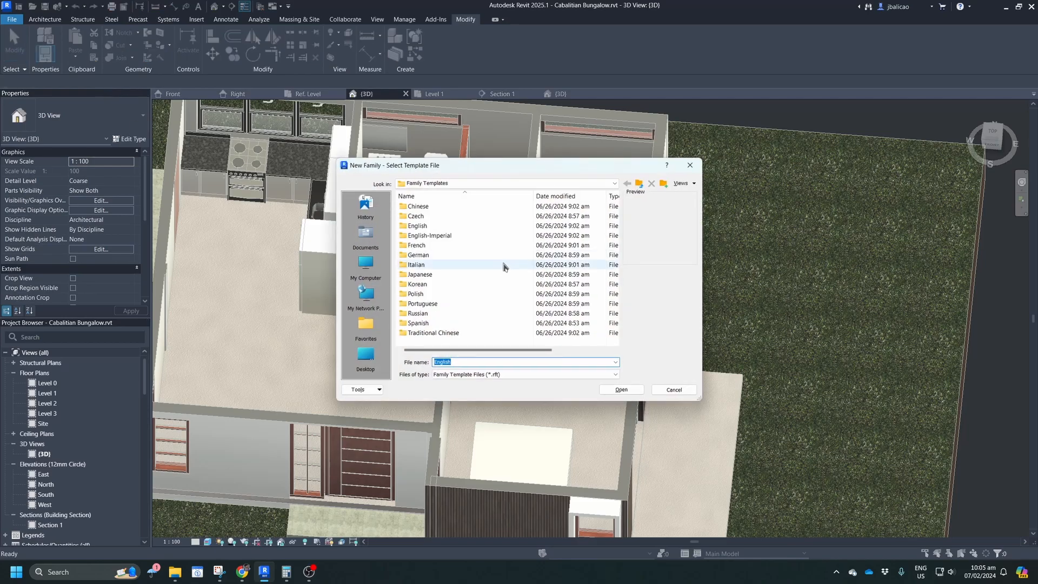
pyautogui.doubleClick(448, 227)
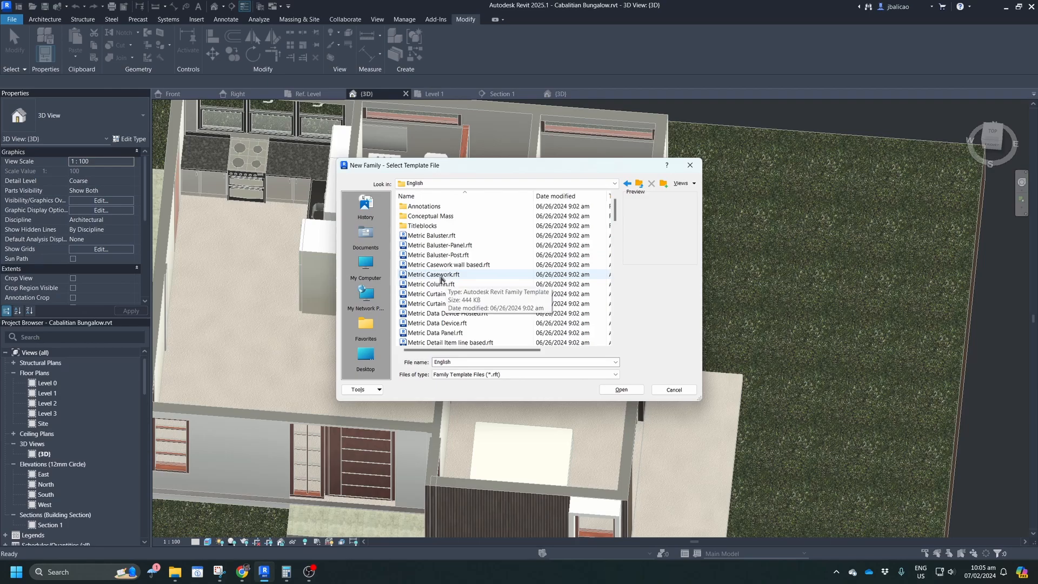
# Create the new family from the Metric Casework.rft template.
pyautogui.scroll(-10, 442, 279)
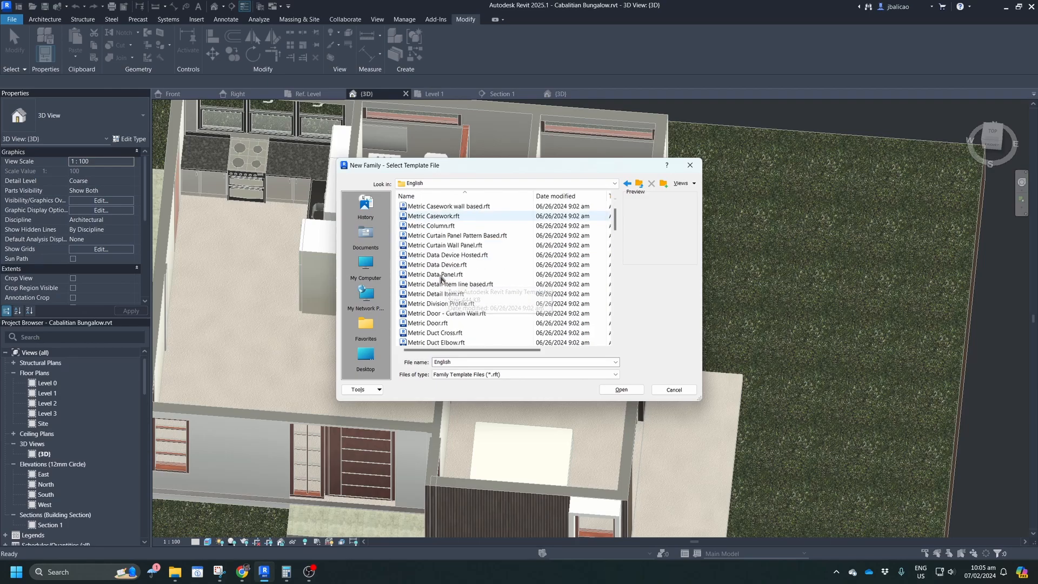
pyautogui.scroll(-4, 441, 279)
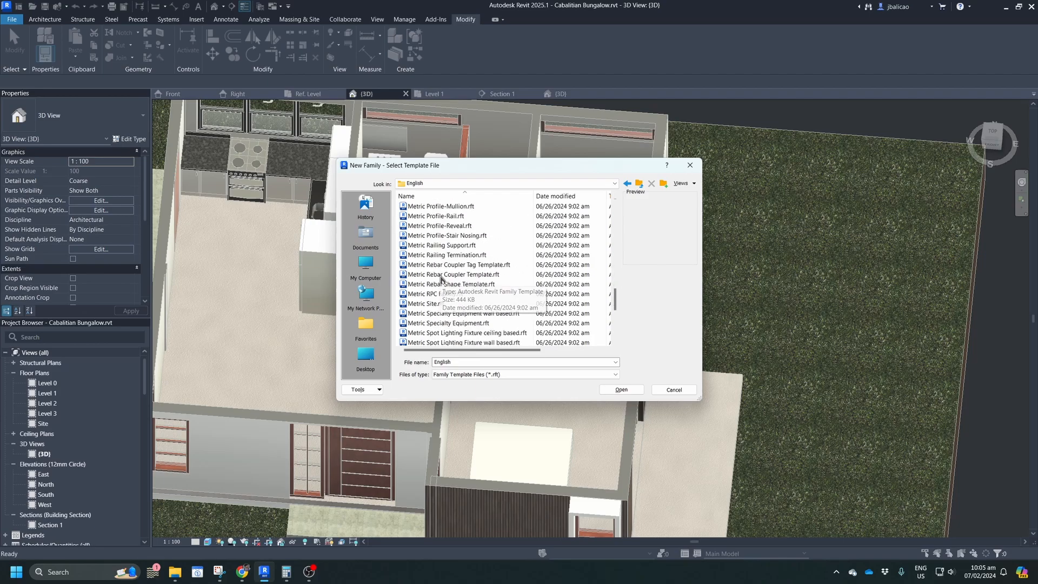
pyautogui.scroll(-4, 441, 279)
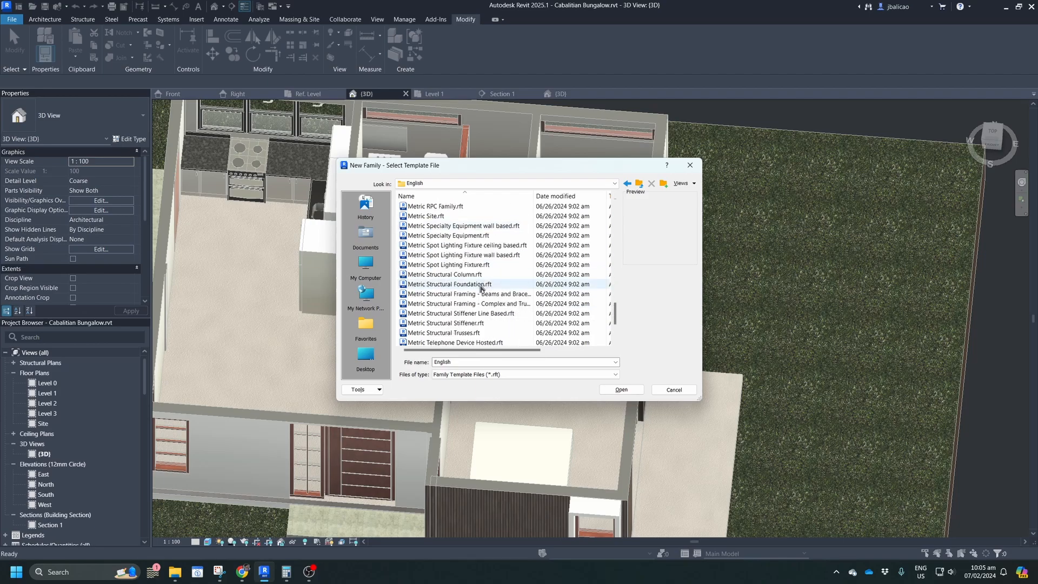
pyautogui.scroll(-3, 481, 288)
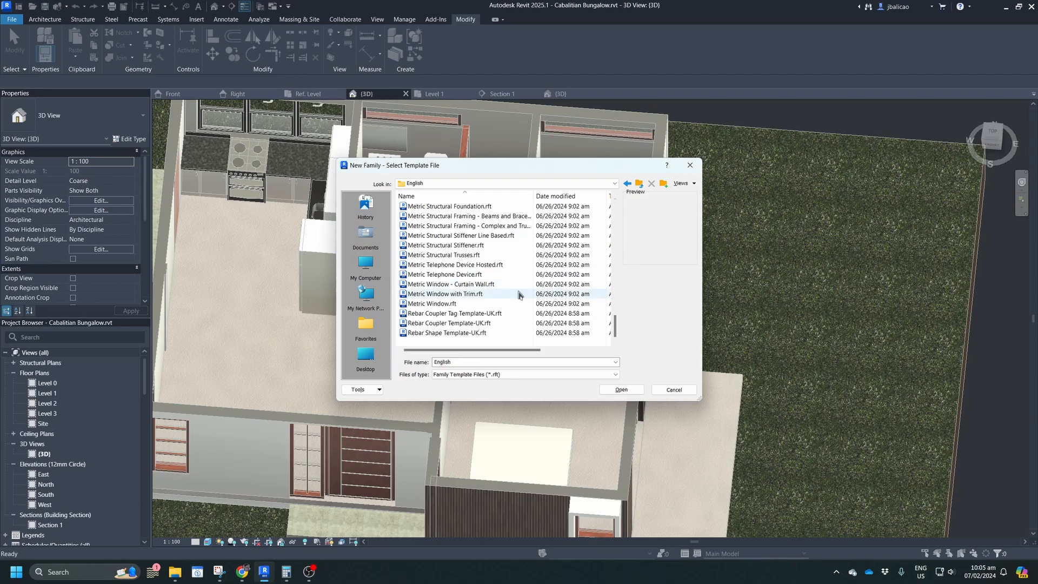
pyautogui.scroll(8, 520, 295)
pyautogui.scroll(10, 518, 295)
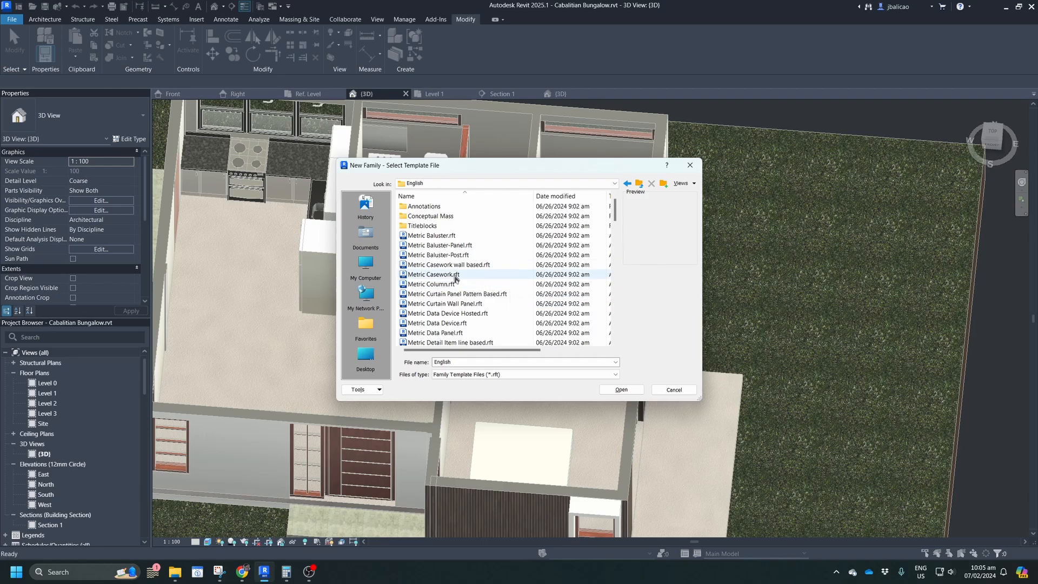
pyautogui.click(436, 274)
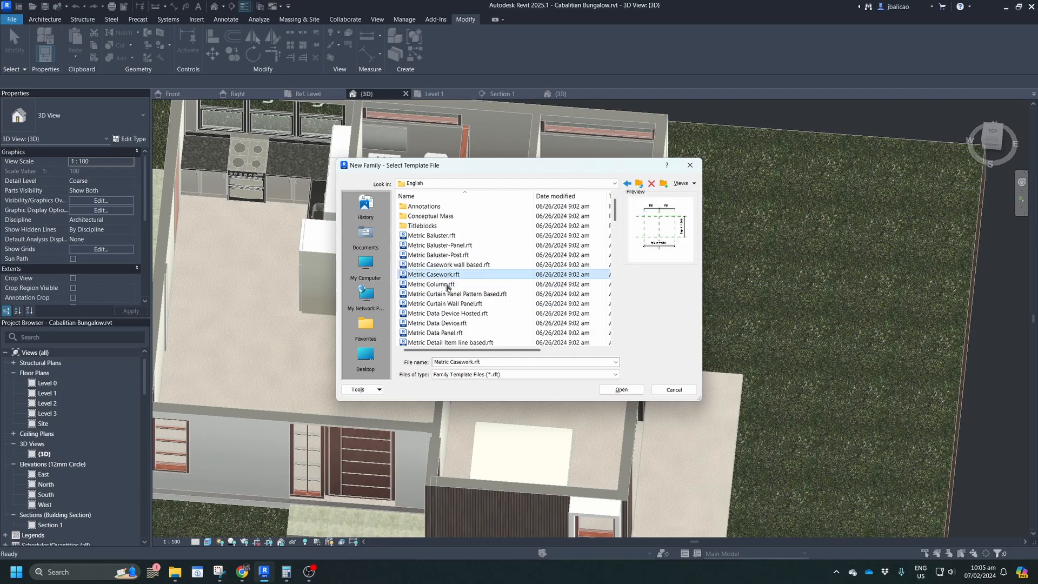
pyautogui.click(621, 390)
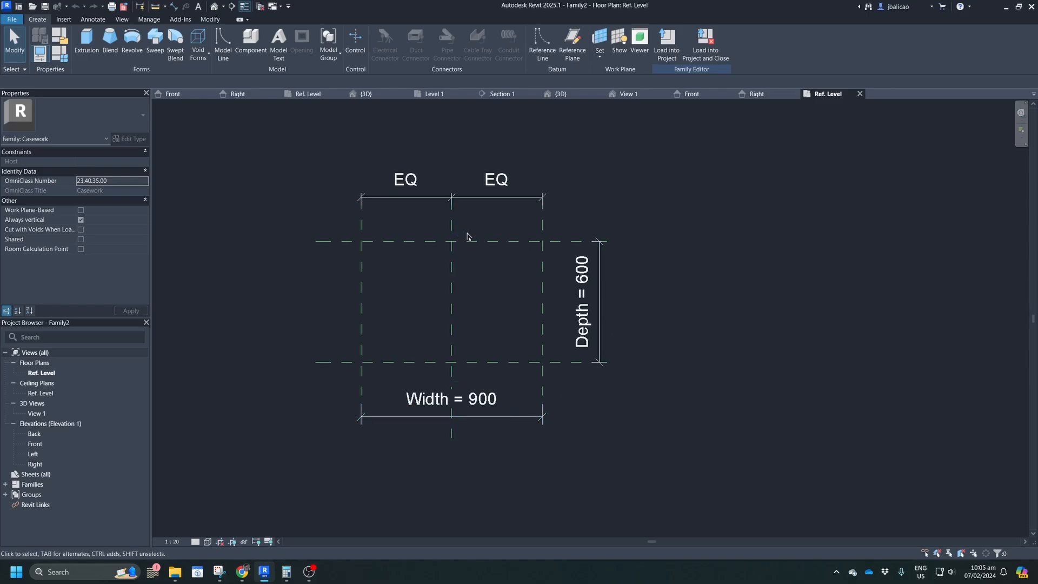
# Check the under-stair cabinet reference picture in the browser and return to the casework family in Revit.
pyautogui.moveTo(467, 236)
pyautogui.mouseDown(button='middle')
pyautogui.moveTo(401, 255)
pyautogui.moveTo(469, 232)
pyautogui.mouseUp(button='middle')
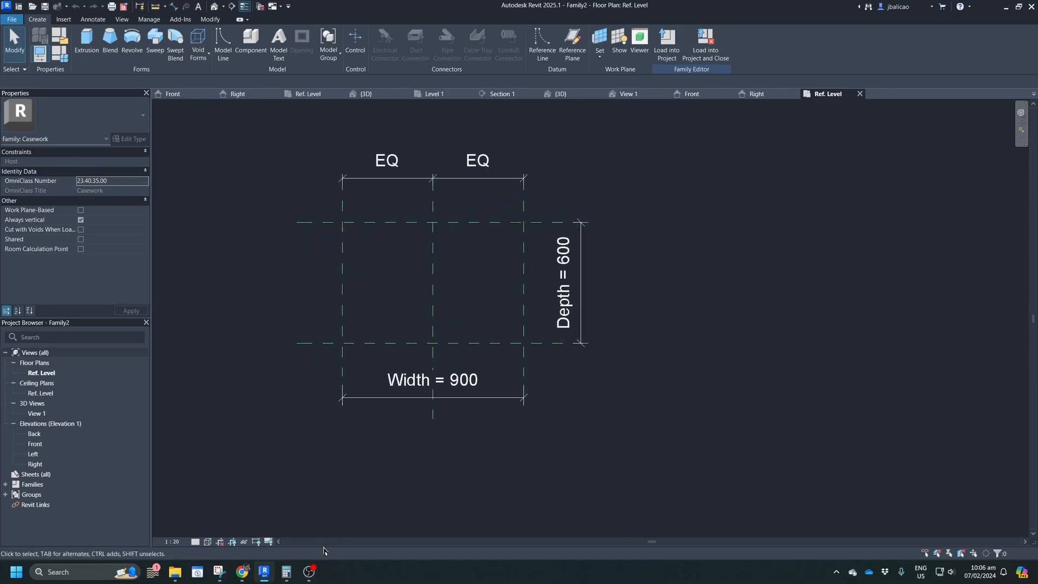
pyautogui.click(267, 573)
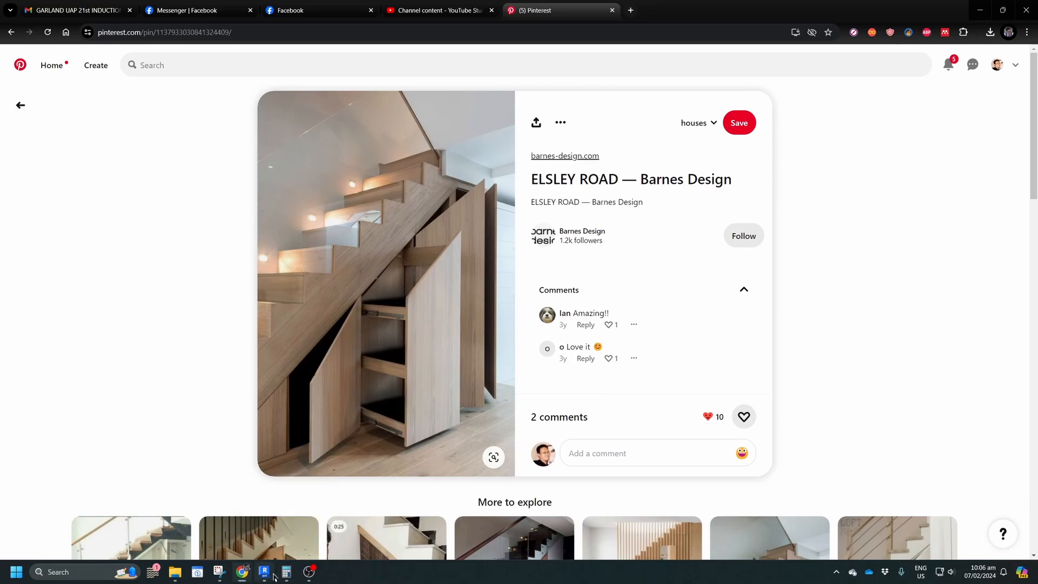
pyautogui.click(273, 575)
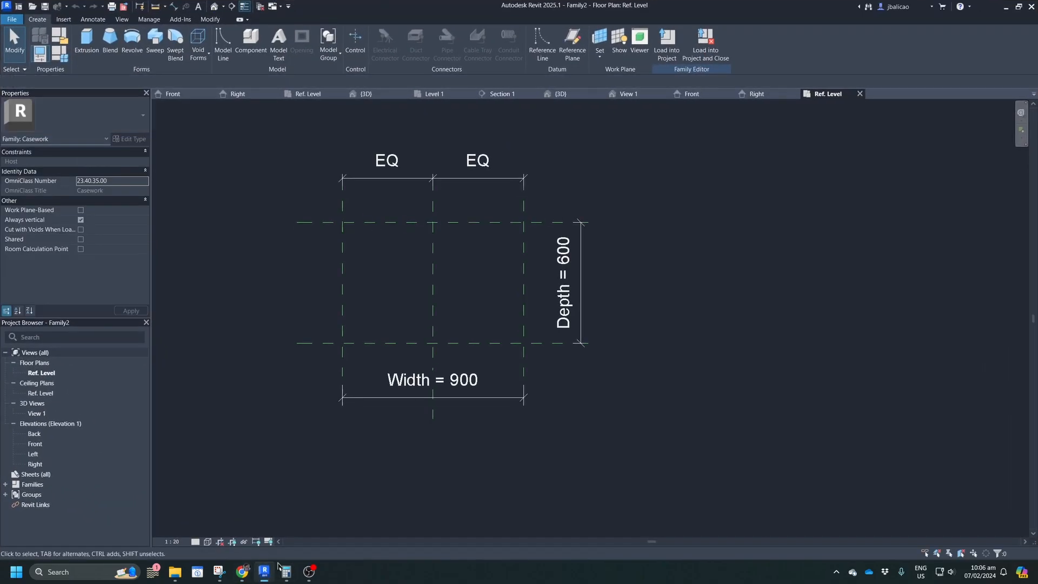
# Close the unneeded views, keeping the bungalow's {3D} and Level 1 views and the new family's Ref. Level plan.
pyautogui.click(211, 94)
pyautogui.click(211, 94)
pyautogui.click(211, 94)
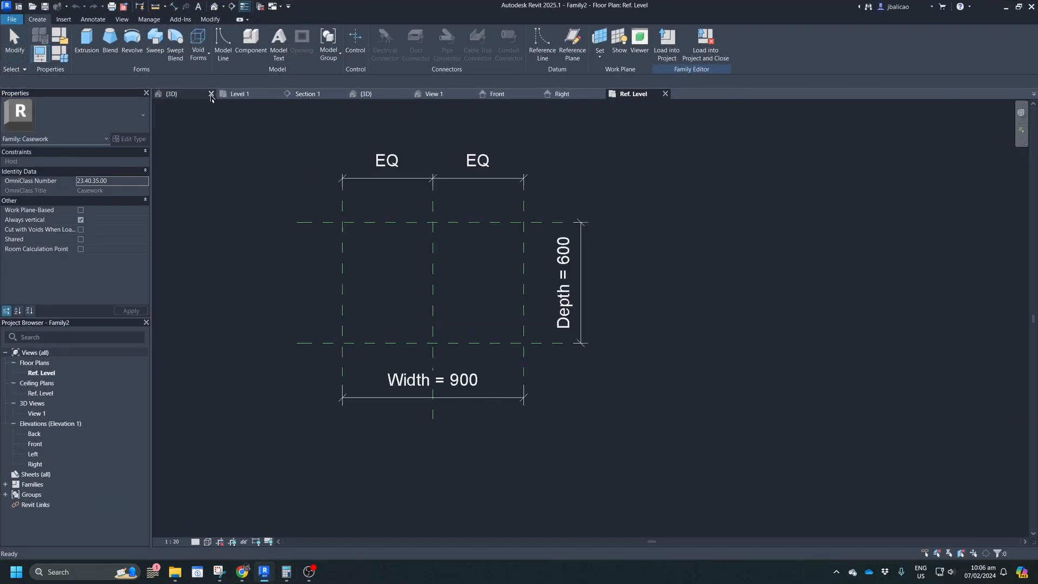
pyautogui.click(340, 94)
pyautogui.click(340, 94)
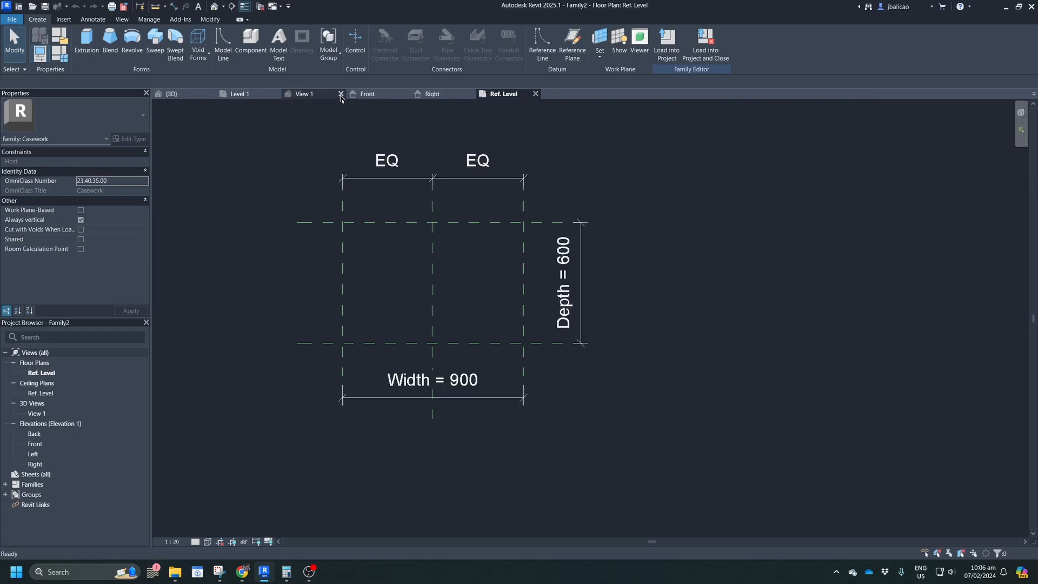
pyautogui.click(340, 95)
pyautogui.click(341, 94)
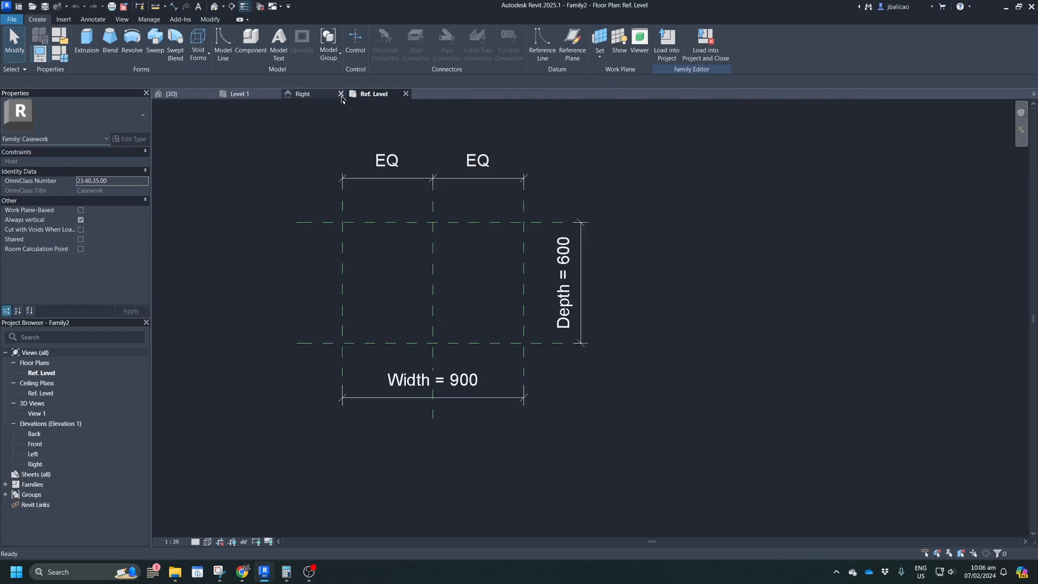
pyautogui.click(340, 95)
# Open Section 1 of the Cabalitian Bungalow project and measure the height from the Level 1 floor to the upper floor.
pyautogui.click(191, 95)
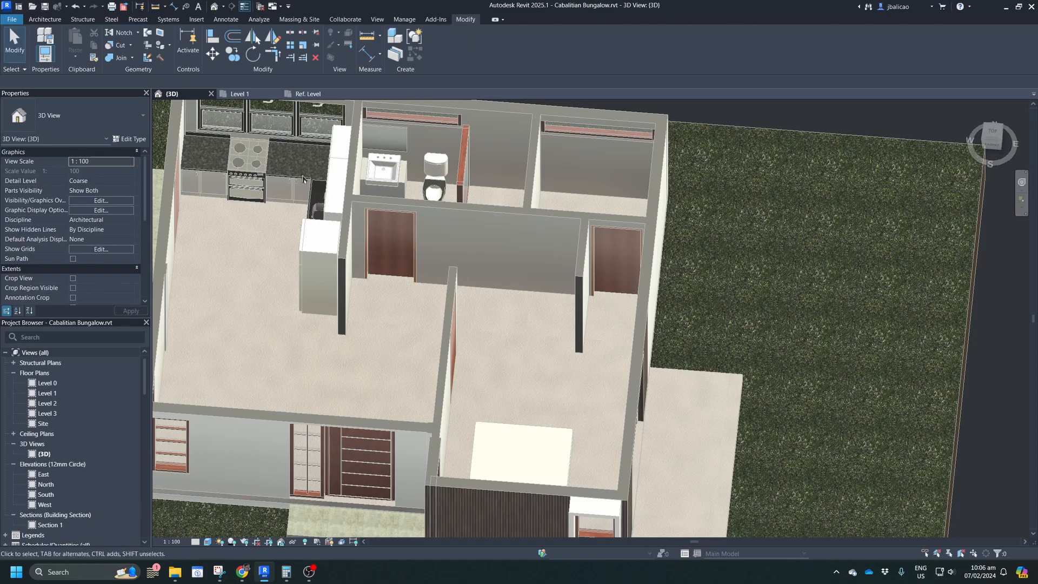
pyautogui.click(242, 96)
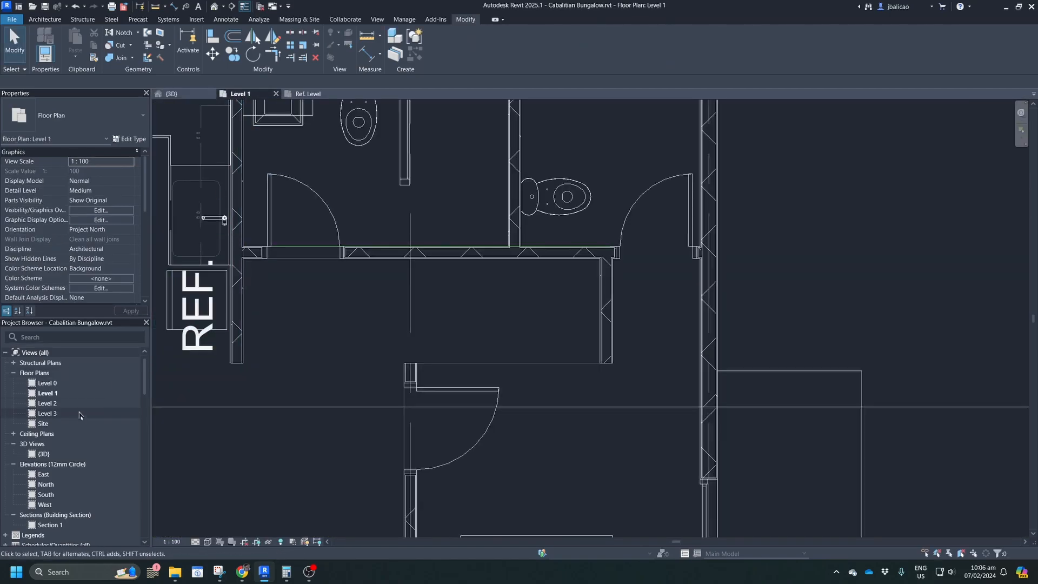
pyautogui.scroll(-10, 50, 476)
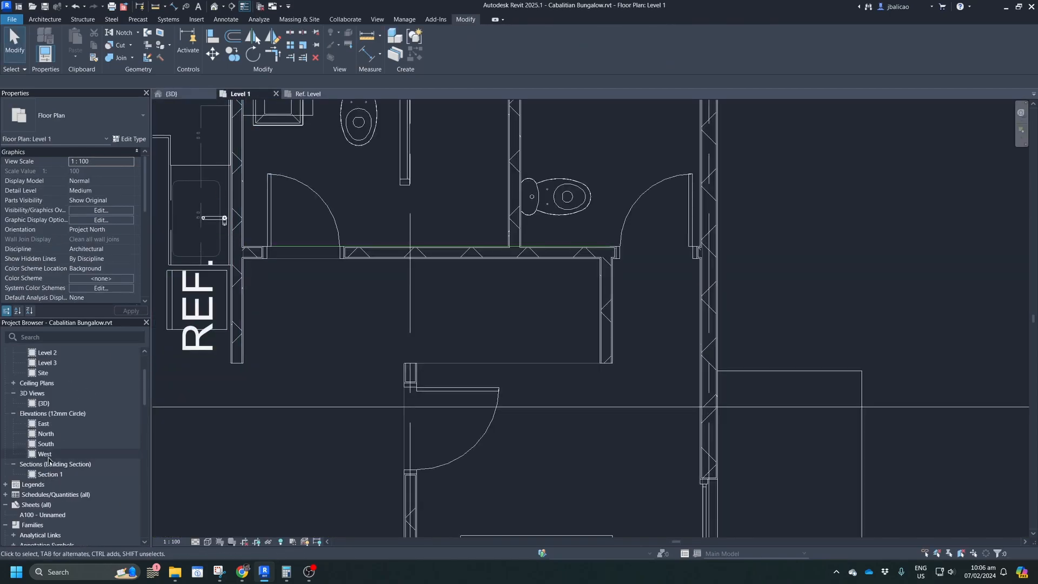
pyautogui.scroll(4, 43, 478)
pyautogui.doubleClick(49, 423)
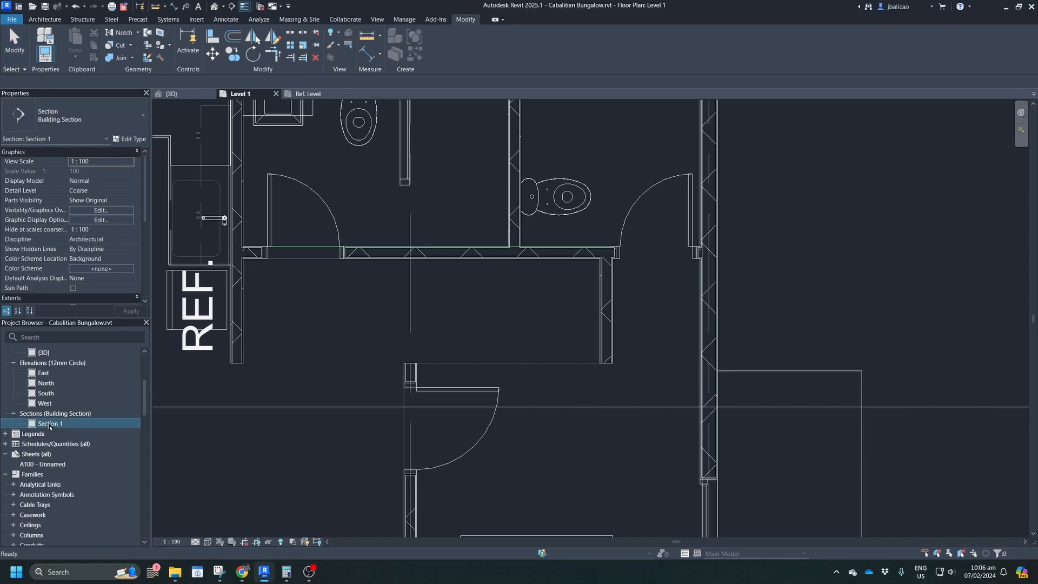
pyautogui.moveTo(707, 408); pyautogui.dragTo(490, 367, button='middle')
pyautogui.scroll(7, 503, 338)
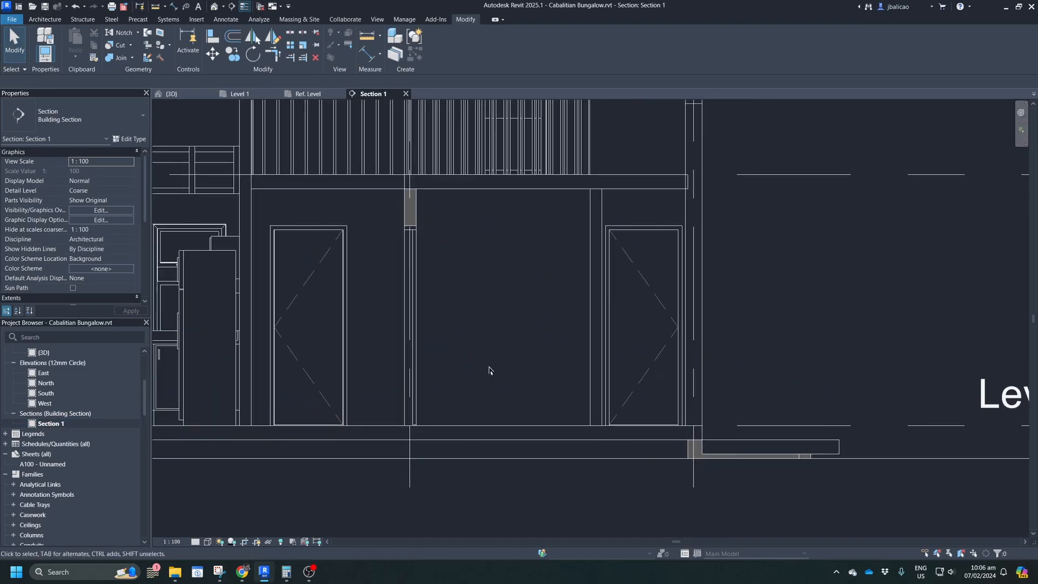
pyautogui.click(367, 36)
pyautogui.click(543, 175)
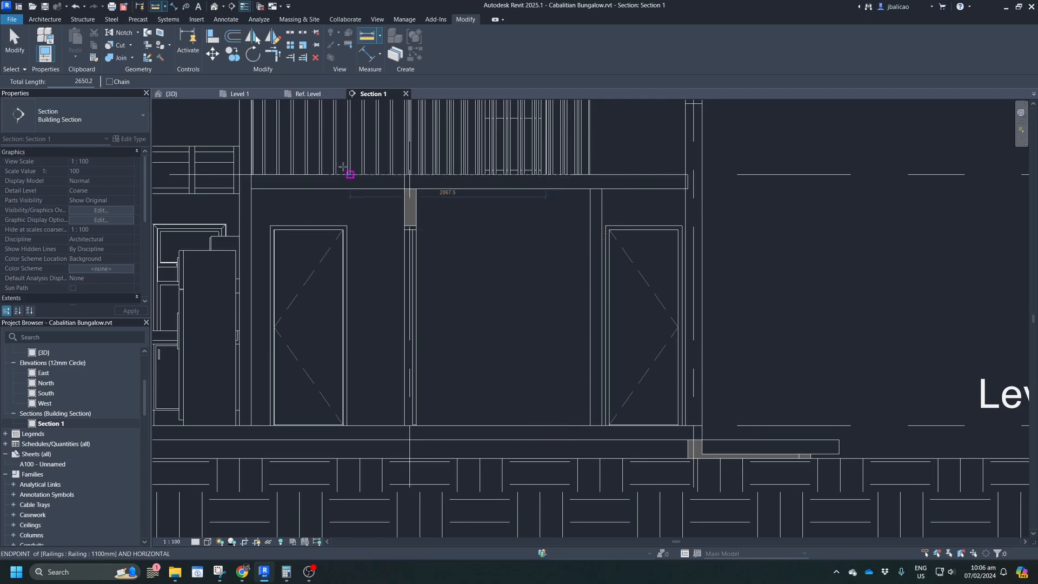
# Return to the casework family, check its Left and Right reference planes in plan, and open the Right elevation.
pyautogui.click(318, 96)
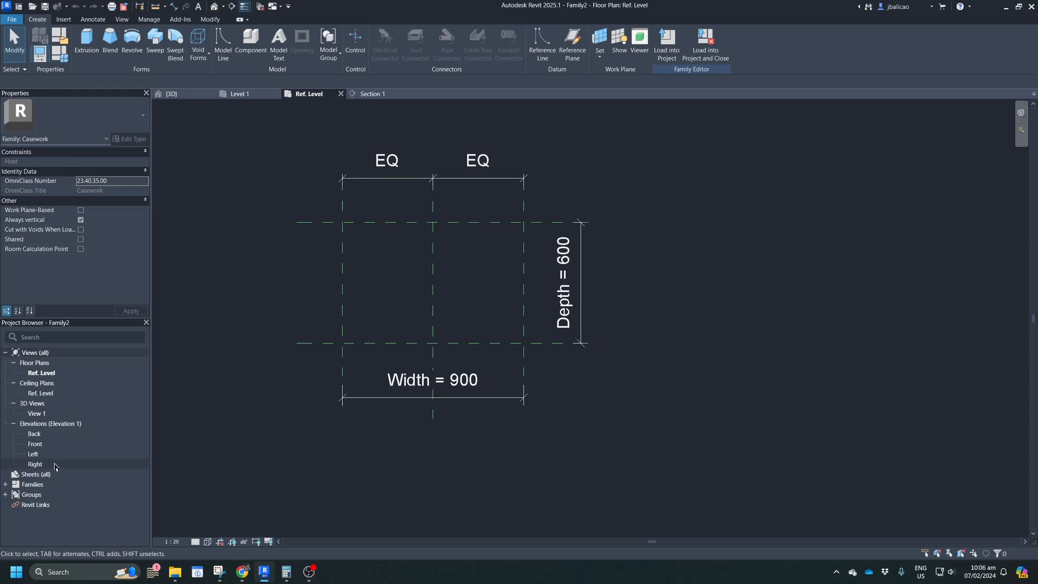
pyautogui.click(523, 318)
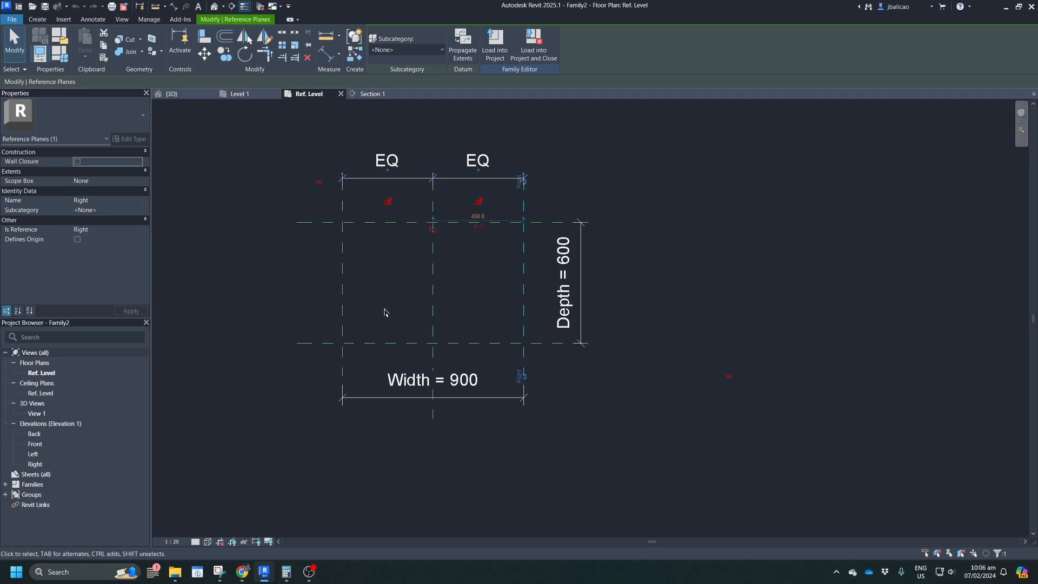
pyautogui.click(343, 309)
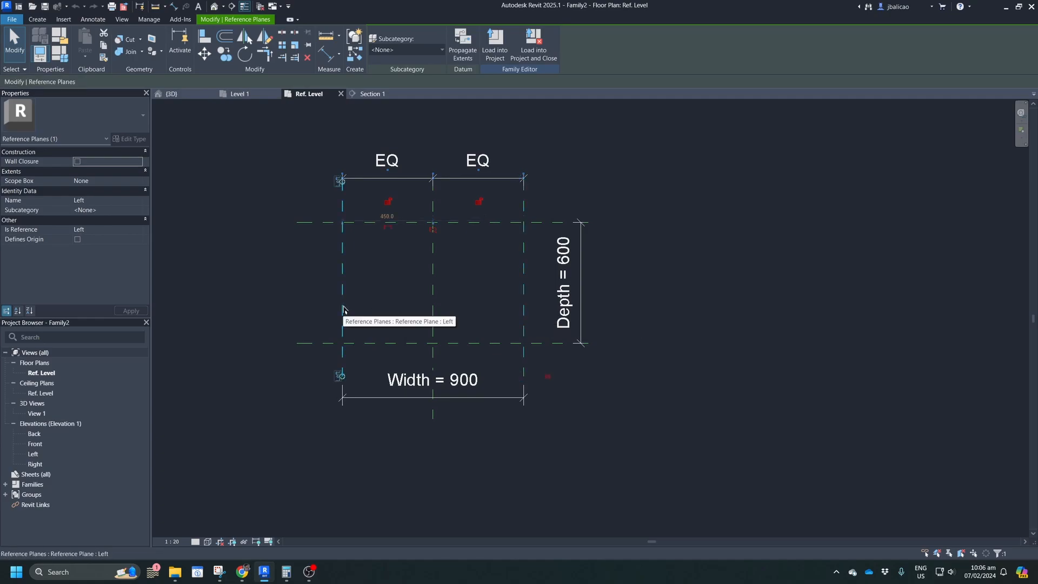
pyautogui.doubleClick(52, 457)
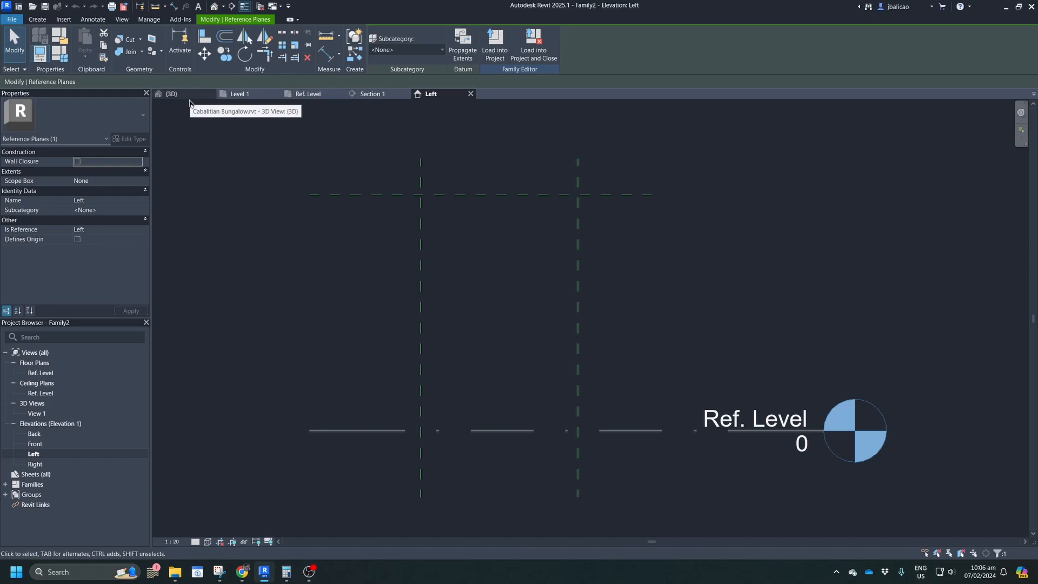
pyautogui.doubleClick(64, 465)
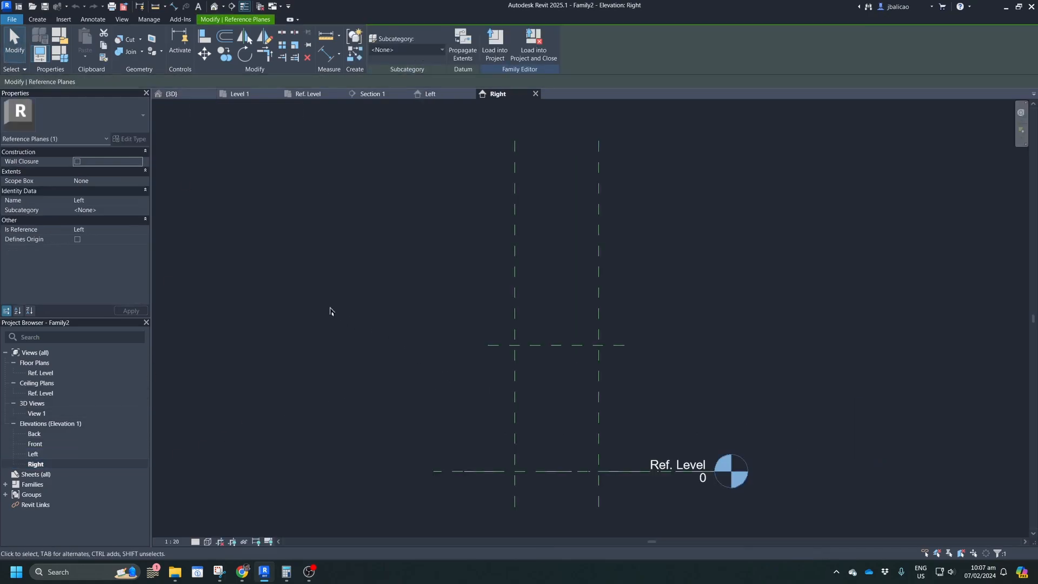
# Try to set the Top reference plane's height above Ref. Level to 2650, removing the conflicting constraints.
pyautogui.moveTo(509, 390); pyautogui.dragTo(379, 327, button='middle')
pyautogui.click(424, 282)
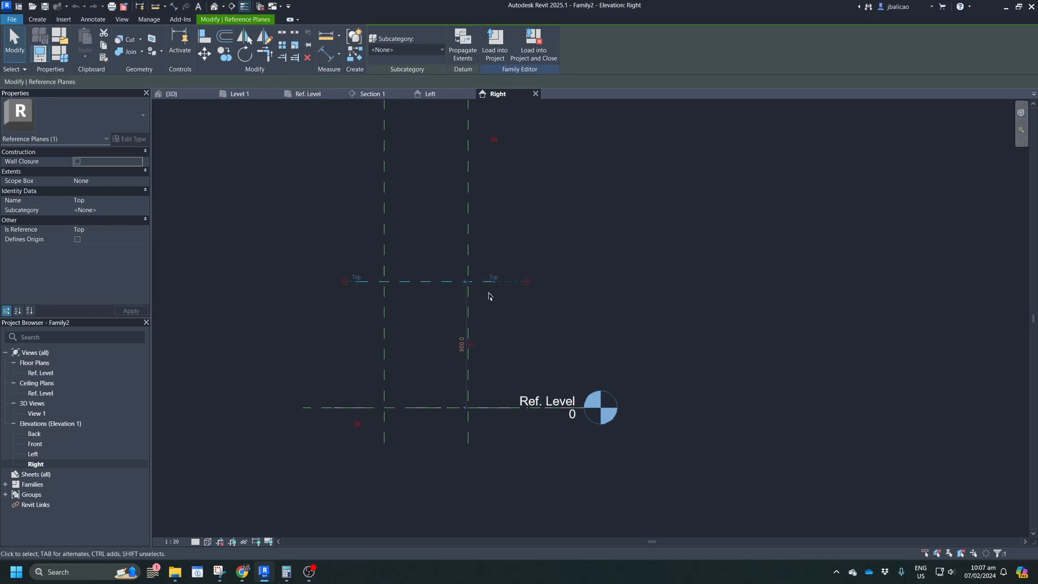
pyautogui.click(462, 344)
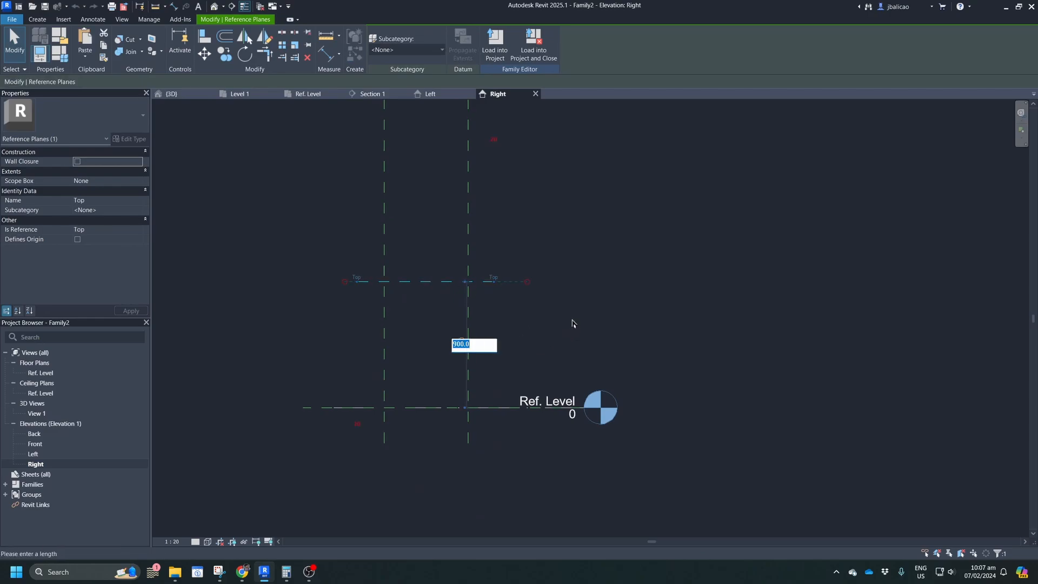
pyautogui.write('2650')
pyautogui.press('Return')
pyautogui.scroll(-2, 569, 317)
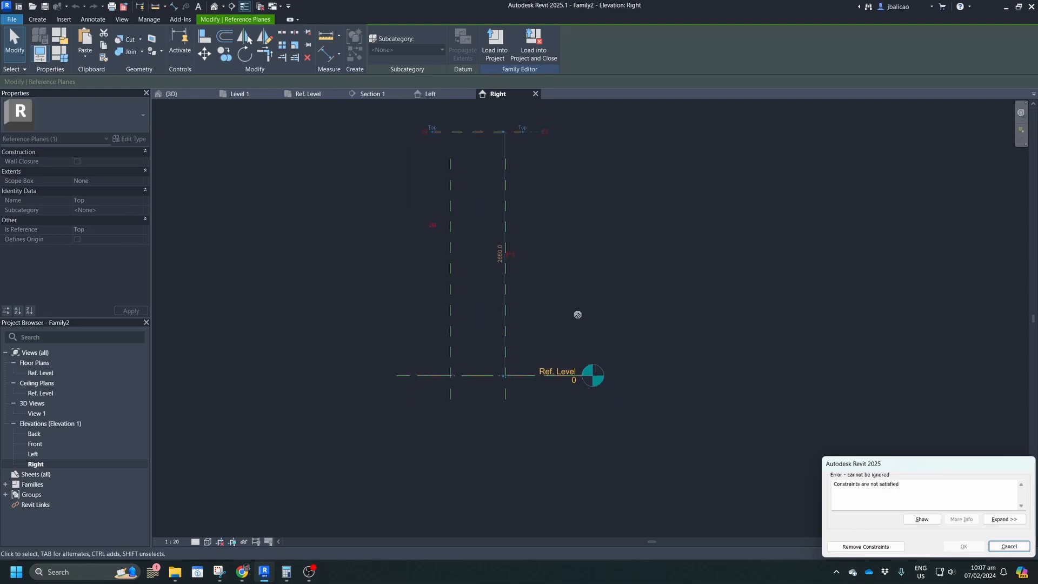
pyautogui.moveTo(574, 298); pyautogui.dragTo(525, 379, button='middle')
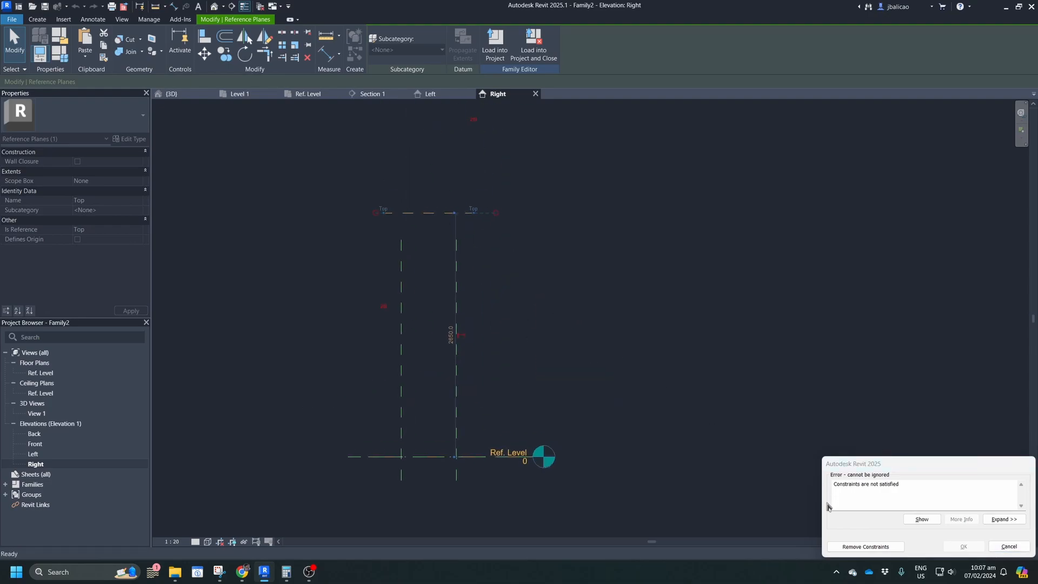
pyautogui.click(866, 546)
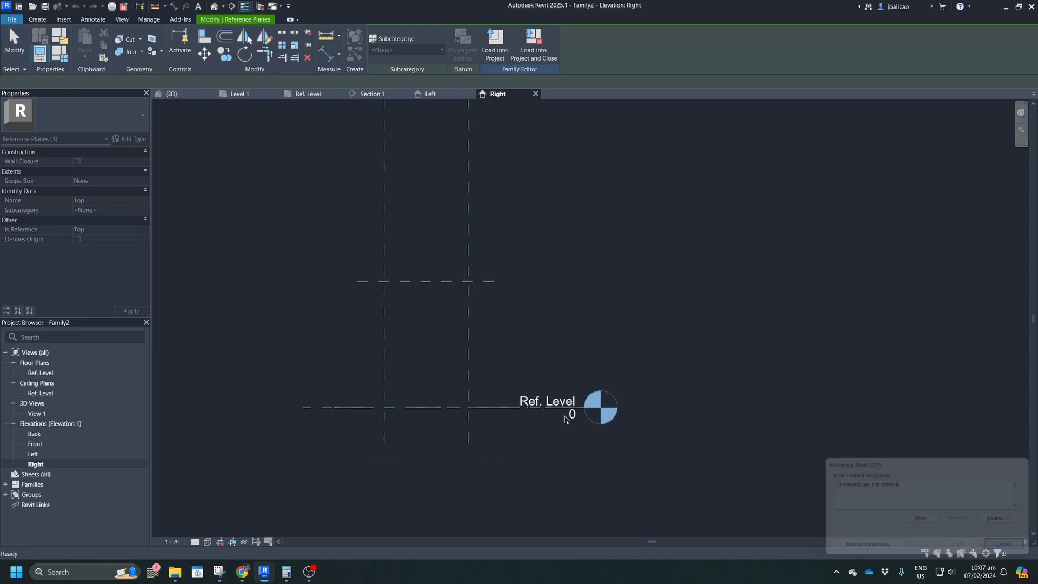
# Extend the upper ends of the Back and Front reference planes well above the Top plane in the Right elevation.
pyautogui.scroll(-2, 471, 397)
pyautogui.click(465, 301)
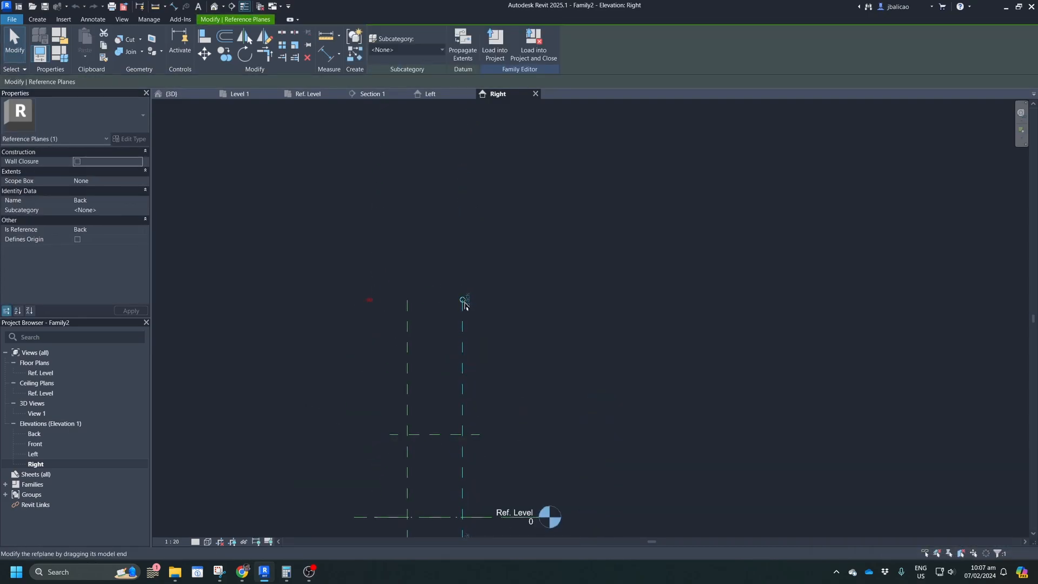
pyautogui.moveTo(465, 301); pyautogui.dragTo(466, 217)
pyautogui.click(408, 301)
pyautogui.moveTo(408, 301); pyautogui.dragTo(408, 216)
# Set the Top reference plane's height above Ref. Level to 2650, removing the conflicting constraints.
pyautogui.click(411, 434)
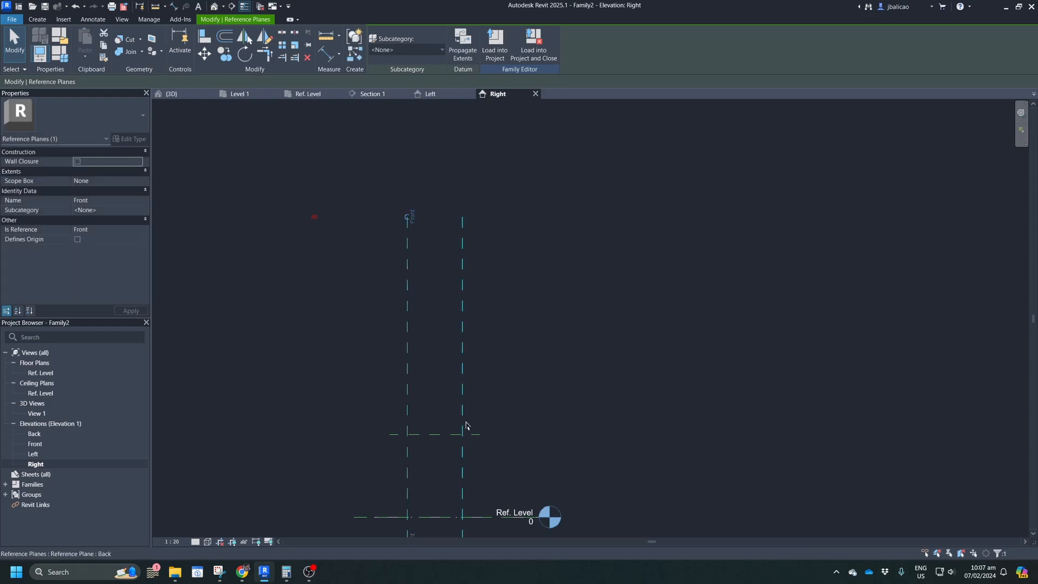
pyautogui.click(456, 476)
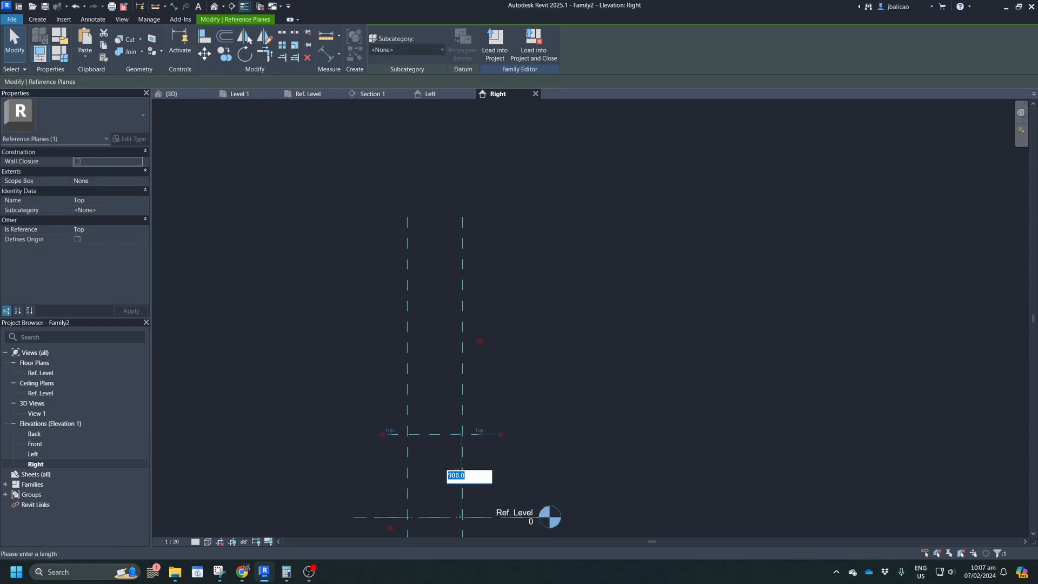
pyautogui.write('2650')
pyautogui.press('Return')
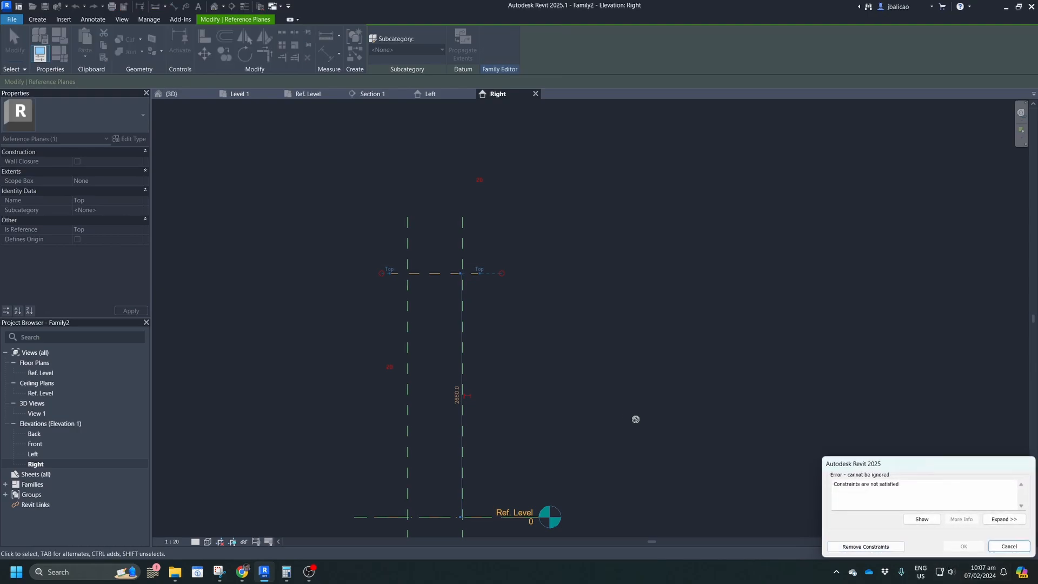
pyautogui.click(876, 547)
pyautogui.moveTo(574, 402); pyautogui.dragTo(625, 348, button='middle')
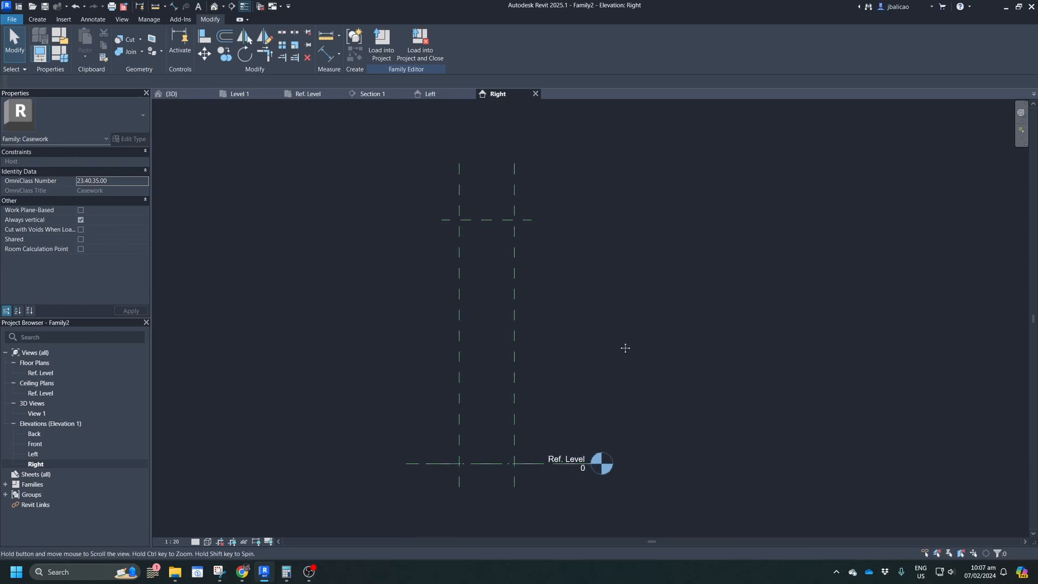
pyautogui.moveTo(479, 248); pyautogui.dragTo(561, 267, button='middle')
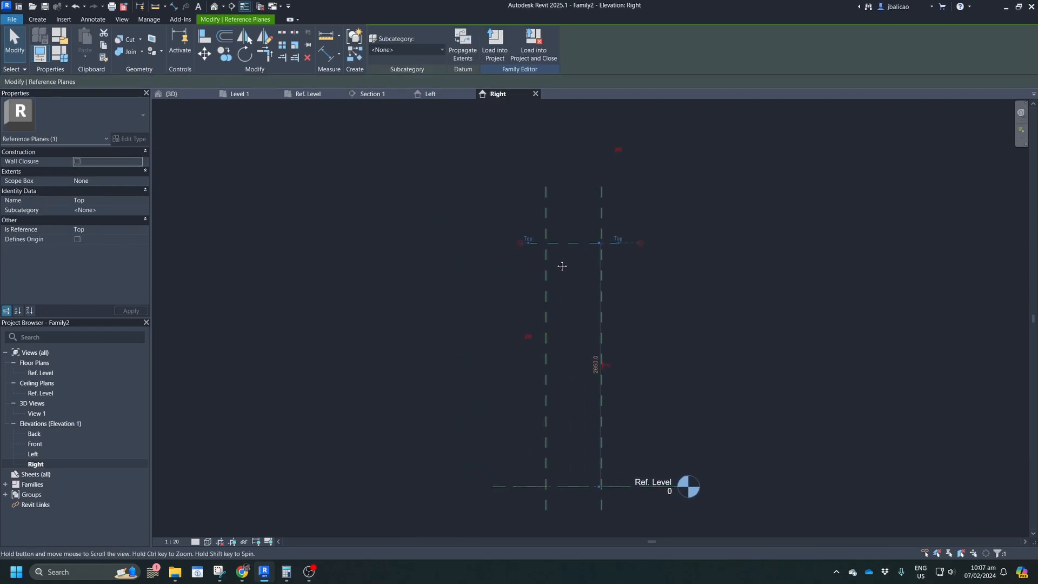
# Check the Front and Back reference planes in the Right elevation and the Depth dimension between them in the Ref. Level plan.
pyautogui.click(548, 291)
pyautogui.moveTo(593, 324); pyautogui.dragTo(590, 308, button='middle')
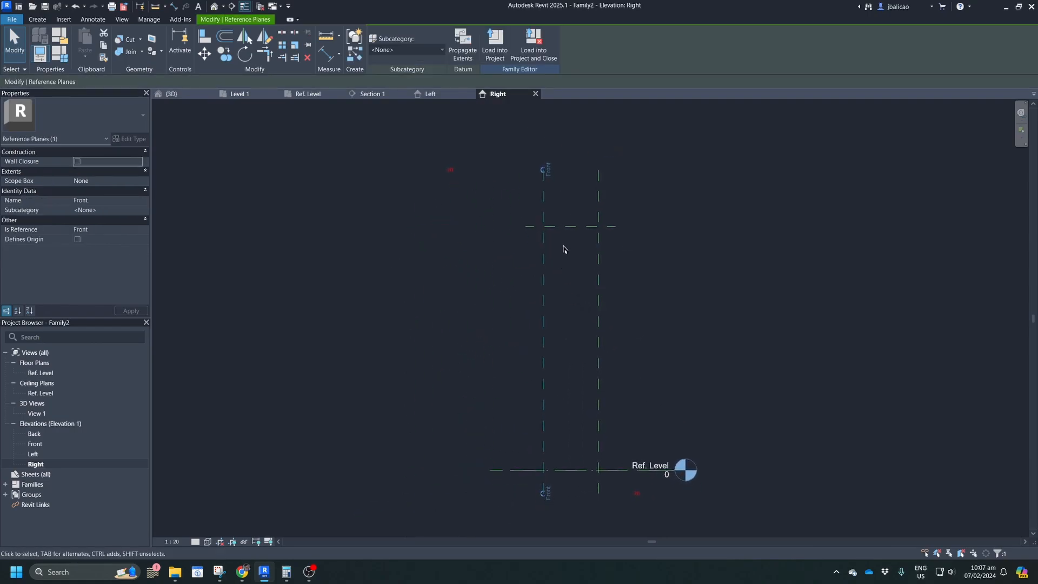
pyautogui.click(606, 270)
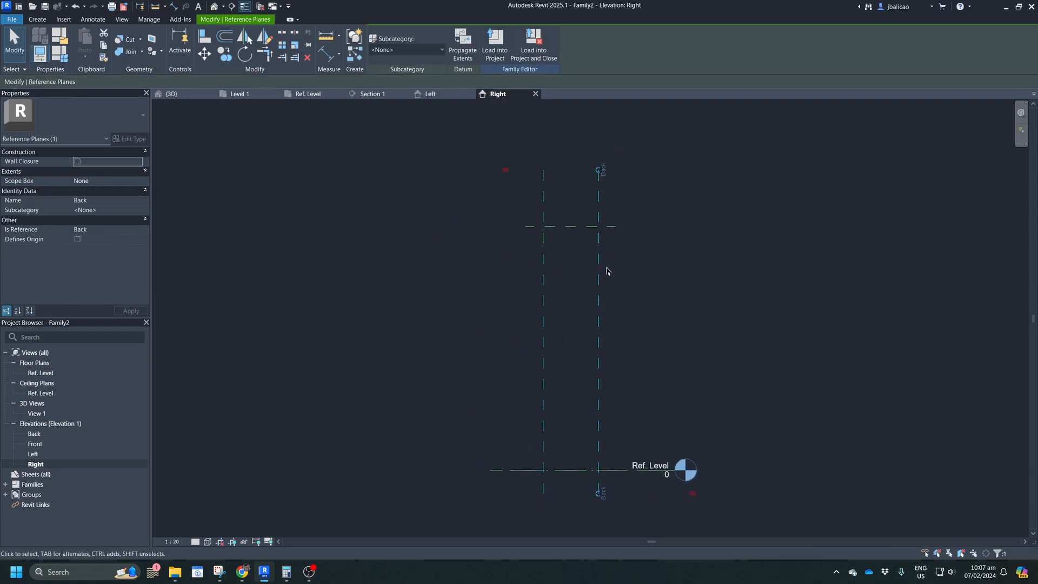
pyautogui.click(543, 340)
pyautogui.moveTo(573, 373); pyautogui.dragTo(554, 364, button='middle')
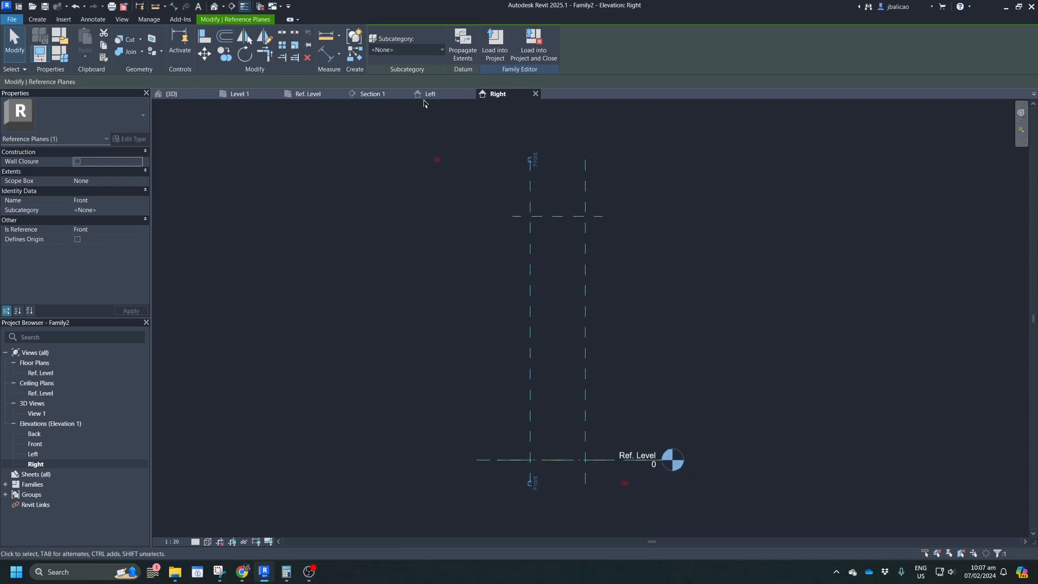
pyautogui.click(310, 95)
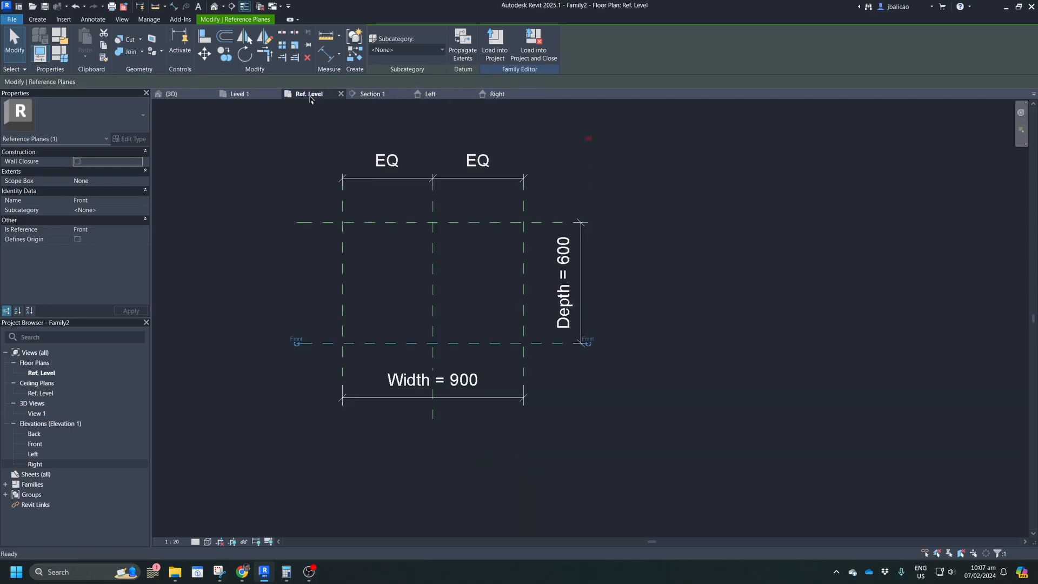
pyautogui.moveTo(584, 325); pyautogui.dragTo(577, 290, button='middle')
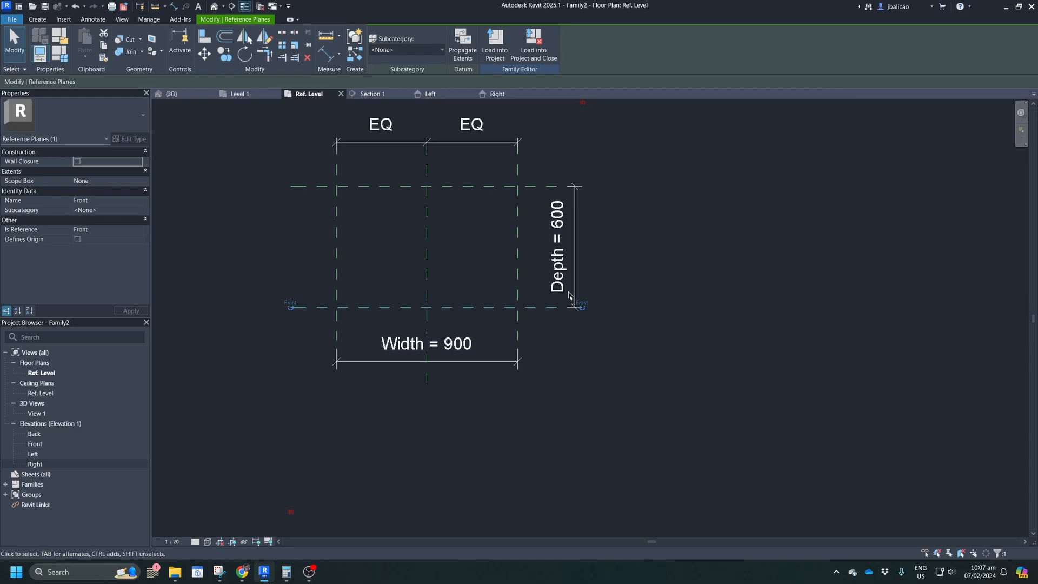
pyautogui.click(562, 216)
pyautogui.moveTo(289, 579)
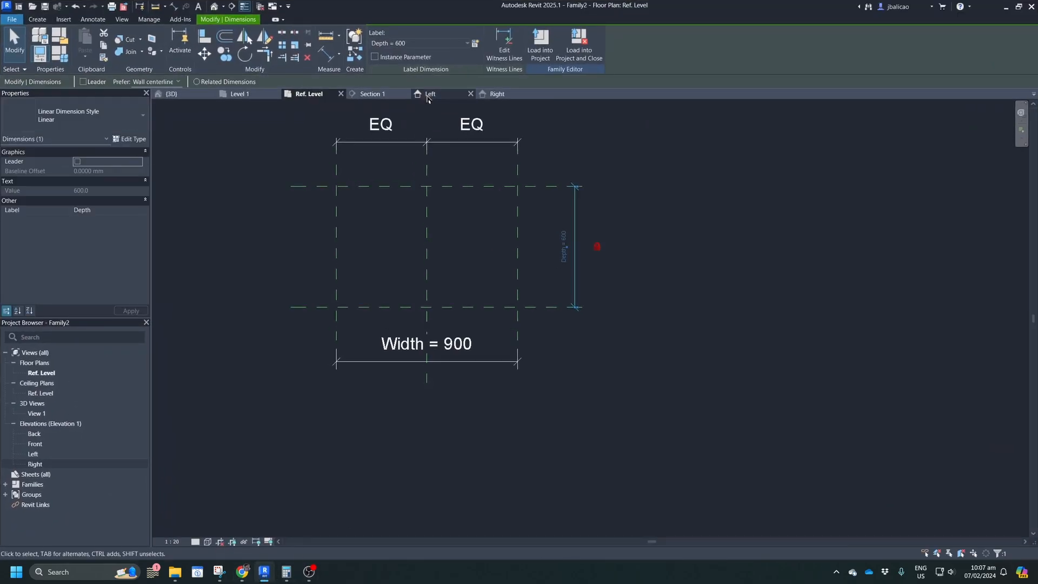
# Open the bungalow's Level 1 plan and measure from the under-stair wall's inner end corner to the outer corner of the wall beside the door.
pyautogui.click(389, 97)
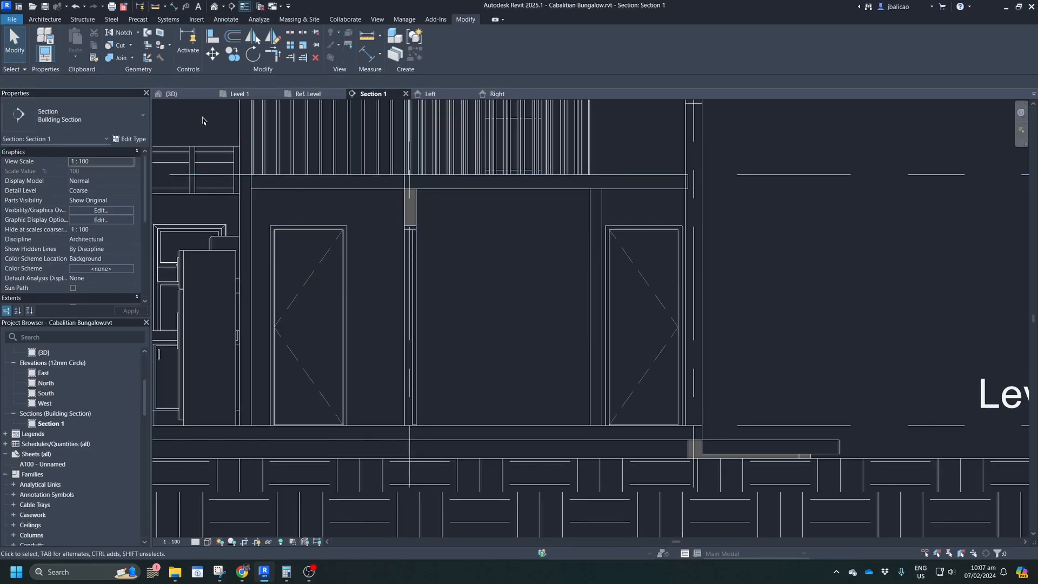
pyautogui.scroll(5, 58, 389)
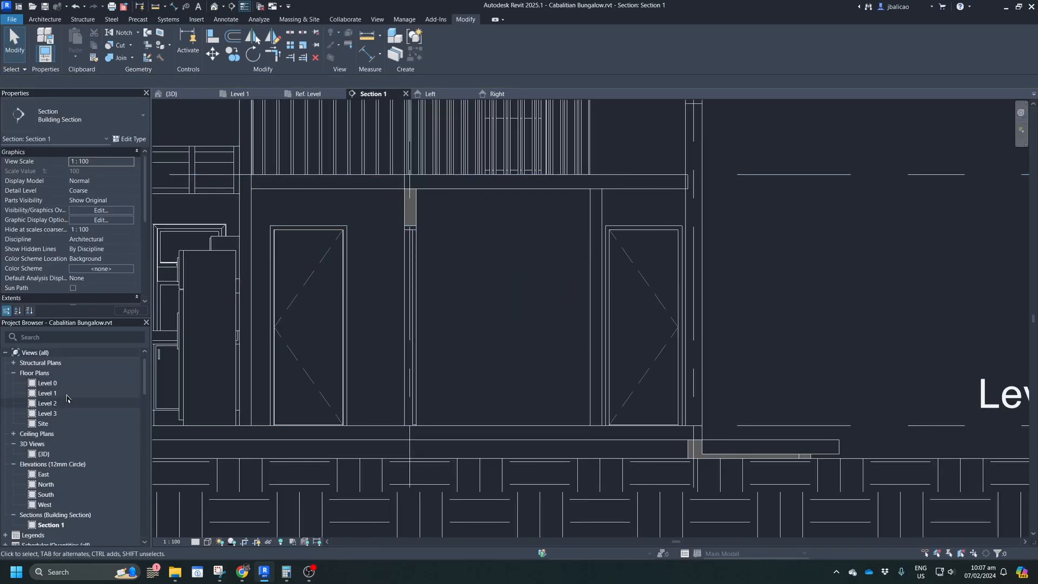
pyautogui.doubleClick(48, 393)
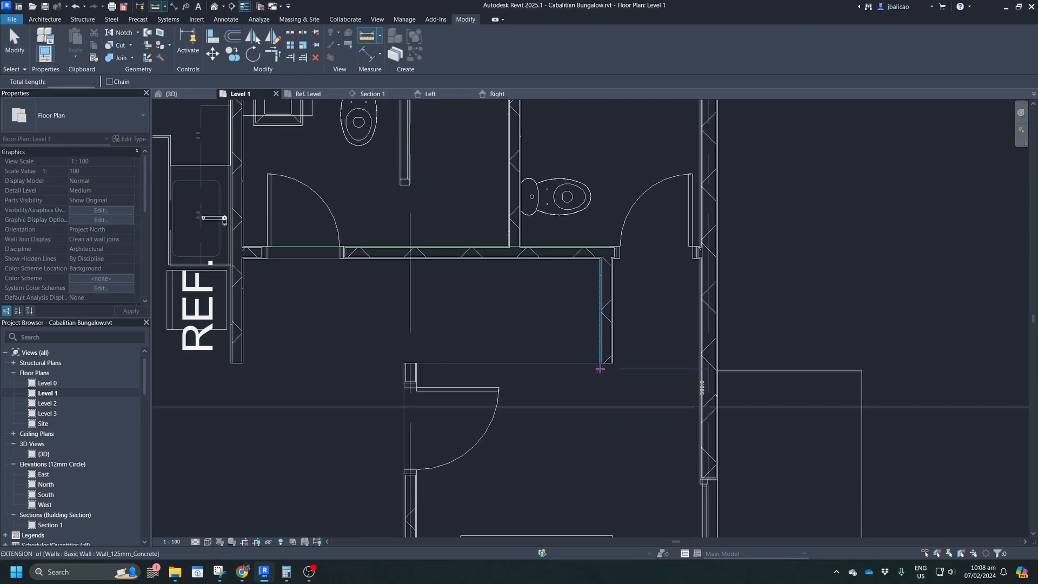
pyautogui.scroll(3, 598, 376)
pyautogui.click(597, 342)
pyautogui.moveTo(444, 375); pyautogui.dragTo(644, 412, button='middle')
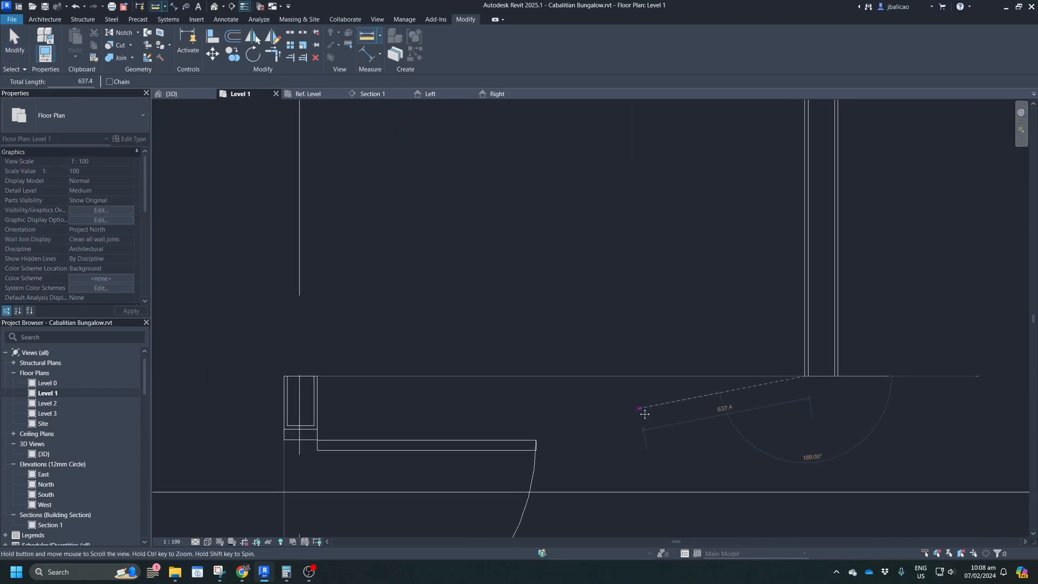
pyautogui.click(283, 375)
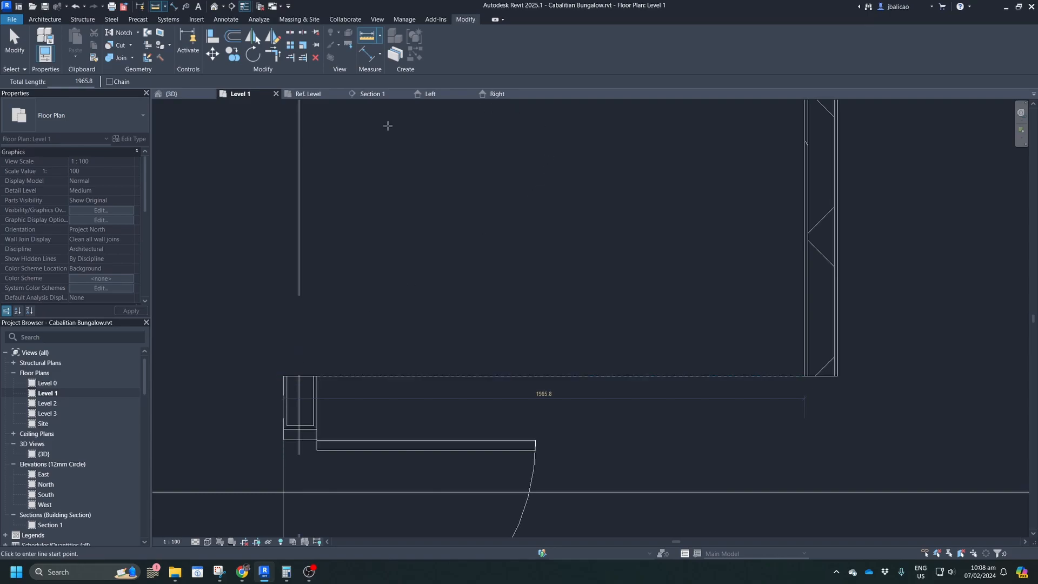
# Set the casework family's Depth dimension to 1965.8 in the Ref. Level plan.
pyautogui.click(309, 93)
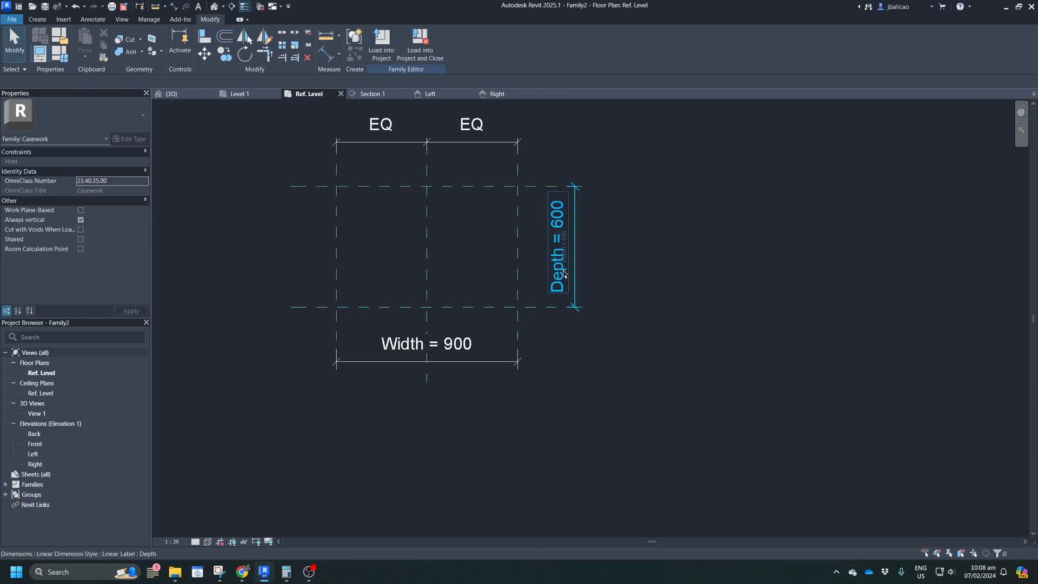
pyautogui.click(566, 256)
pyautogui.click(565, 246)
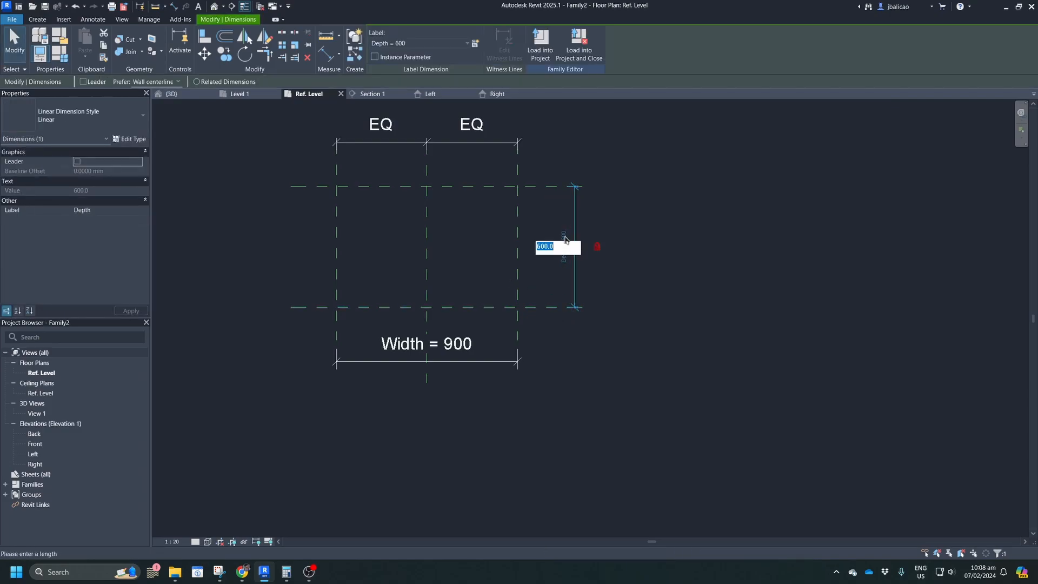
pyautogui.write('1965.8')
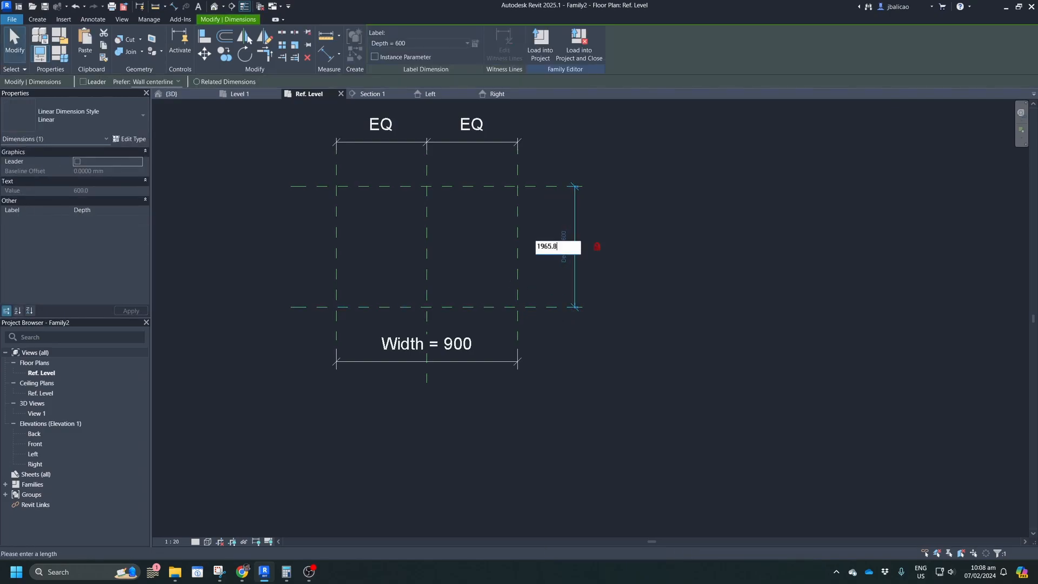
pyautogui.press('Return')
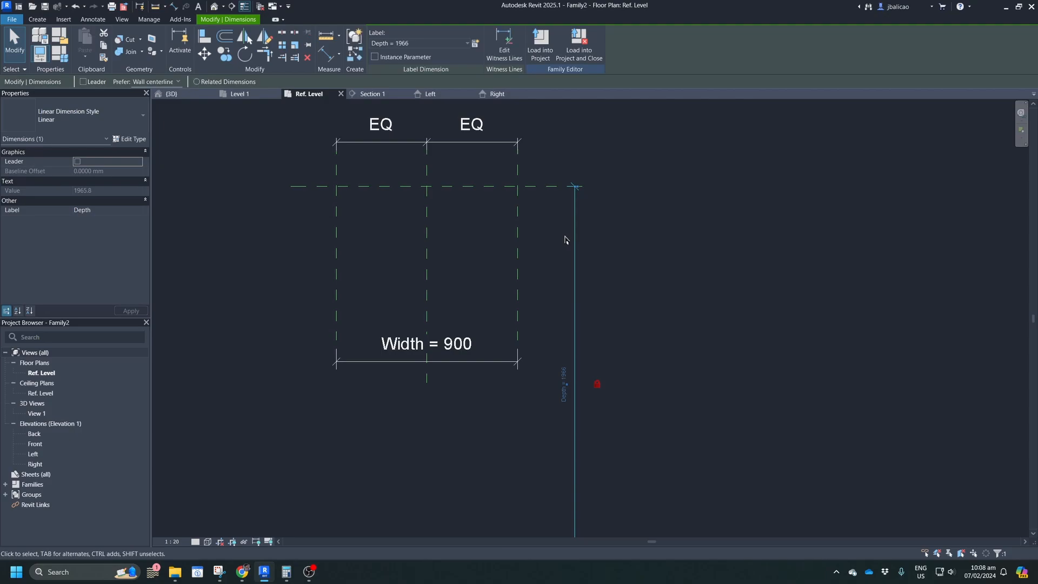
pyautogui.scroll(-3, 541, 260)
pyautogui.scroll(3, 550, 273)
pyautogui.click(579, 285)
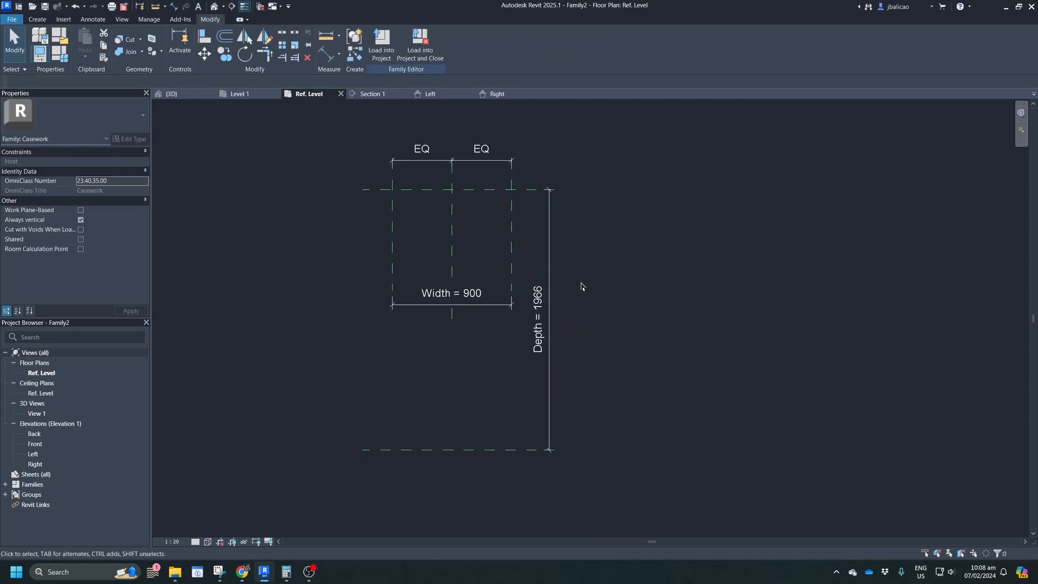
# Extend the Right, Center (Left/Right) and Left reference planes past the Front plane, unpinning the center plane.
pyautogui.click(515, 314)
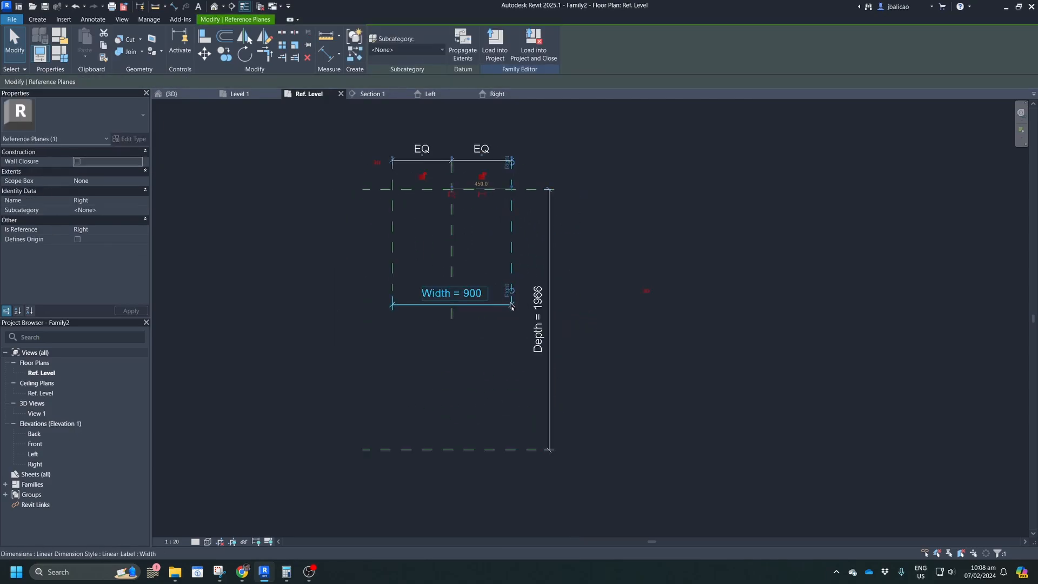
pyautogui.moveTo(512, 292); pyautogui.dragTo(513, 493)
pyautogui.click(453, 316)
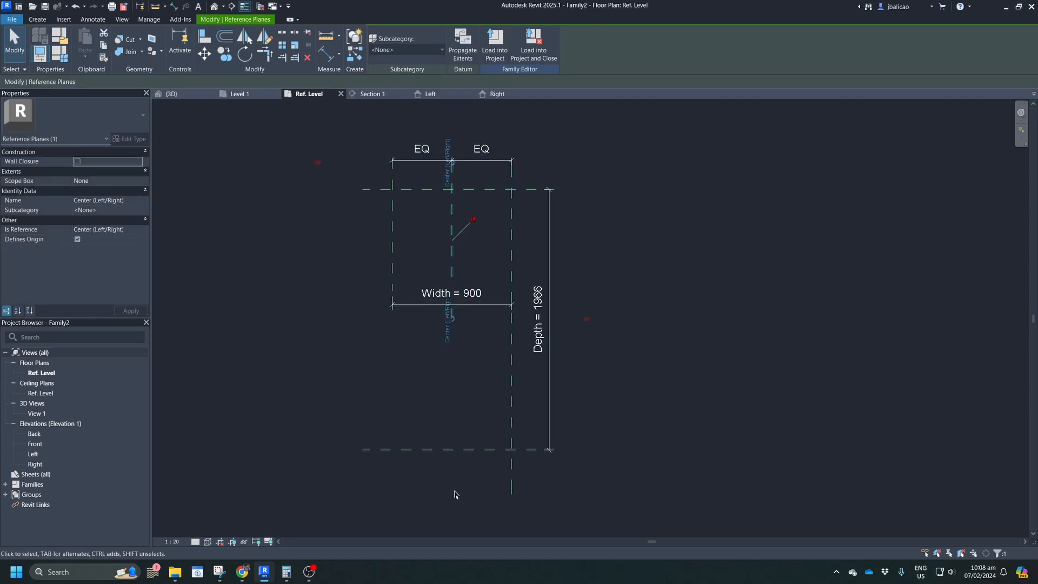
pyautogui.click(473, 220)
pyautogui.moveTo(453, 319); pyautogui.dragTo(451, 500)
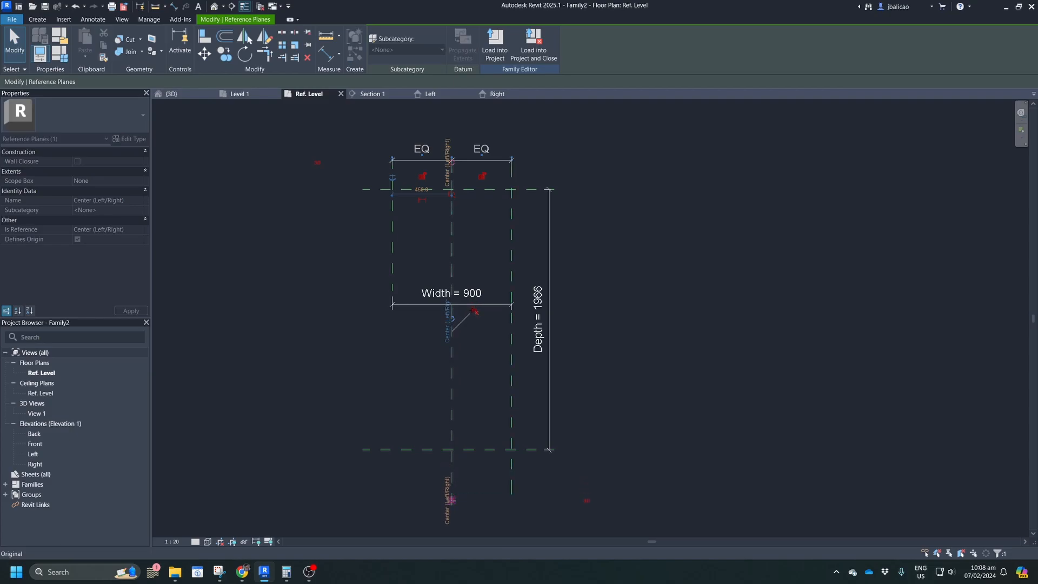
pyautogui.click(391, 164)
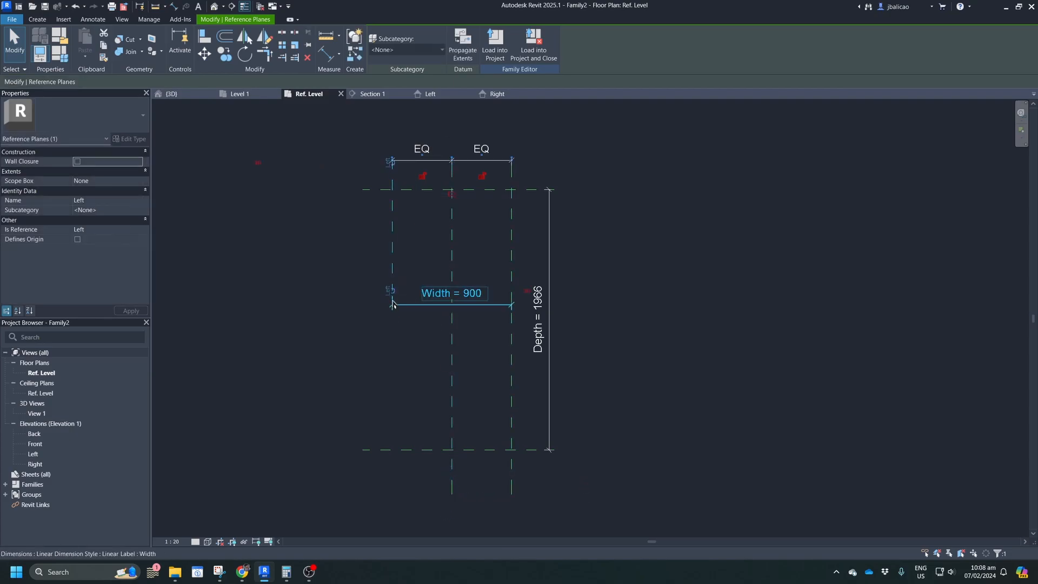
pyautogui.moveTo(392, 290); pyautogui.dragTo(391, 493)
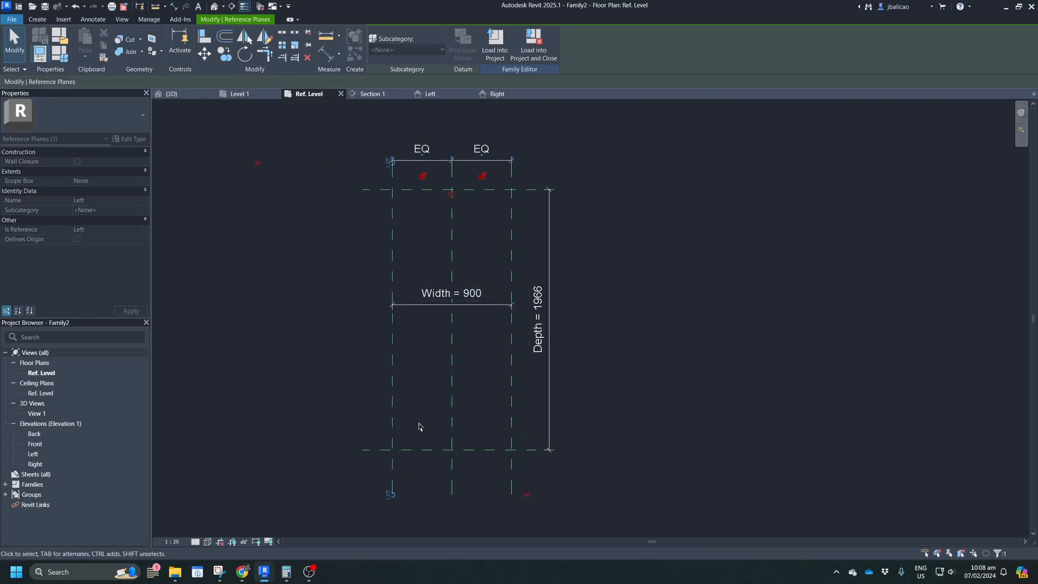
# Move the Width dimension line beyond the Front reference plane, near the ends of the extended planes.
pyautogui.click(472, 304)
pyautogui.moveTo(474, 305); pyautogui.dragTo(474, 492)
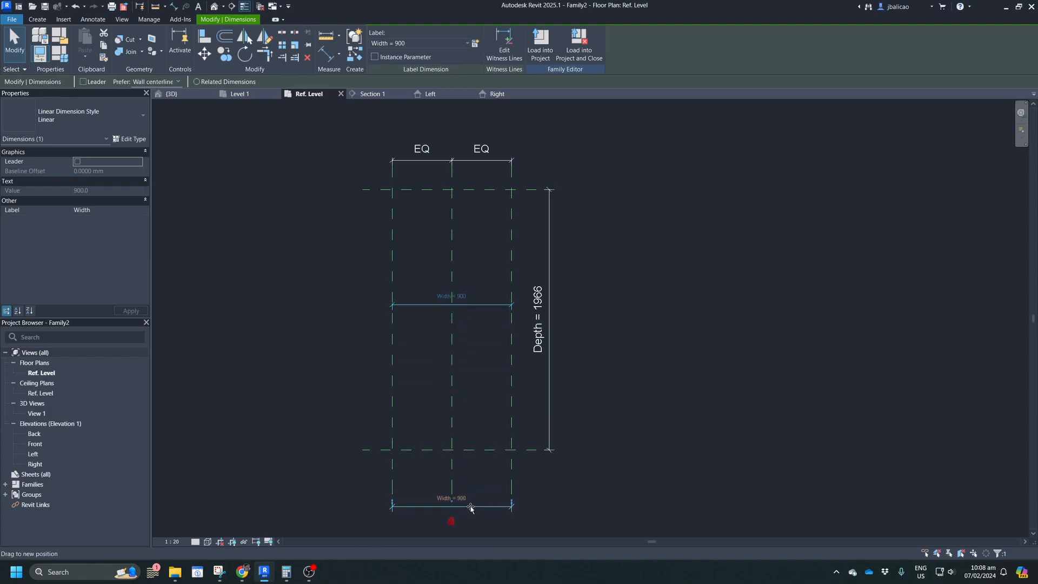
pyautogui.click(615, 466)
pyautogui.moveTo(630, 398); pyautogui.dragTo(617, 387, button='middle')
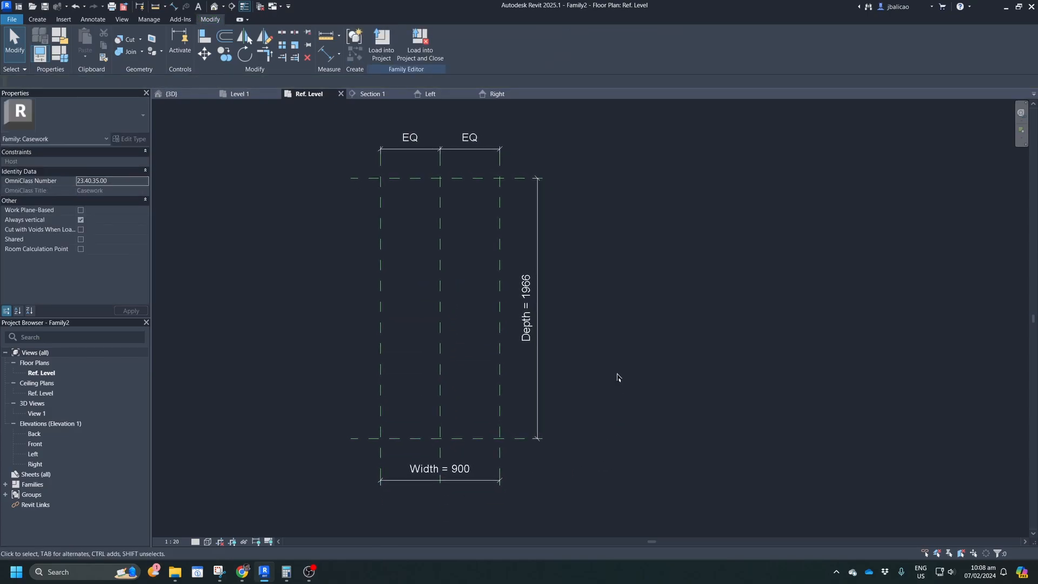
pyautogui.moveTo(525, 324); pyautogui.dragTo(530, 335, button='middle')
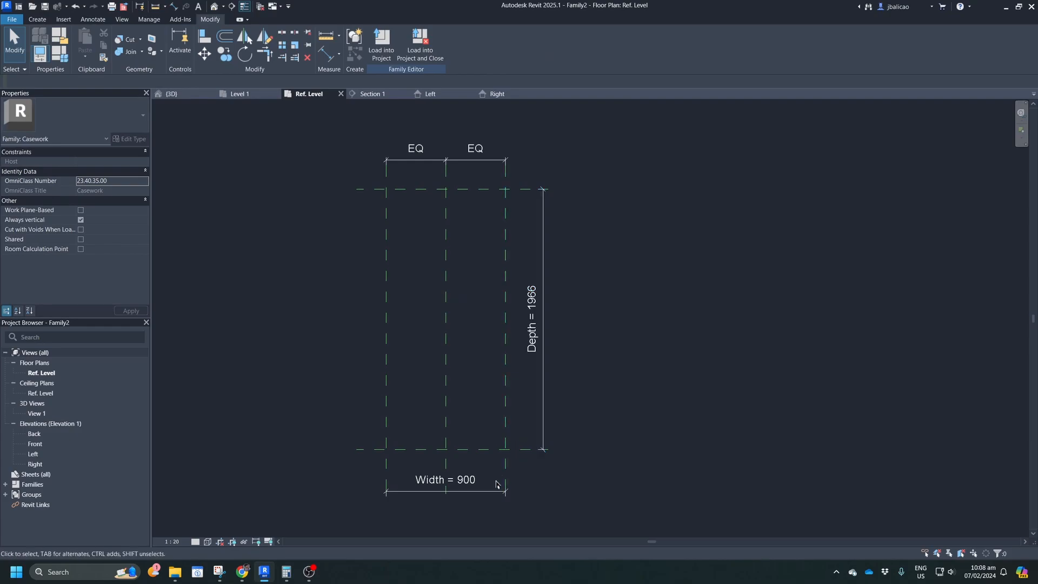
pyautogui.moveTo(530, 465); pyautogui.dragTo(547, 426, button='middle')
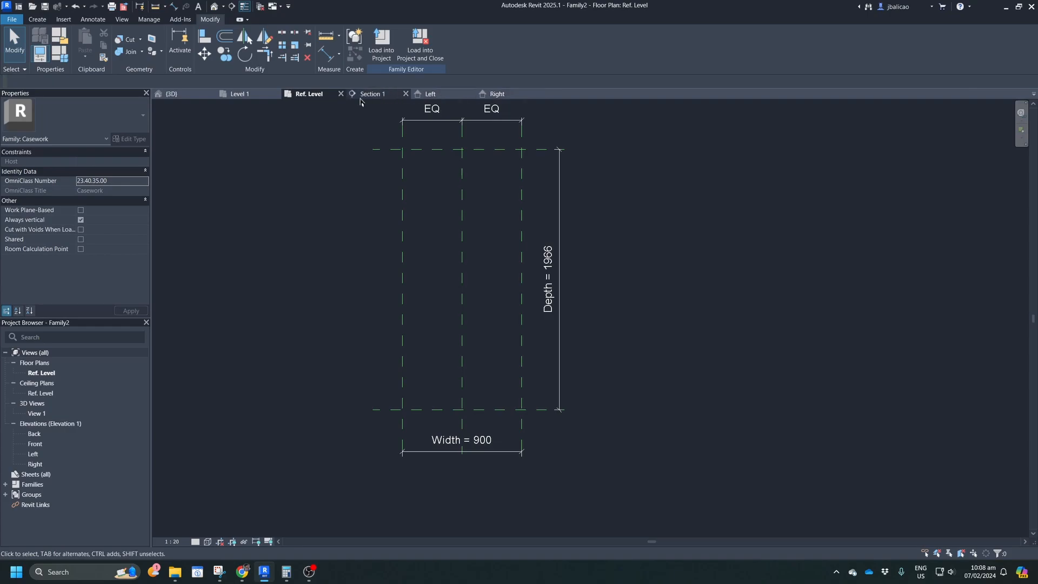
# Measure the under-stair space's width in the bungalow's Level 1 plan, starting from the inner face of the long wall.
pyautogui.click(251, 98)
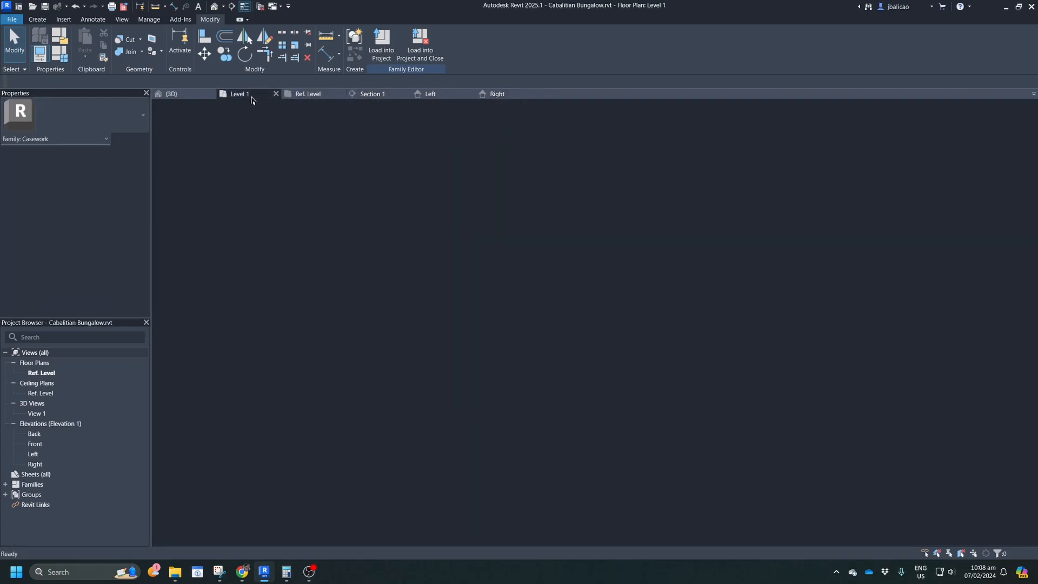
pyautogui.scroll(-5, 331, 271)
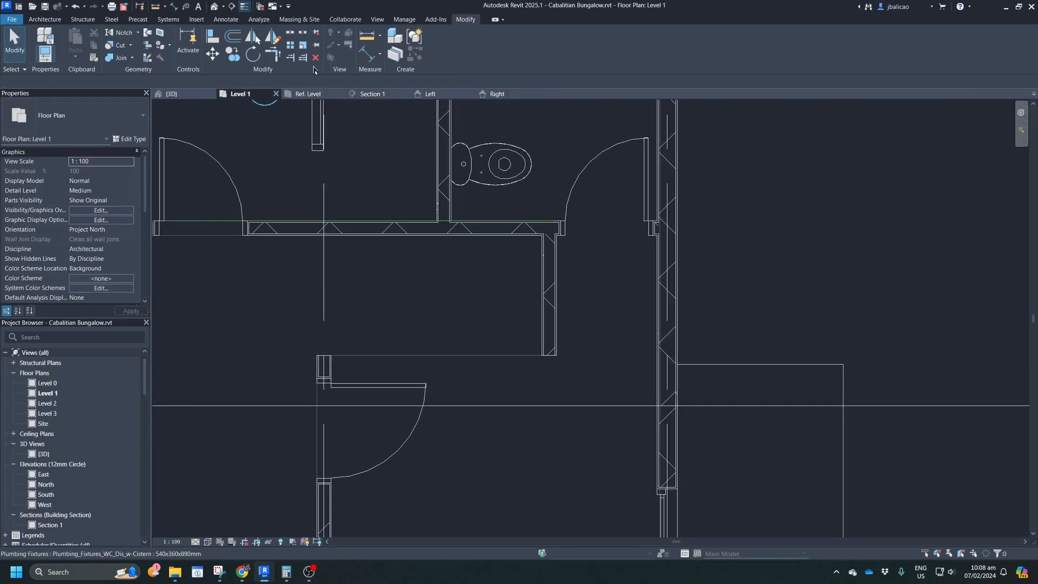
pyautogui.click(367, 37)
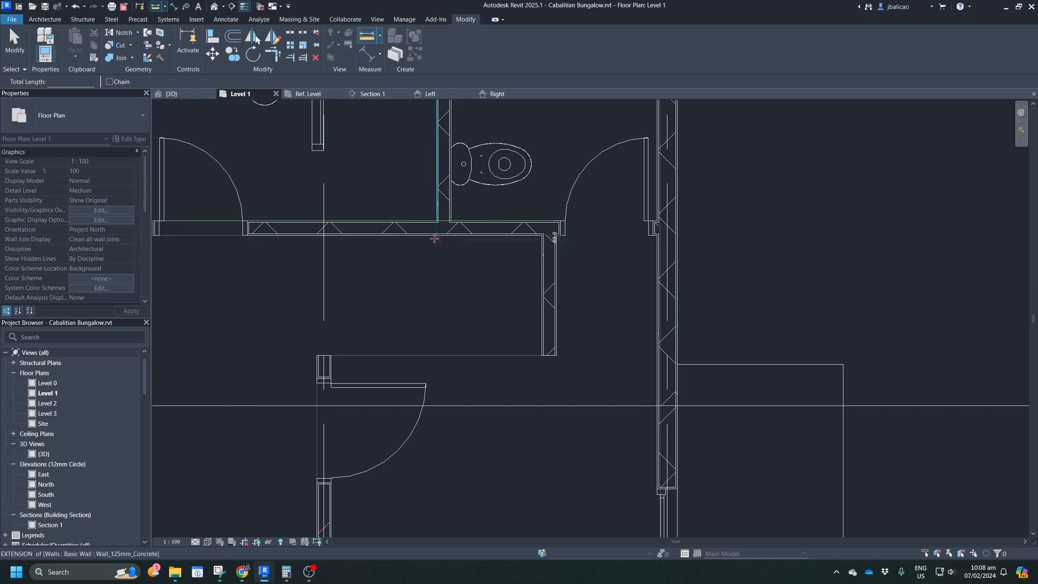
pyautogui.click(434, 239)
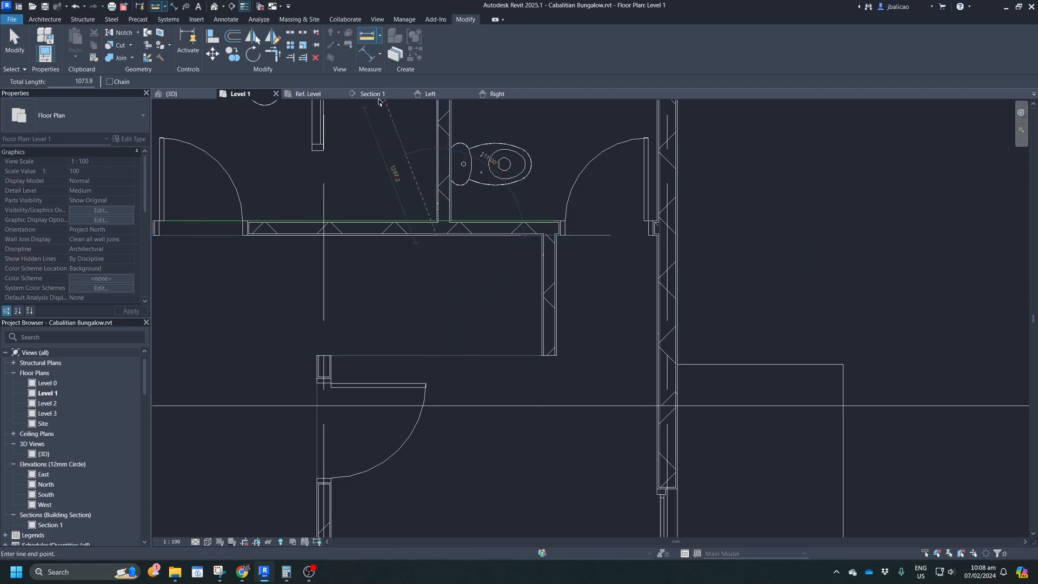
# Set the casework family's Width dimension to 1050 in the Ref. Level plan.
pyautogui.click(310, 94)
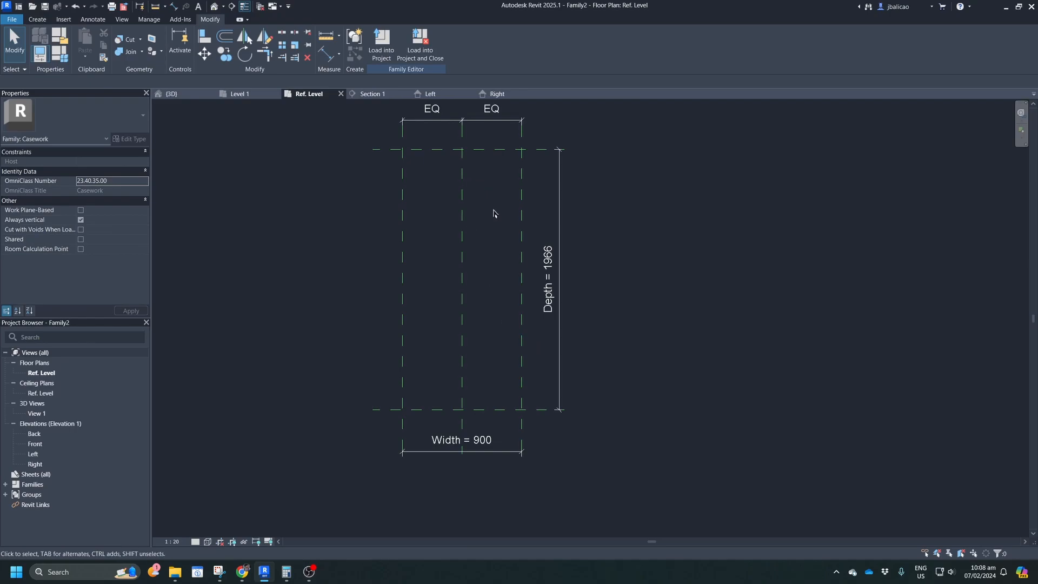
pyautogui.click(469, 458)
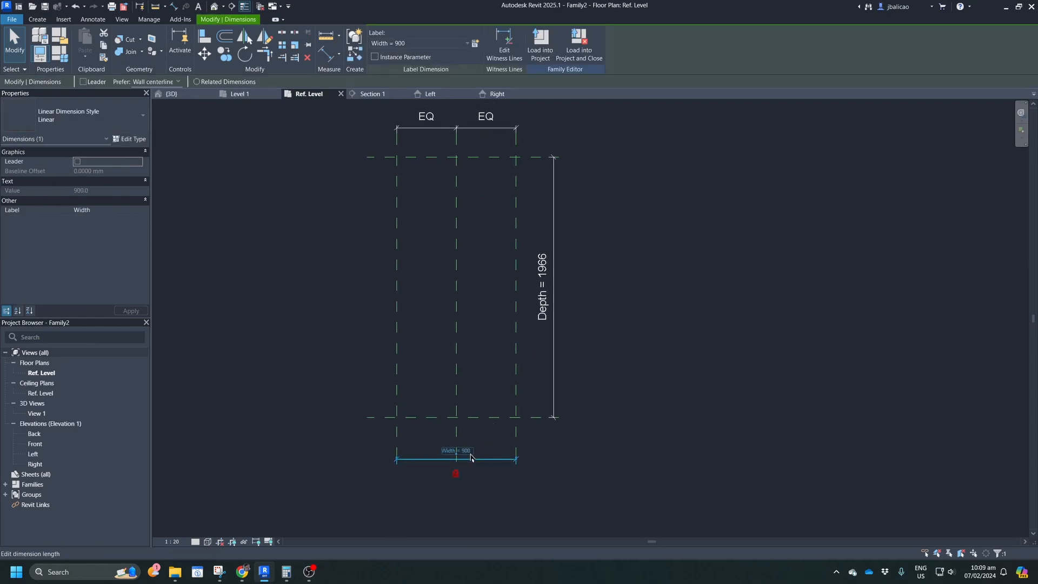
pyautogui.click(469, 457)
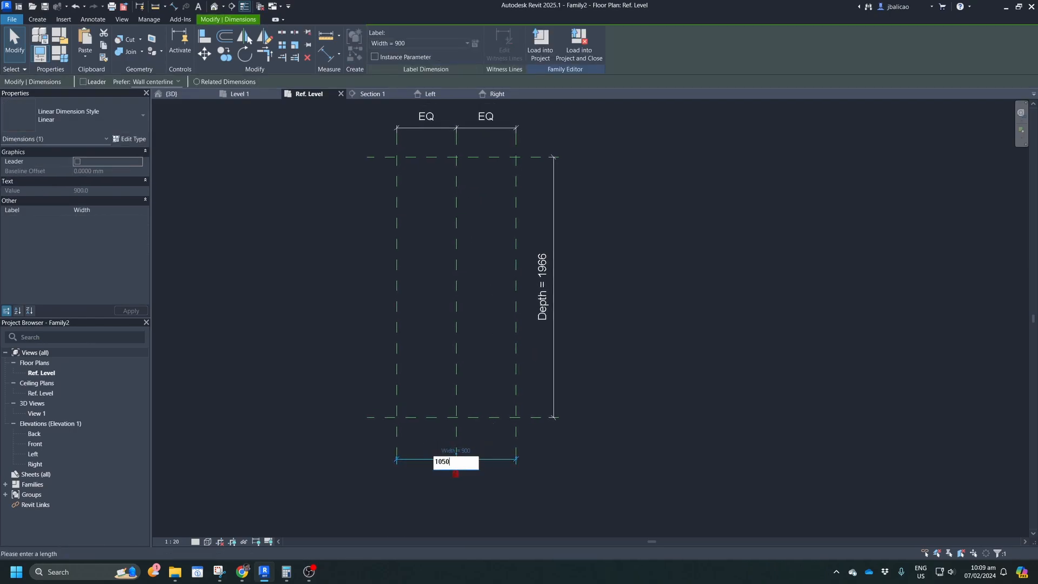
pyautogui.press('Return')
pyautogui.click(622, 468)
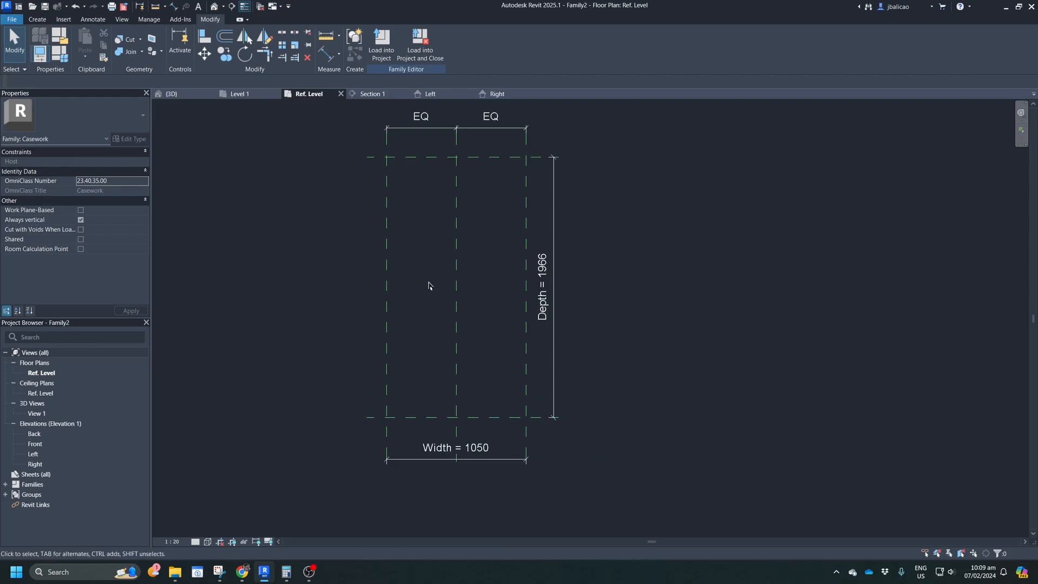
# In the family's Right elevation, extend the reference plane at Ref. Level past the Front reference plane.
pyautogui.click(496, 94)
pyautogui.click(481, 461)
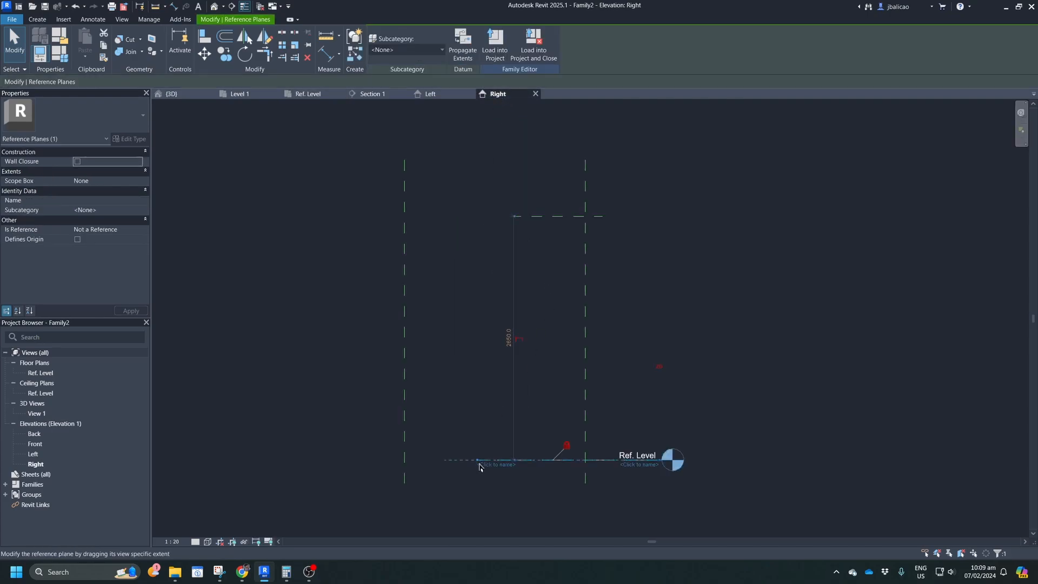
pyautogui.moveTo(478, 464); pyautogui.dragTo(360, 460)
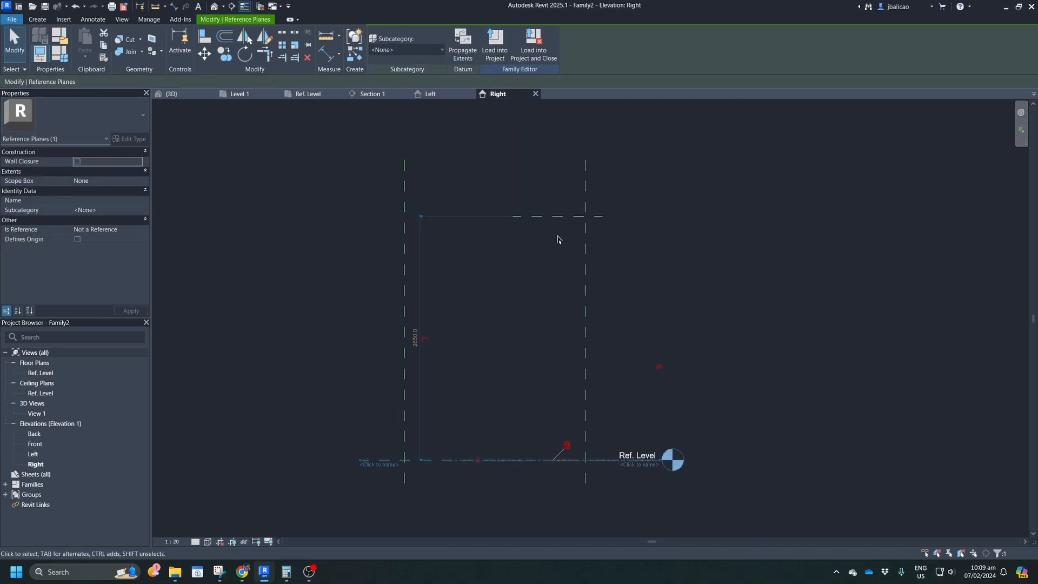
# Extend the Top reference plane past the Front plane, aligning its end with the extended plane at Ref. Level.
pyautogui.click(546, 222)
pyautogui.moveTo(507, 218); pyautogui.dragTo(360, 216)
pyautogui.click(711, 308)
pyautogui.scroll(1, 571, 401)
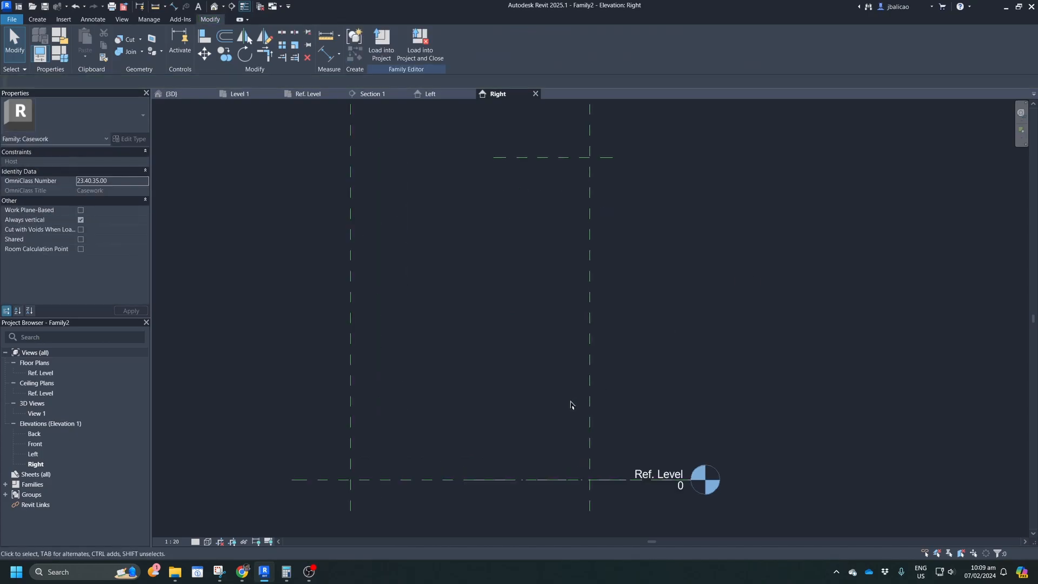
pyautogui.click(522, 158)
pyautogui.moveTo(531, 190); pyautogui.dragTo(585, 243, button='middle')
pyautogui.scroll(-1, 585, 243)
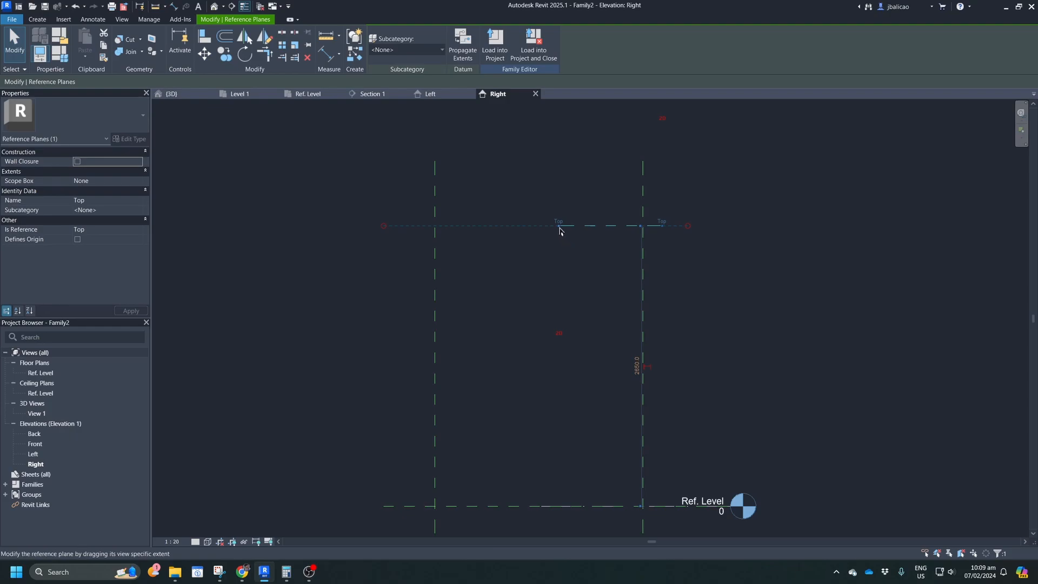
pyautogui.moveTo(558, 228); pyautogui.dragTo(384, 227)
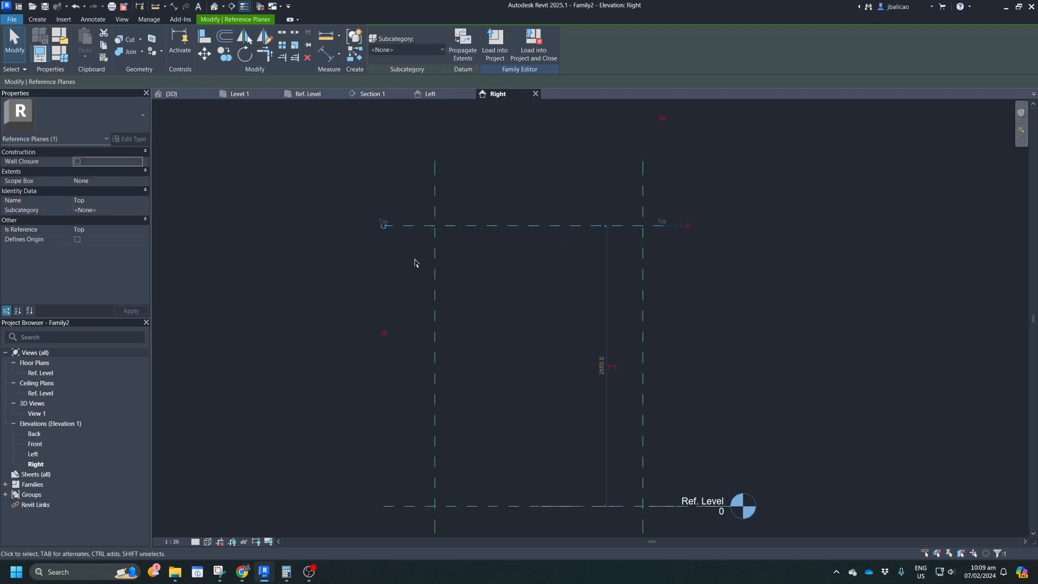
pyautogui.click(416, 262)
# Start an extrusion and sketch a diagonal line from the Front and Ref. Level planes' intersection to the Top and Back planes' intersection.
pyautogui.moveTo(542, 313); pyautogui.dragTo(489, 275, button='middle')
pyautogui.scroll(4, 493, 474)
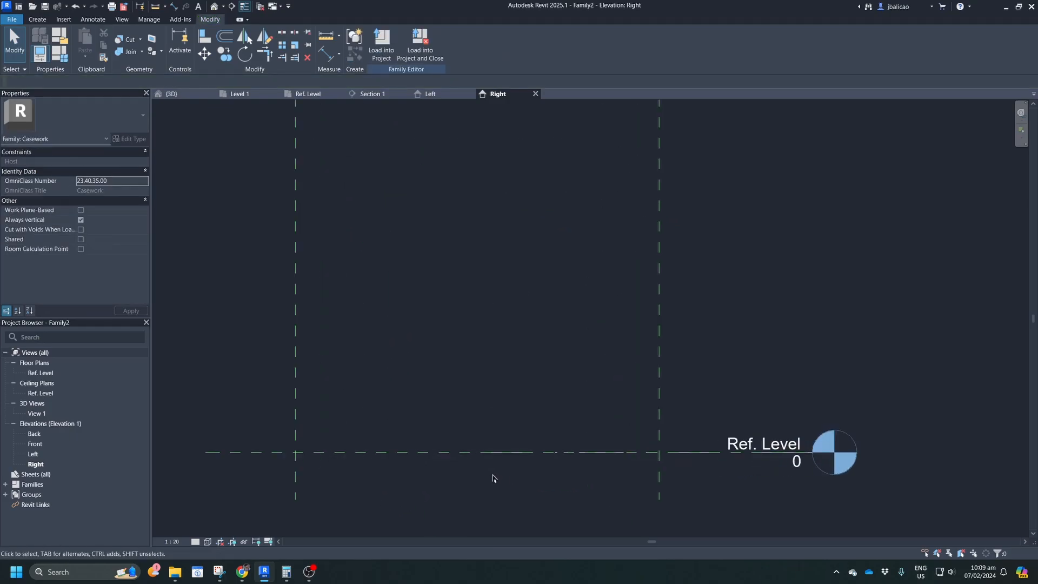
pyautogui.scroll(-3, 468, 463)
pyautogui.moveTo(435, 376); pyautogui.dragTo(442, 384, button='middle')
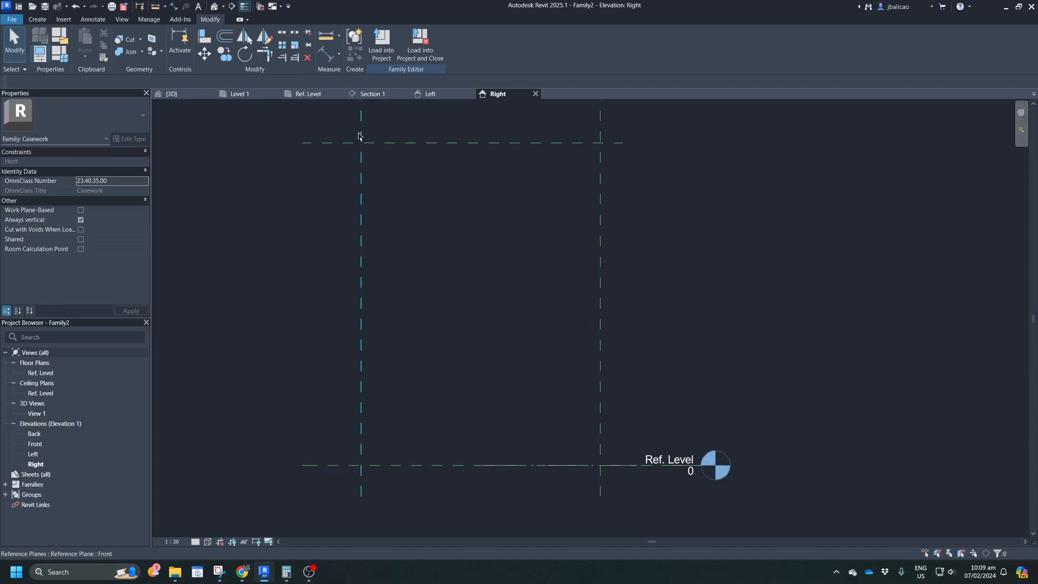
pyautogui.click(38, 19)
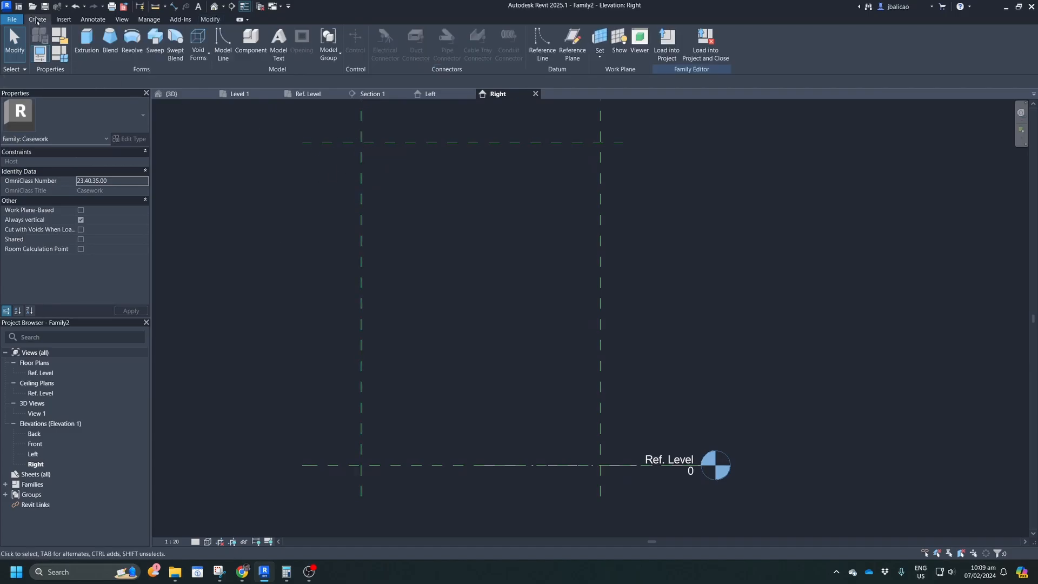
pyautogui.click(87, 41)
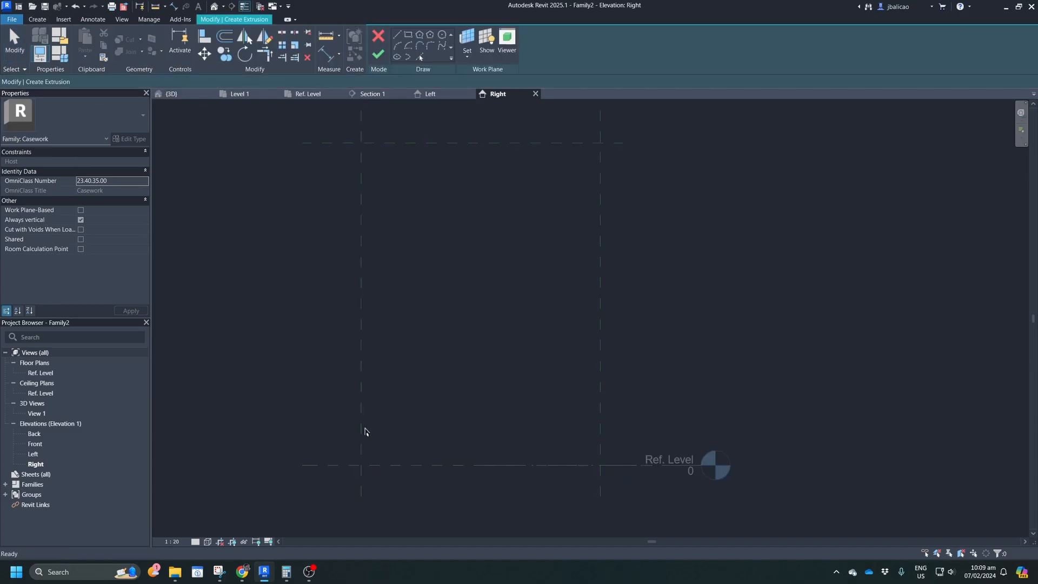
pyautogui.click(360, 465)
pyautogui.click(600, 142)
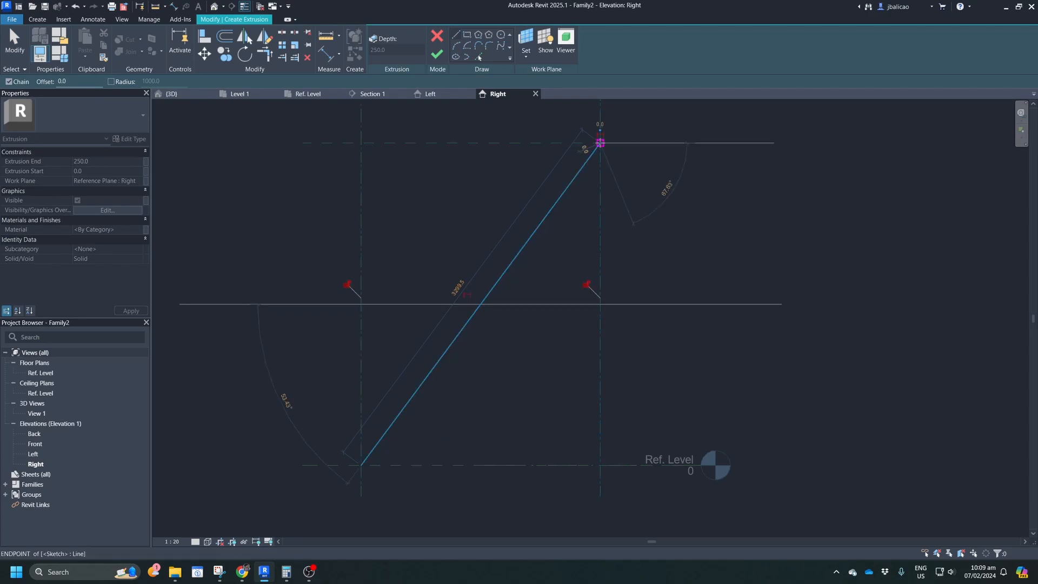
pyautogui.click(600, 143)
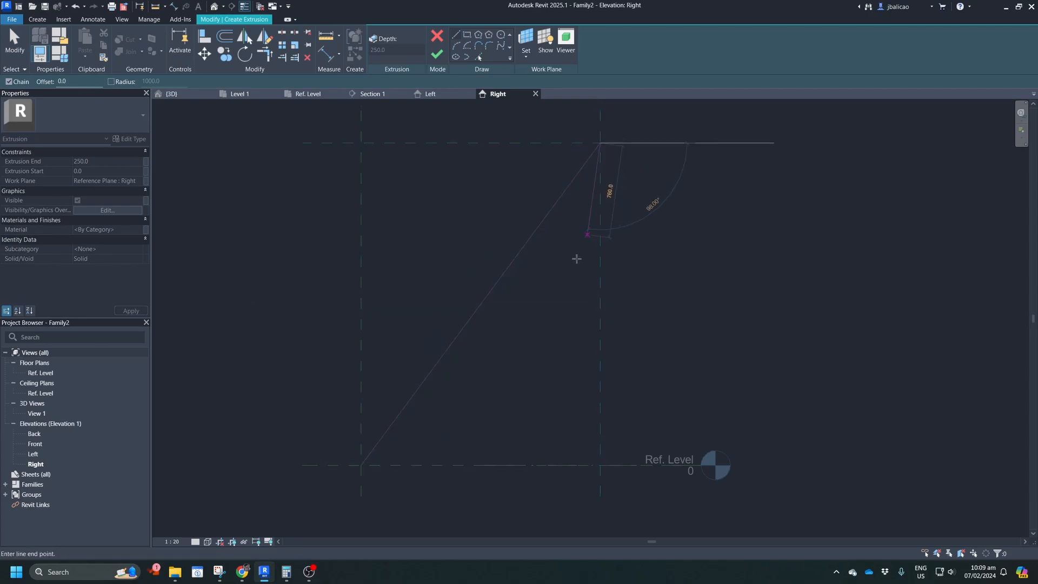
pyautogui.press('Escape')
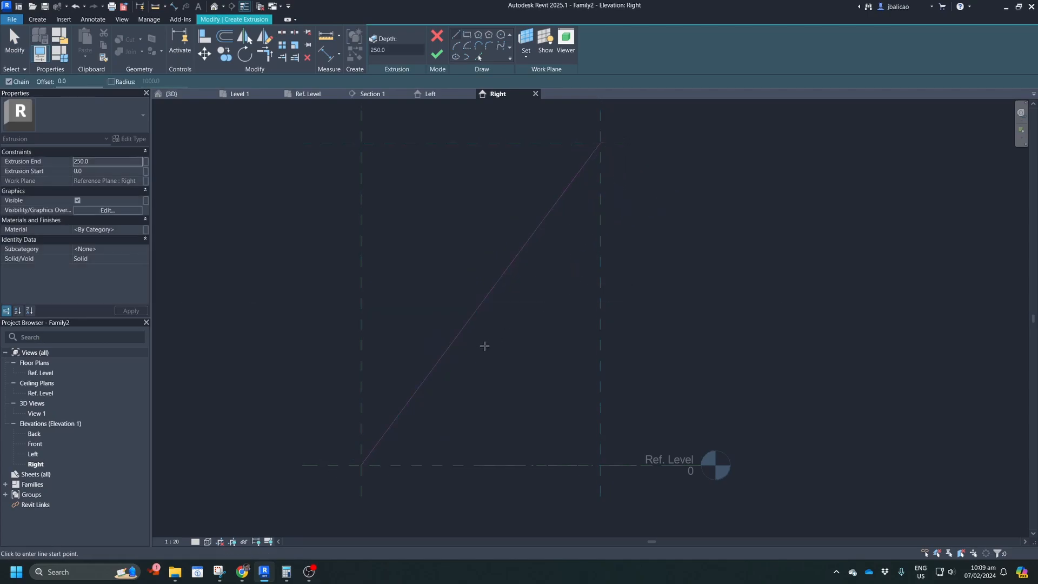
# Measure vertically downward from the Top reference plane across the diagonal sketch line.
pyautogui.scroll(-1, 506, 195)
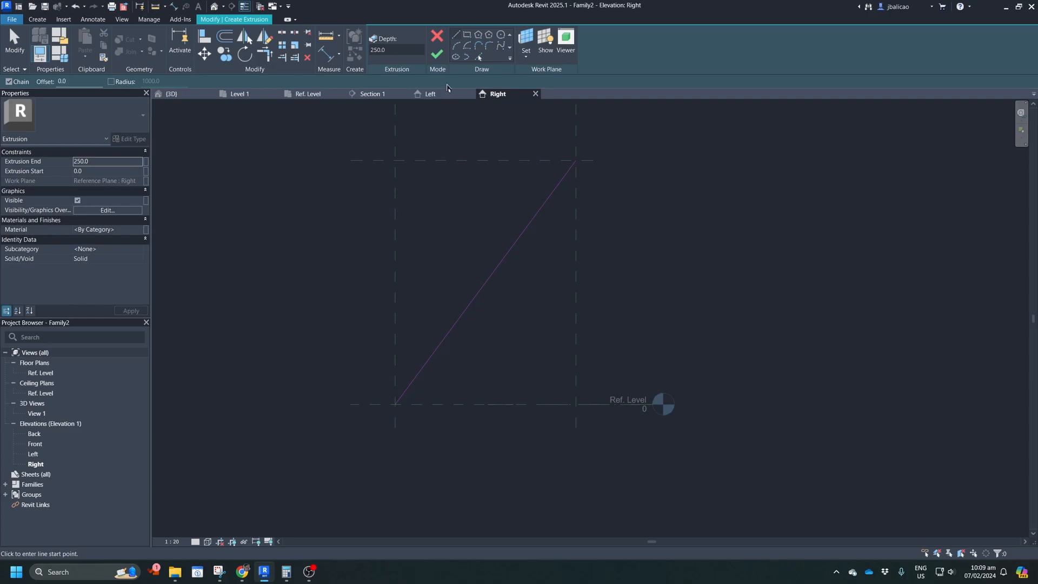
pyautogui.click(326, 36)
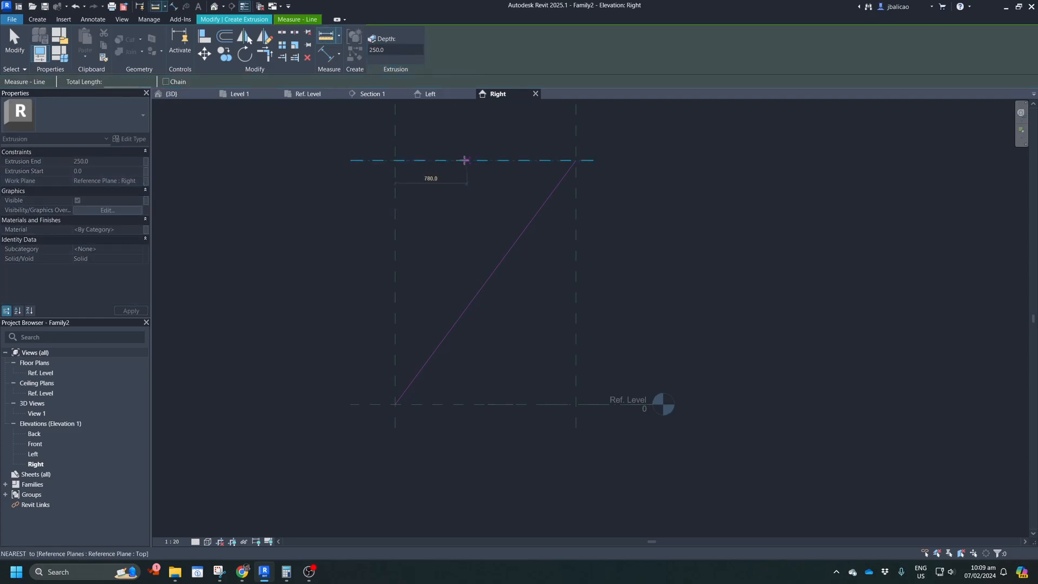
pyautogui.click(464, 160)
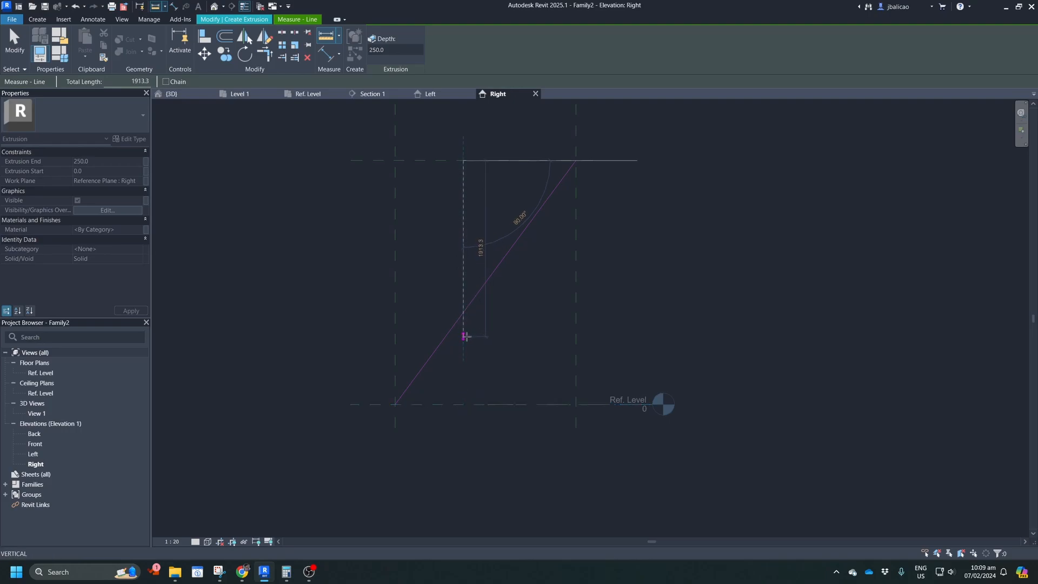
pyautogui.press('Escape')
pyautogui.press('Escape')
# Sketch the first stair step: a 265 mm riser up the Front plane from the diagonal's lower end, plus a horizontal tread meeting the diagonal.
pyautogui.scroll(3, 438, 395)
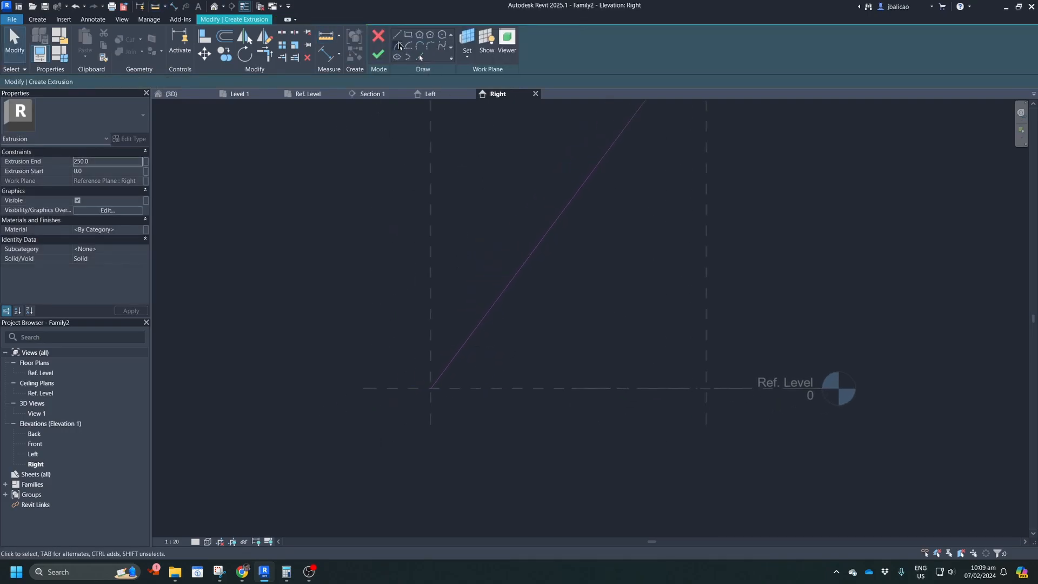
pyautogui.click(398, 35)
pyautogui.click(430, 387)
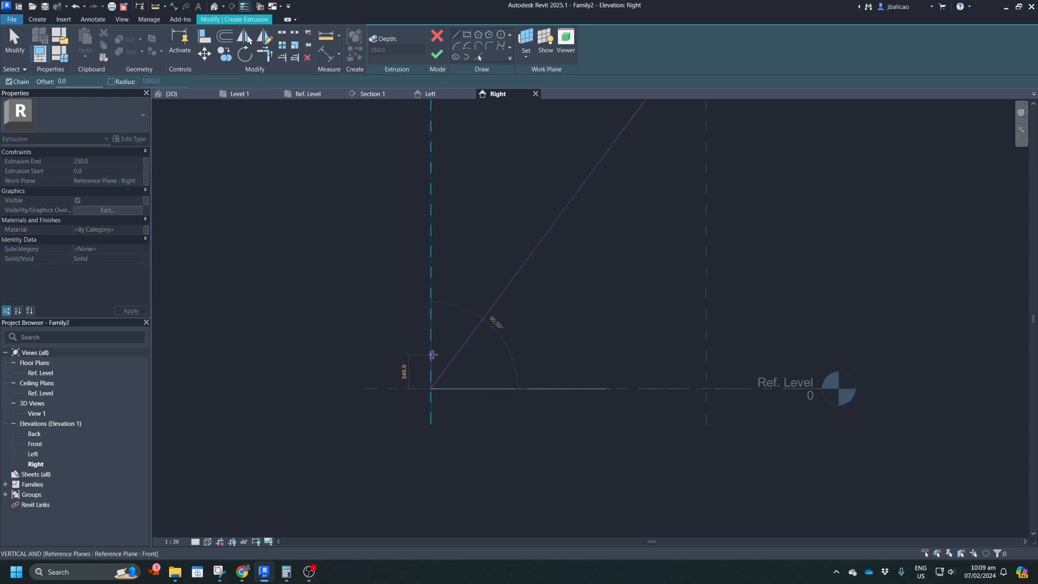
pyautogui.write('3')
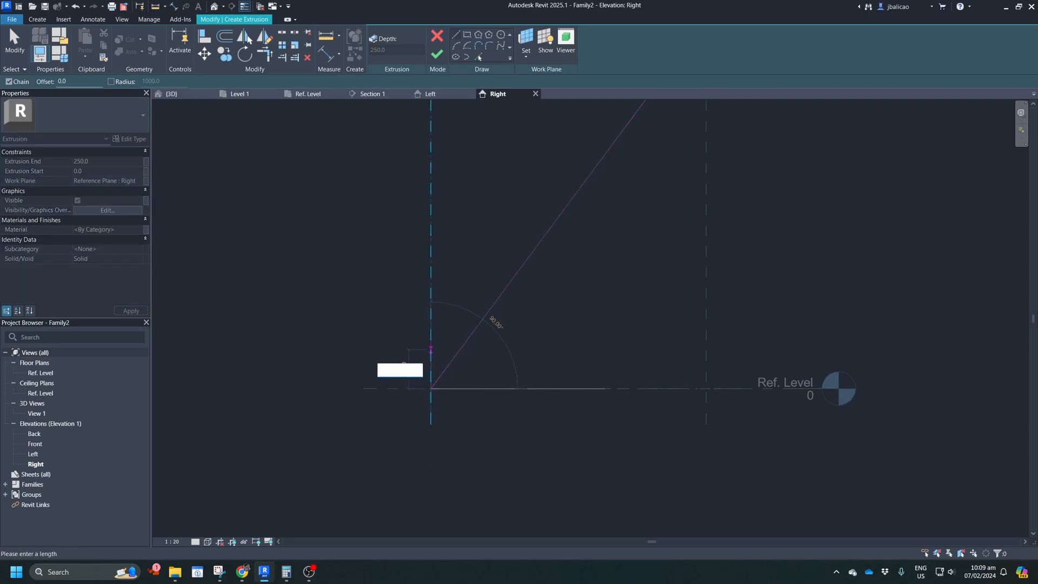
pyautogui.write('65')
pyautogui.press('Return')
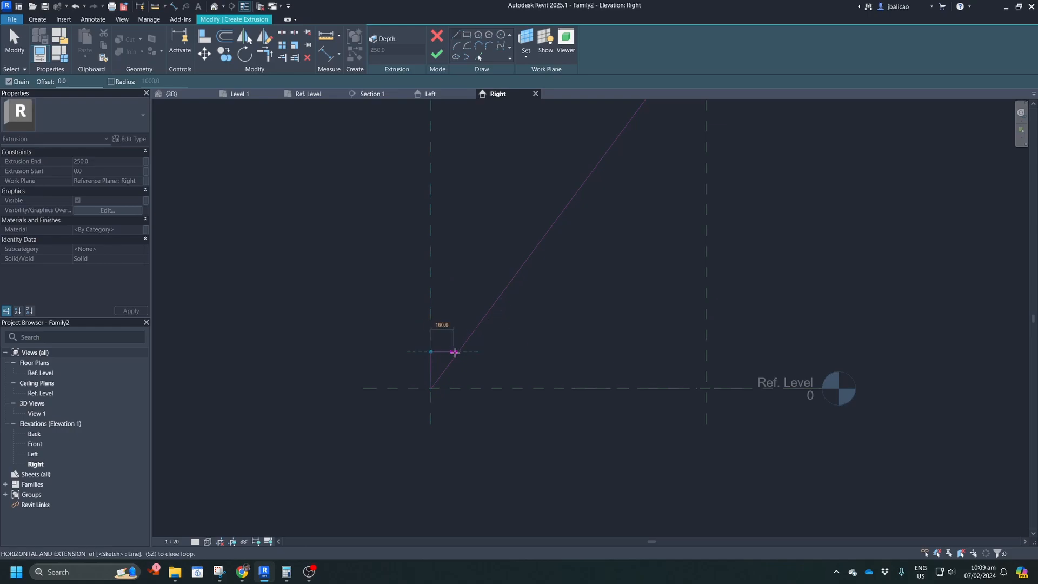
pyautogui.scroll(2, 457, 351)
pyautogui.click(459, 349)
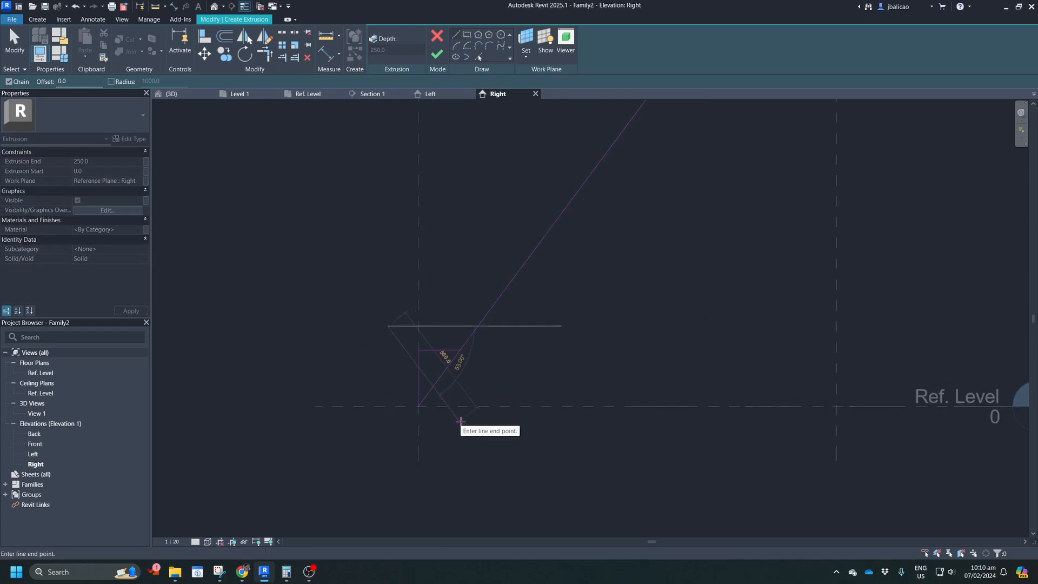
pyautogui.press('Escape')
pyautogui.press('Escape')
# Copy the first riser and tread repeatedly end to end along the diagonal line until the steps reach the Top reference plane.
pyautogui.moveTo(400, 339); pyautogui.dragTo(468, 425)
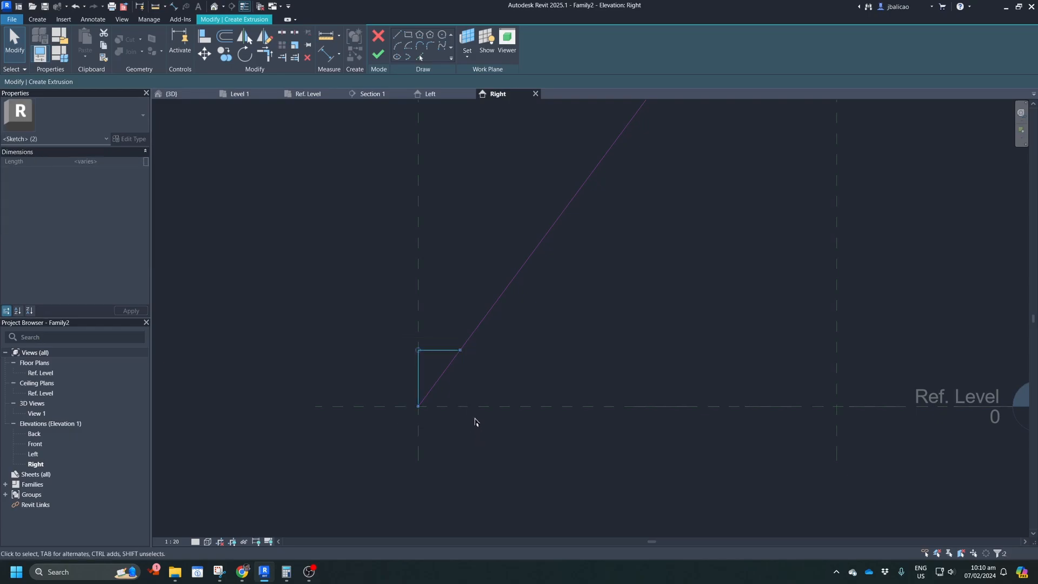
pyautogui.click(227, 64)
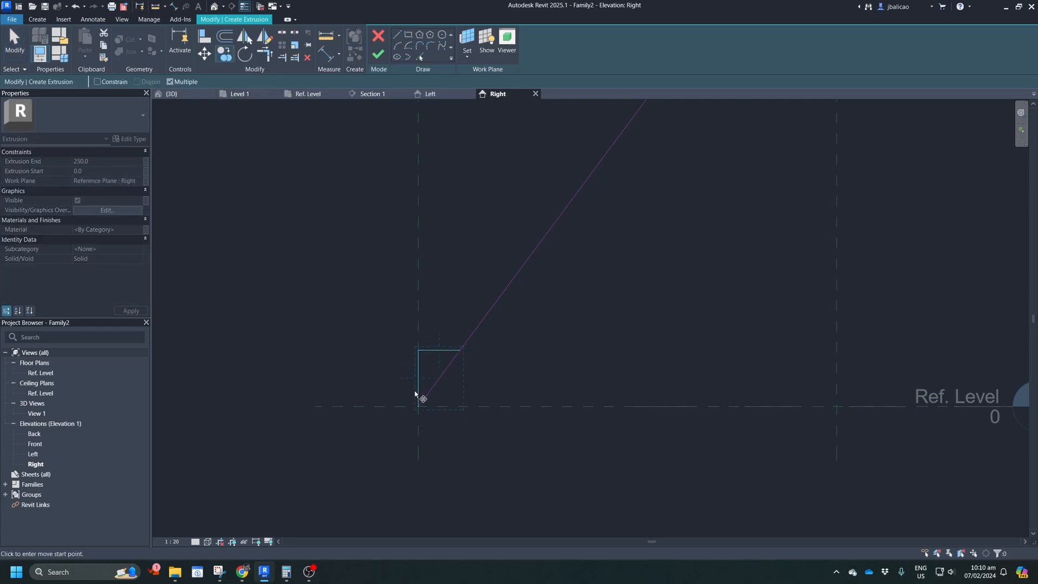
pyautogui.click(419, 406)
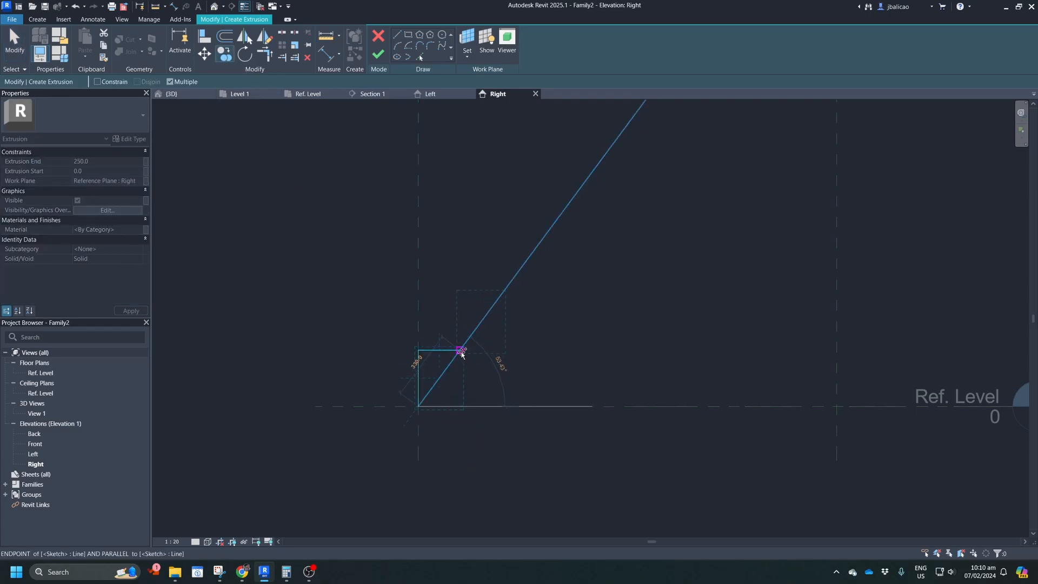
pyautogui.click(460, 351)
pyautogui.click(502, 294)
pyautogui.moveTo(521, 294); pyautogui.dragTo(398, 418, button='middle')
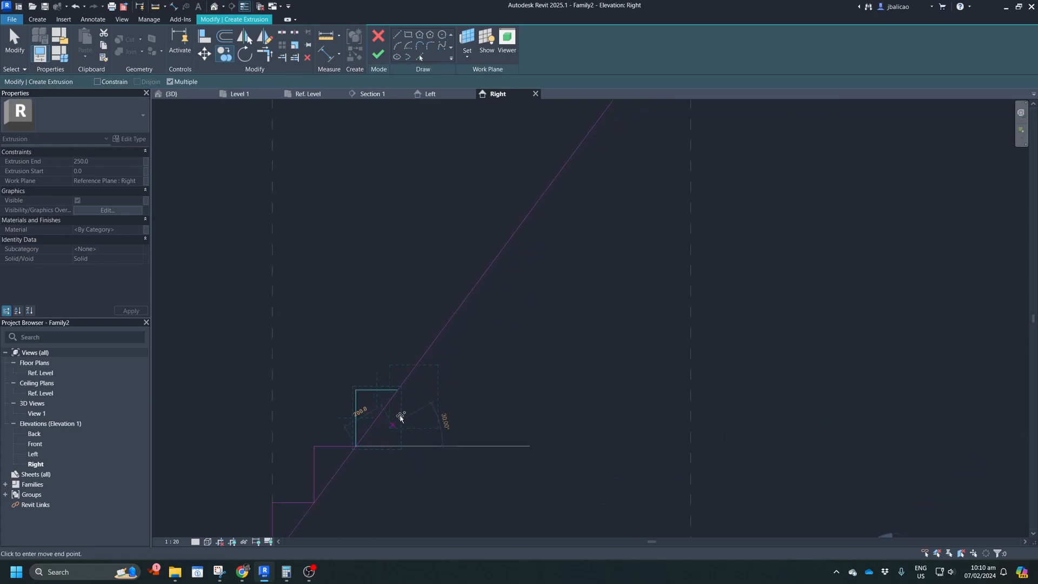
pyautogui.click(397, 389)
pyautogui.click(437, 338)
pyautogui.moveTo(478, 346); pyautogui.dragTo(426, 422, button='middle')
pyautogui.click(432, 353)
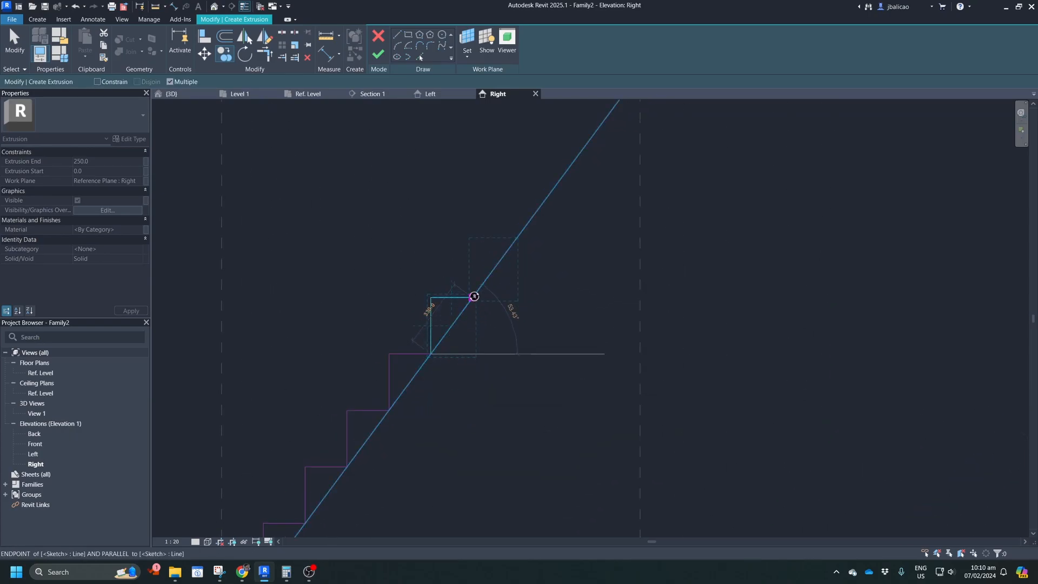
pyautogui.click(473, 297)
pyautogui.moveTo(509, 313); pyautogui.dragTo(426, 444, button='middle')
pyautogui.click(440, 370)
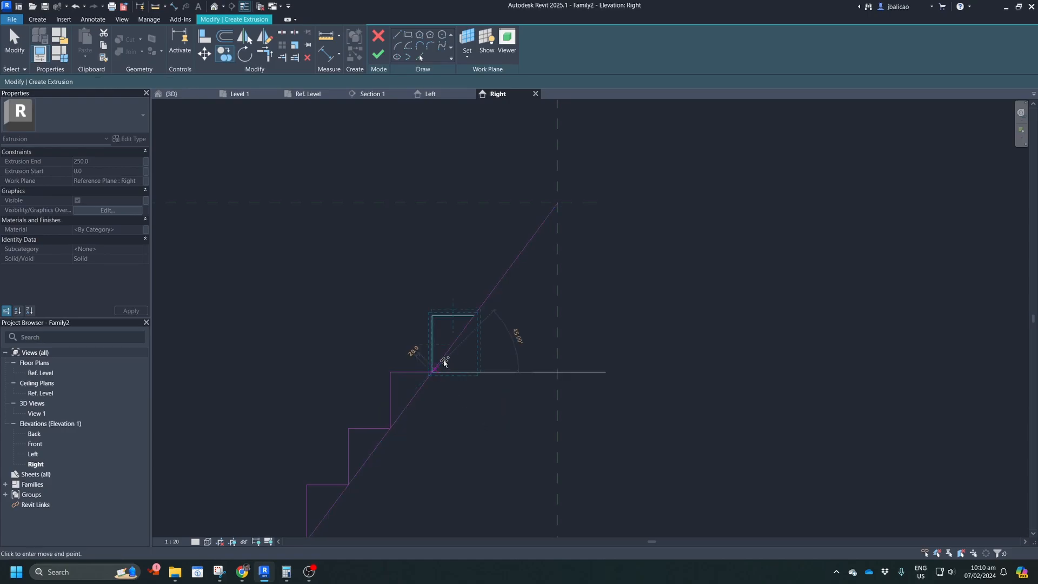
pyautogui.click(476, 318)
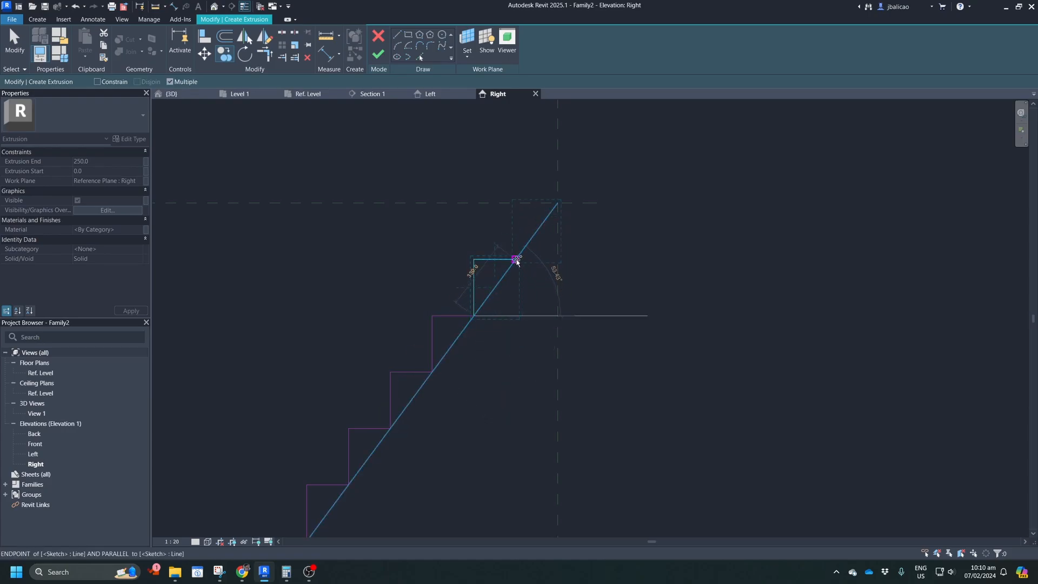
pyautogui.click(517, 261)
pyautogui.scroll(-3, 541, 259)
pyautogui.moveTo(563, 259); pyautogui.dragTo(562, 155, button='middle')
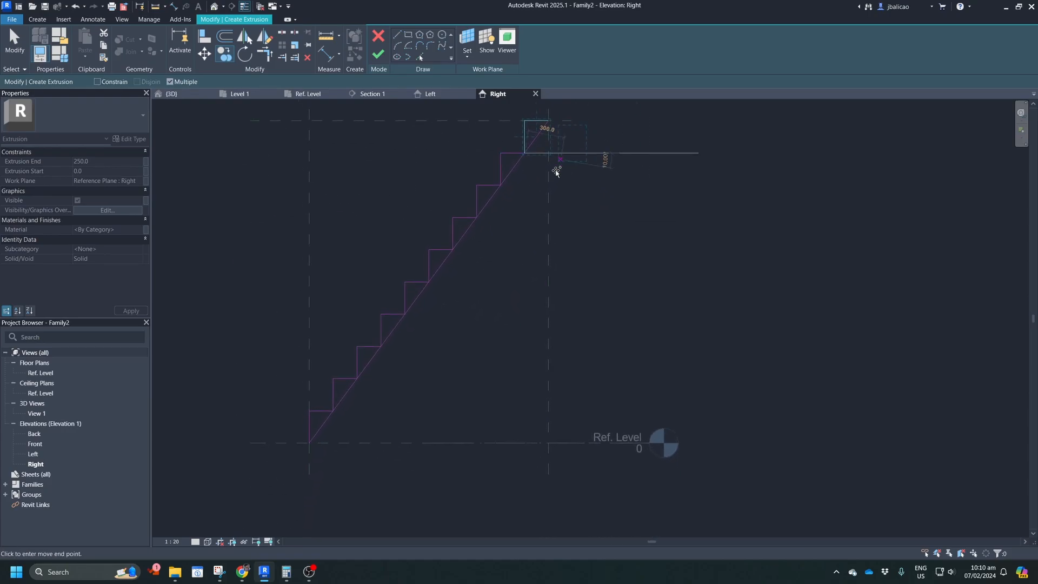
pyautogui.press('Escape')
# Delete the diagonal sketch line and close the stepped profile with lines along Ref. Level and up the Back plane.
pyautogui.click(512, 172)
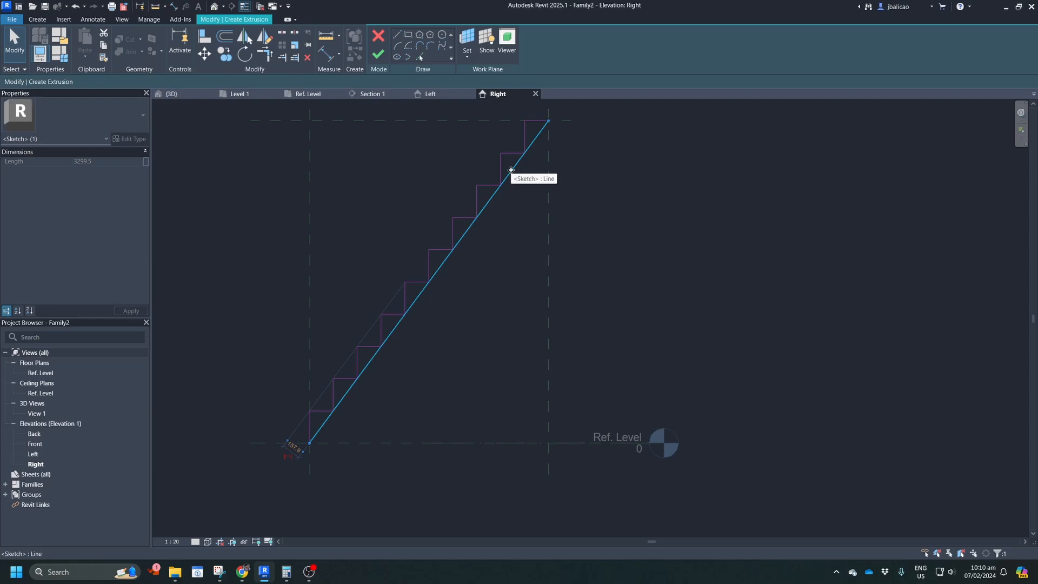
pyautogui.press('Delete')
pyautogui.click(399, 39)
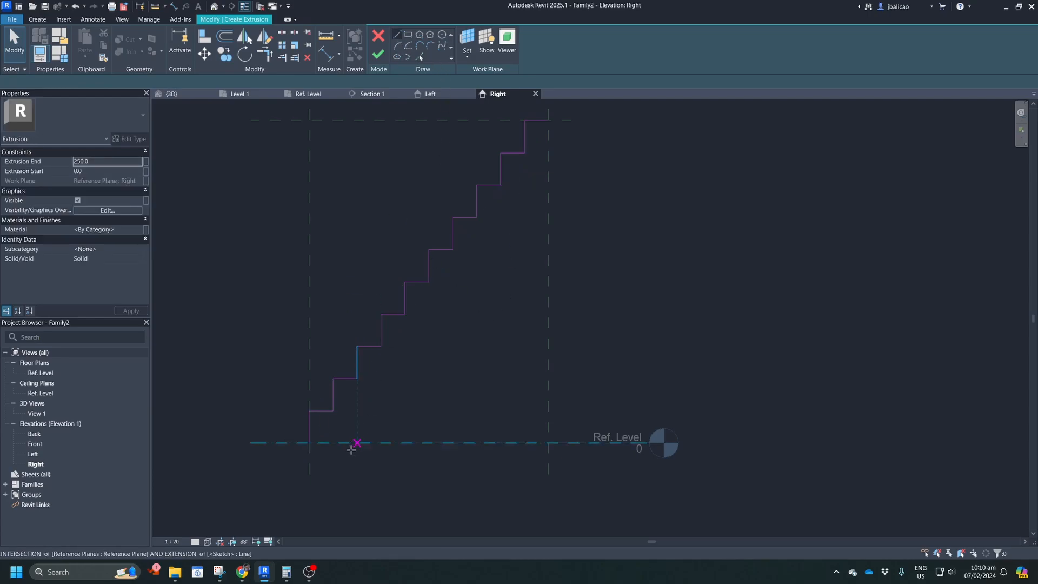
pyautogui.click(309, 443)
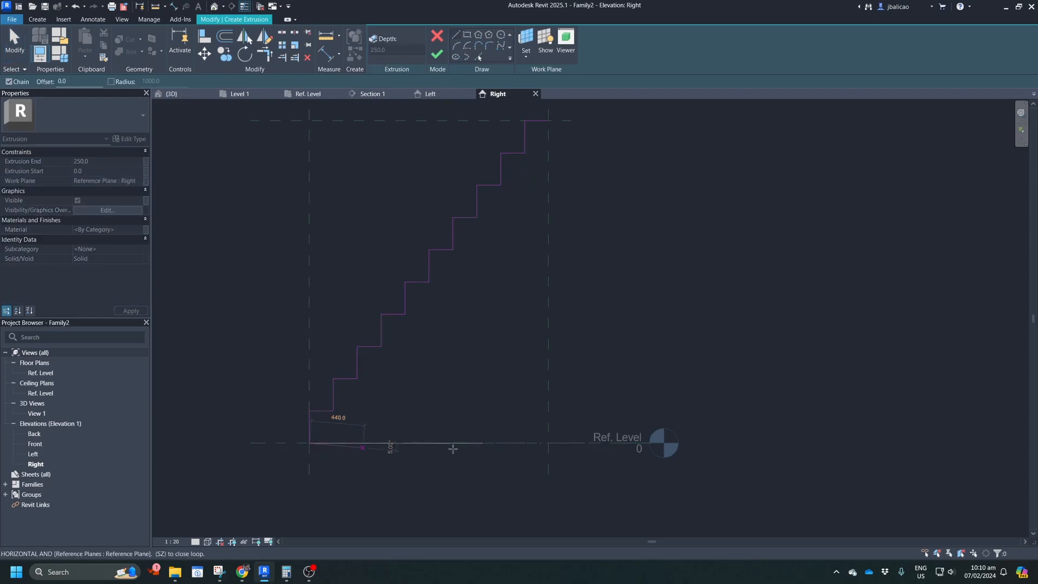
pyautogui.click(546, 442)
pyautogui.moveTo(547, 168); pyautogui.dragTo(540, 225, button='middle')
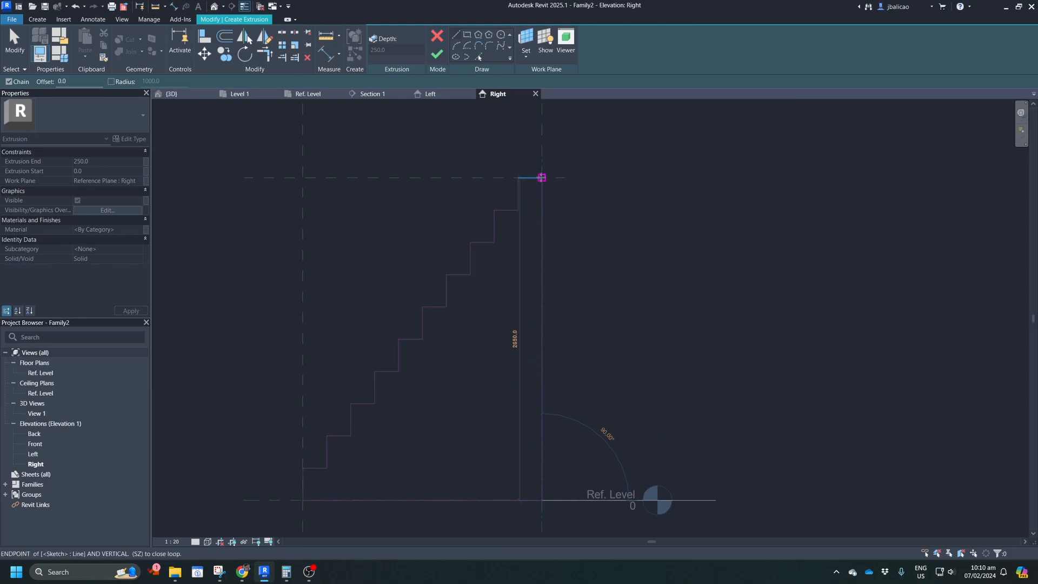
pyautogui.click(541, 177)
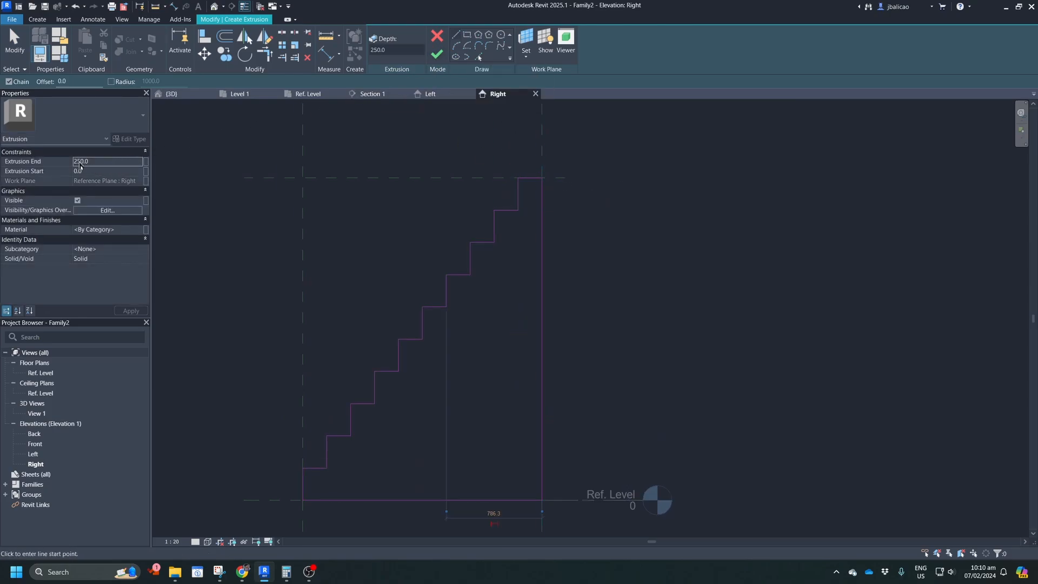
# Set the stepped extrusion's Extrusion End to 1050 mm.
pyautogui.click(96, 161)
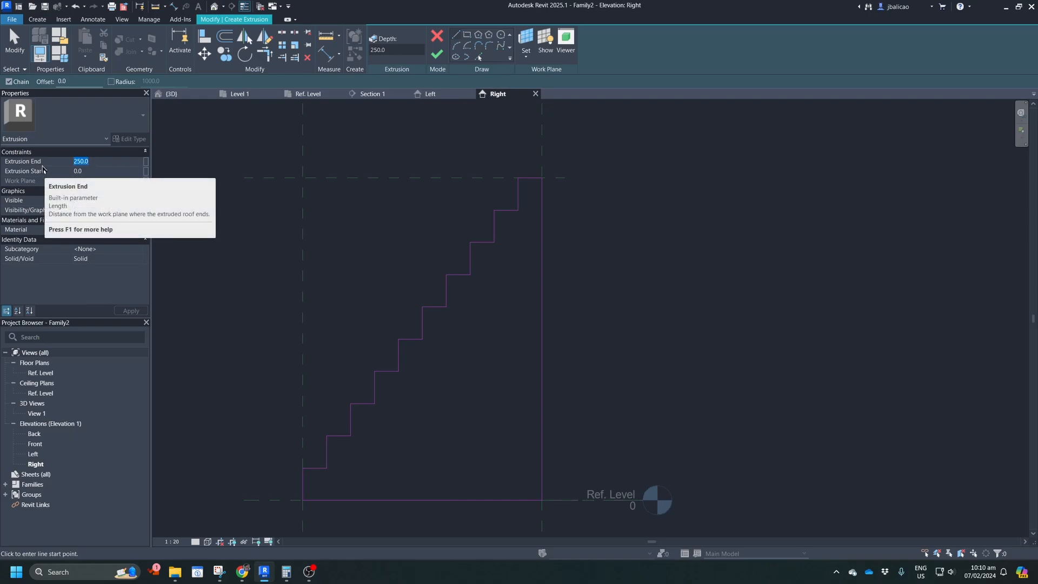
pyautogui.write('1050')
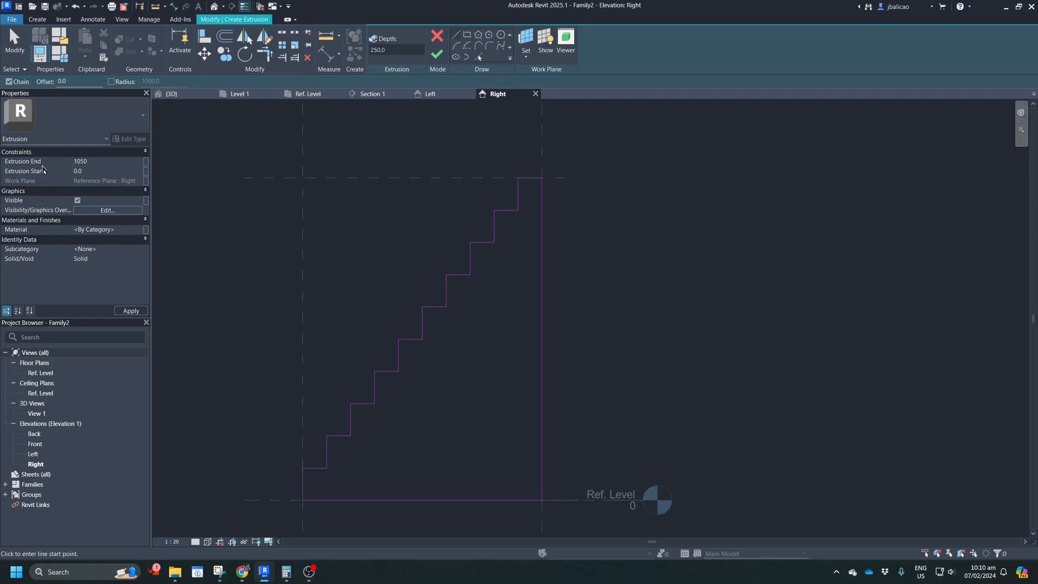
pyautogui.press('Return')
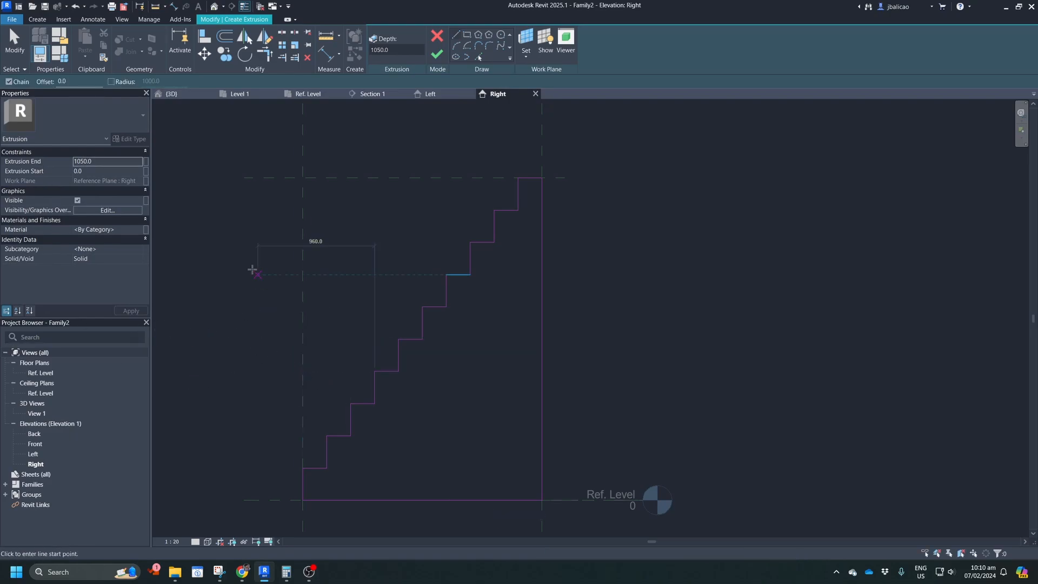
# Associate the extrusion's material with a new instance family parameter named Material and finish the extrusion.
pyautogui.click(146, 230)
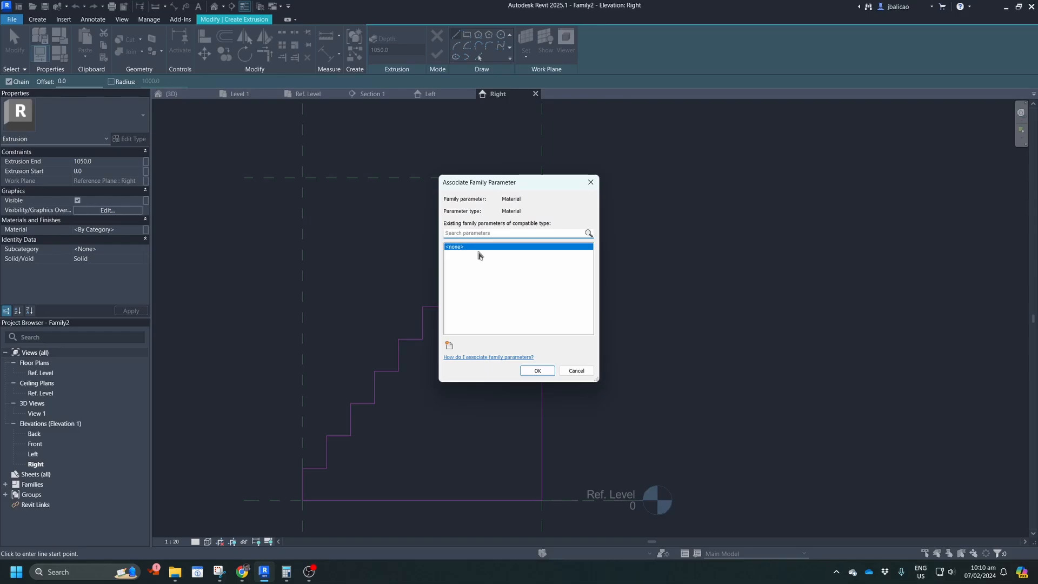
pyautogui.click(449, 346)
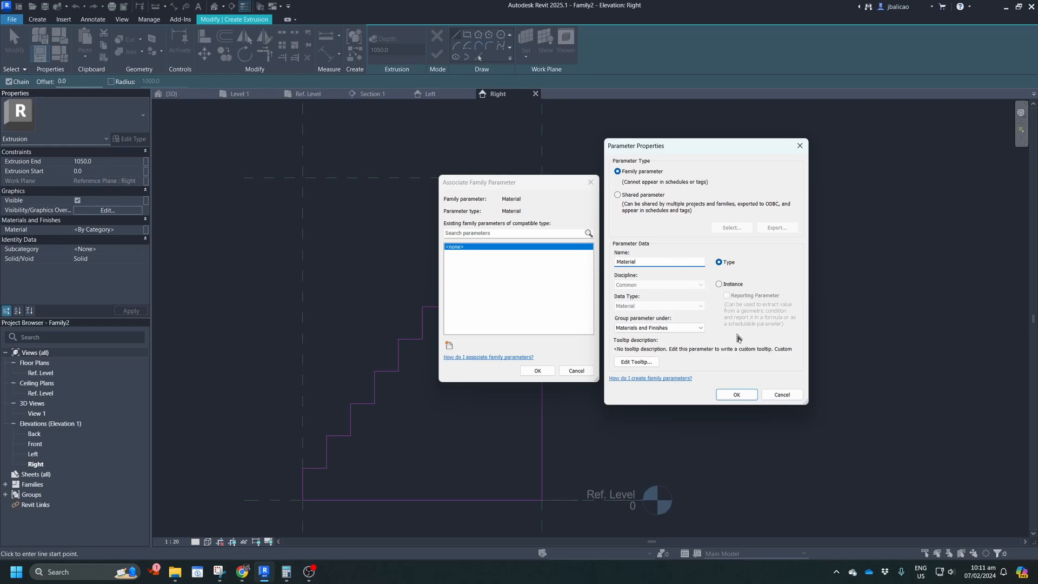
pyautogui.click(719, 284)
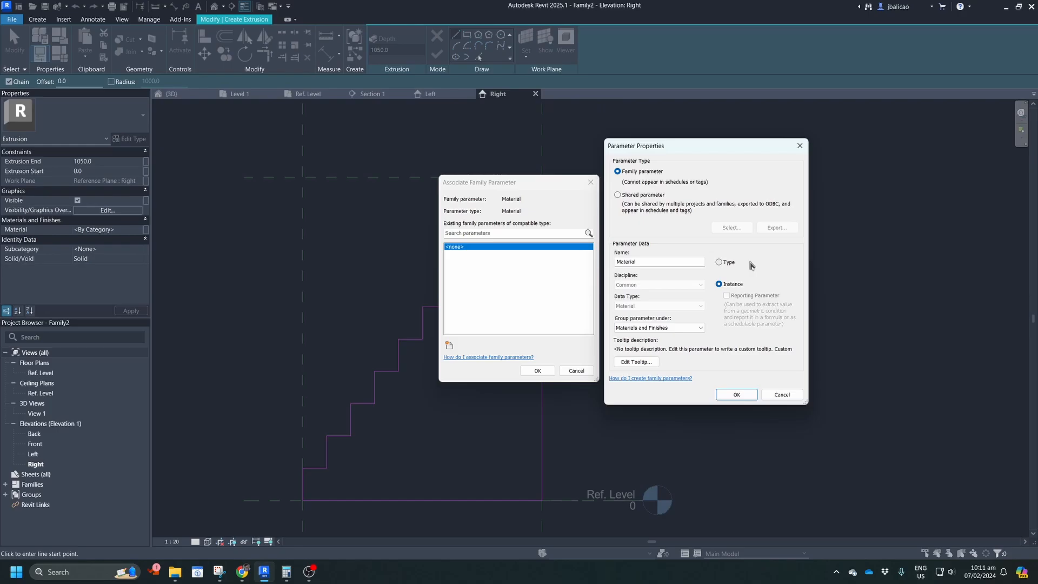
pyautogui.click(737, 394)
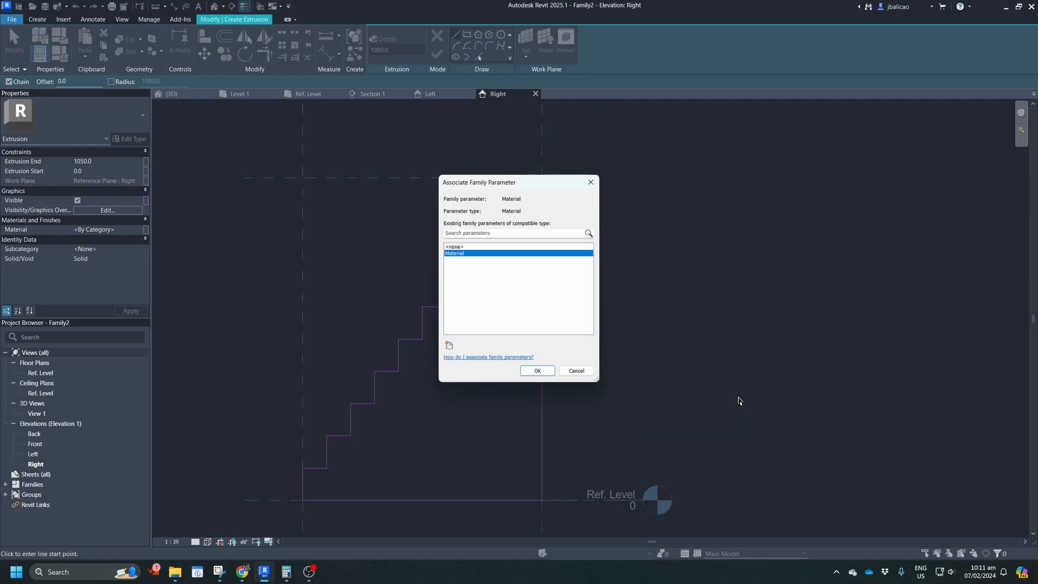
pyautogui.click(537, 371)
pyautogui.scroll(-2, 413, 351)
pyautogui.scroll(-2, 428, 321)
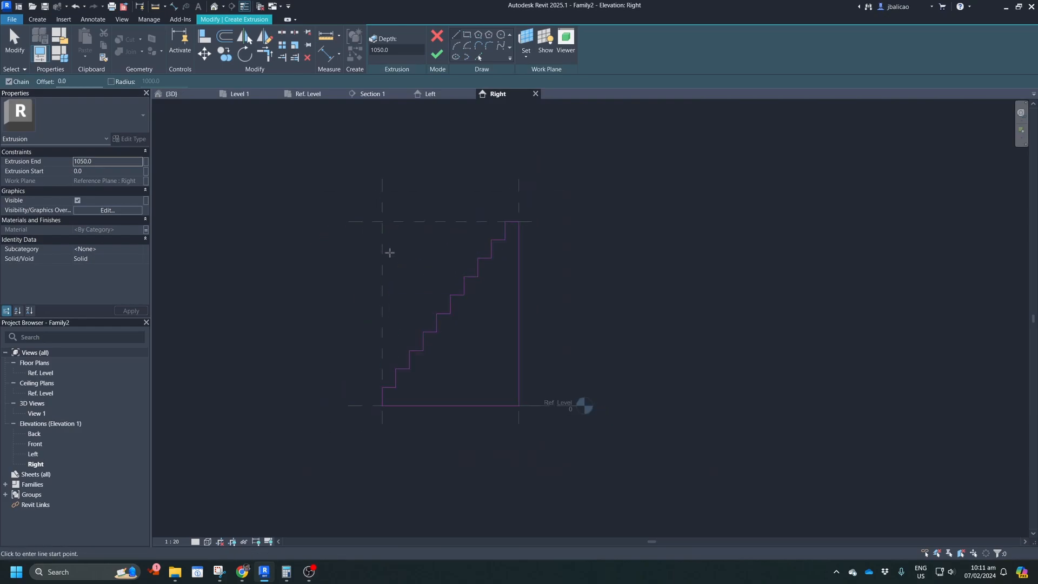
pyautogui.click(437, 54)
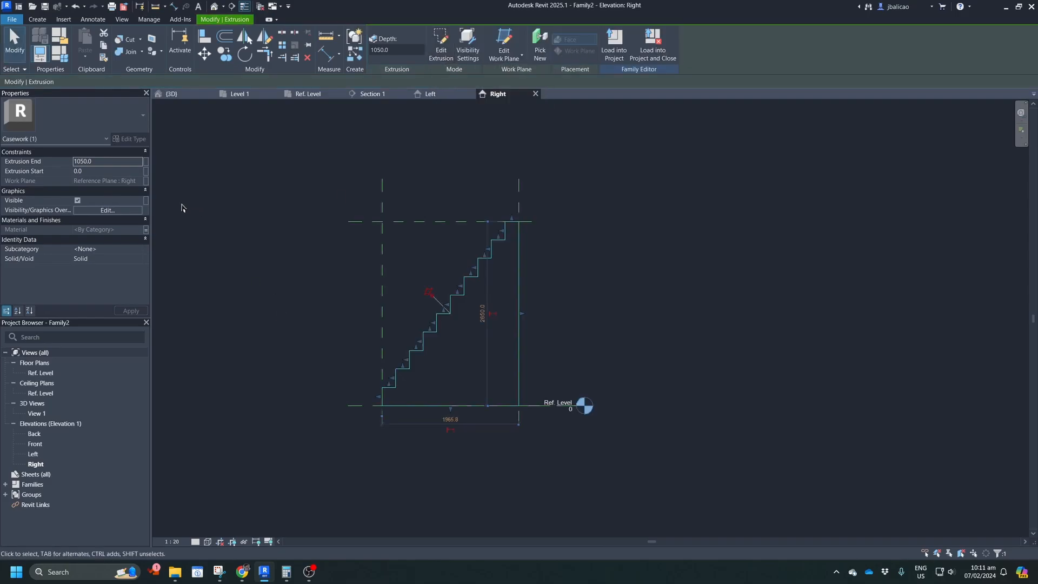
# In the Ref. Level plan, move the stepped extrusion's work plane to the Left reference plane using Pick a Plane.
pyautogui.click(182, 96)
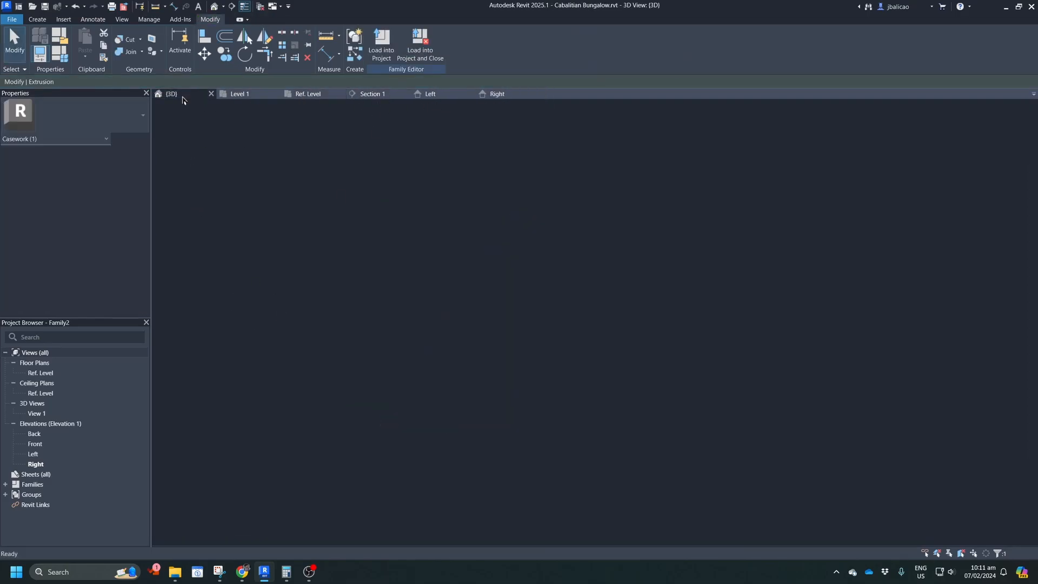
pyautogui.click(306, 94)
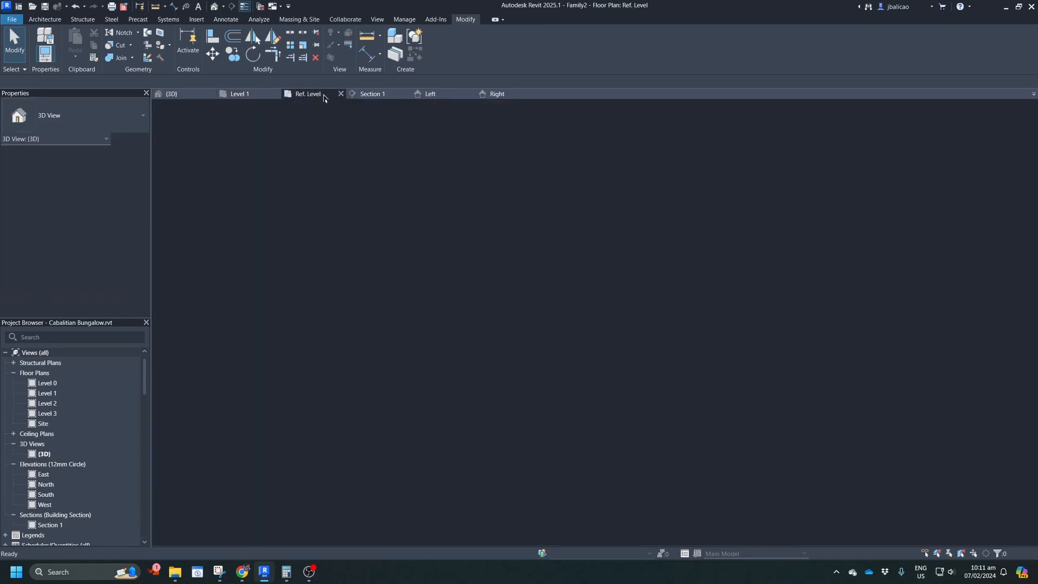
pyautogui.scroll(-1, 591, 313)
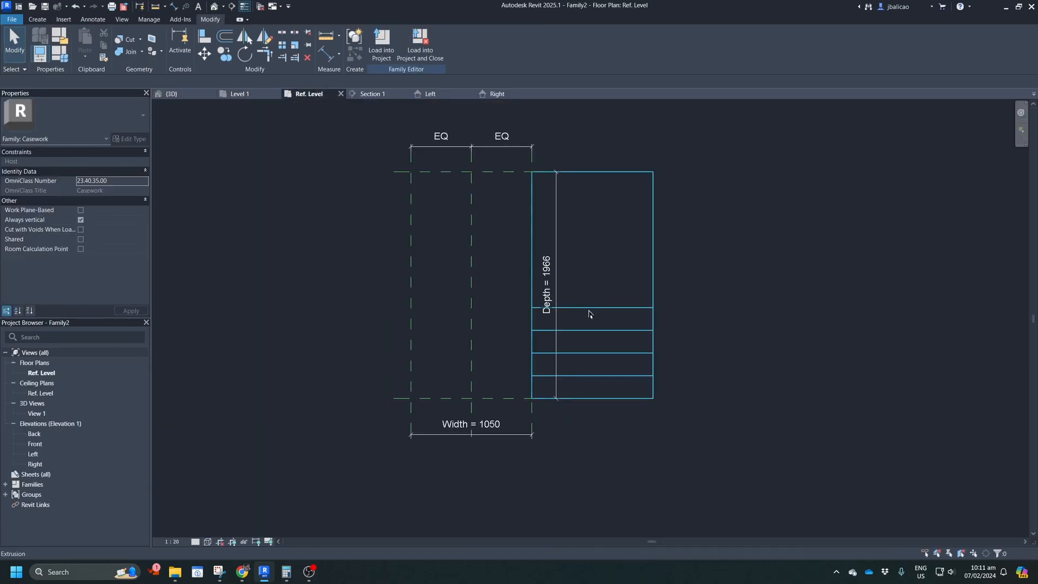
pyautogui.moveTo(591, 316); pyautogui.dragTo(514, 333, button='middle')
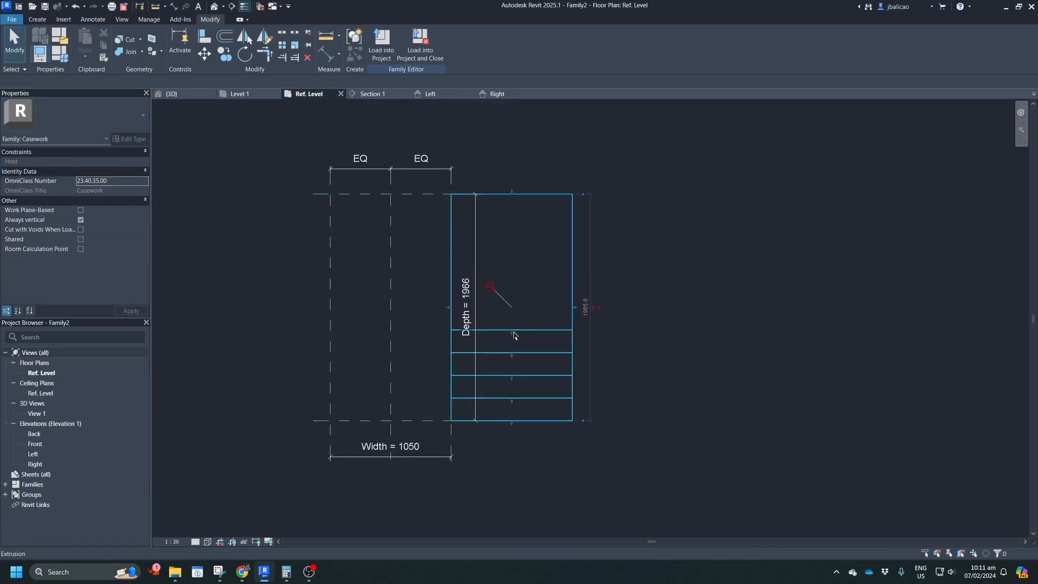
pyautogui.click(568, 288)
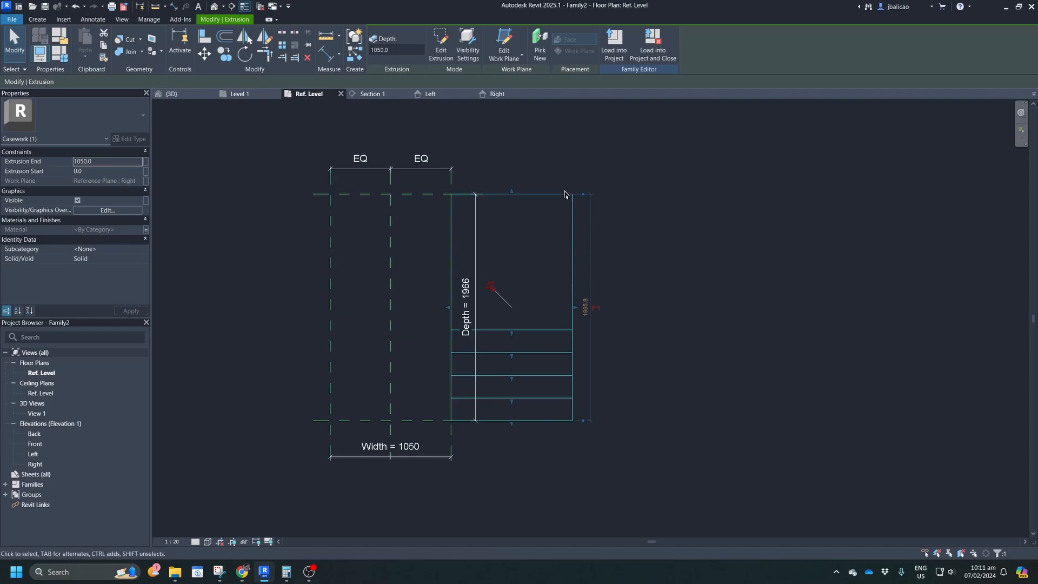
pyautogui.click(521, 56)
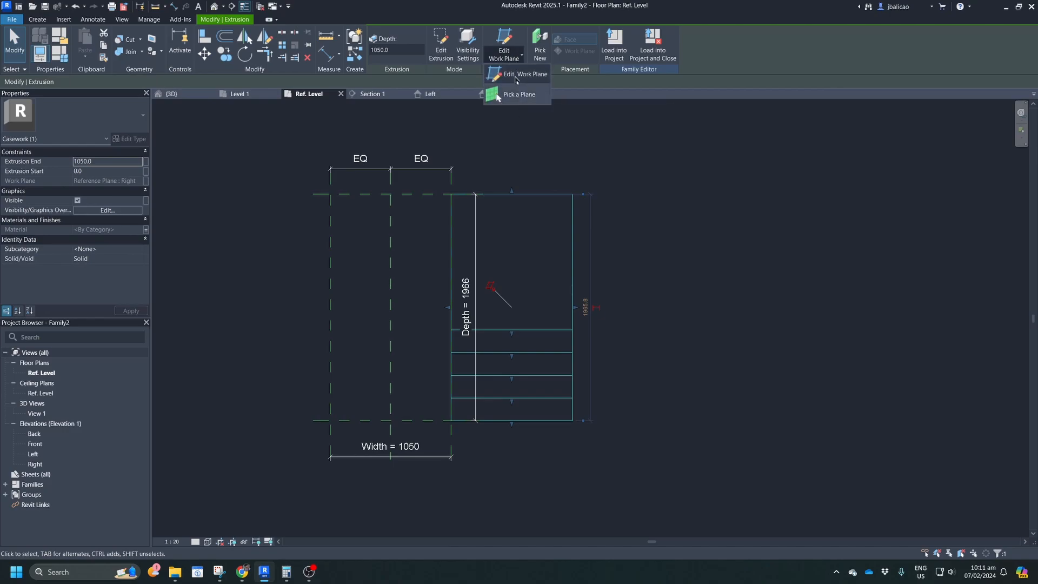
pyautogui.click(514, 94)
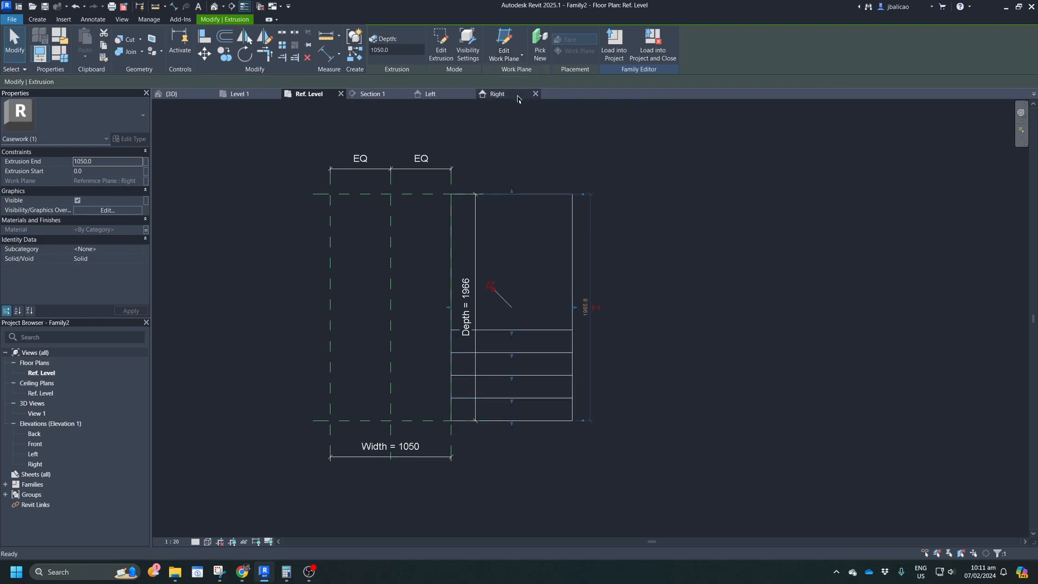
pyautogui.click(330, 313)
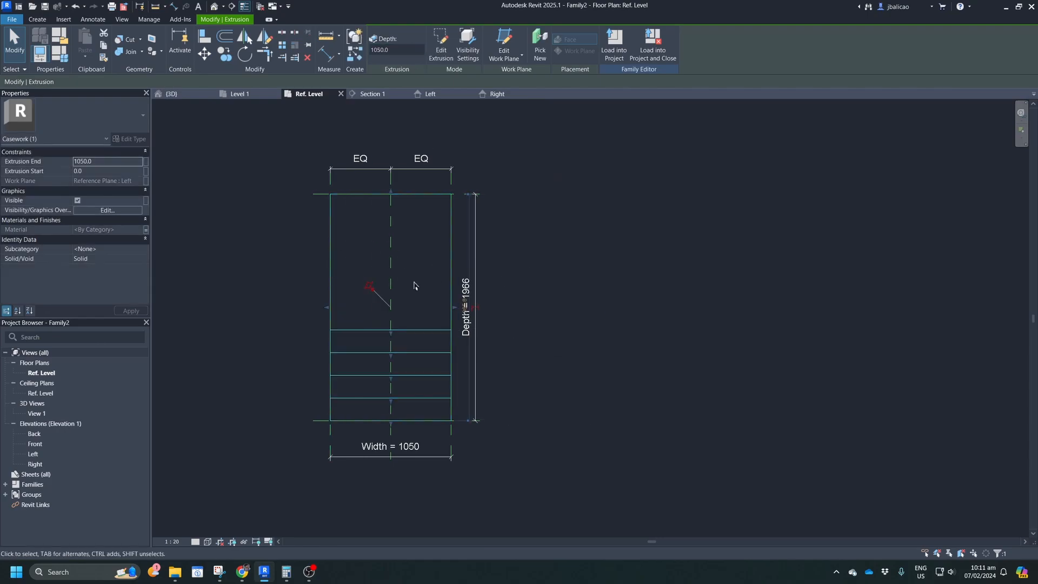
# Open the family's 3D view View 1 and examine the stepped cabinet solid from an isometric angle.
pyautogui.scroll(1, 497, 351)
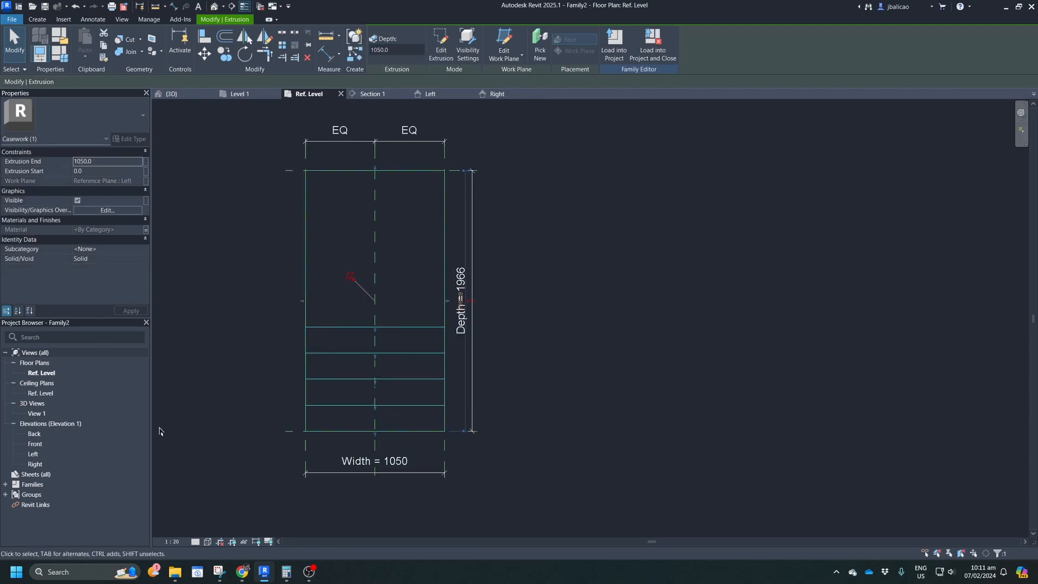
pyautogui.doubleClick(37, 413)
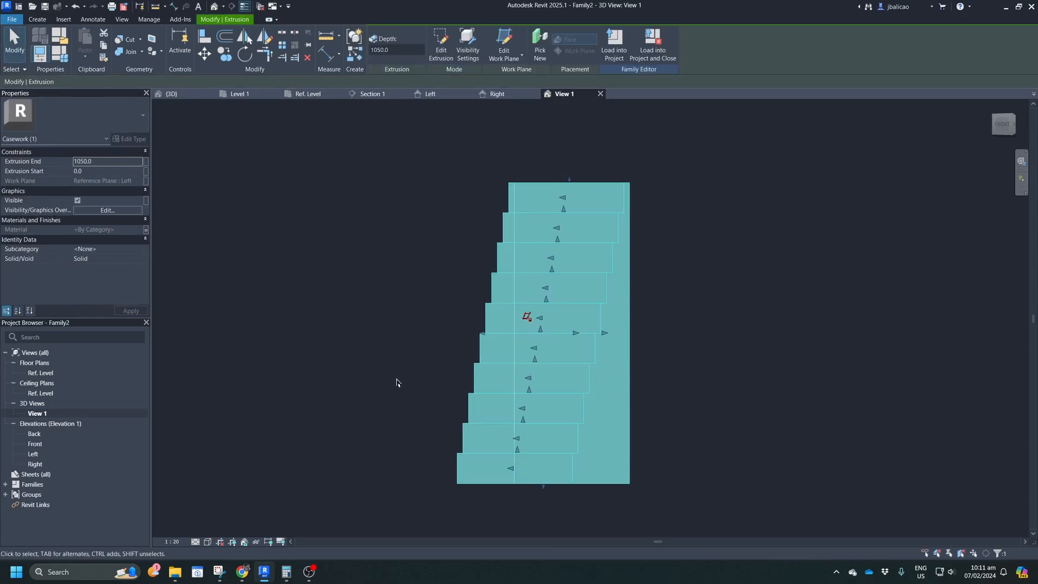
pyautogui.keyDown('shift'); pyautogui.moveTo(425, 363); pyautogui.dragTo(373, 496, button='middle'); pyautogui.keyUp('shift')
pyautogui.click(725, 392)
pyautogui.moveTo(726, 392); pyautogui.dragTo(609, 311, button='middle')
pyautogui.scroll(-4, 647, 328)
pyautogui.scroll(3, 629, 334)
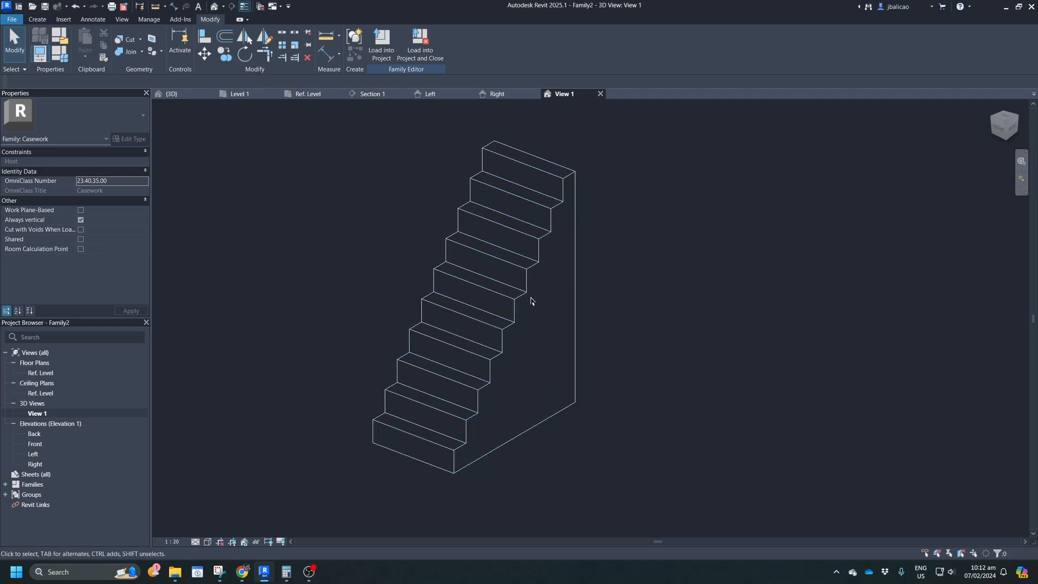
# Open the Right elevation of the stepped solid to sketch a new extrusion there.
pyautogui.click(39, 20)
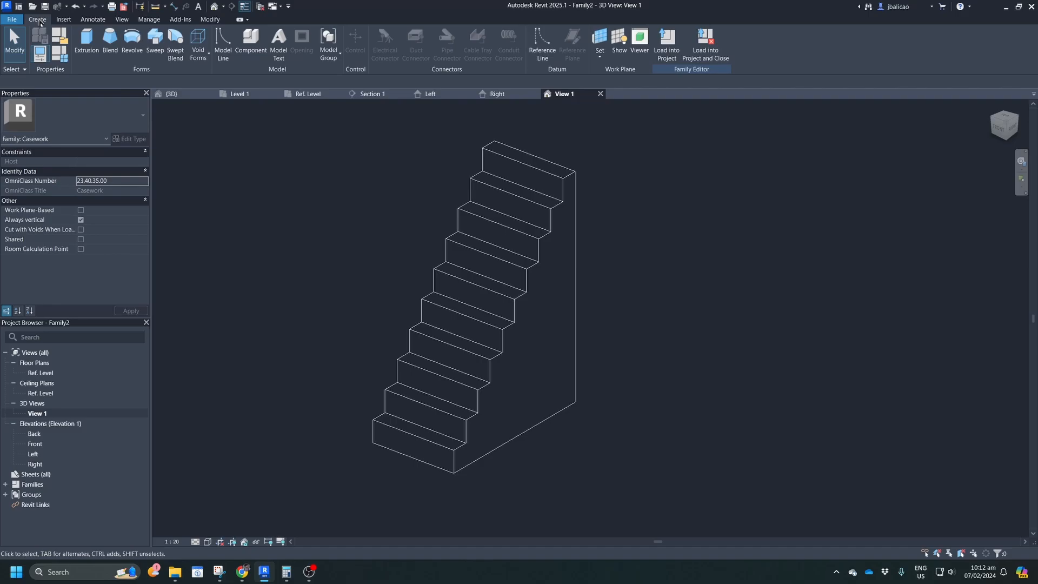
pyautogui.click(86, 39)
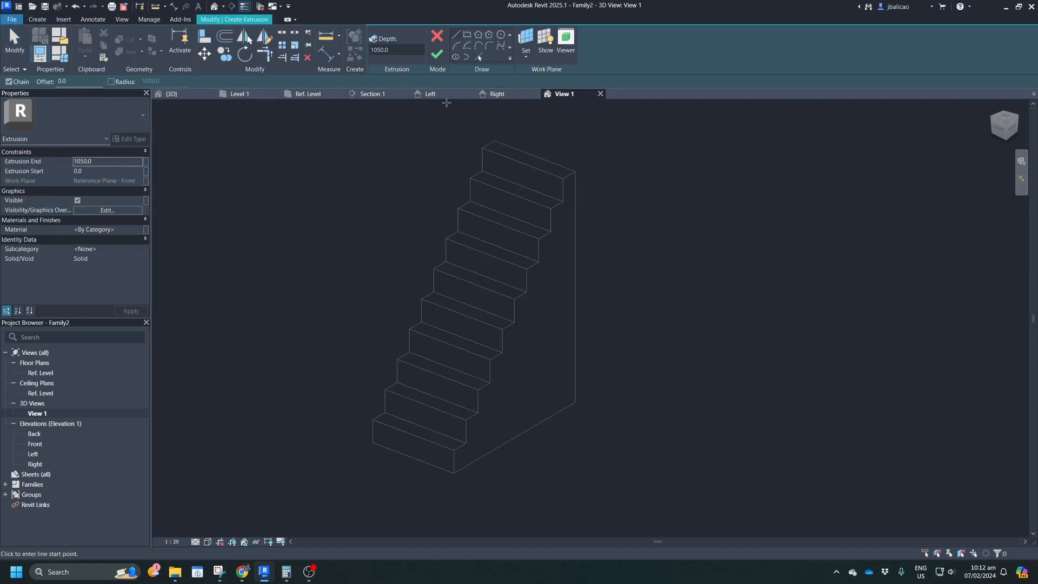
pyautogui.click(494, 95)
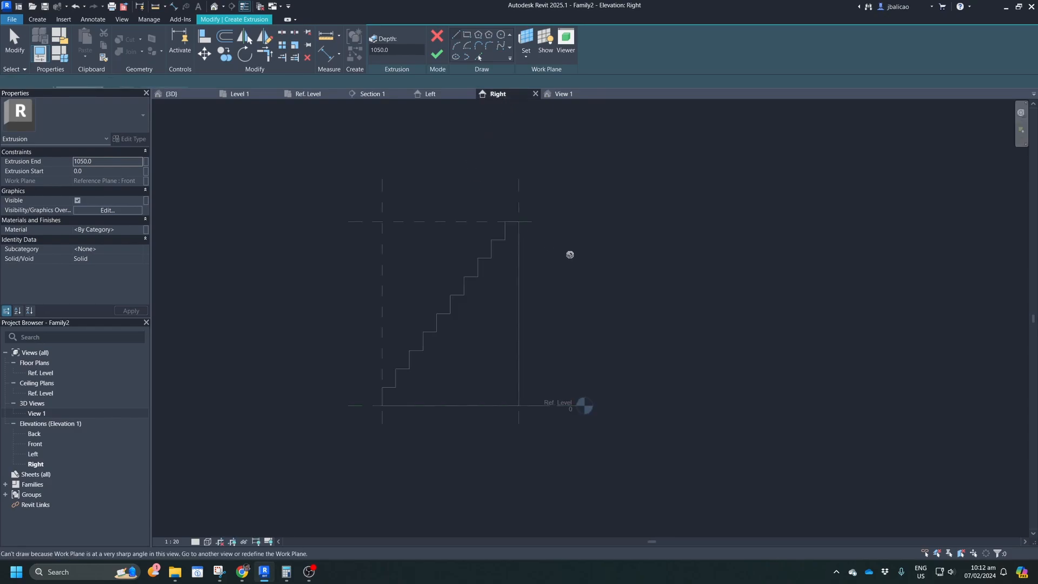
pyautogui.scroll(3, 528, 185)
pyautogui.moveTo(510, 188); pyautogui.dragTo(513, 227, button='middle')
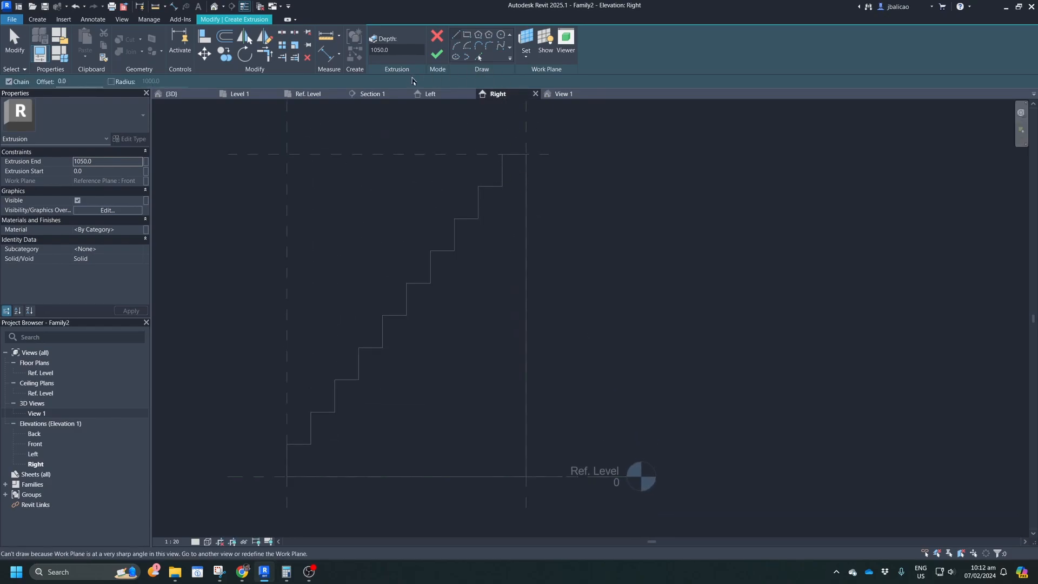
pyautogui.press('Escape')
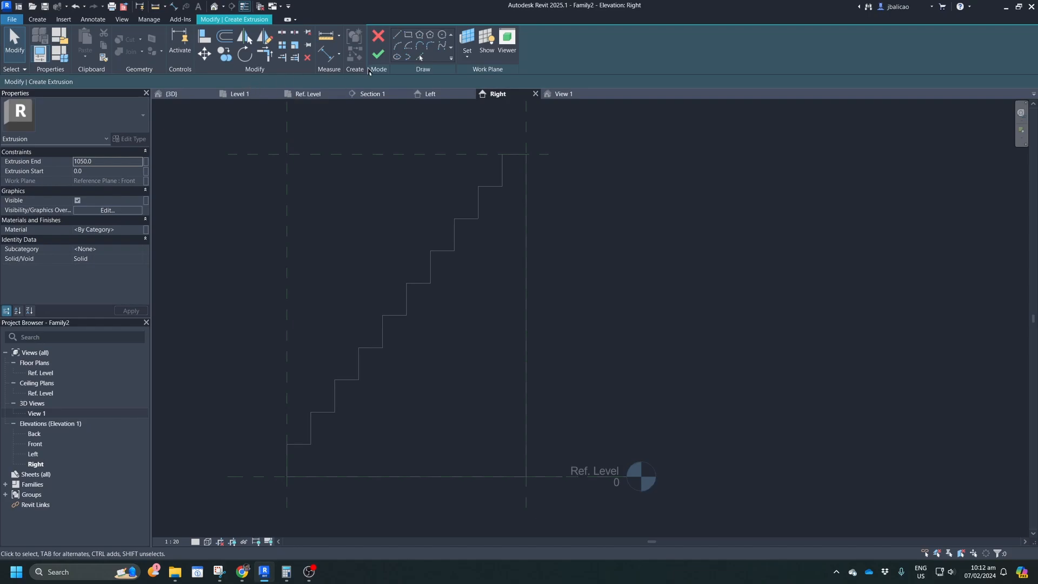
pyautogui.press('l')
pyautogui.press('i')
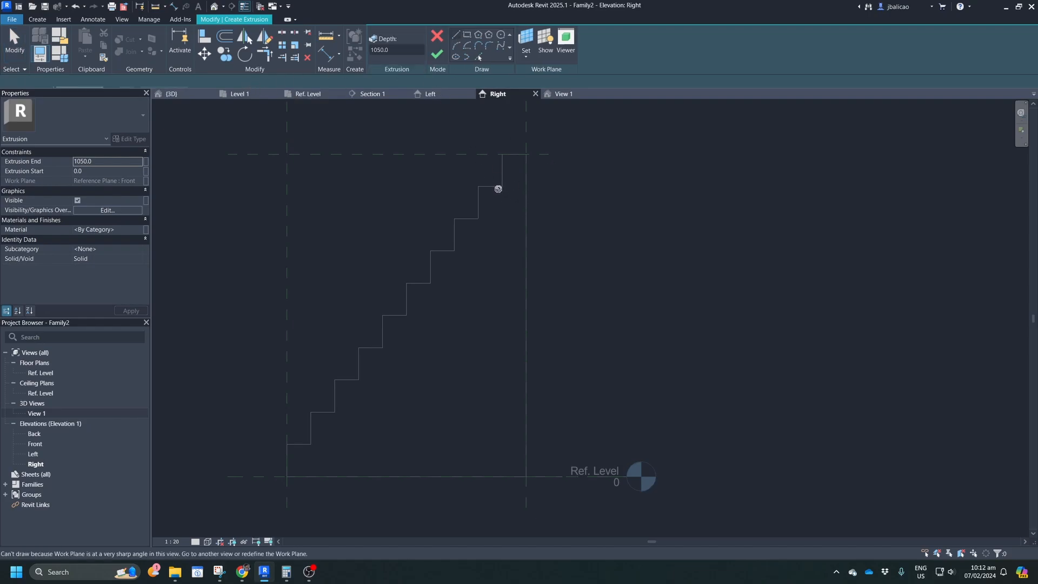
pyautogui.click(526, 54)
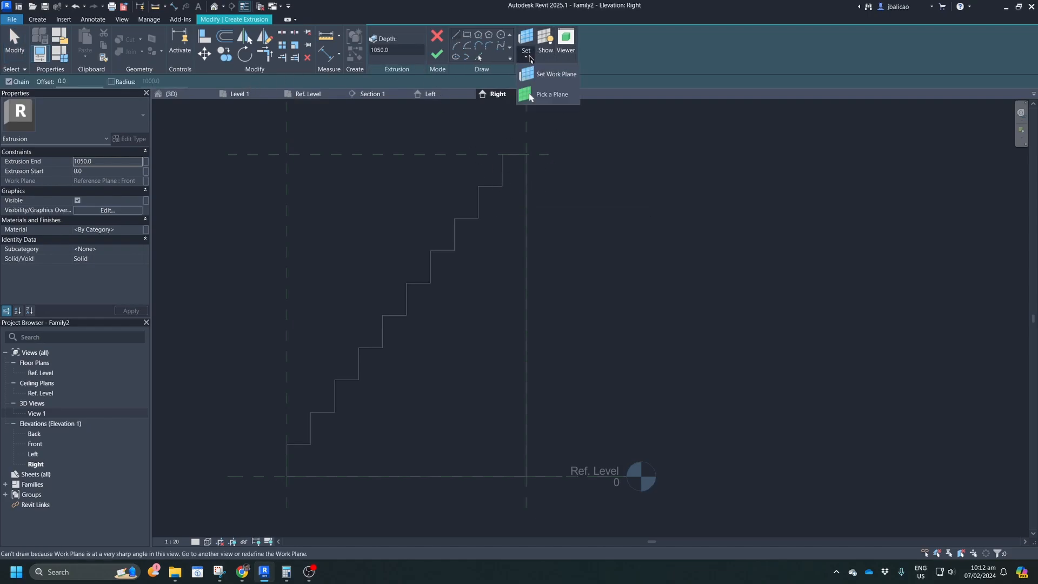
pyautogui.click(547, 94)
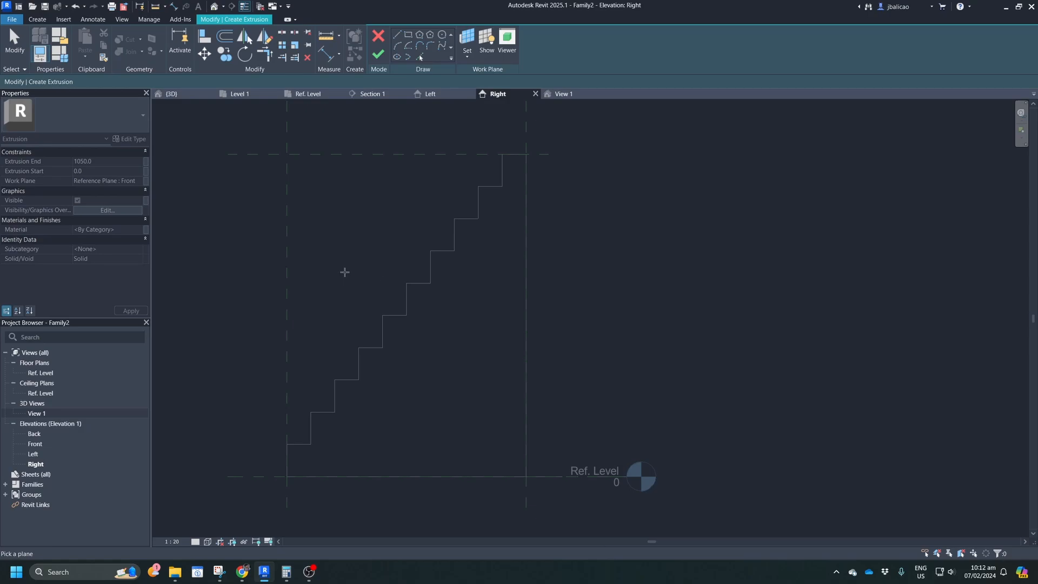
pyautogui.press('Escape')
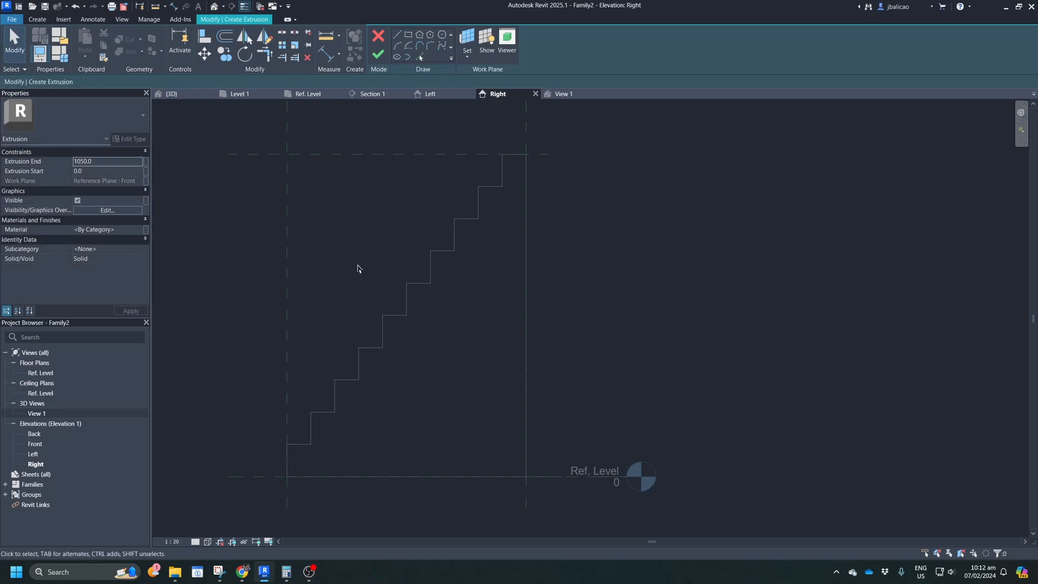
pyautogui.click(378, 54)
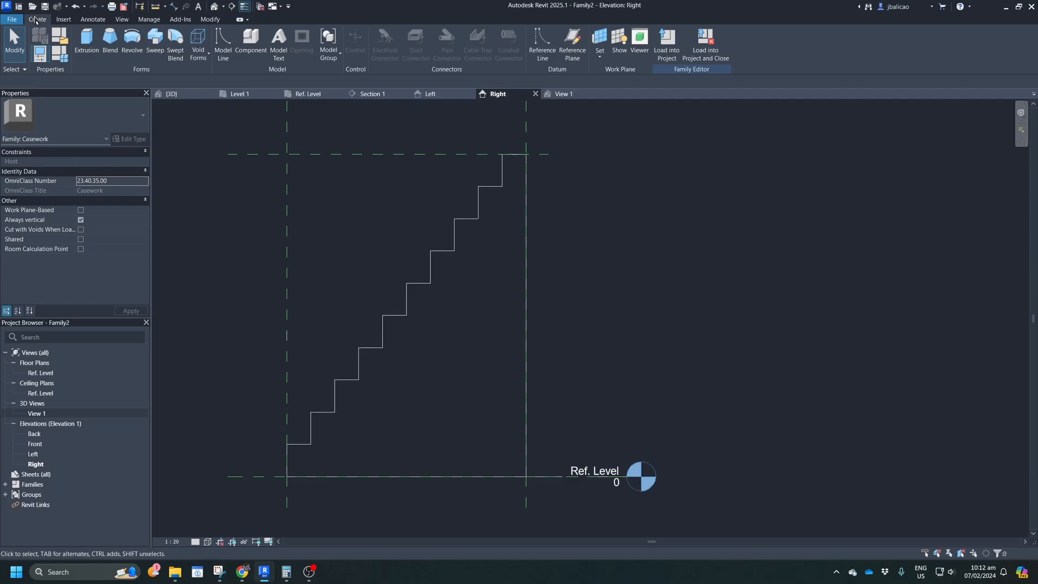
# Start a new extrusion in the Right elevation and sketch a sloped line from the highest inner step corner to the lowest one.
pyautogui.click(86, 43)
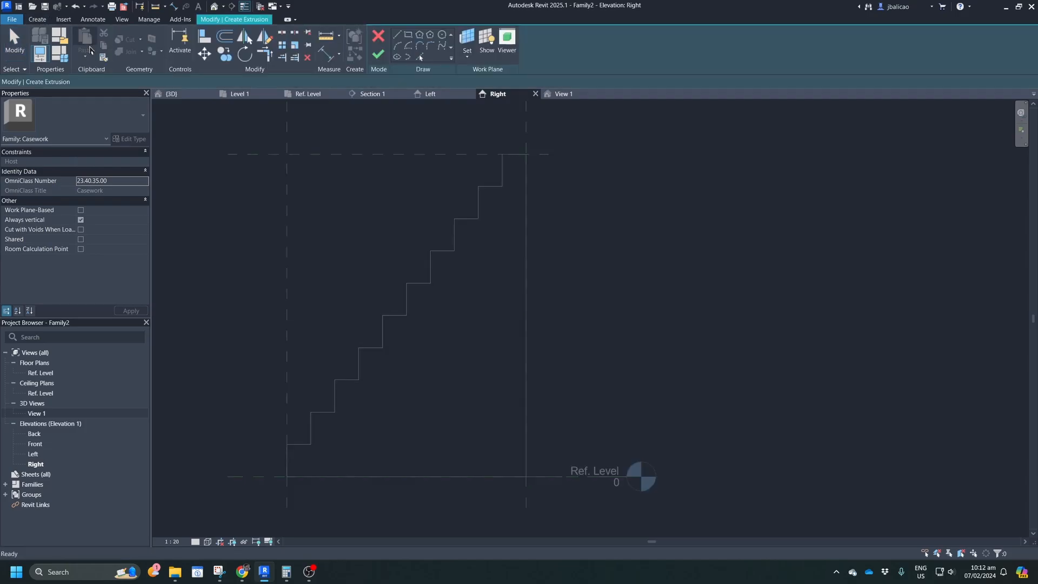
pyautogui.click(502, 186)
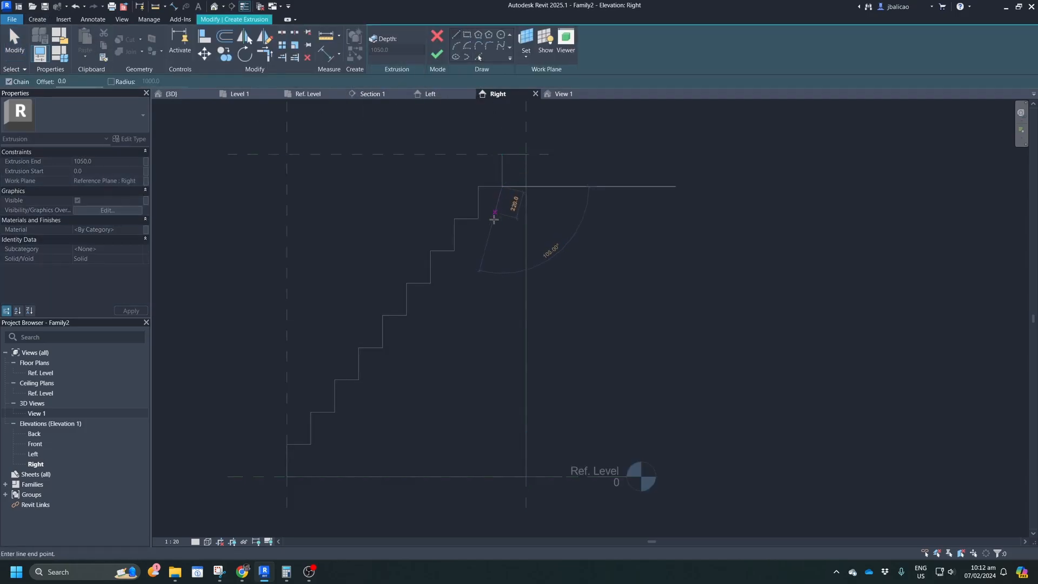
pyautogui.click(310, 444)
pyautogui.moveTo(427, 426); pyautogui.dragTo(405, 374, button='middle')
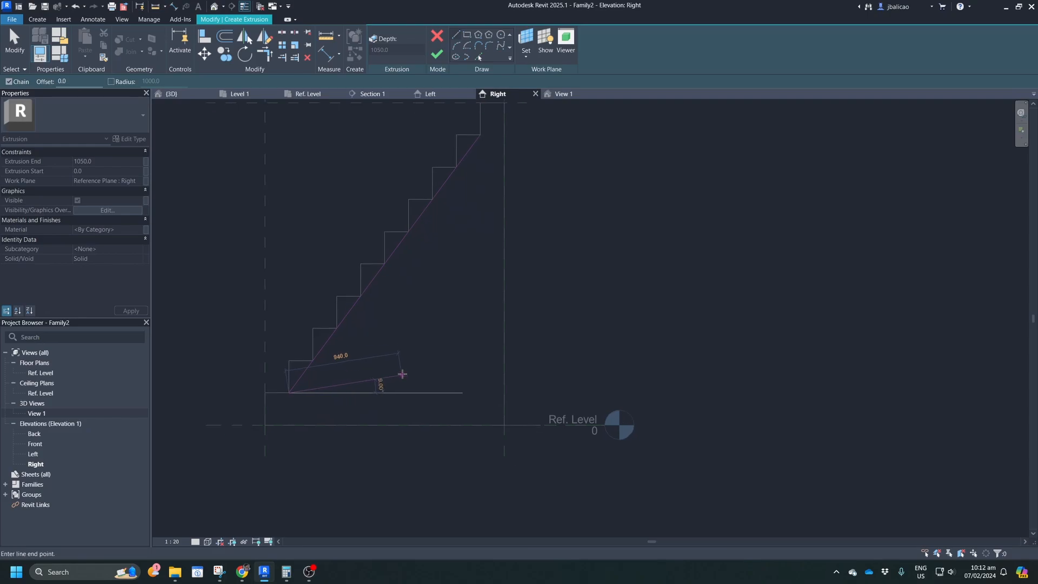
pyautogui.scroll(1, 404, 372)
pyautogui.press('Escape')
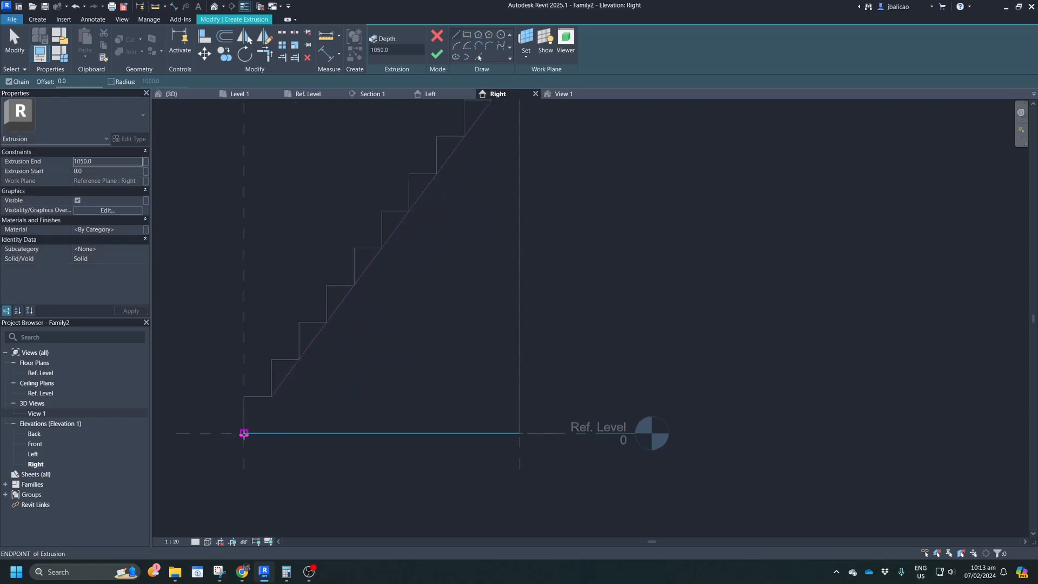
# Sketch a horizontal line offset 75 mm above the solid's base, spanning its full width.
pyautogui.click(243, 433)
pyautogui.press('Escape')
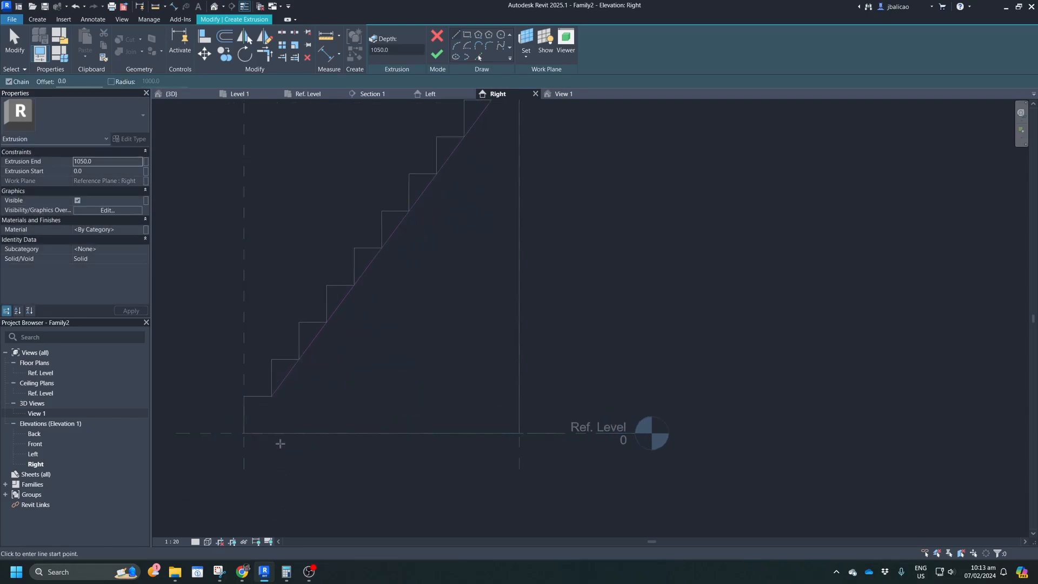
pyautogui.click(65, 81)
pyautogui.write('75')
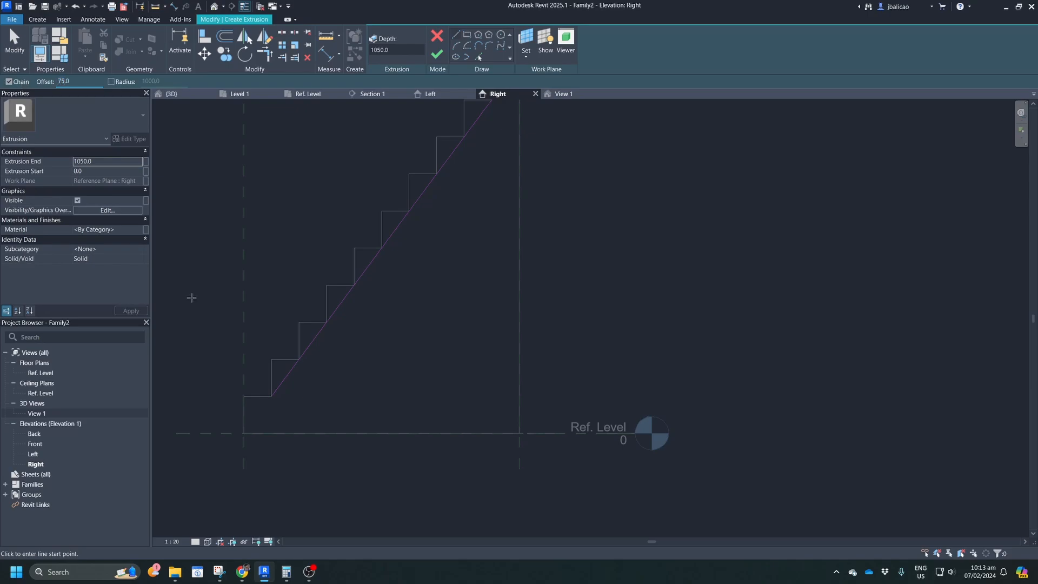
pyautogui.click(244, 433)
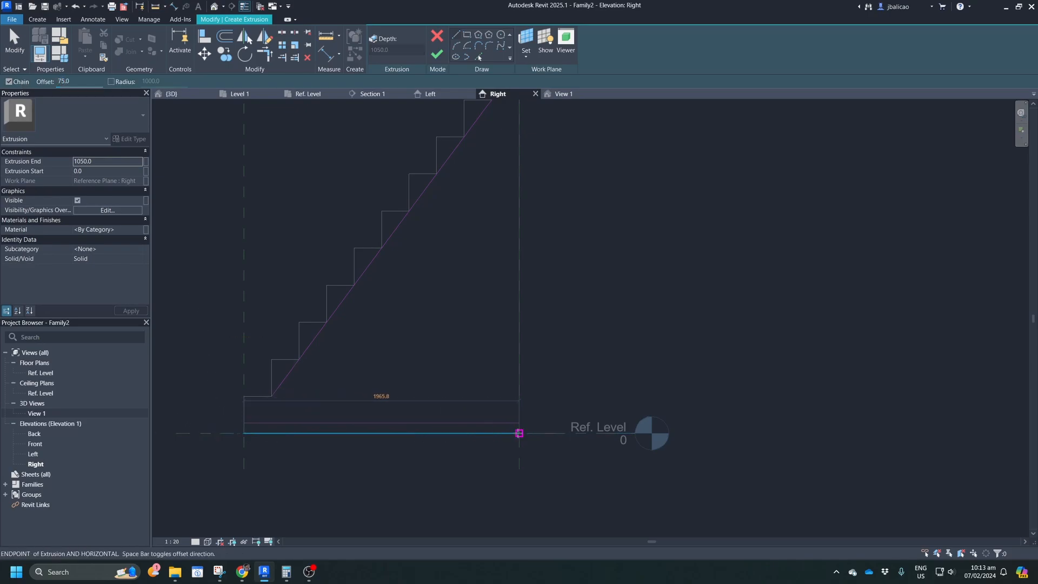
pyautogui.click(519, 433)
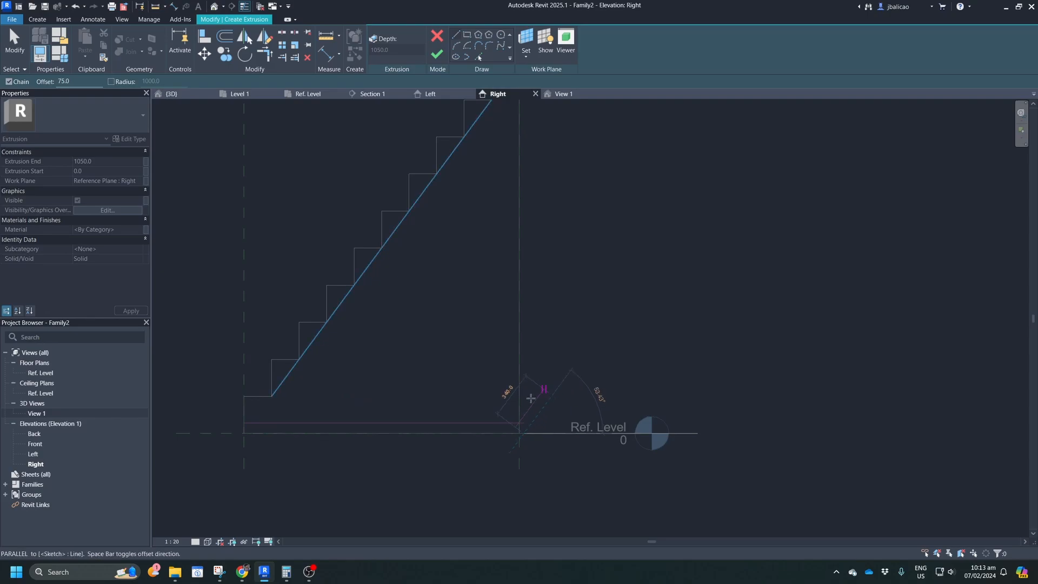
pyautogui.moveTo(519, 319); pyautogui.dragTo(545, 371, button='middle')
pyautogui.scroll(-1, 490, 354)
pyautogui.press('Escape')
pyautogui.press('Escape')
pyautogui.scroll(1, 535, 354)
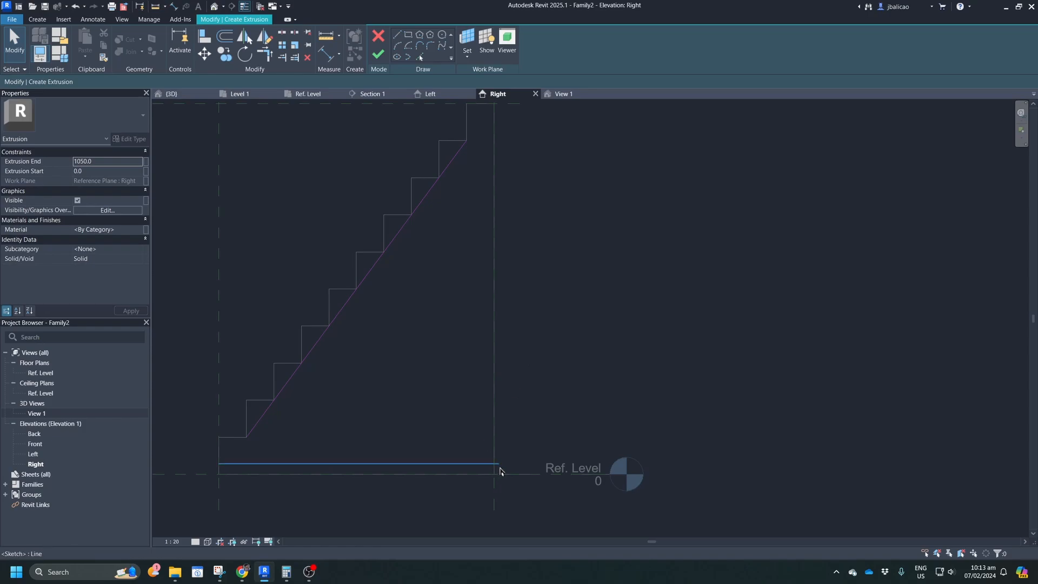
# Sketch a vertical line about 2320 mm tall, offset 30 mm inside the solid's back edge, rising from the horizontal sketch line.
pyautogui.click(398, 35)
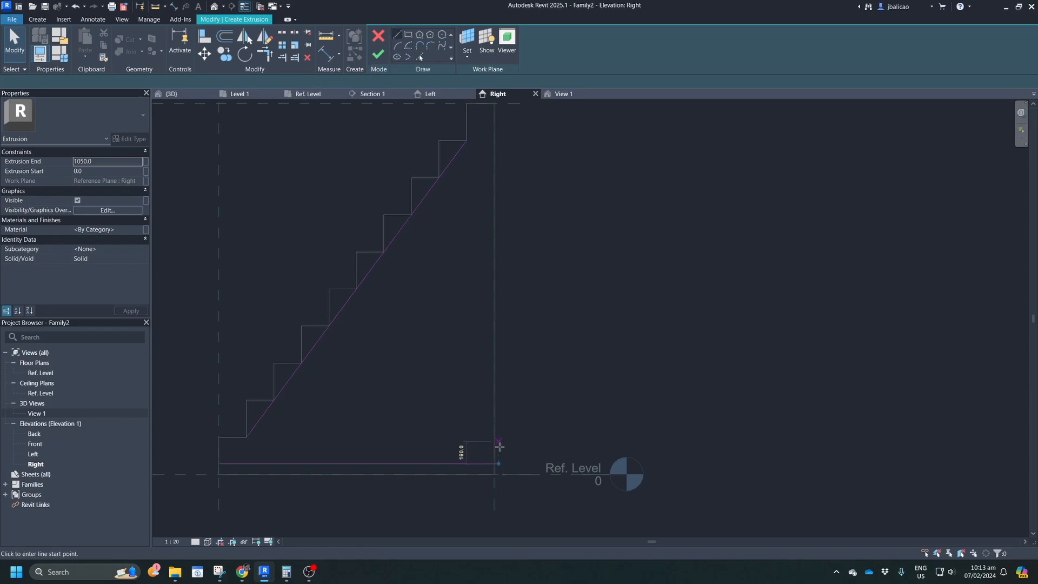
pyautogui.click(494, 463)
pyautogui.press('Escape')
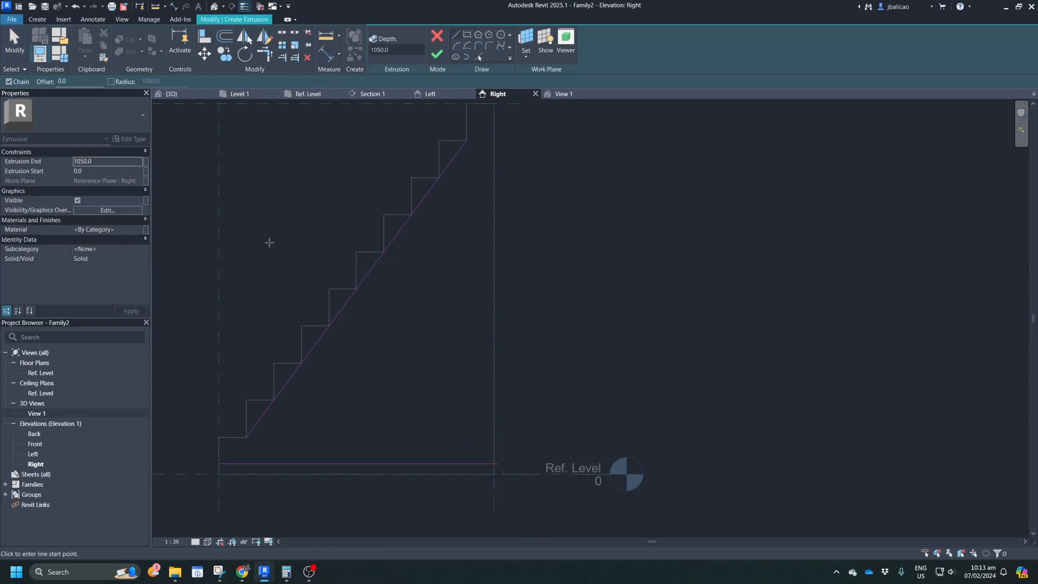
pyautogui.click(76, 81)
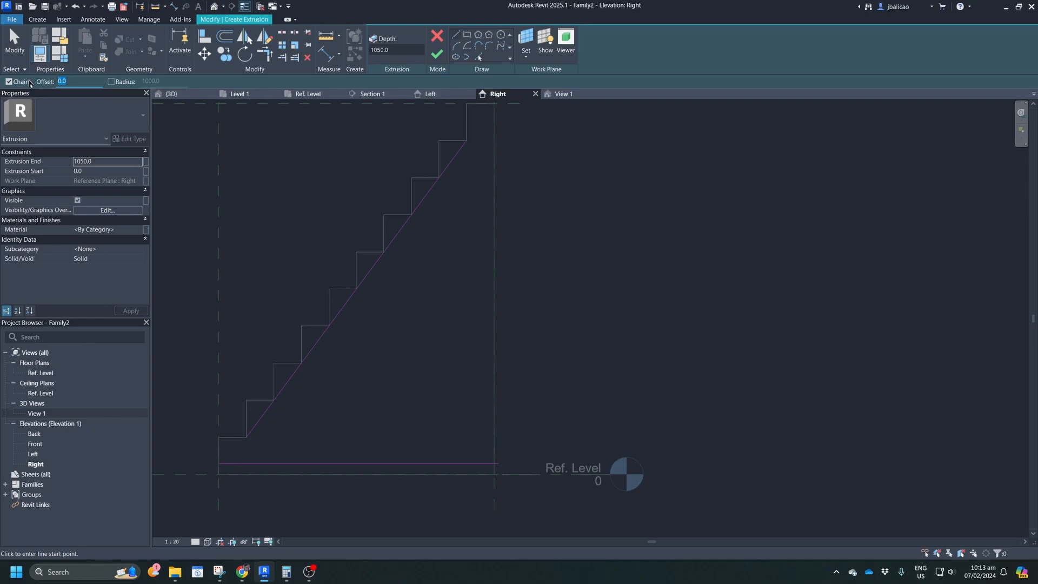
pyautogui.write('30')
pyautogui.click(494, 463)
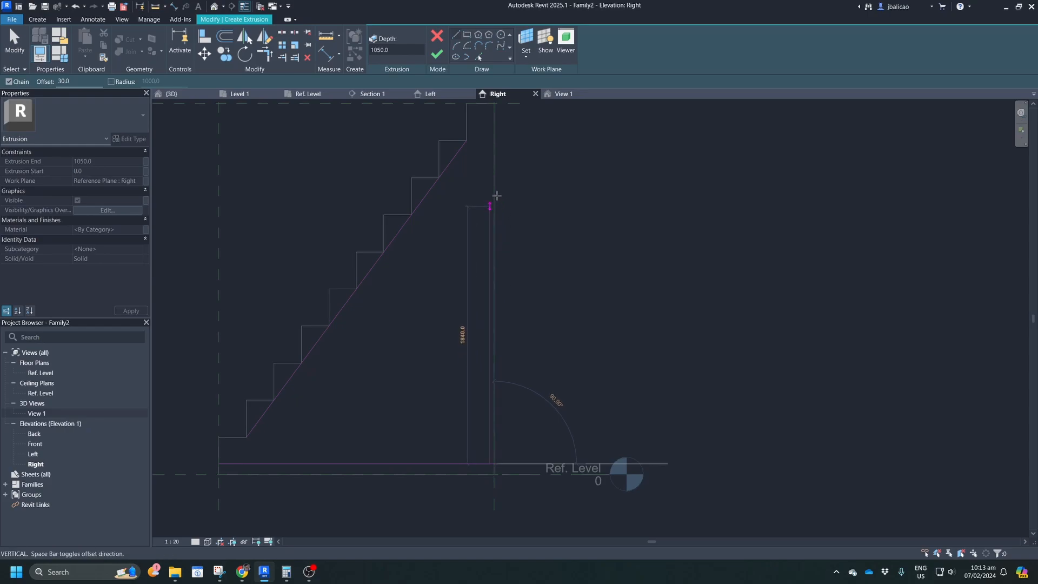
pyautogui.click(493, 140)
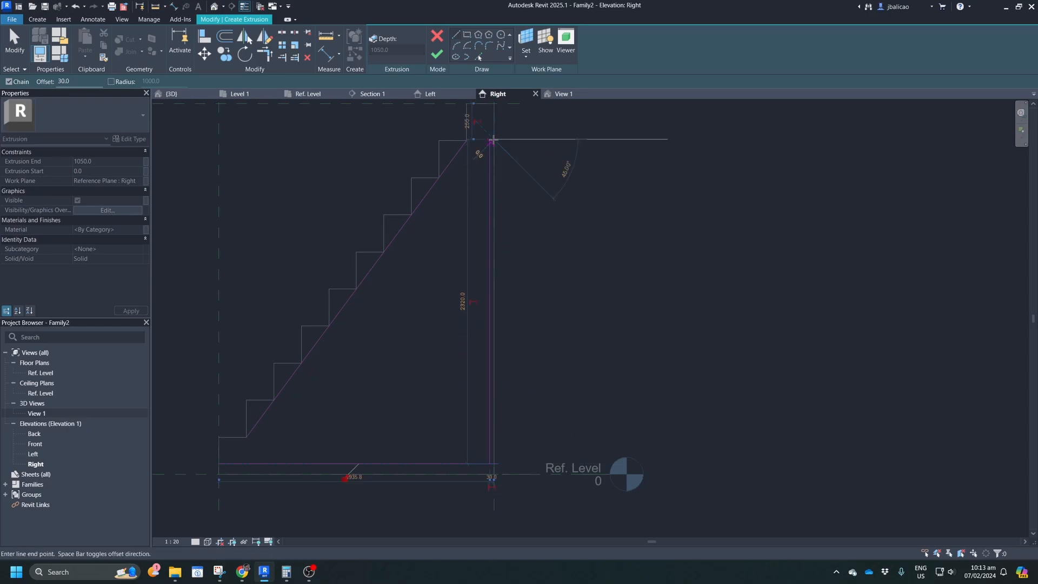
pyautogui.press('Escape')
pyautogui.press('Escape')
# Offset copies of the sloped sketch line by 150 mm to both sides of the original.
pyautogui.click(416, 210)
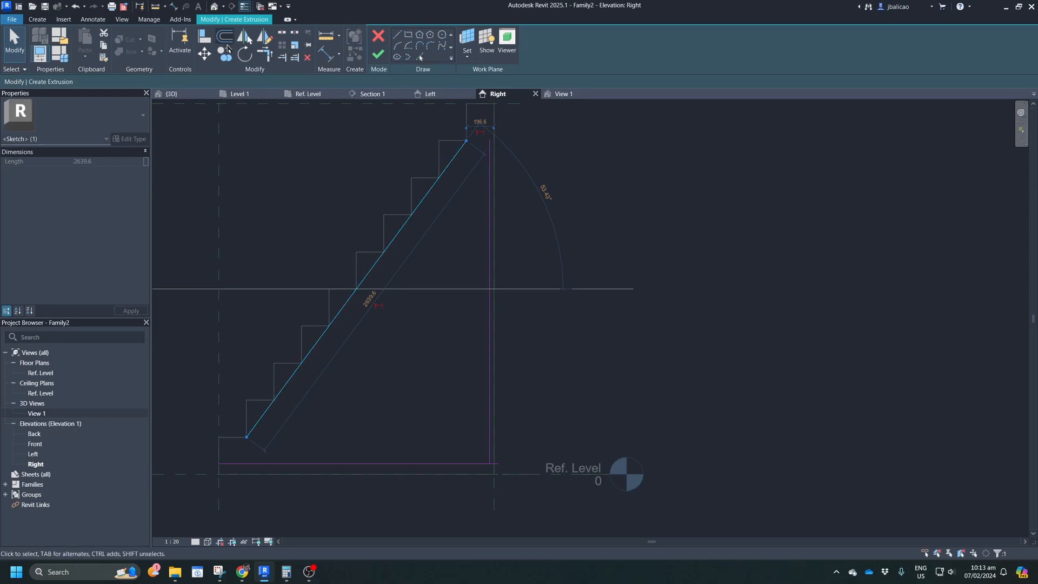
pyautogui.click(224, 38)
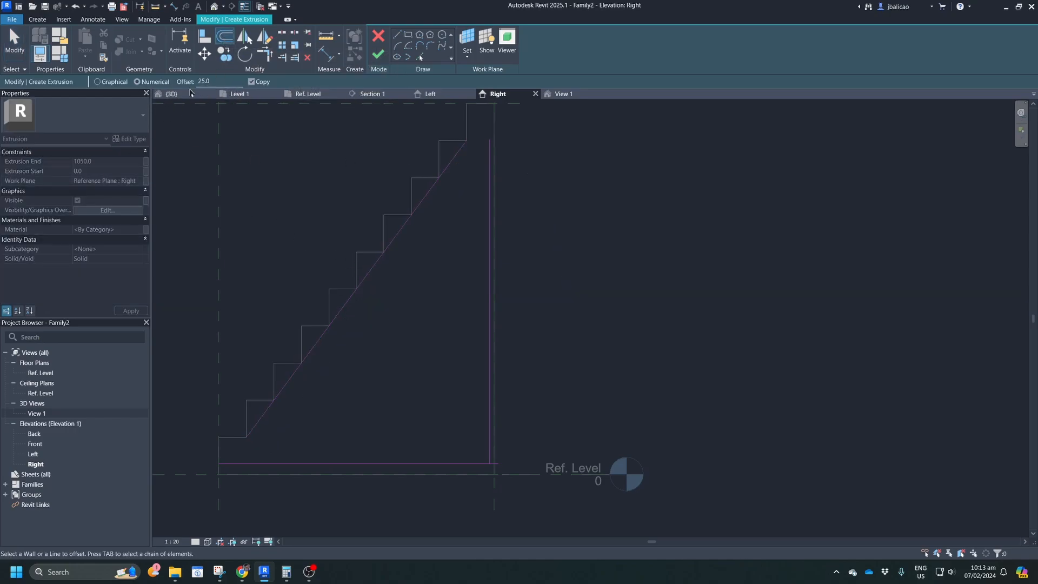
pyautogui.moveTo(214, 81); pyautogui.dragTo(180, 84)
pyautogui.click(374, 280)
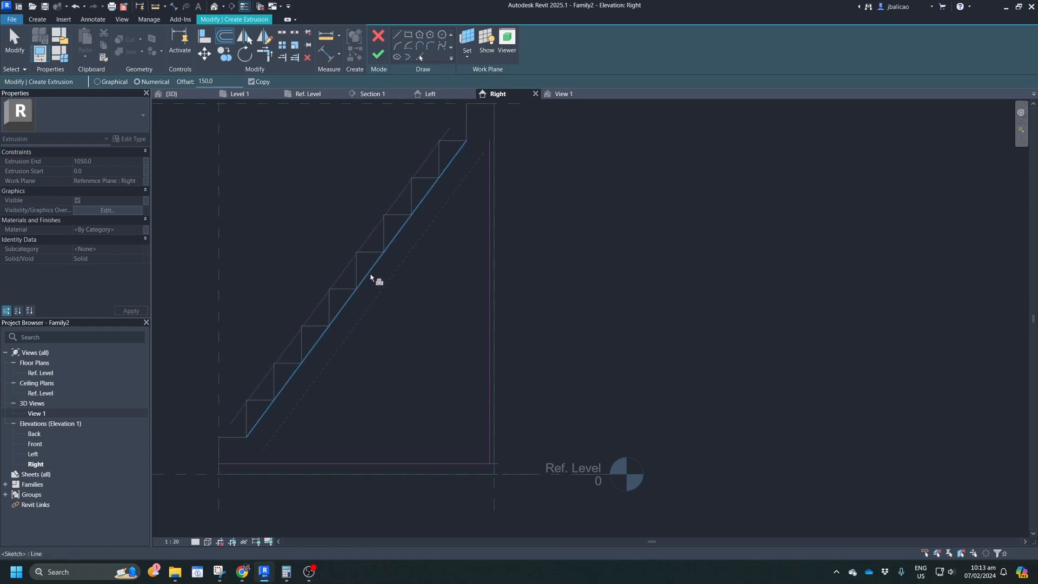
pyautogui.click(376, 283)
pyautogui.press('Escape')
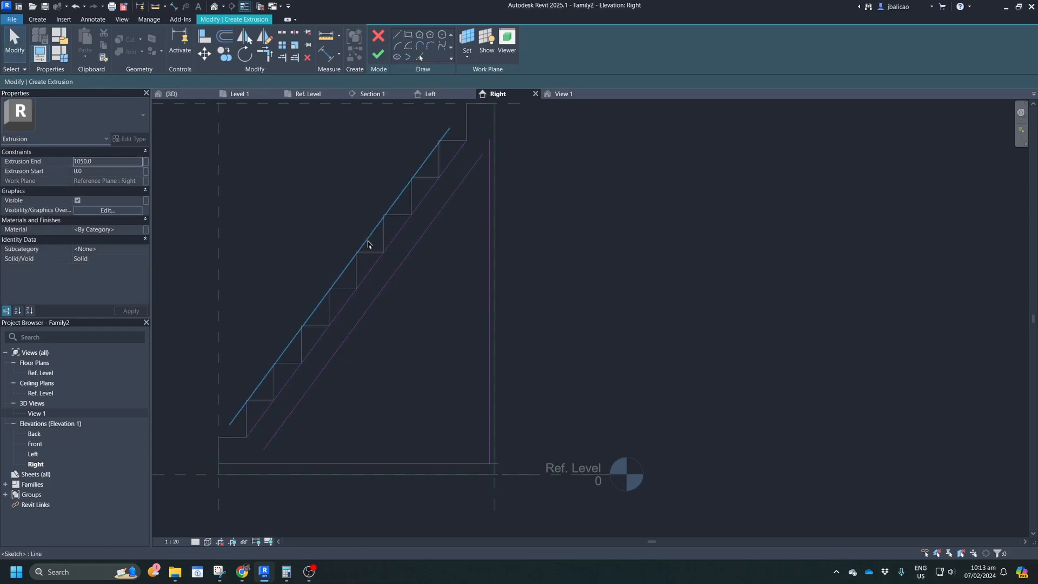
# Delete the outer sloped copy and the original sloped line, keeping only the inner offset line.
pyautogui.click(367, 239)
pyautogui.press('Delete')
pyautogui.scroll(-3, 424, 279)
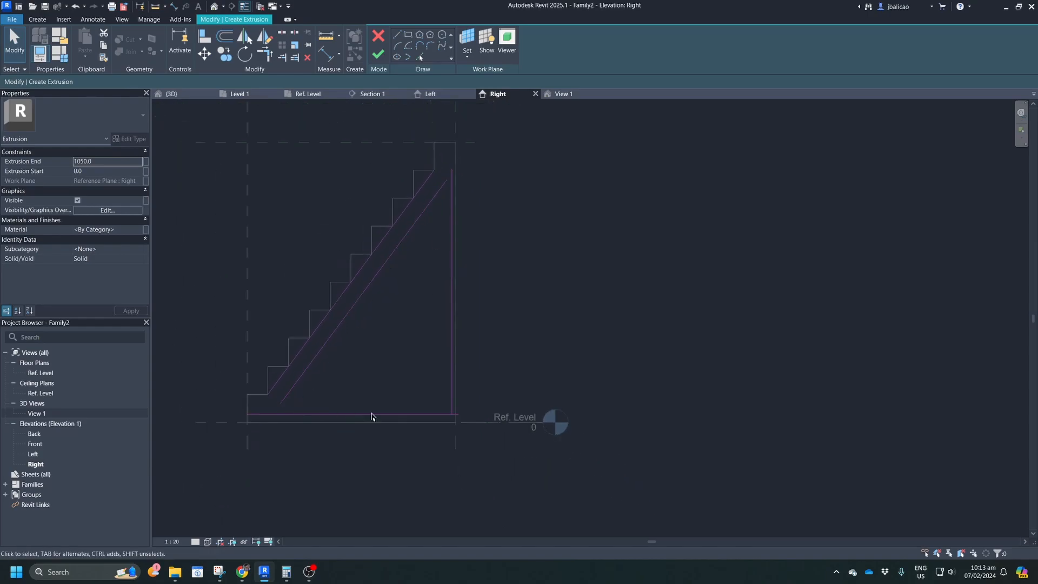
pyautogui.scroll(1, 419, 227)
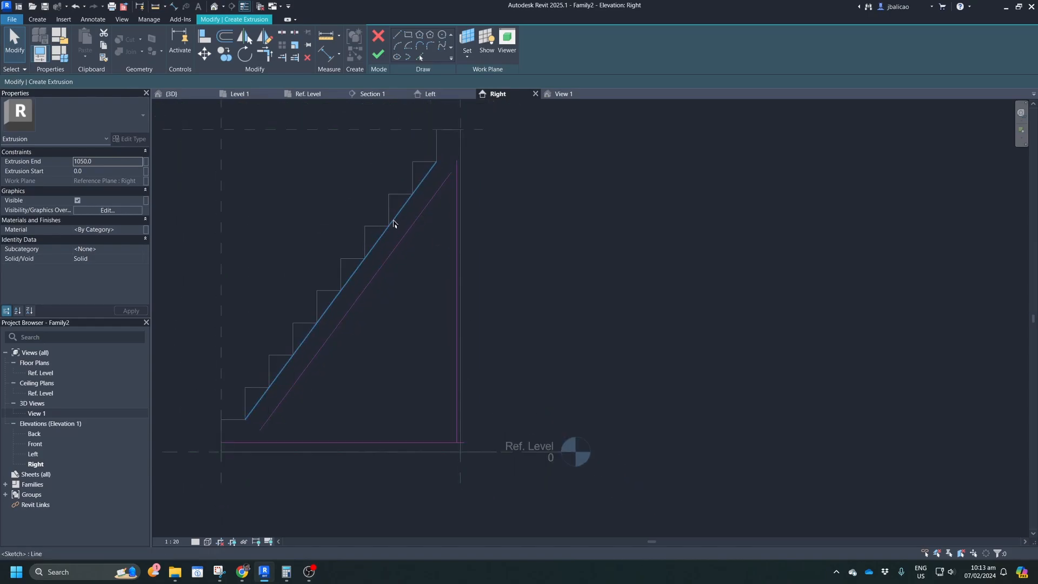
pyautogui.click(397, 223)
pyautogui.press('Delete')
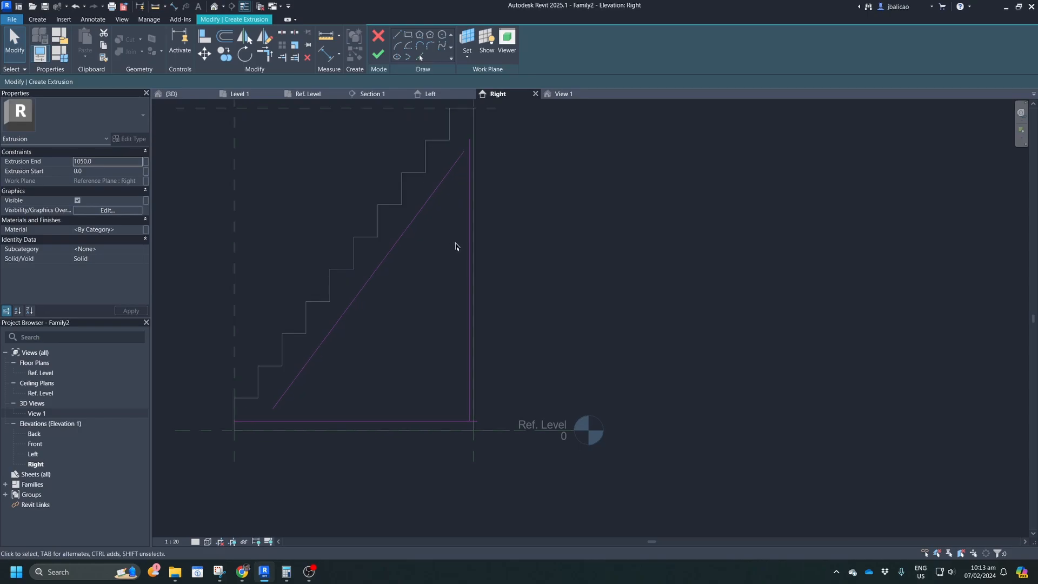
# Offset the vertical sketch line repeatedly by 300 mm toward the solid's front, adding five evenly spaced vertical copies.
pyautogui.click(470, 254)
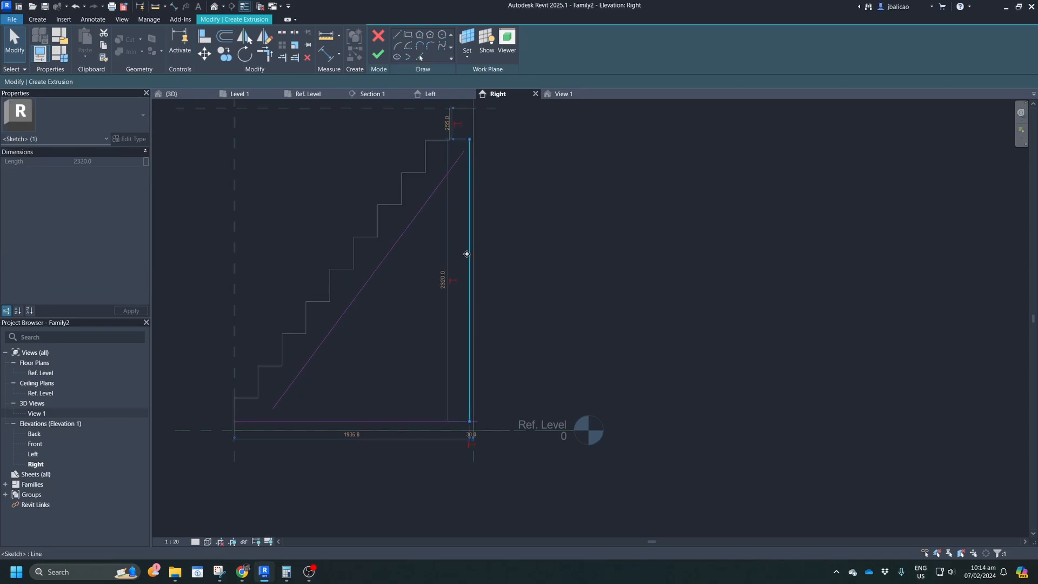
pyautogui.click(225, 36)
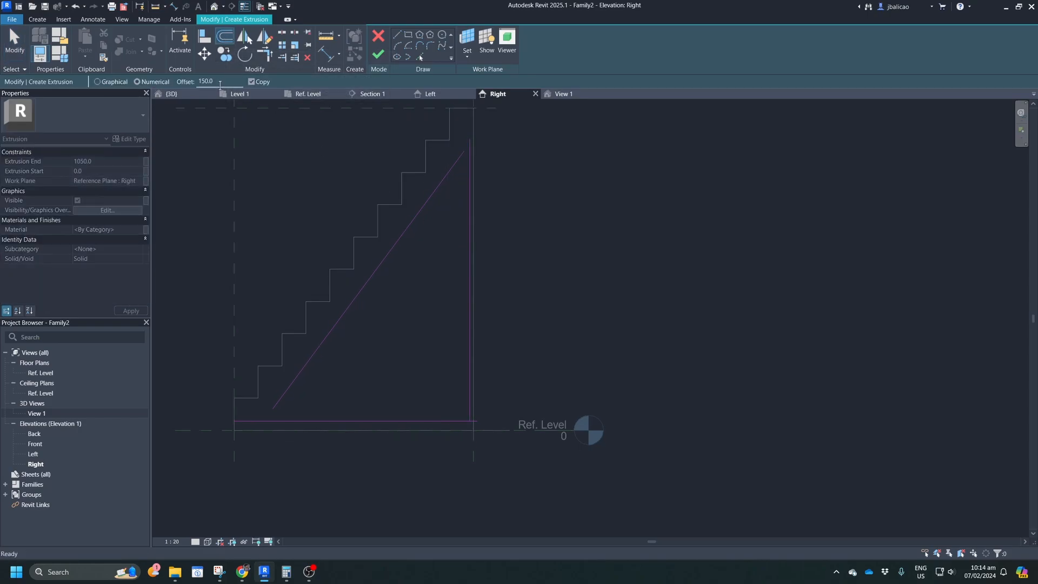
pyautogui.moveTo(220, 83); pyautogui.dragTo(174, 85)
pyautogui.write('30')
pyautogui.click(469, 298)
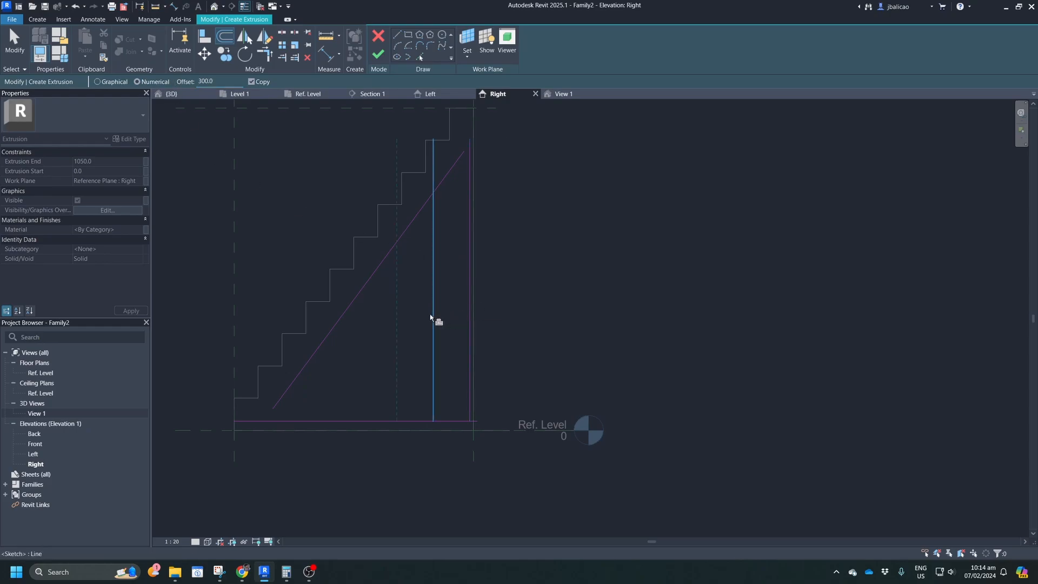
pyautogui.click(433, 316)
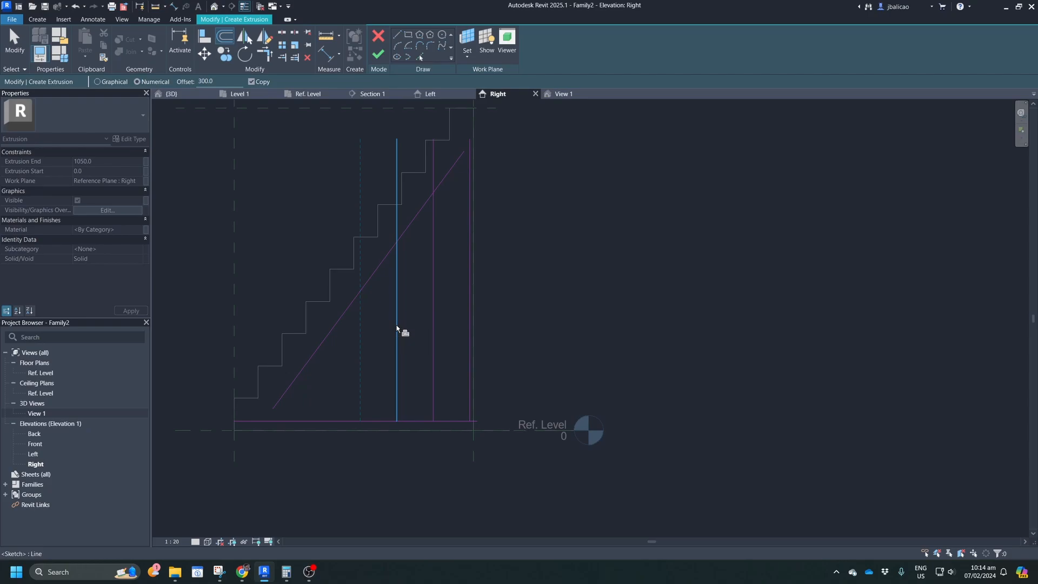
pyautogui.click(371, 352)
pyautogui.click(359, 360)
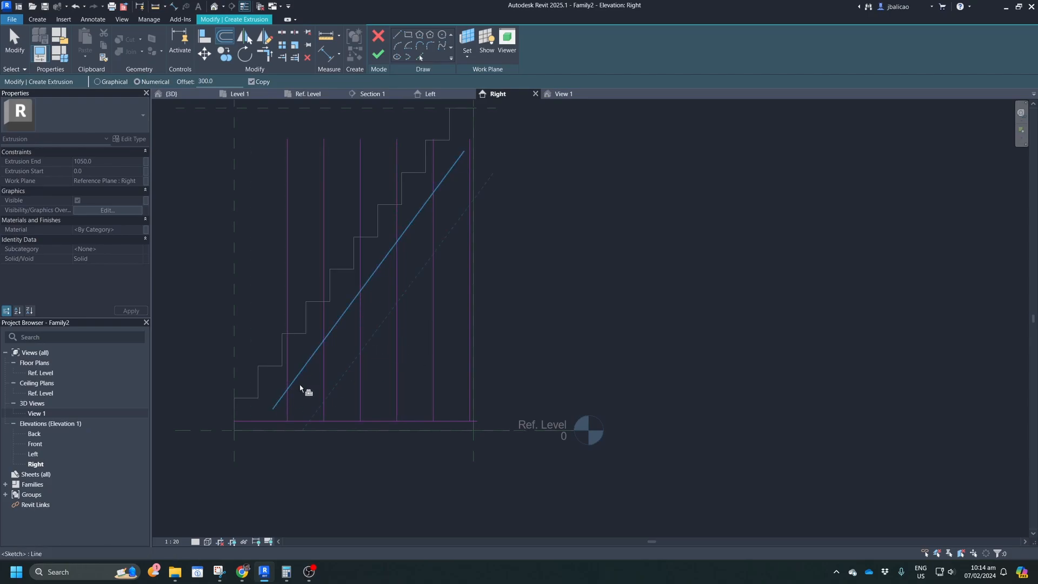
pyautogui.moveTo(398, 341); pyautogui.dragTo(393, 344, button='middle')
pyautogui.scroll(3, 430, 324)
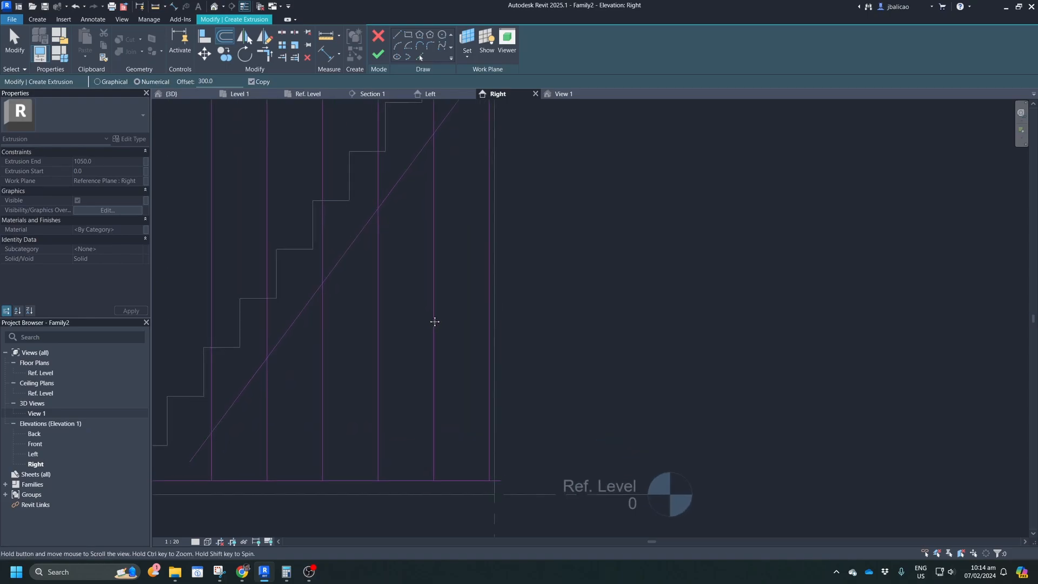
pyautogui.scroll(-3, 436, 316)
pyautogui.scroll(1, 439, 309)
pyautogui.press('Escape')
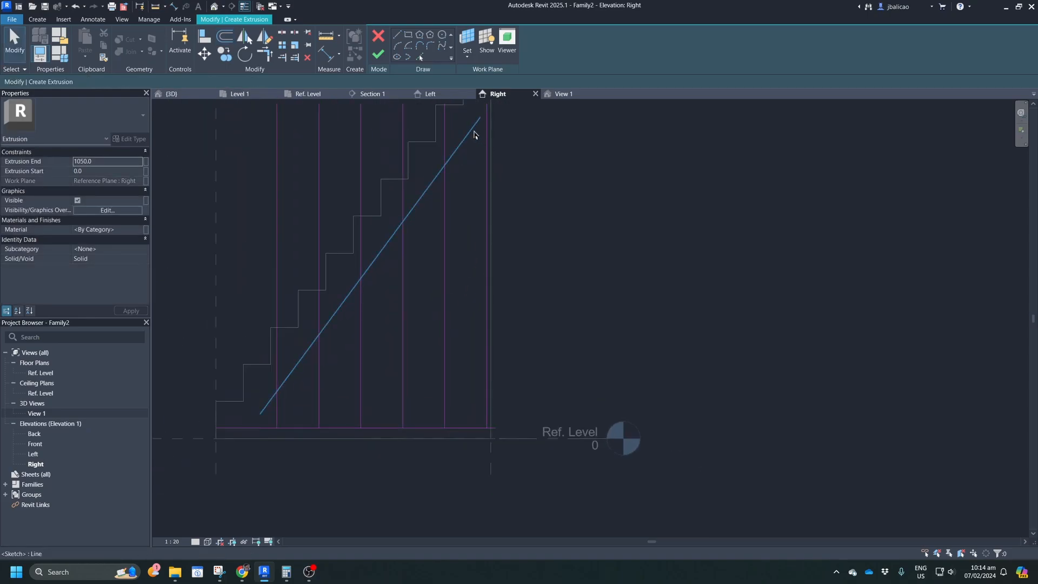
# Offset a copy of each of the five vertical division lines by 15 mm toward the solid's front.
pyautogui.moveTo(457, 178); pyautogui.dragTo(456, 186, button='middle')
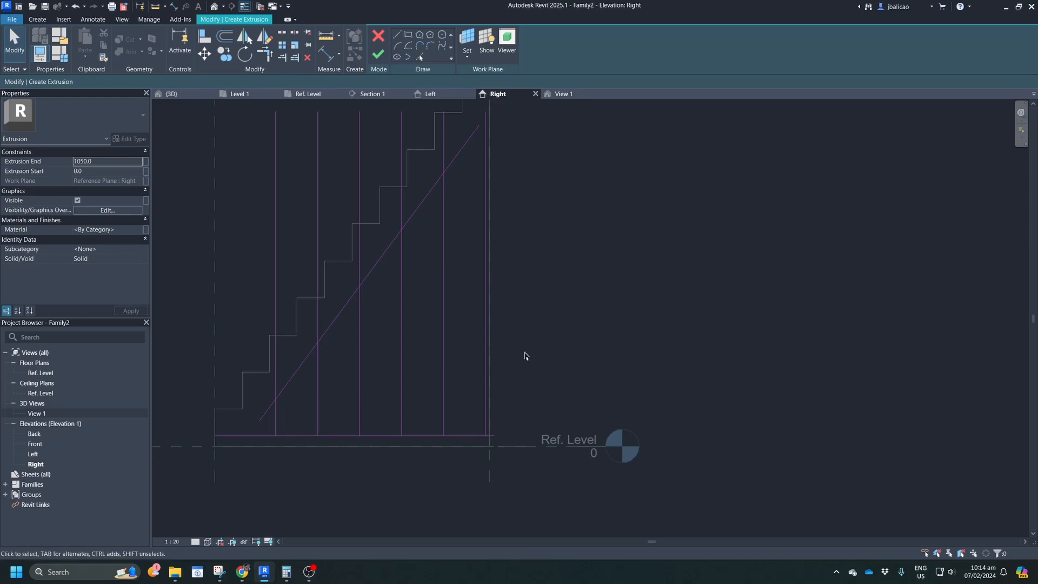
pyautogui.scroll(2, 457, 332)
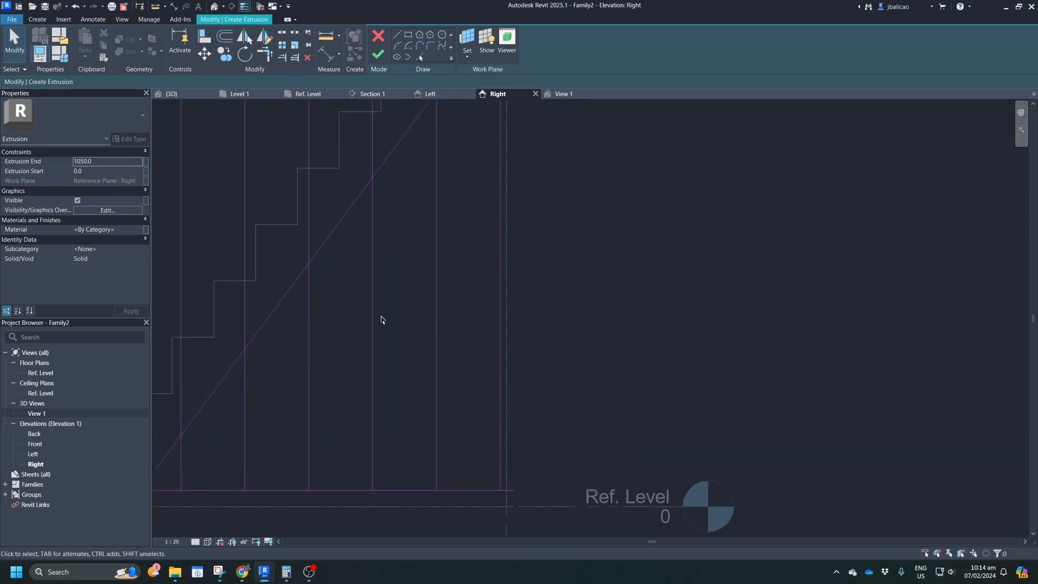
pyautogui.scroll(-2, 381, 320)
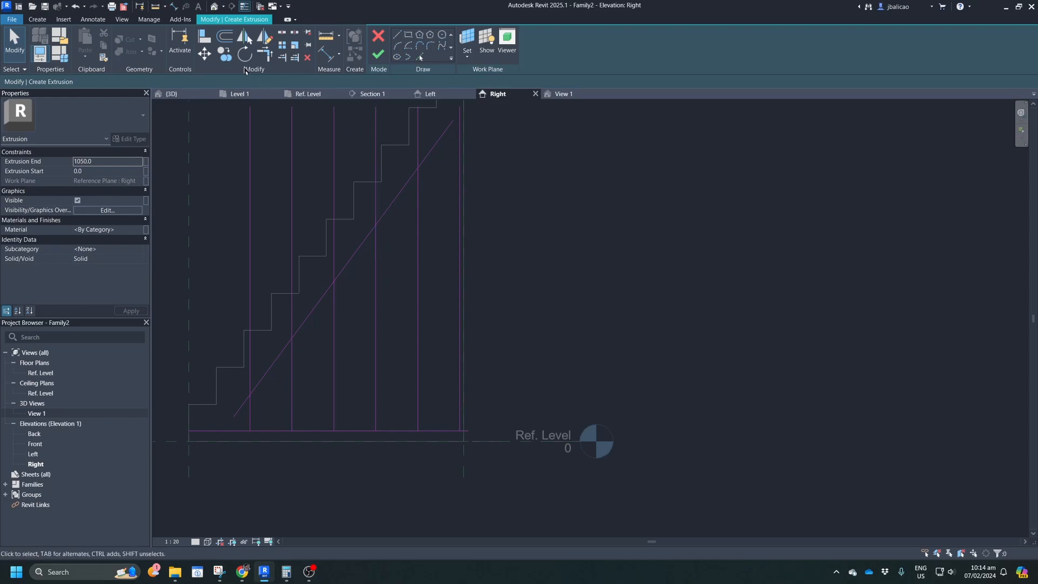
pyautogui.click(226, 38)
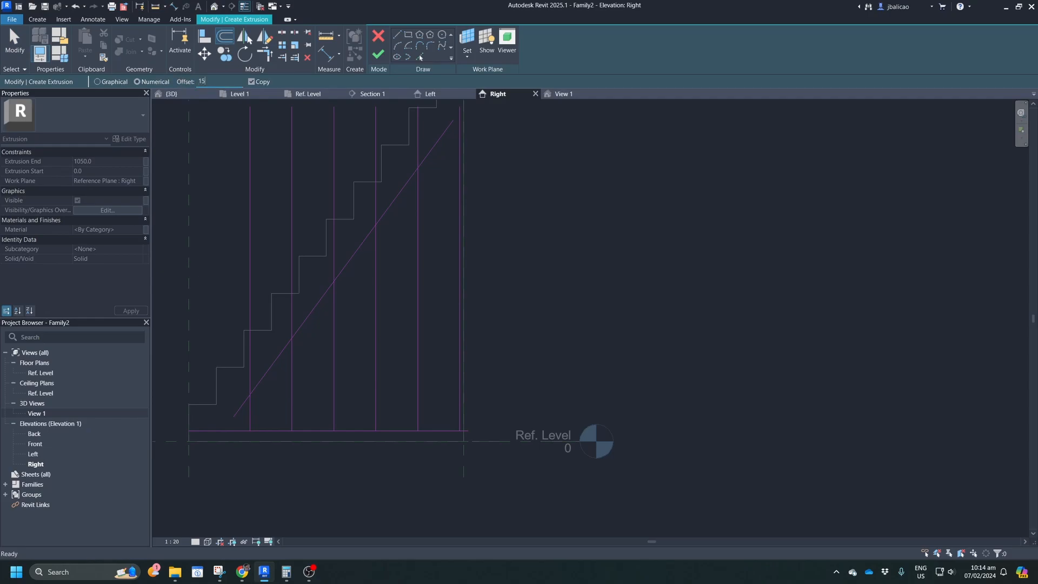
pyautogui.press('Return')
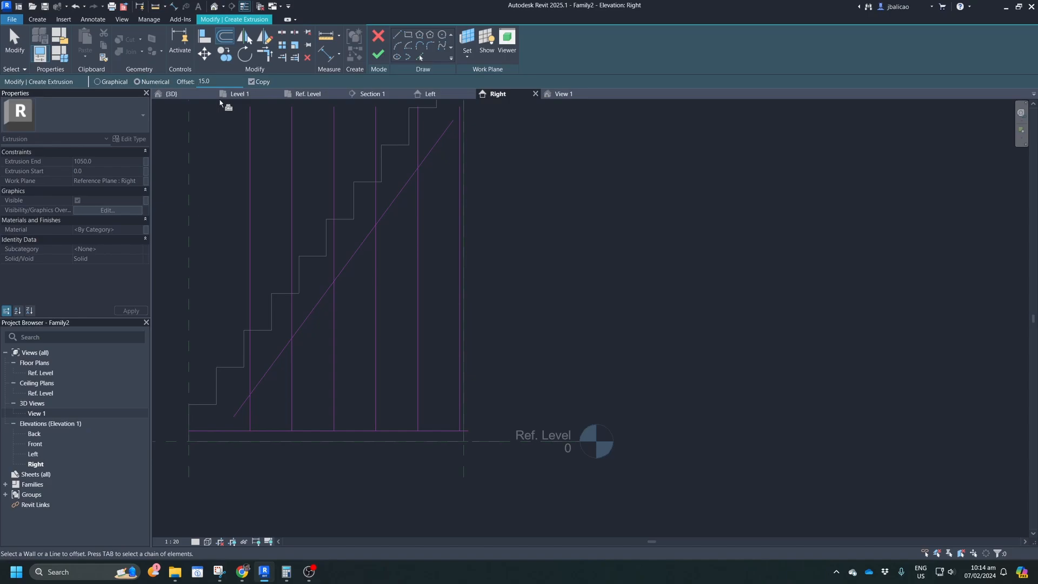
pyautogui.click(417, 276)
pyautogui.click(376, 301)
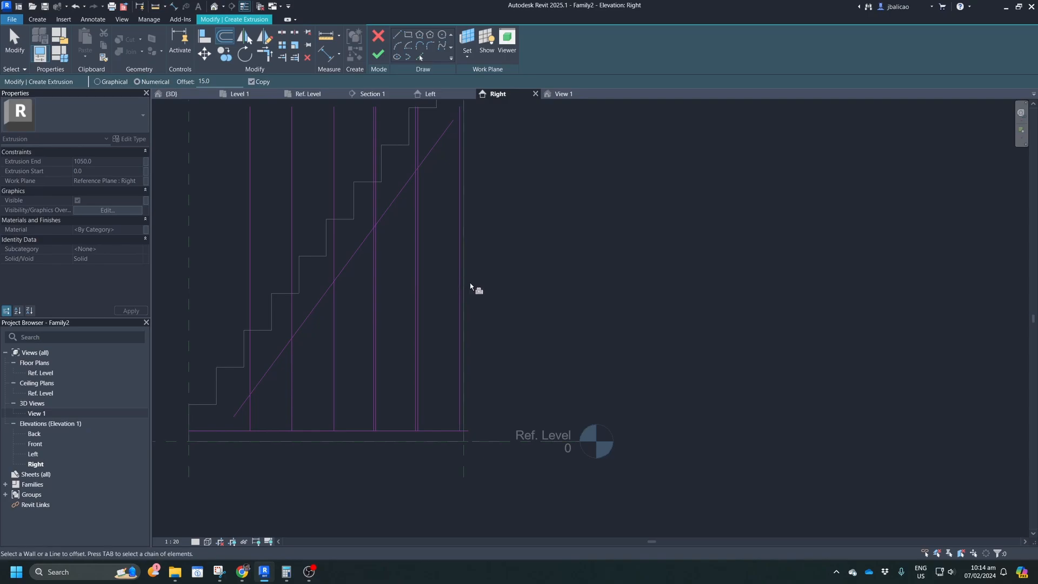
pyautogui.click(333, 343)
pyautogui.click(292, 372)
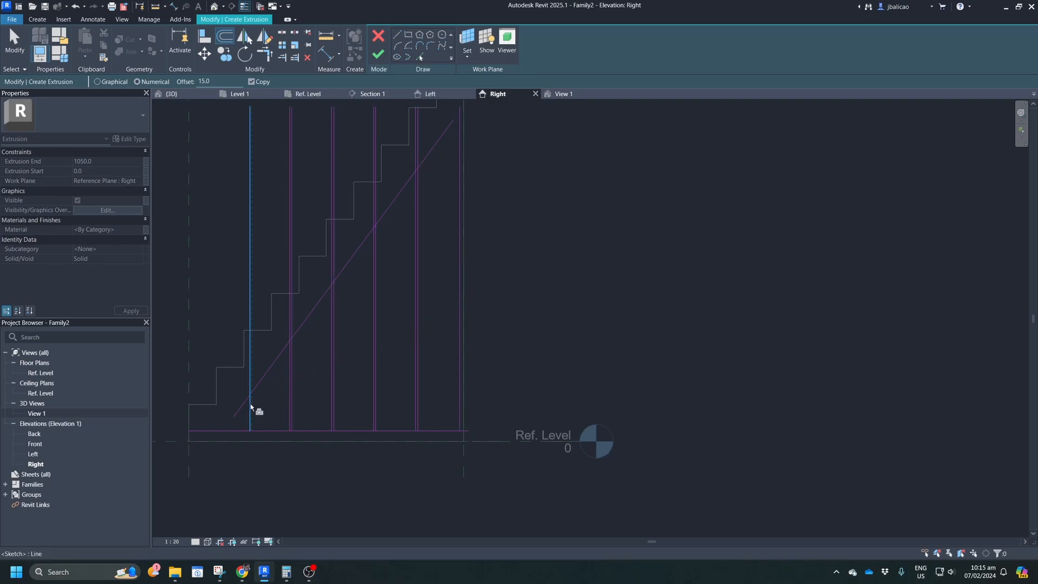
pyautogui.click(247, 410)
pyautogui.scroll(4, 246, 419)
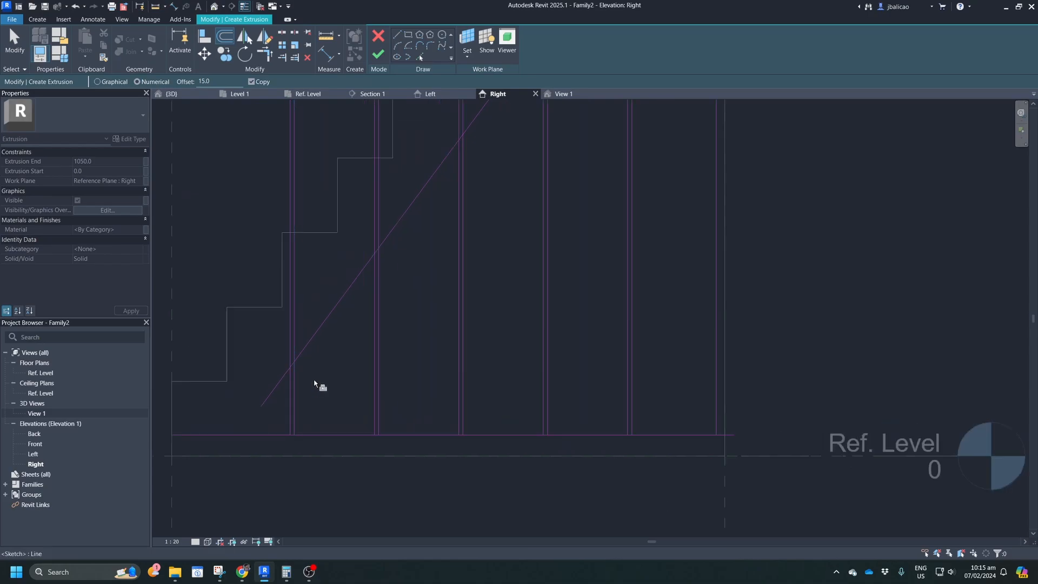
pyautogui.press('Escape')
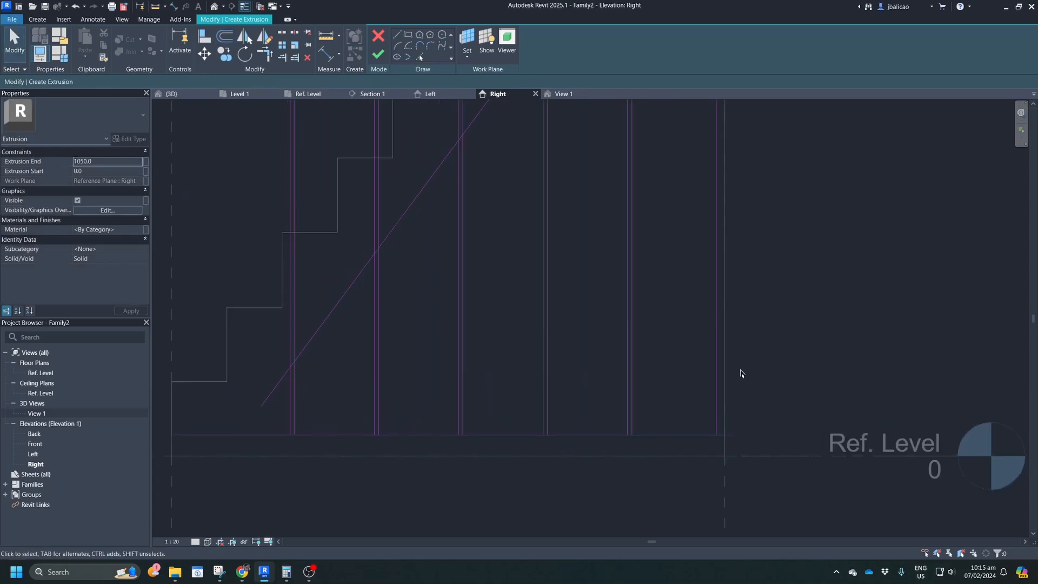
# Delete the inner line of the vertical pair nearest the solid's low front end.
pyautogui.click(295, 388)
pyautogui.press('Escape')
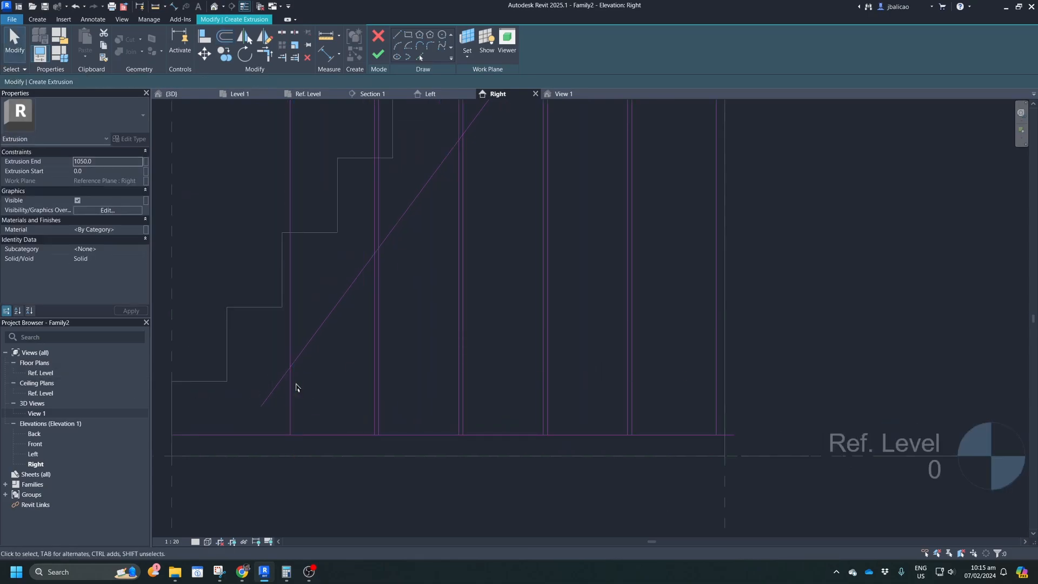
pyautogui.scroll(-2, 295, 384)
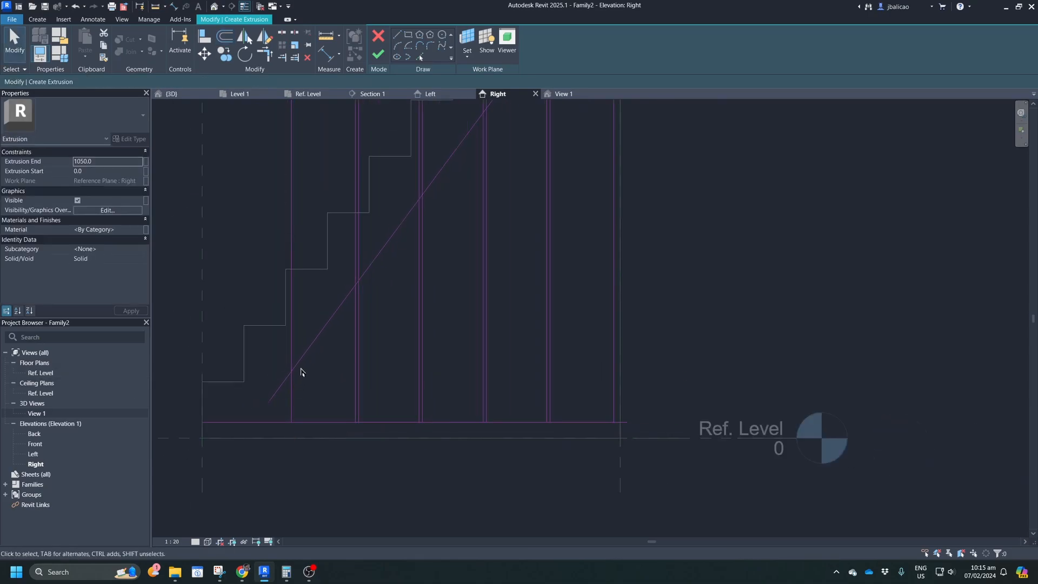
# Trim the front vertical line into corners with the sloped line and the horizontal base line.
pyautogui.click(266, 58)
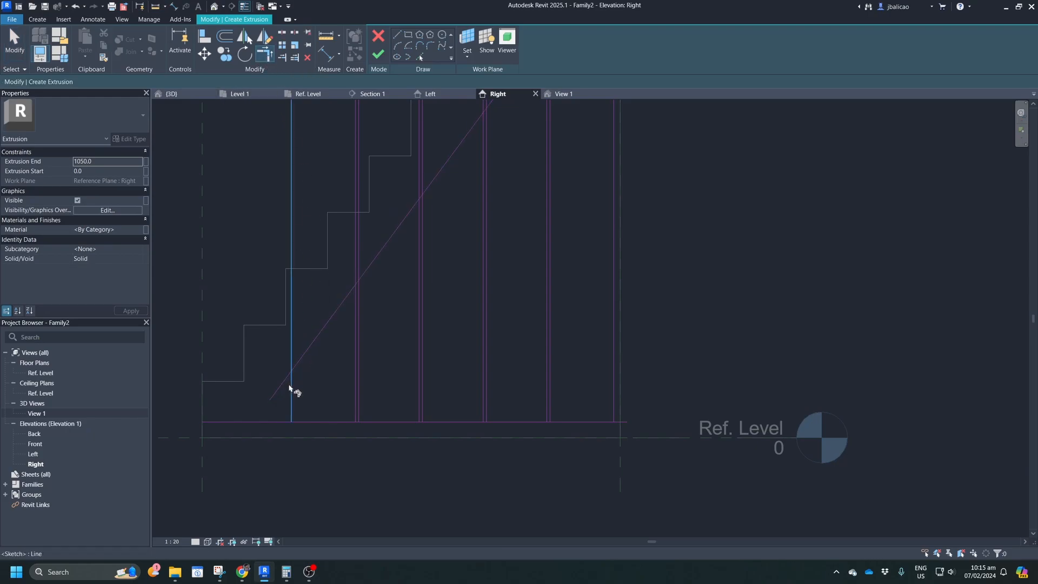
pyautogui.click(292, 393)
pyautogui.click(301, 362)
pyautogui.click(306, 424)
pyautogui.scroll(3, 324, 393)
pyautogui.scroll(-3, 317, 393)
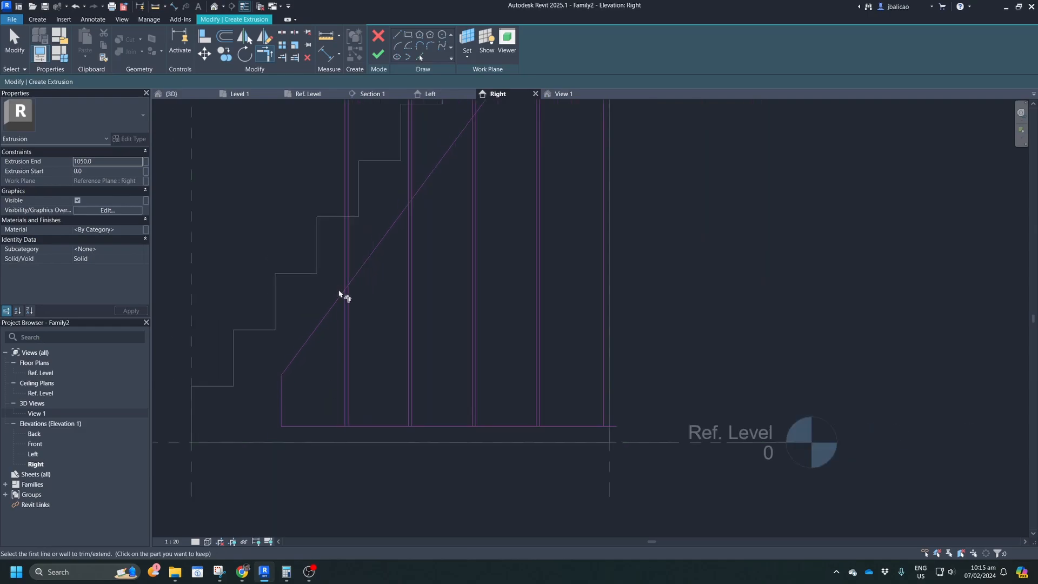
pyautogui.click(343, 300)
pyautogui.click(347, 306)
pyautogui.hotkey('ctrl', 'z')
# Split the sloped sketch line where it crosses the lines of each of the four vertical pairs.
pyautogui.scroll(2, 373, 271)
pyautogui.click(281, 36)
pyautogui.scroll(2, 343, 300)
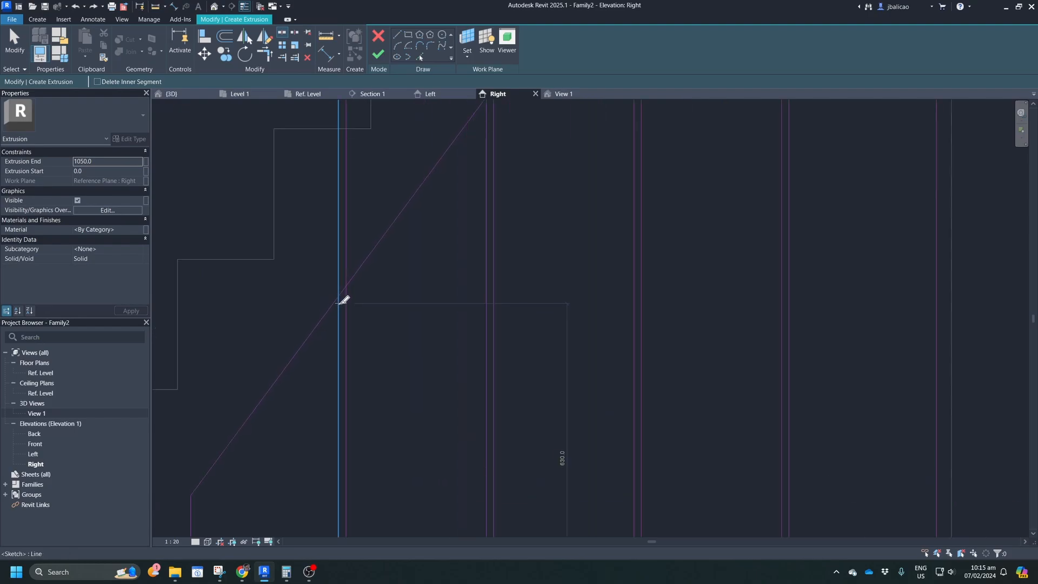
pyautogui.click(339, 296)
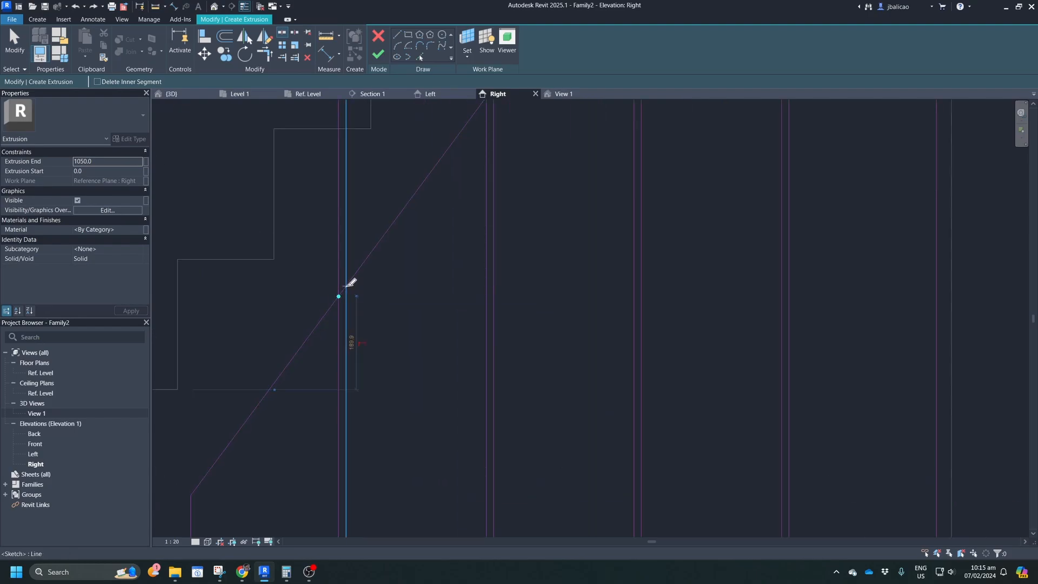
pyautogui.click(346, 287)
pyautogui.moveTo(486, 147); pyautogui.dragTo(394, 311, button='middle')
pyautogui.click(398, 256)
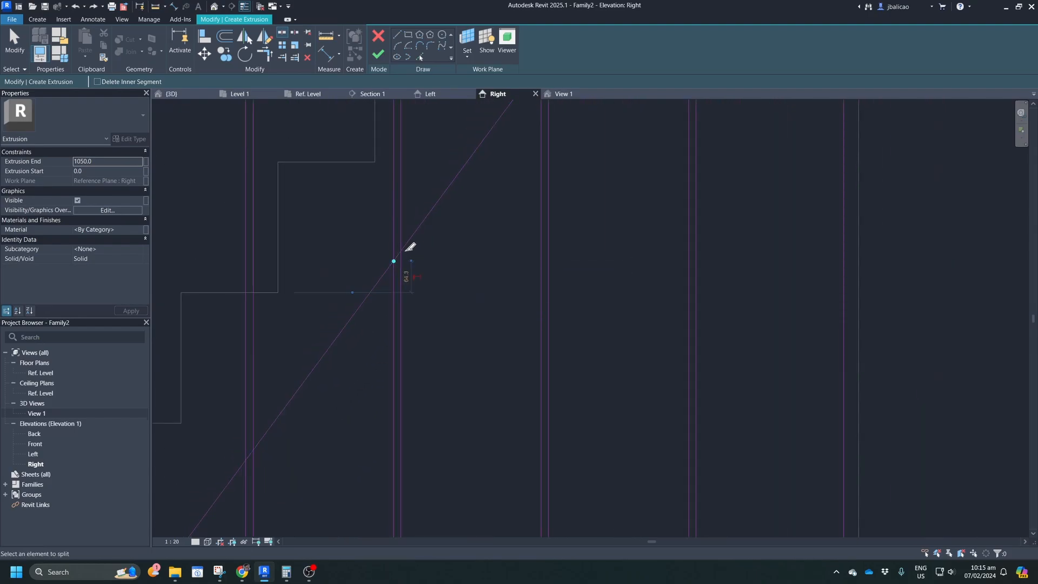
pyautogui.scroll(-2, 408, 255)
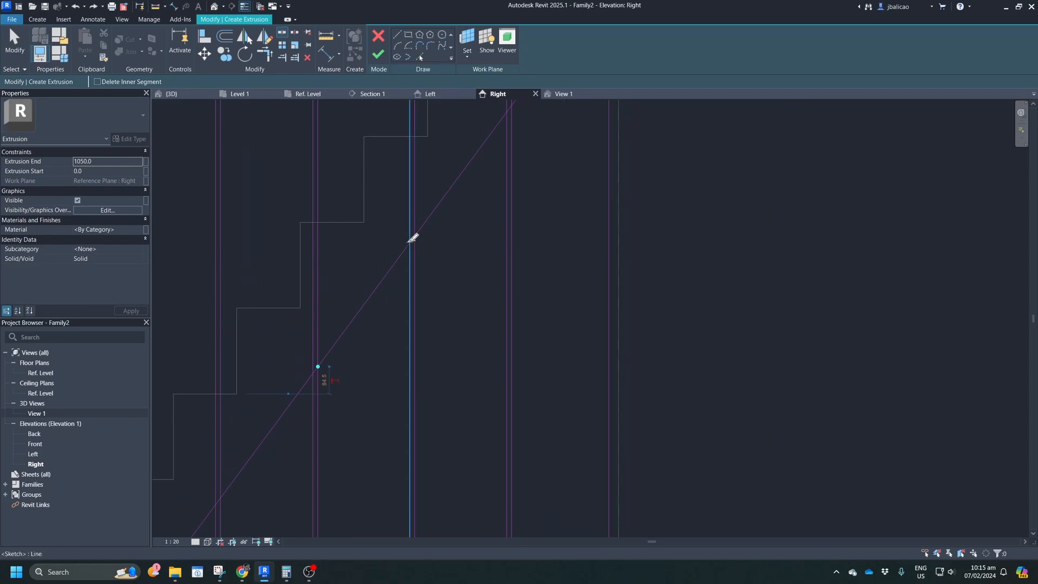
pyautogui.click(415, 233)
pyautogui.moveTo(502, 126); pyautogui.dragTo(370, 319, button='middle')
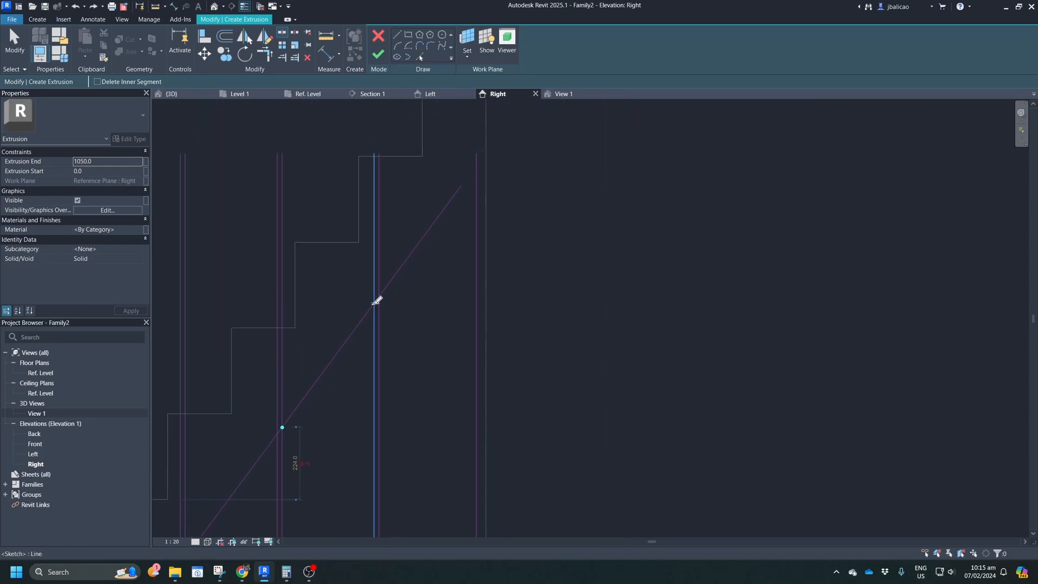
pyautogui.click(380, 297)
pyautogui.moveTo(439, 290)
pyautogui.mouseDown(button='middle')
pyautogui.moveTo(391, 294)
pyautogui.moveTo(406, 262)
pyautogui.mouseUp(button='middle')
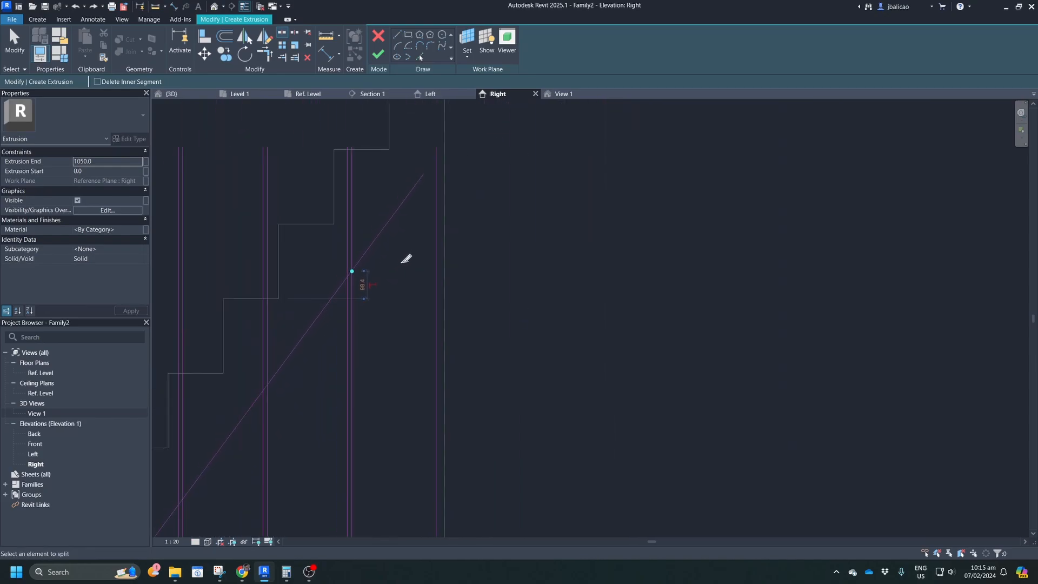
pyautogui.scroll(1, 406, 263)
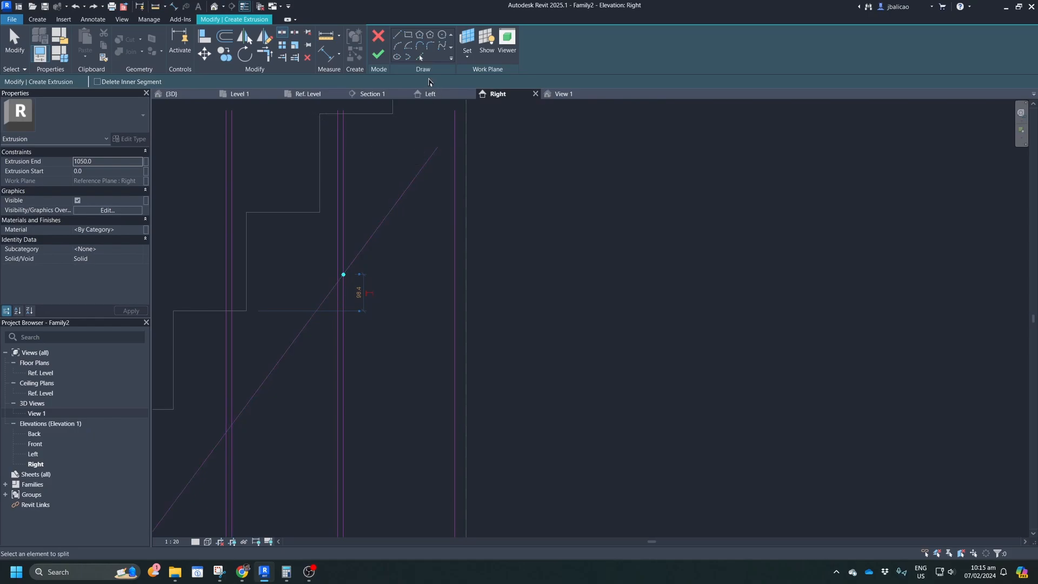
# Sketch a horizontal line from the sloped line's crossing with the rearmost vertical pair to the back vertical line.
pyautogui.click(398, 35)
pyautogui.click(343, 275)
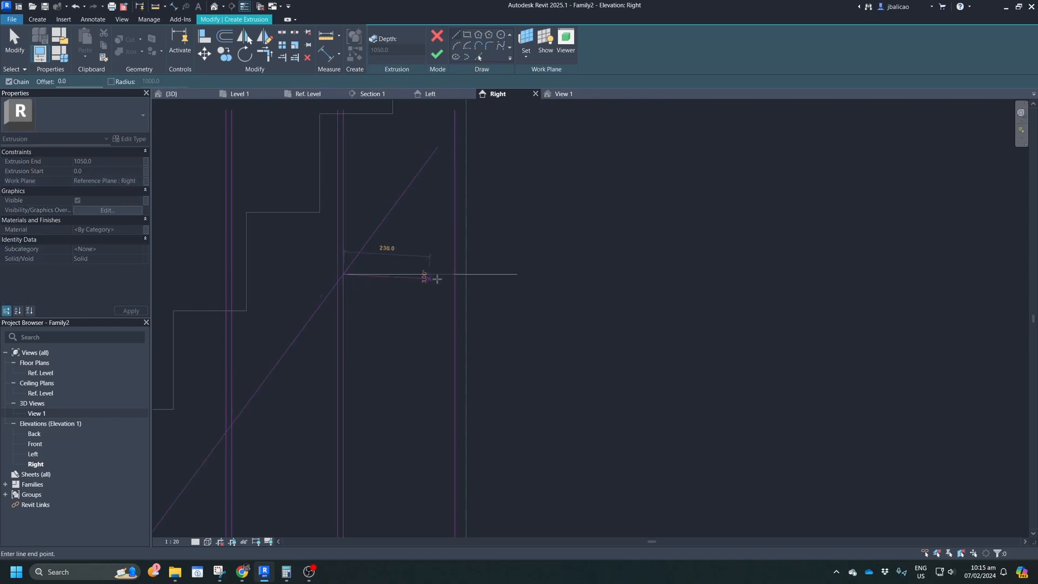
pyautogui.click(453, 274)
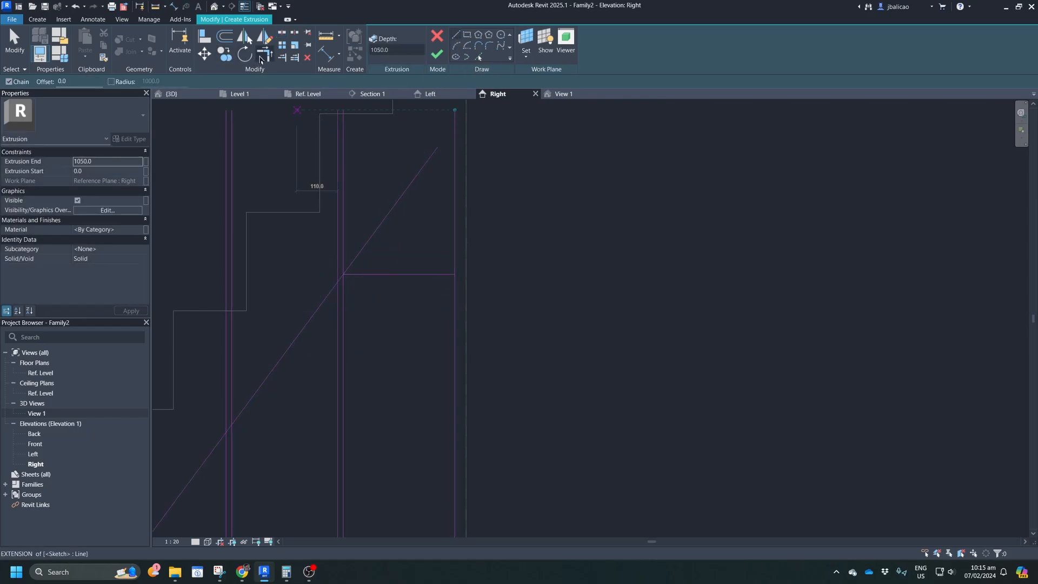
# Trim the back vertical line into corners with the new horizontal top line and the horizontal base line.
pyautogui.click(261, 56)
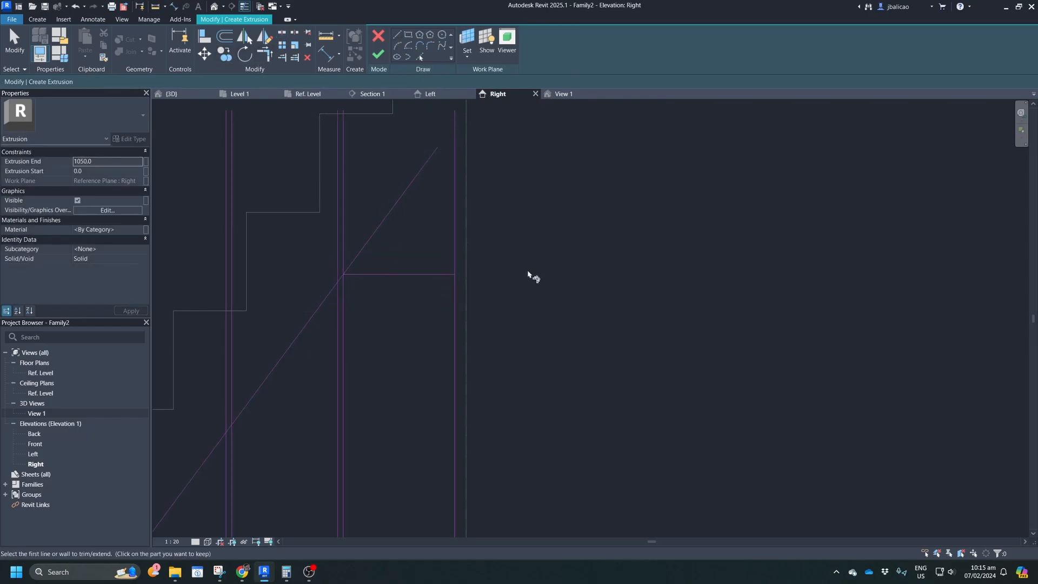
pyautogui.click(454, 293)
pyautogui.click(449, 275)
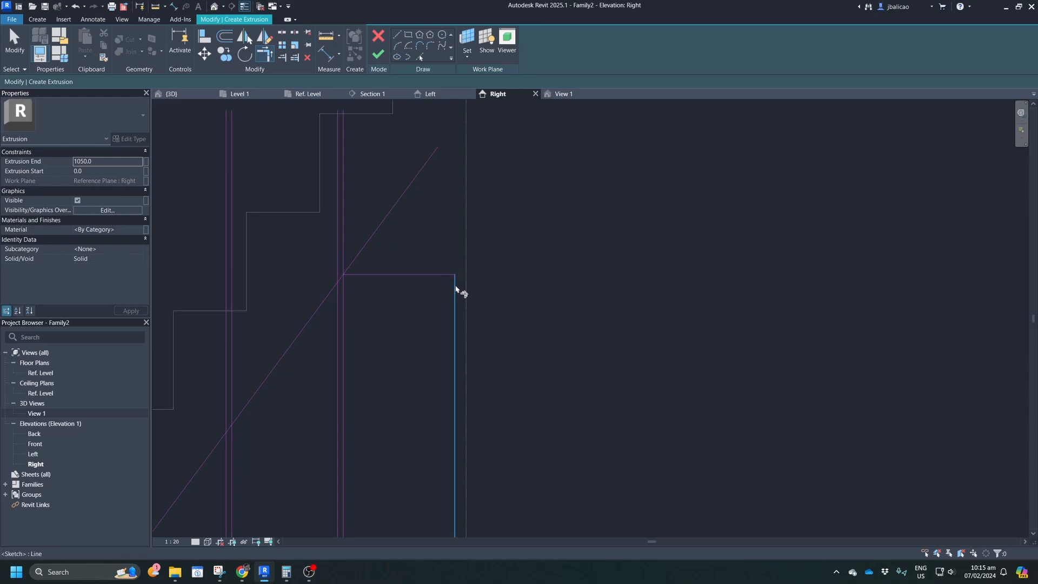
pyautogui.scroll(-3, 452, 287)
pyautogui.moveTo(443, 262)
pyautogui.mouseDown(button='middle')
pyautogui.moveTo(478, 309)
pyautogui.moveTo(486, 246)
pyautogui.mouseUp(button='middle')
pyautogui.scroll(3, 475, 385)
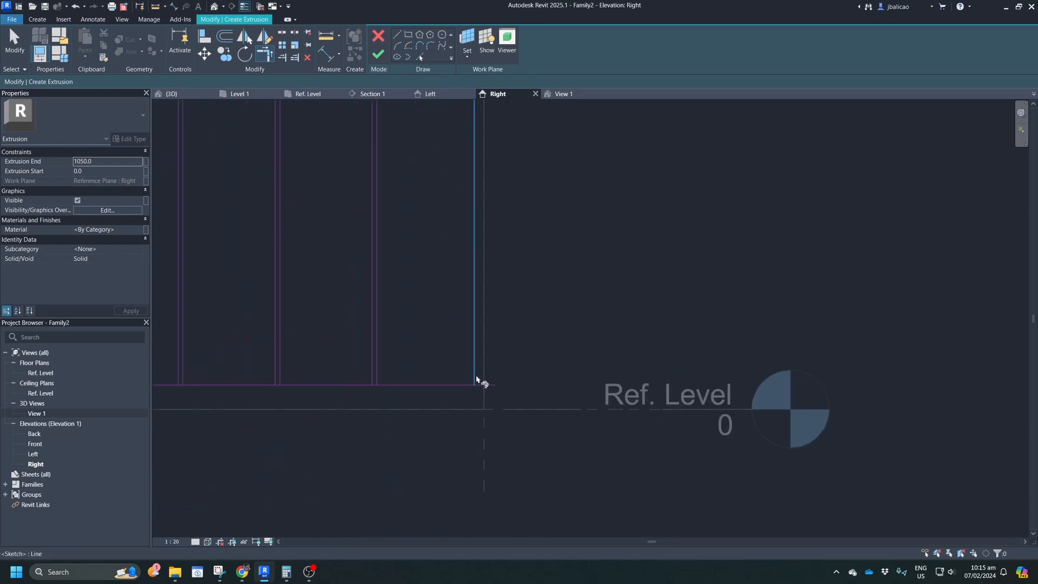
pyautogui.click(475, 377)
pyautogui.click(466, 385)
pyautogui.moveTo(400, 389); pyautogui.dragTo(484, 357, button='middle')
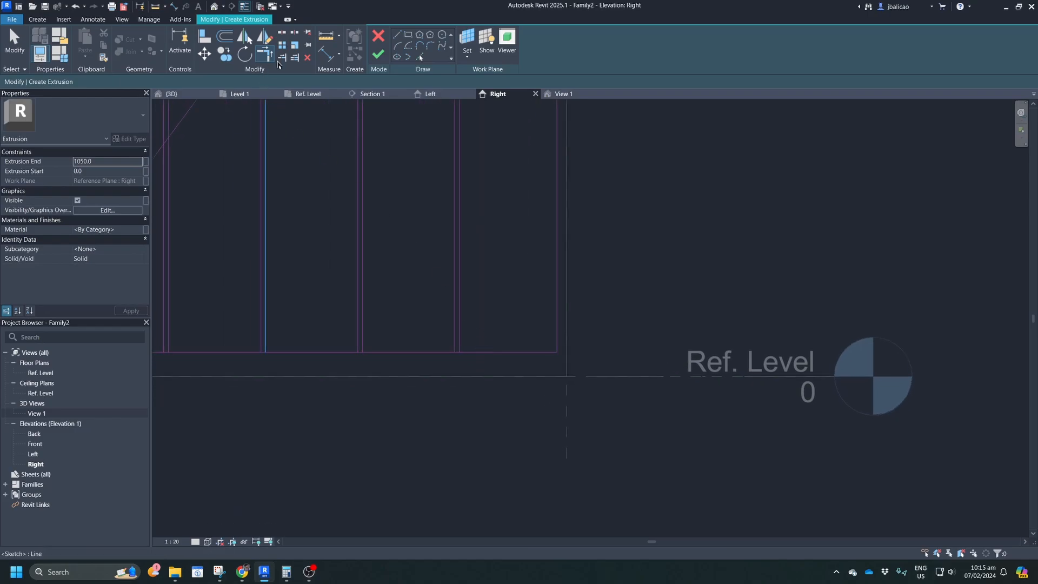
# Split the horizontal base line where it meets the lines of each of the four vertical pairs.
pyautogui.click(287, 37)
pyautogui.scroll(3, 464, 346)
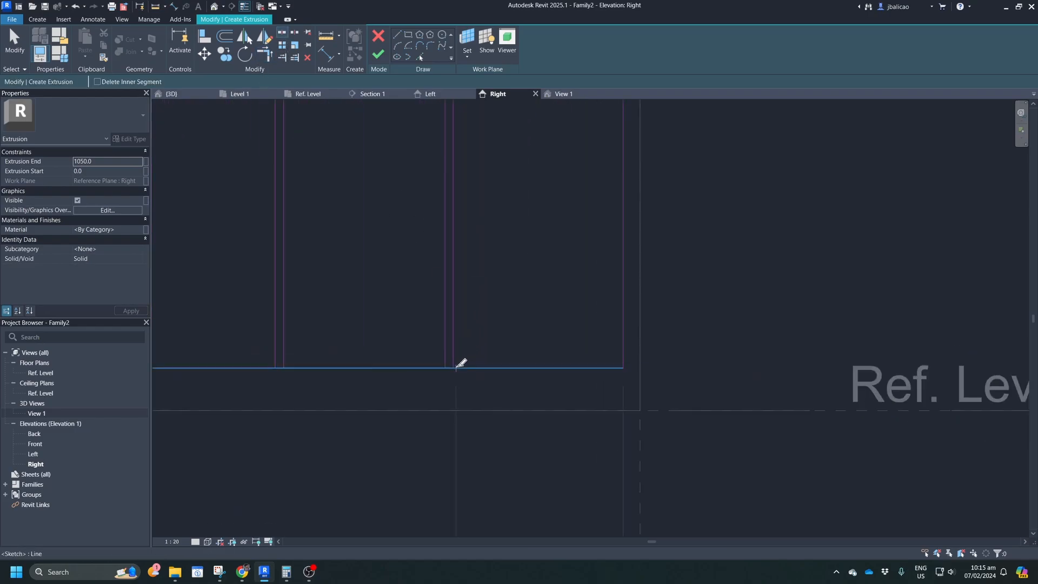
pyautogui.click(453, 368)
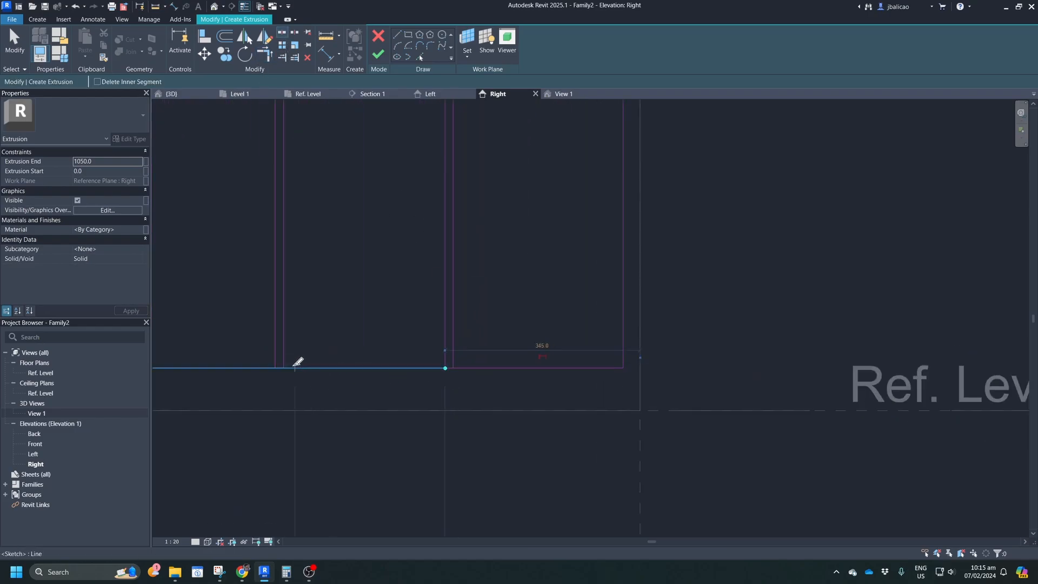
pyautogui.click(275, 368)
pyautogui.moveTo(337, 364)
pyautogui.mouseDown(button='middle')
pyautogui.moveTo(424, 362)
pyautogui.moveTo(614, 328)
pyautogui.mouseUp(button='middle')
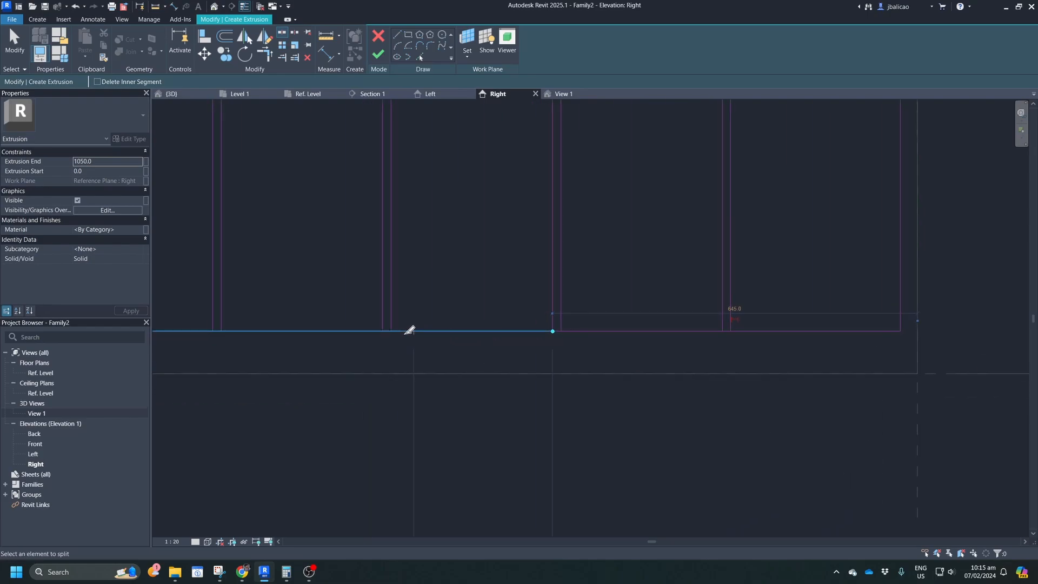
pyautogui.moveTo(382, 330); pyautogui.dragTo(405, 319, button='middle')
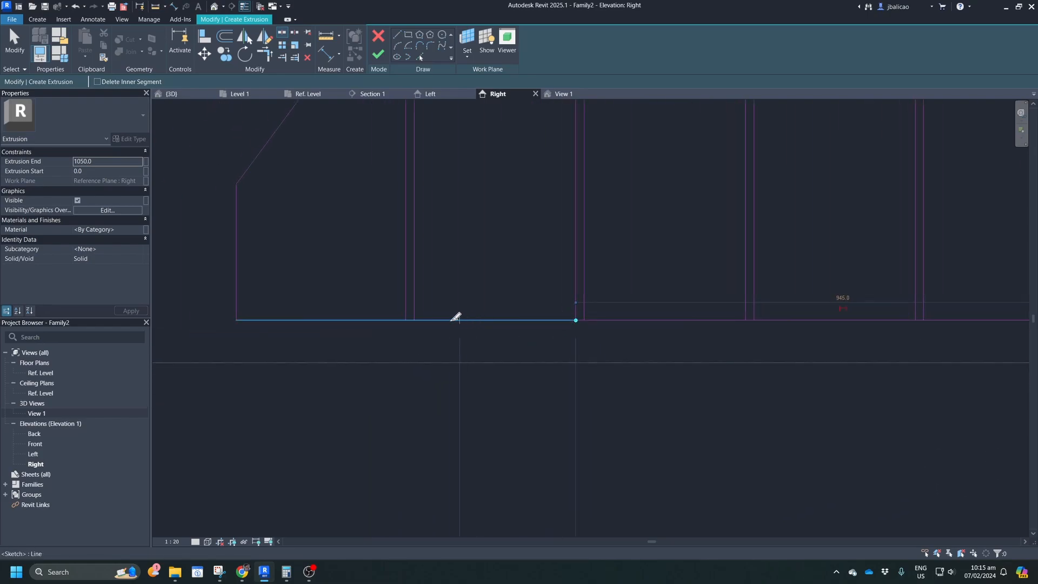
pyautogui.click(414, 320)
pyautogui.click(406, 320)
pyautogui.press('Escape')
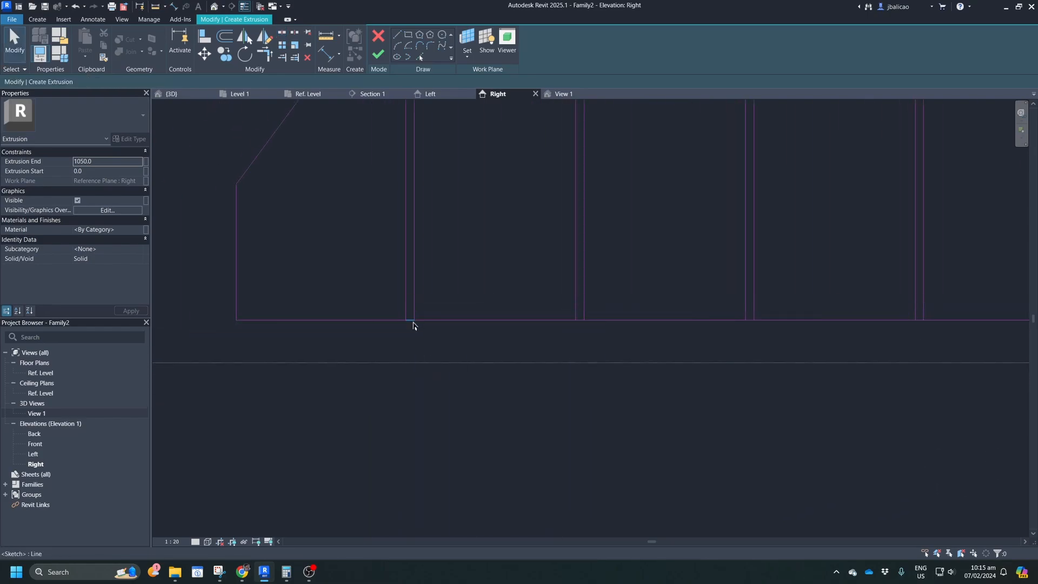
# Delete the short base line segments inside the gaps between the door panels.
pyautogui.click(412, 320)
pyautogui.press('Delete')
pyautogui.click(580, 321)
pyautogui.press('Delete')
pyautogui.moveTo(761, 325); pyautogui.dragTo(515, 330, button='middle')
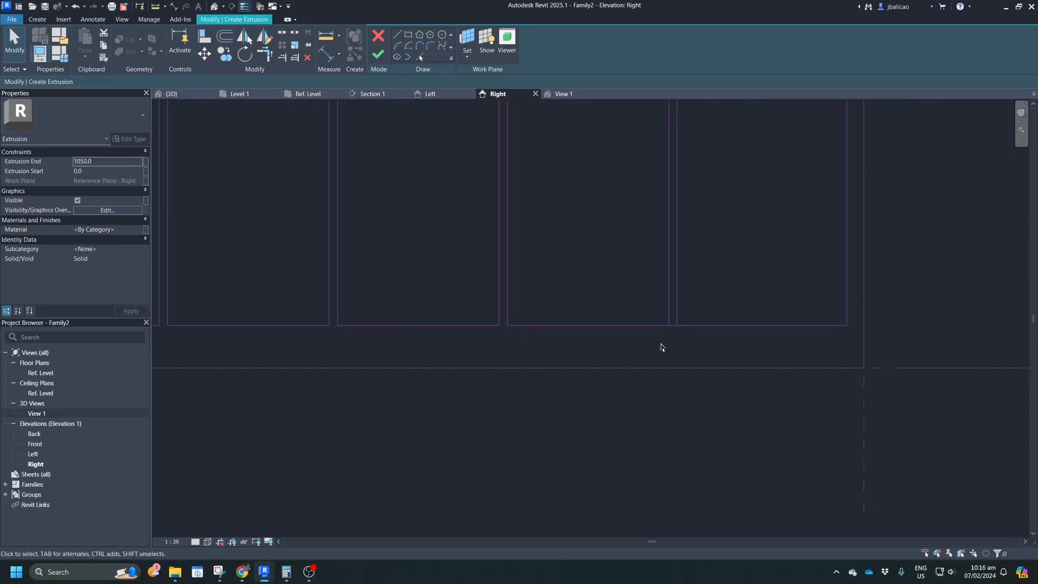
pyautogui.click(675, 328)
pyautogui.press('Delete')
# Delete the portions of all four vertical line pairs that extend above the sloped line.
pyautogui.scroll(-4, 667, 352)
pyautogui.moveTo(675, 178); pyautogui.dragTo(490, 433, button='middle')
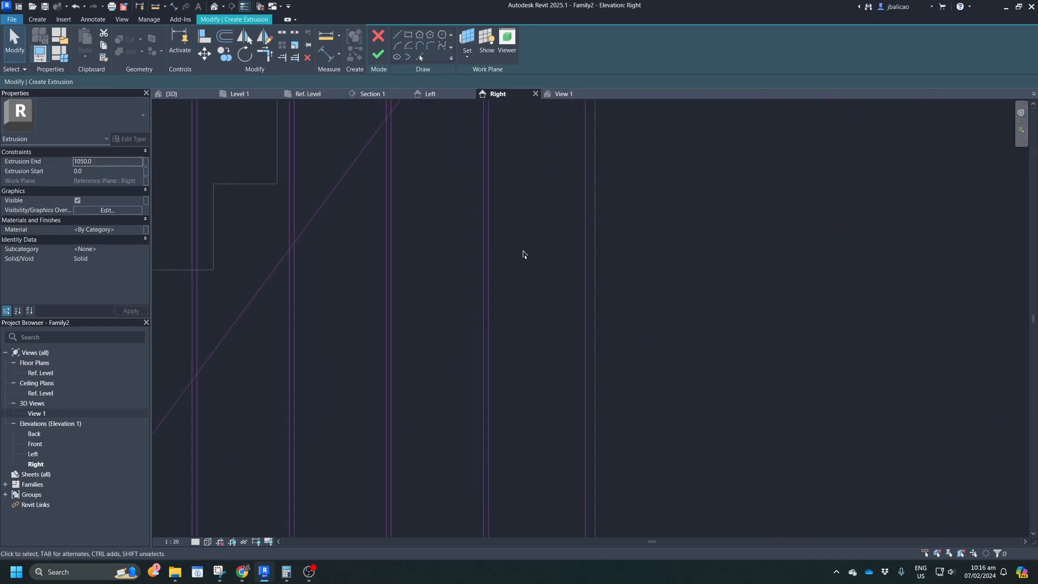
pyautogui.moveTo(527, 176); pyautogui.dragTo(532, 463, button='middle')
pyautogui.scroll(-1, 532, 462)
pyautogui.click(518, 277)
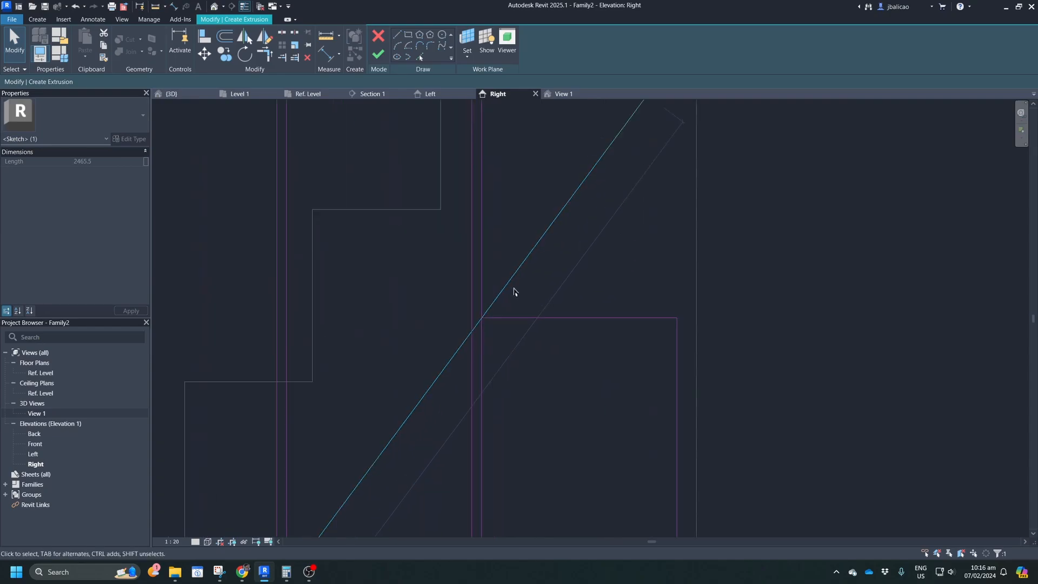
pyautogui.scroll(3, 512, 290)
pyautogui.press('Escape')
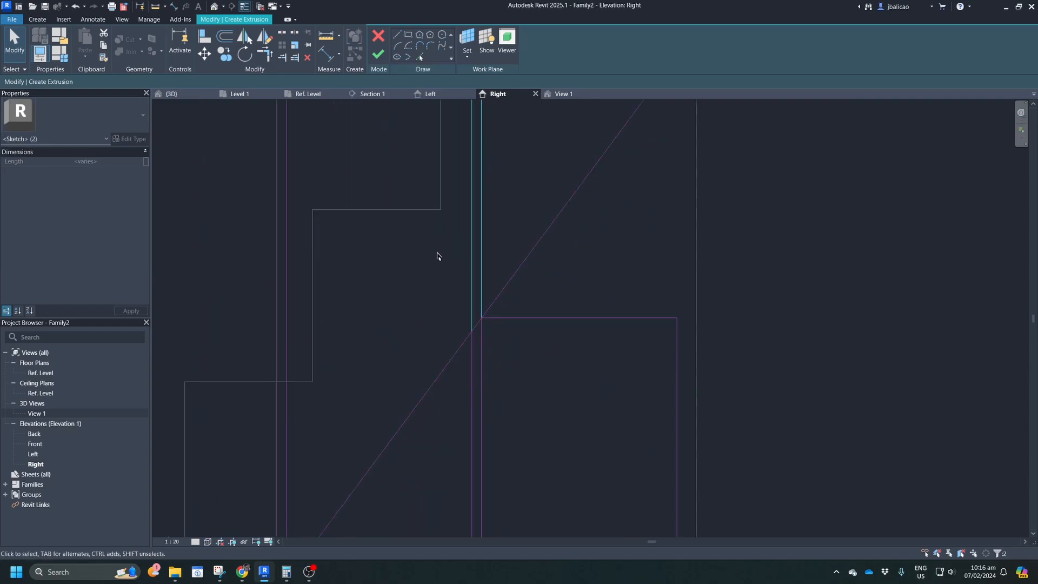
pyautogui.scroll(-3, 437, 339)
pyautogui.moveTo(379, 408); pyautogui.dragTo(426, 352, button='middle')
pyautogui.moveTo(420, 351); pyautogui.dragTo(370, 358)
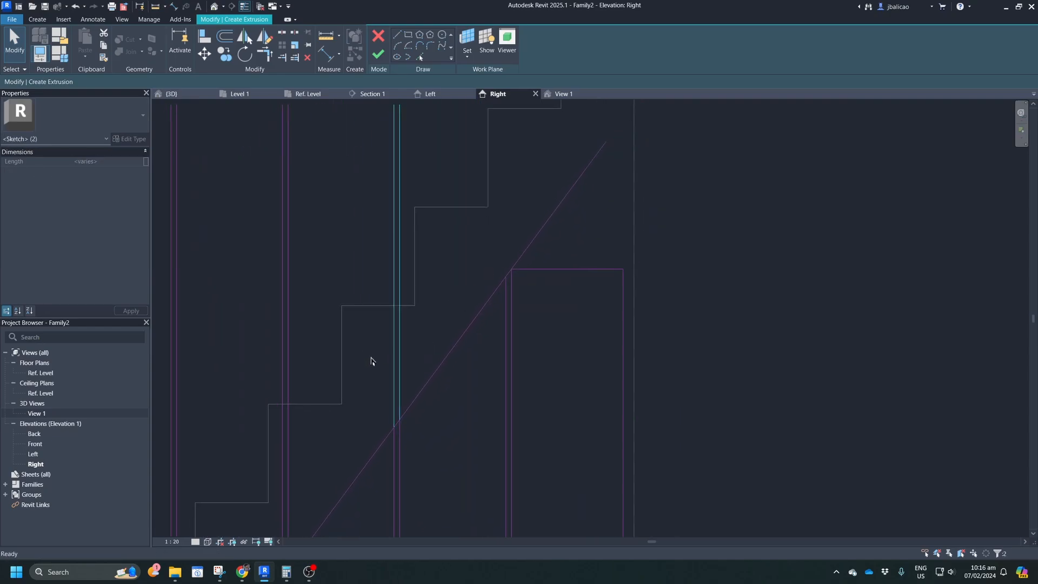
pyautogui.press('Delete')
pyautogui.moveTo(368, 428); pyautogui.dragTo(477, 277, button='middle')
pyautogui.moveTo(415, 345); pyautogui.dragTo(385, 349)
pyautogui.press('Delete')
pyautogui.moveTo(315, 508); pyautogui.dragTo(429, 347, button='middle')
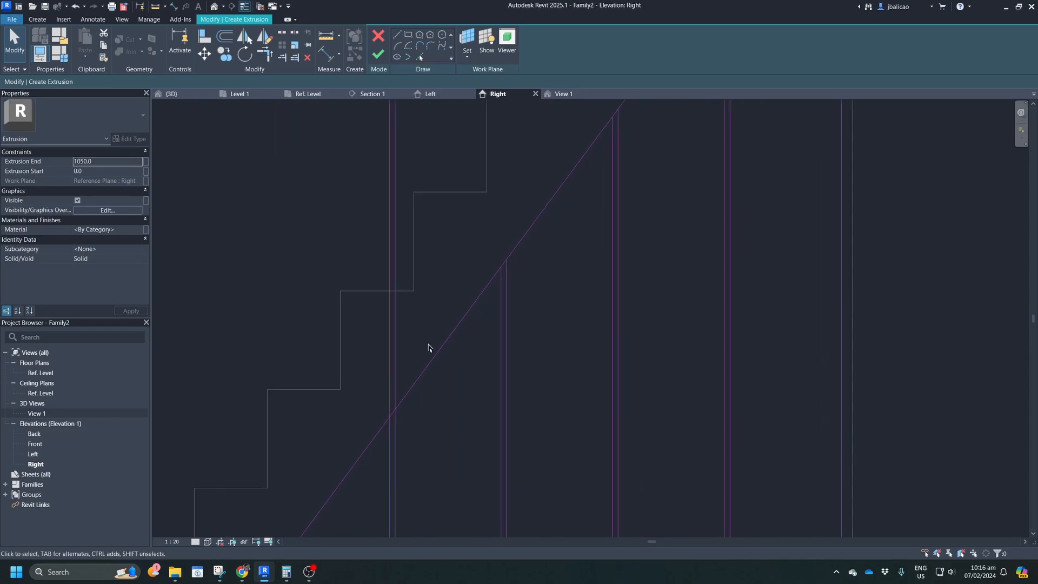
pyautogui.moveTo(410, 357); pyautogui.dragTo(385, 357)
pyautogui.press('Delete')
pyautogui.moveTo(400, 374); pyautogui.dragTo(432, 260, button='middle')
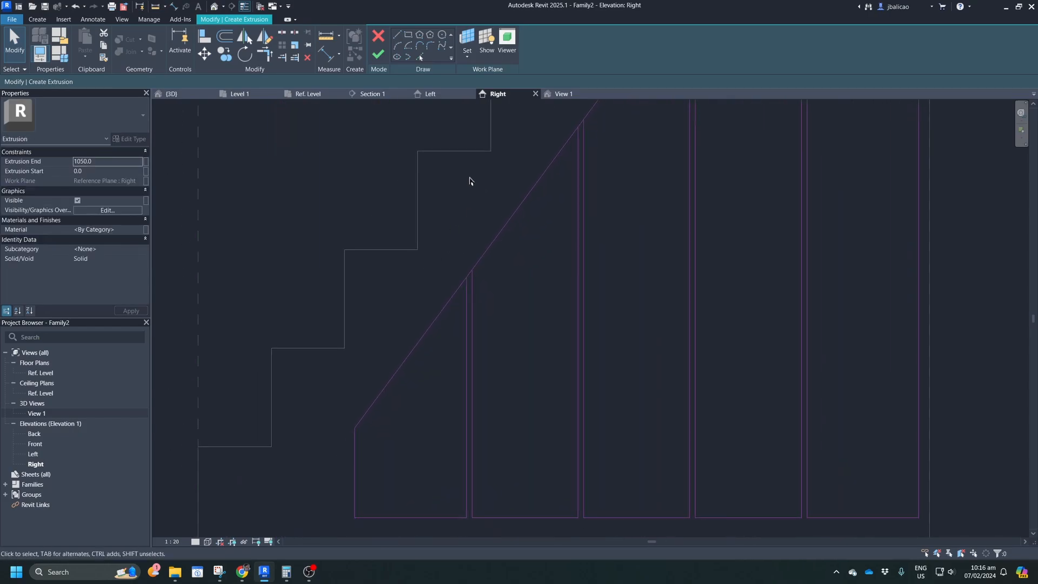
# Split the sloped line at its junctions with both lines of each vertical pair, up to the rearmost panel's top corner.
pyautogui.click(282, 33)
pyautogui.scroll(3, 486, 275)
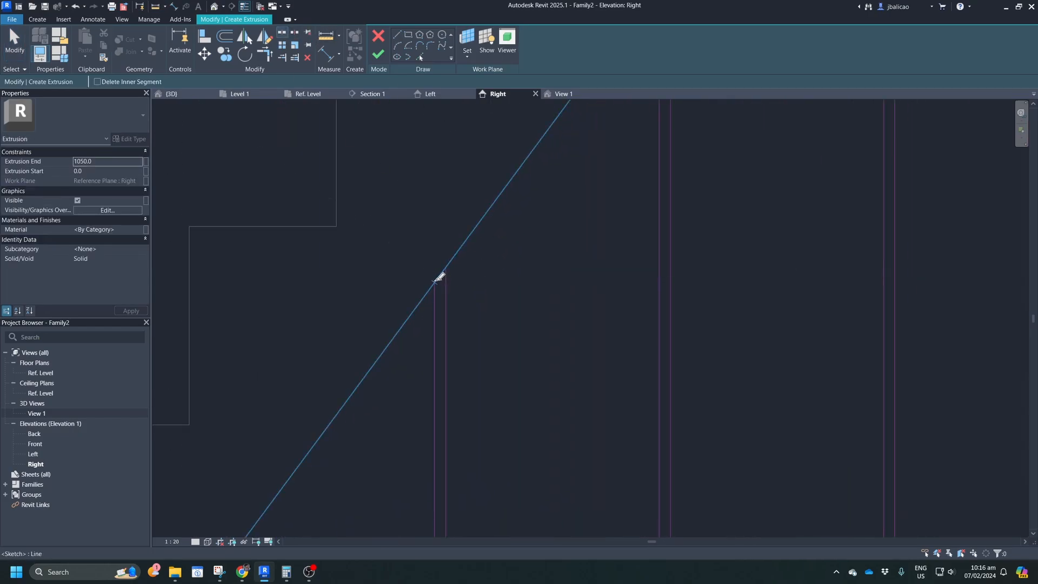
pyautogui.moveTo(474, 362); pyautogui.dragTo(429, 408, button='middle')
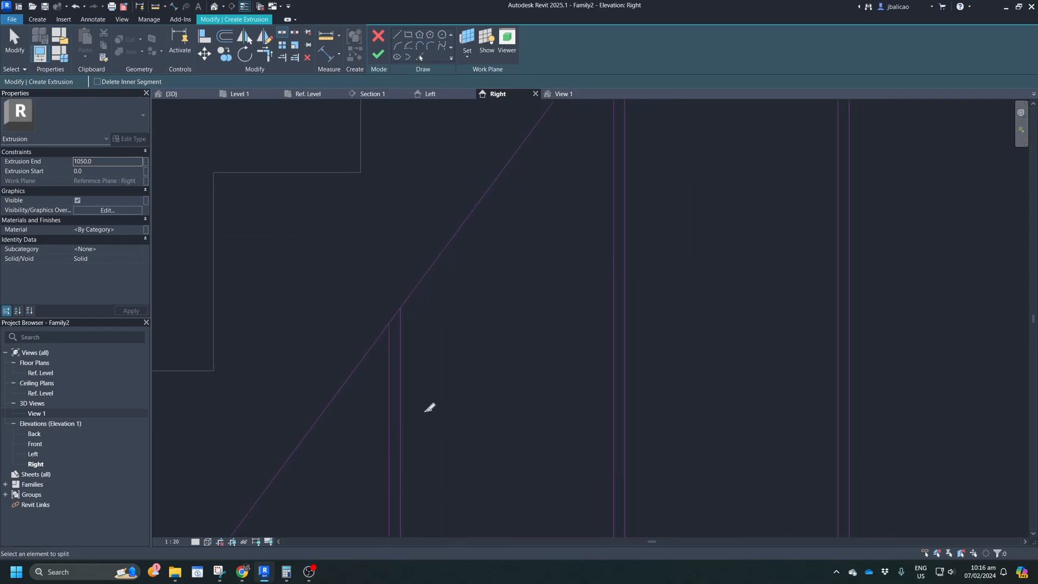
pyautogui.click(389, 323)
pyautogui.click(401, 308)
pyautogui.moveTo(541, 216); pyautogui.dragTo(336, 520, button='middle')
pyautogui.click(419, 311)
pyautogui.click(423, 303)
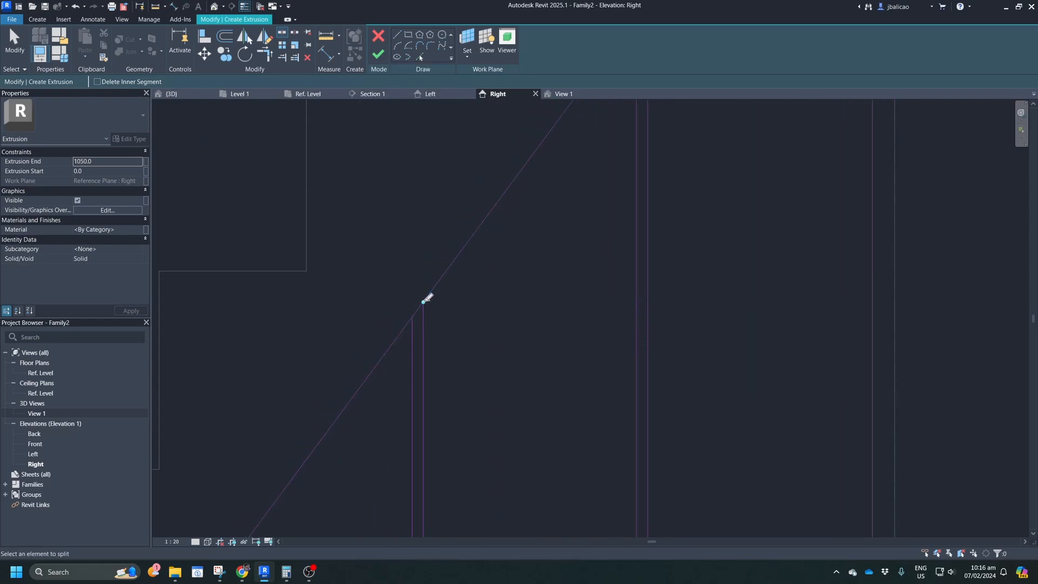
pyautogui.moveTo(499, 299); pyautogui.dragTo(311, 574, button='middle')
pyautogui.click(449, 291)
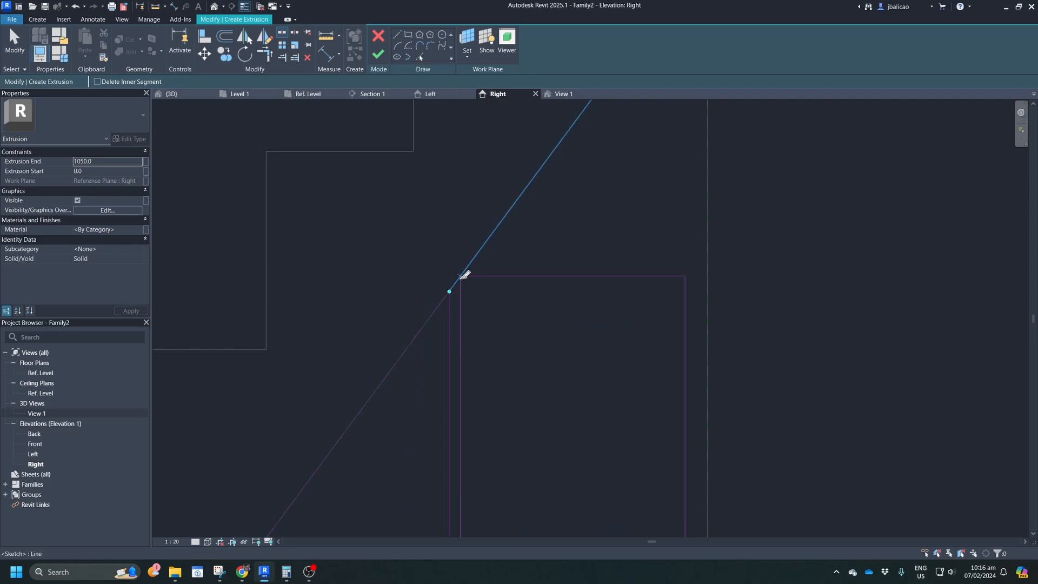
pyautogui.click(461, 276)
pyautogui.scroll(-2, 463, 324)
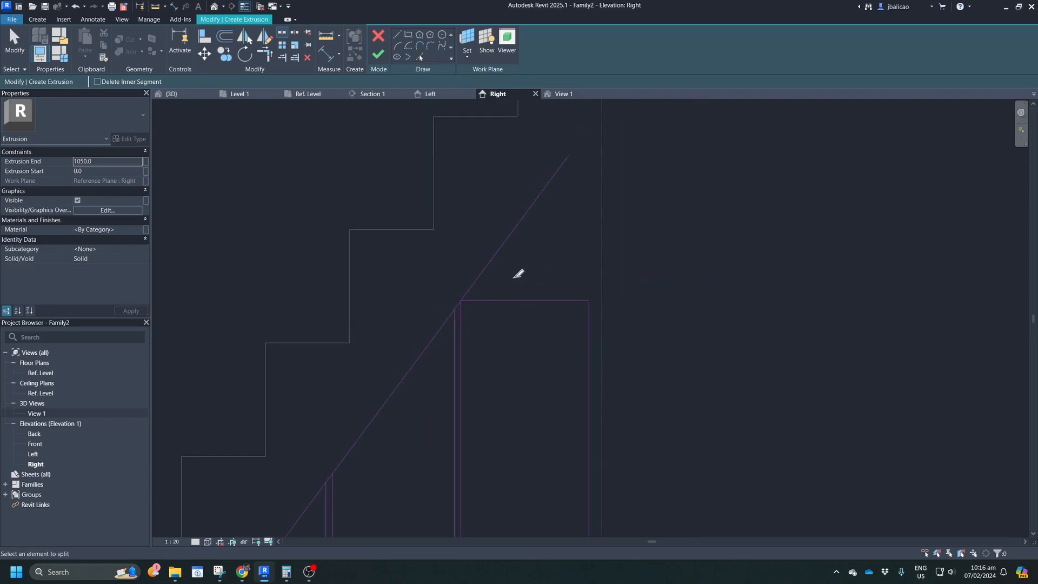
pyautogui.press('Escape')
# Delete the sloped line's extension beyond the rearmost panel and its short segments inside the four gaps.
pyautogui.click(476, 280)
pyautogui.press('Delete')
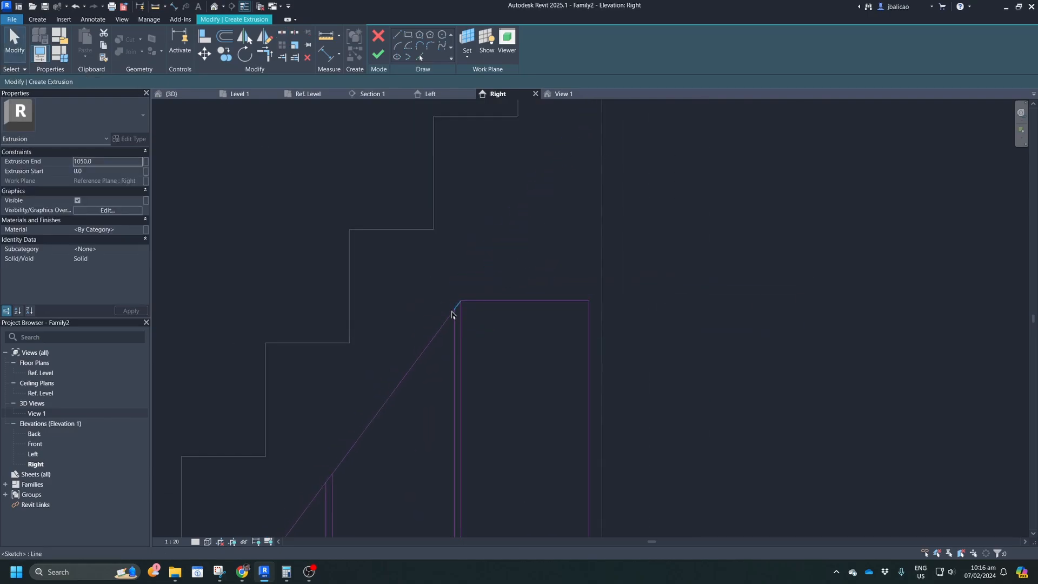
pyautogui.click(455, 311)
pyautogui.press('Delete')
pyautogui.moveTo(401, 443); pyautogui.dragTo(582, 222, button='middle')
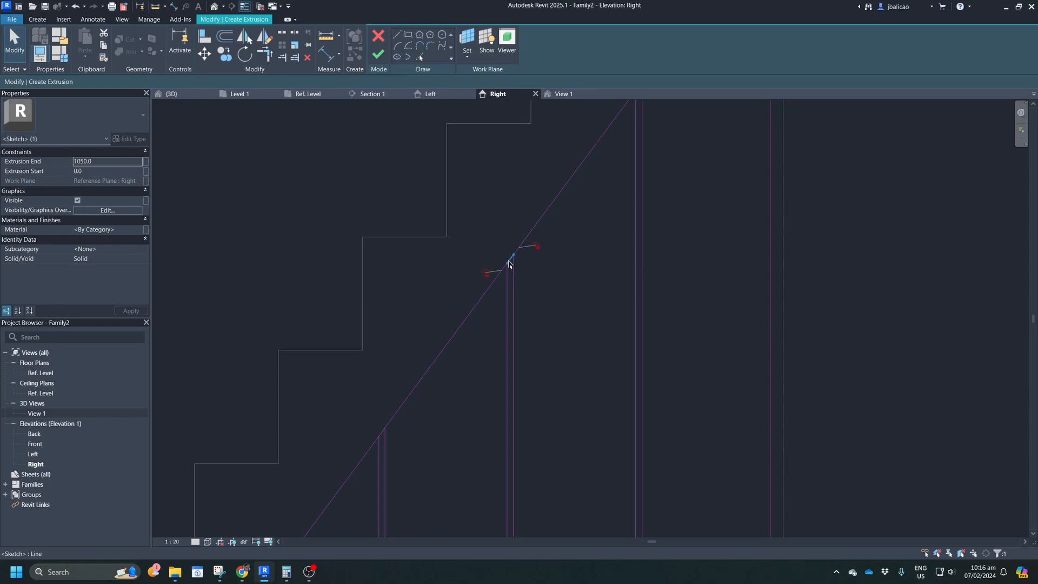
pyautogui.press('Delete')
pyautogui.moveTo(470, 367)
pyautogui.mouseDown(button='middle')
pyautogui.moveTo(571, 278)
pyautogui.moveTo(557, 267)
pyautogui.mouseUp(button='middle')
pyautogui.click(482, 341)
pyautogui.press('Delete')
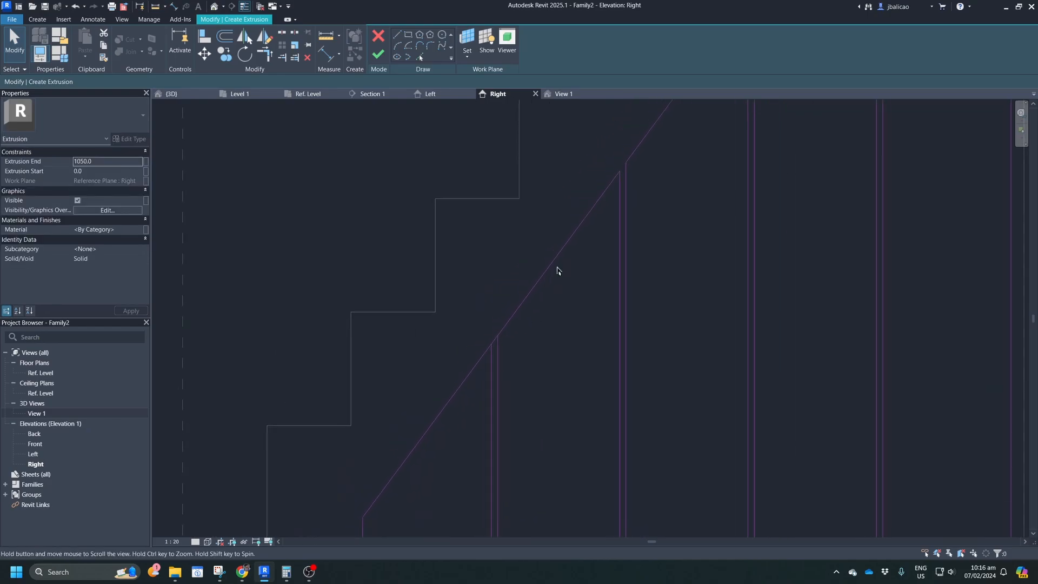
pyautogui.click(494, 340)
pyautogui.press('Delete')
pyautogui.scroll(-4, 508, 337)
pyautogui.moveTo(507, 336)
pyautogui.mouseDown(button='middle')
pyautogui.moveTo(439, 345)
pyautogui.moveTo(454, 386)
pyautogui.mouseUp(button='middle')
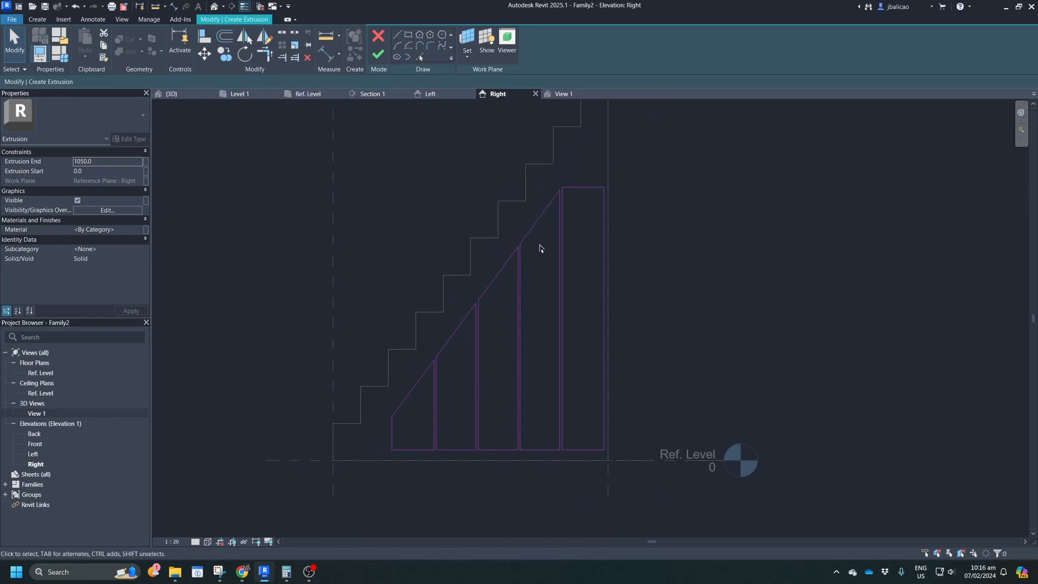
# Set the extrusion end of the door panels to 25 mm and finish the sketch.
pyautogui.click(99, 161)
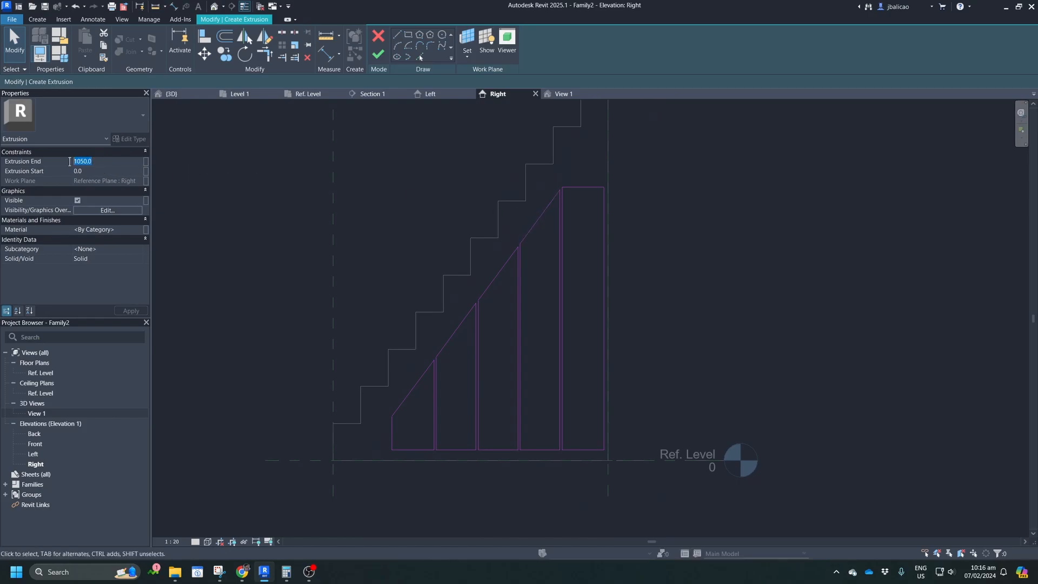
pyautogui.write('25')
pyautogui.press('Return')
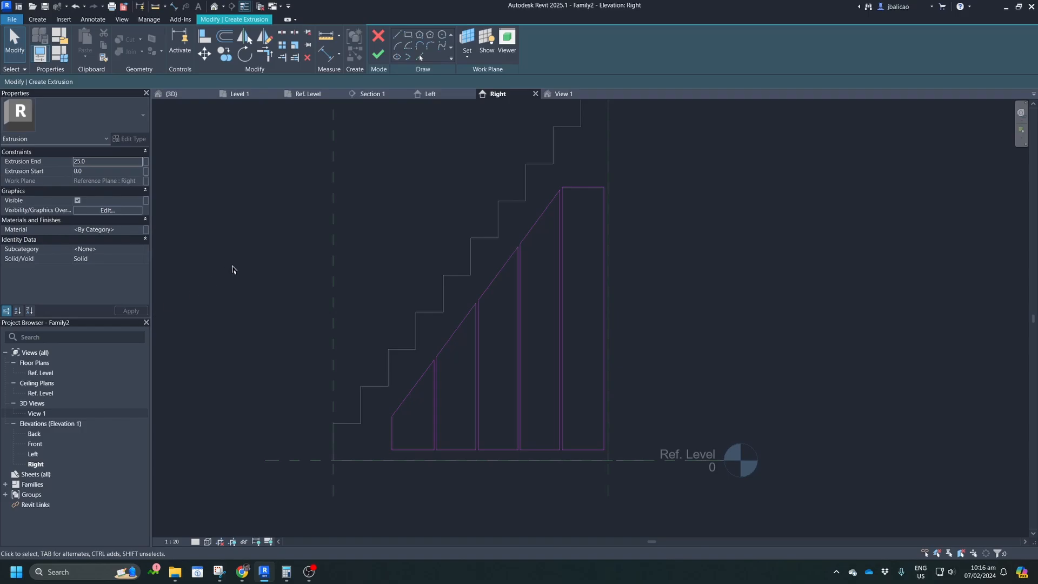
pyautogui.click(380, 61)
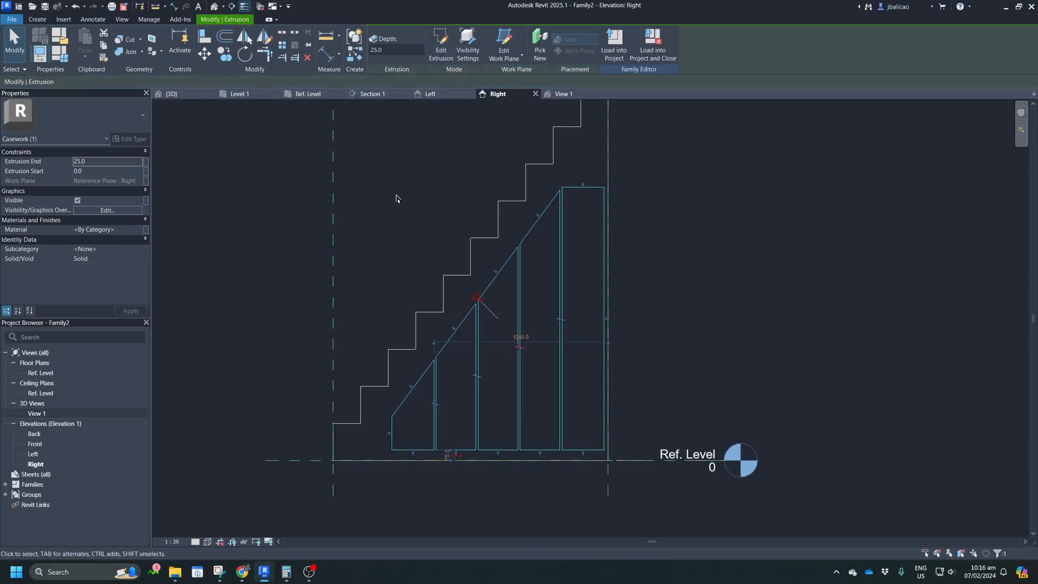
# Examine the door panels against the stair in the 3D view and in the right and left elevations.
pyautogui.click(567, 95)
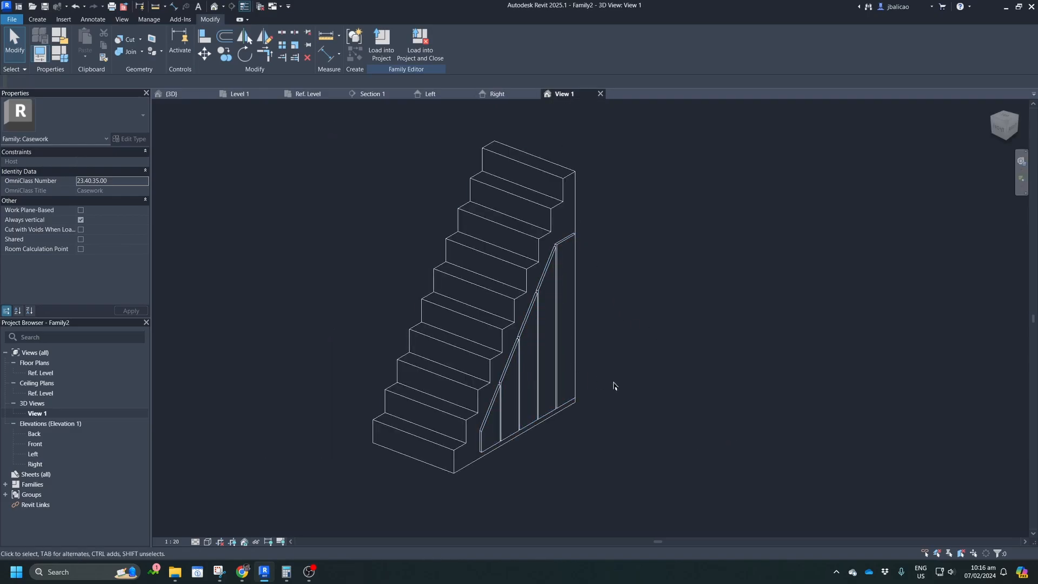
pyautogui.keyDown('shift'); pyautogui.moveTo(639, 390); pyautogui.dragTo(553, 408, button='middle'); pyautogui.keyUp('shift')
pyautogui.keyDown('shift'); pyautogui.moveTo(459, 368); pyautogui.dragTo(459, 433, button='middle'); pyautogui.keyUp('shift')
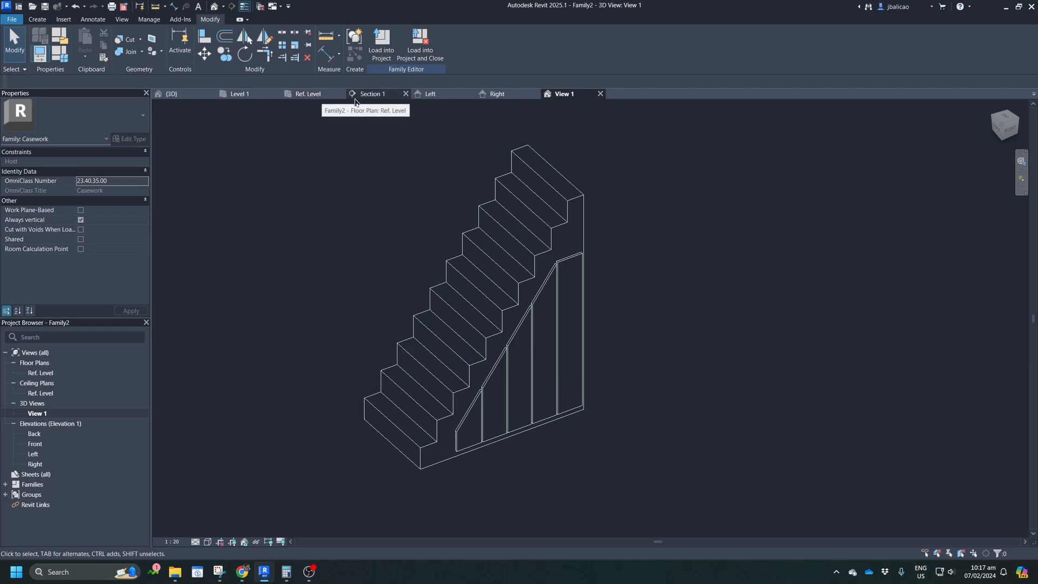
pyautogui.click(500, 95)
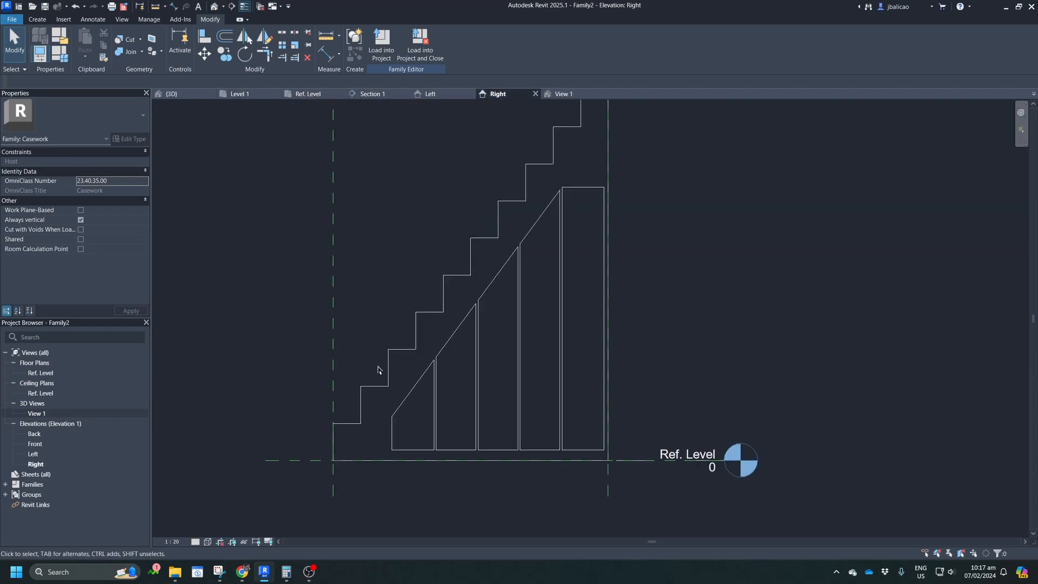
pyautogui.scroll(4, 380, 371)
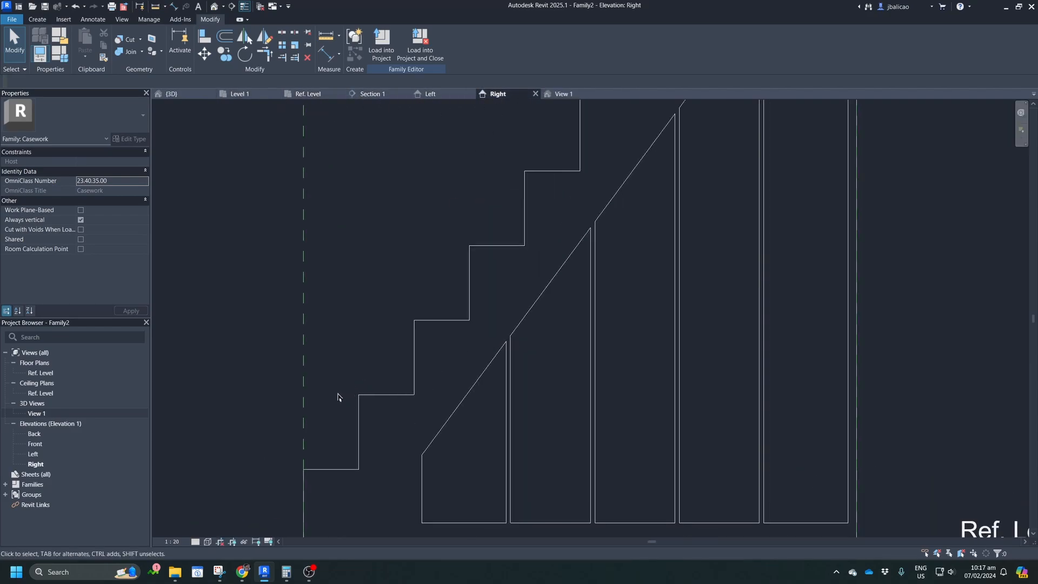
pyautogui.click(435, 97)
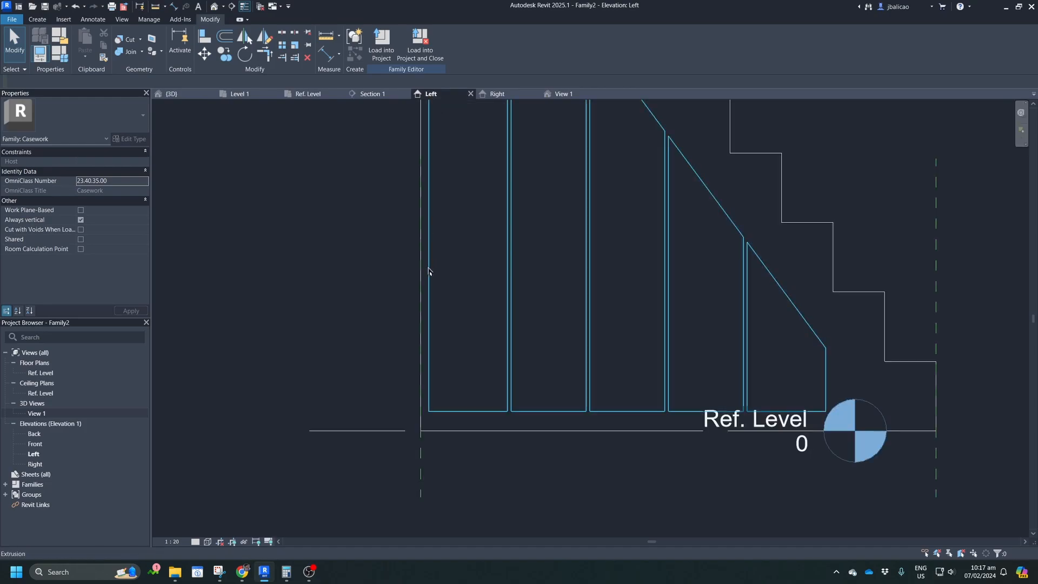
pyautogui.moveTo(428, 270); pyautogui.dragTo(267, 286, button='middle')
pyautogui.scroll(-3, 325, 311)
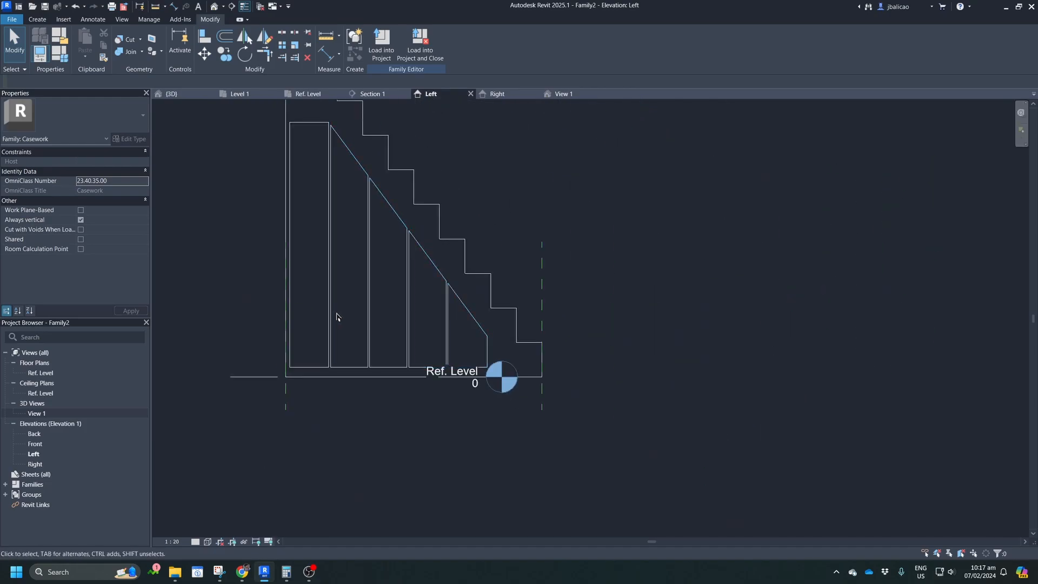
# Start a new extrusion in the right elevation and sketch a 225 by 25 mm tread rectangle on the lowest step, overhanging its front.
pyautogui.click(496, 94)
pyautogui.scroll(3, 433, 400)
pyautogui.moveTo(412, 455); pyautogui.dragTo(449, 395, button='middle')
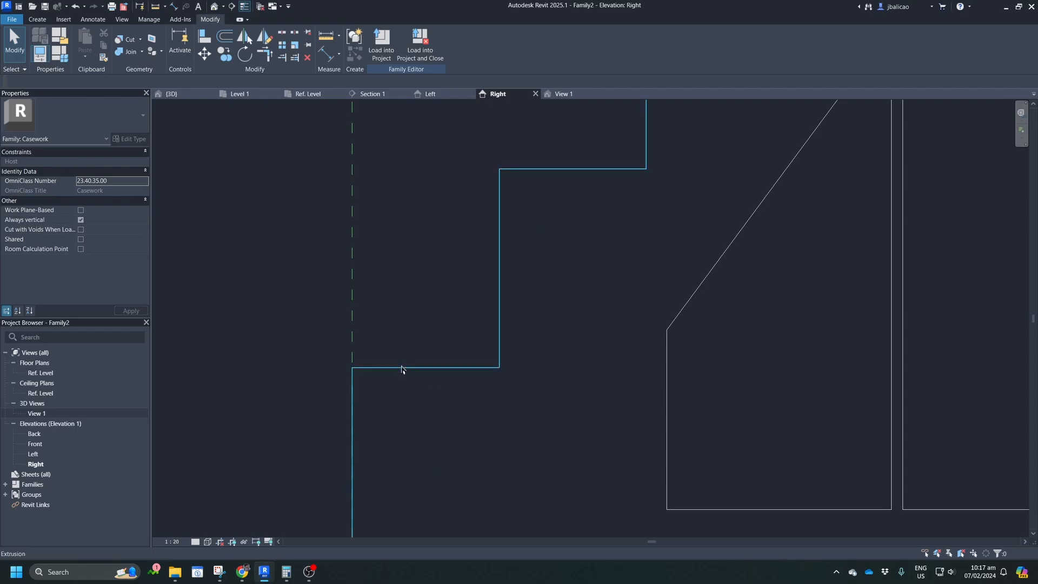
pyautogui.click(37, 18)
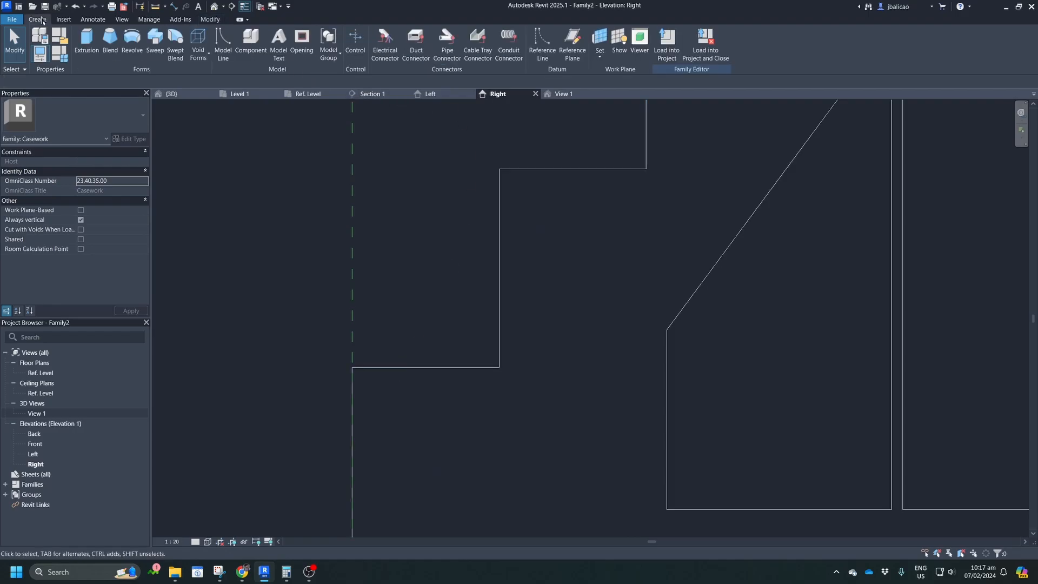
pyautogui.click(85, 43)
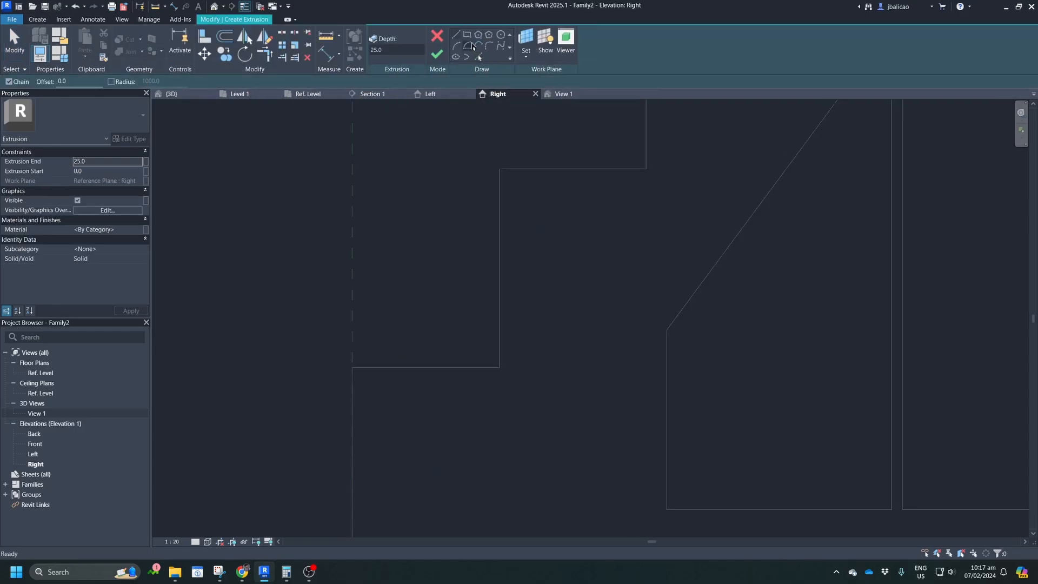
pyautogui.click(469, 36)
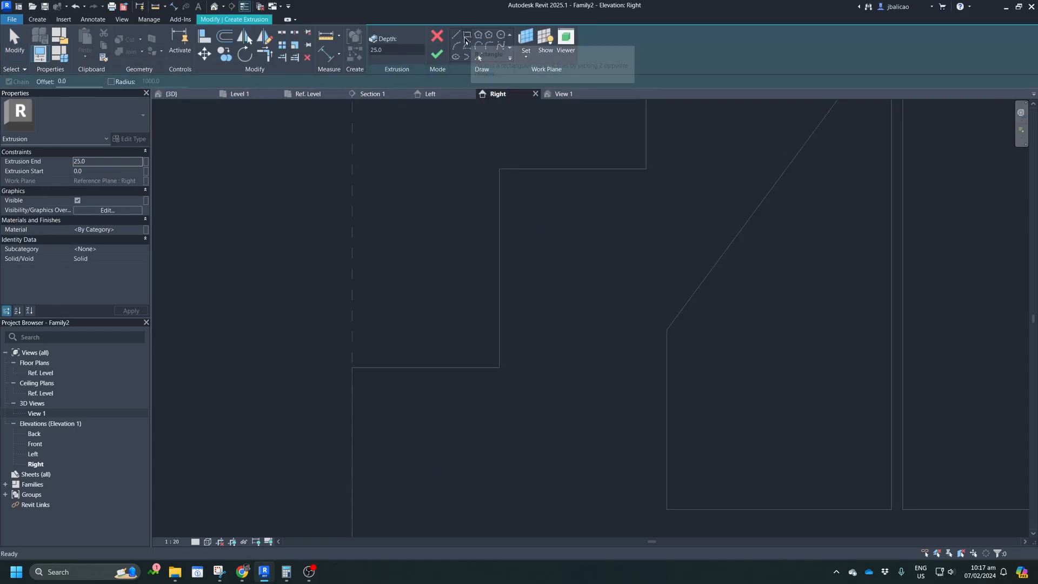
pyautogui.click(500, 368)
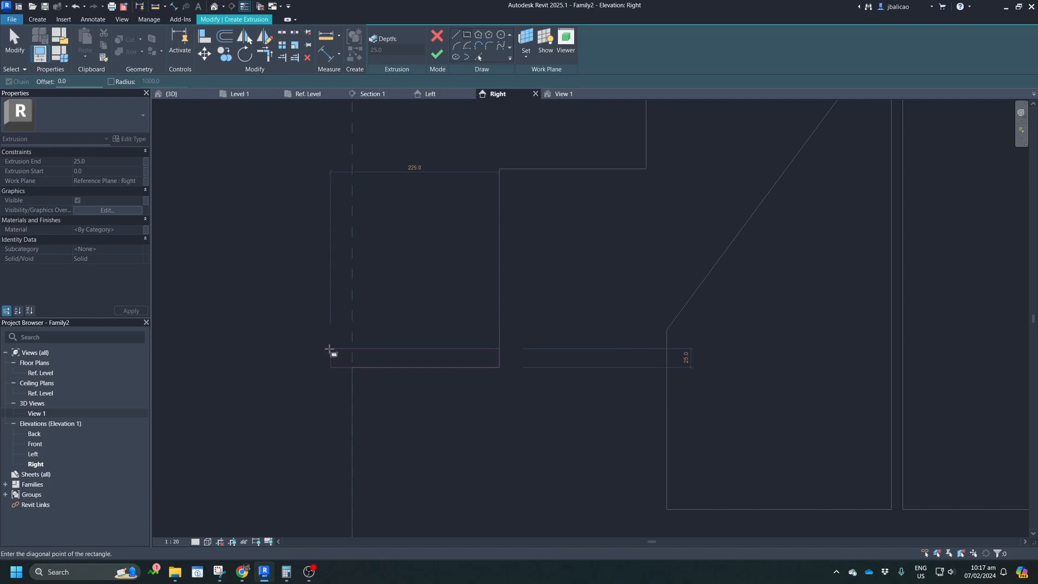
pyautogui.click(329, 349)
pyautogui.scroll(-2, 533, 272)
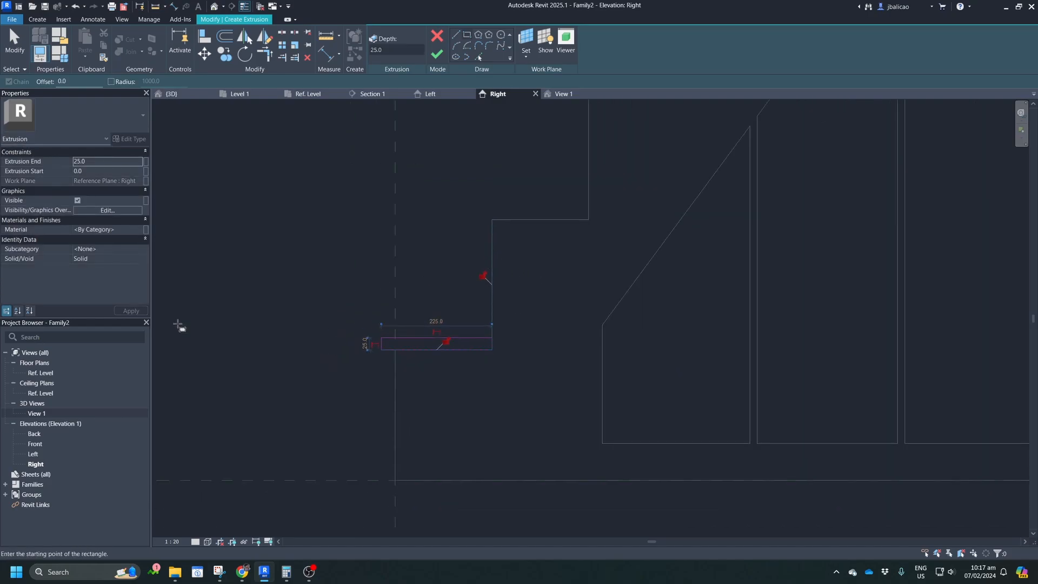
# Set the tread's extrusion end to 1050 mm and finish the sketch.
pyautogui.click(79, 162)
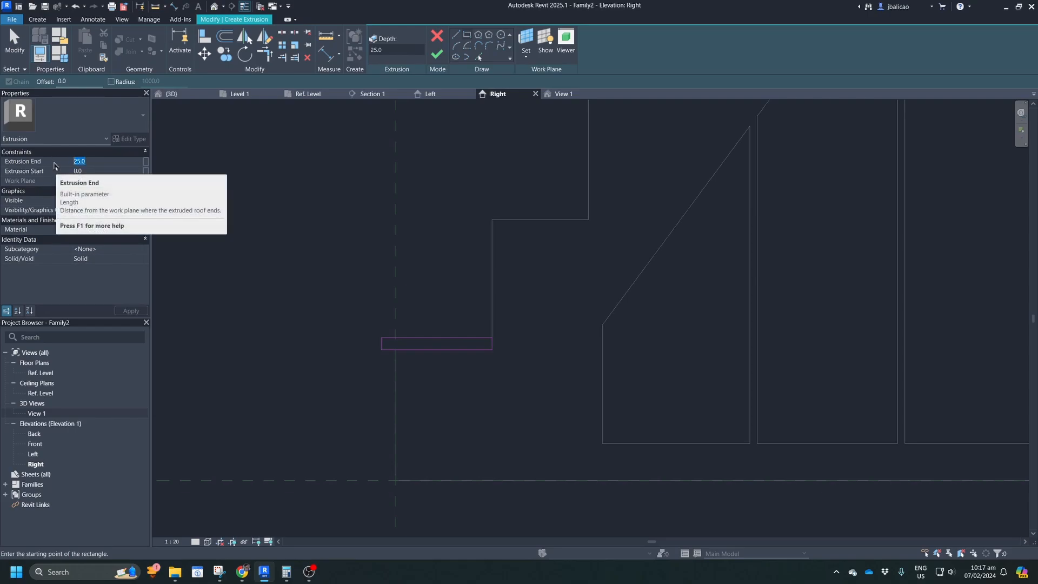
pyautogui.write('10')
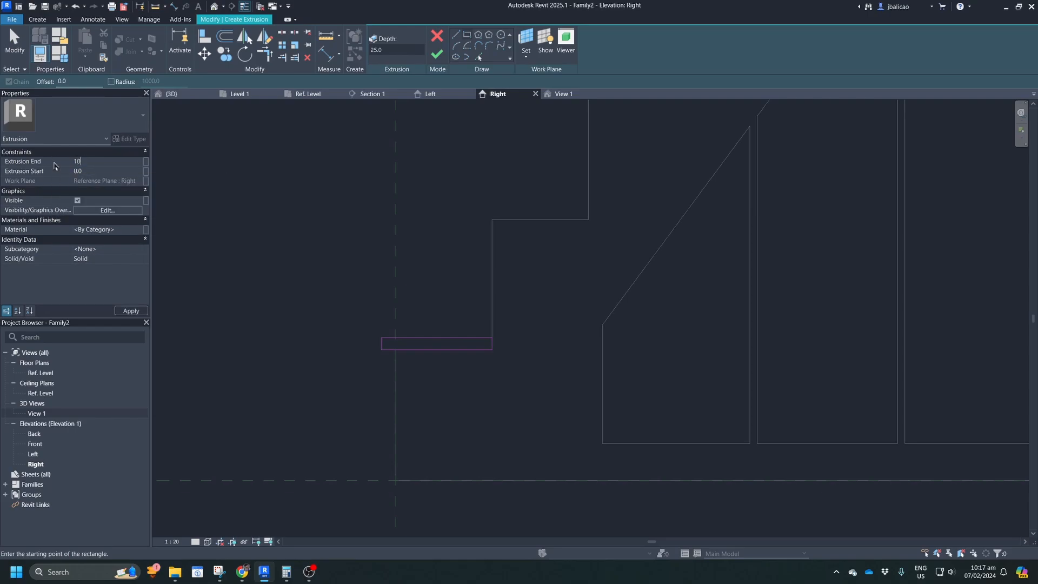
pyautogui.write('50')
pyautogui.press('Return')
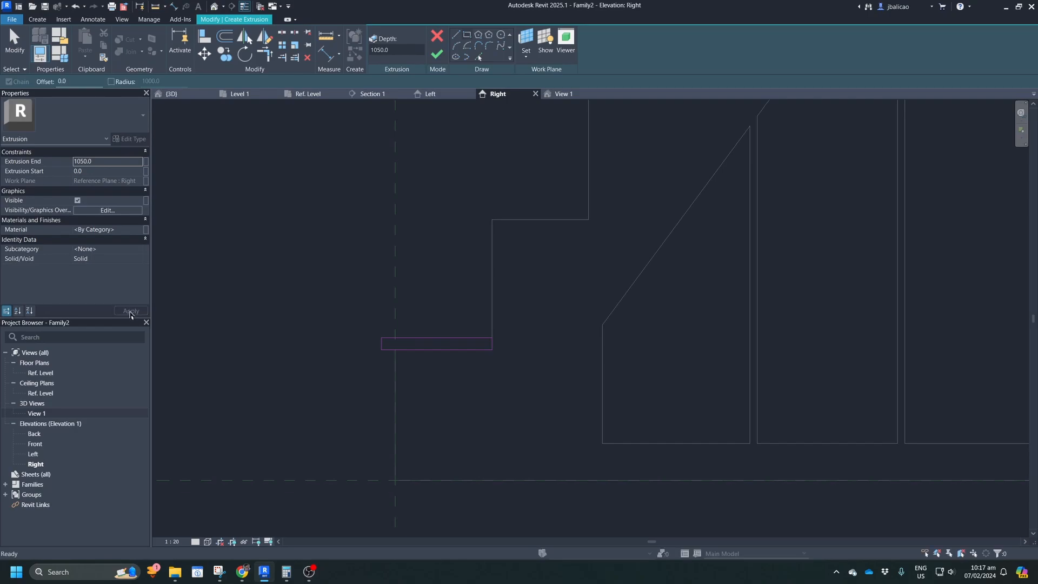
pyautogui.click(438, 54)
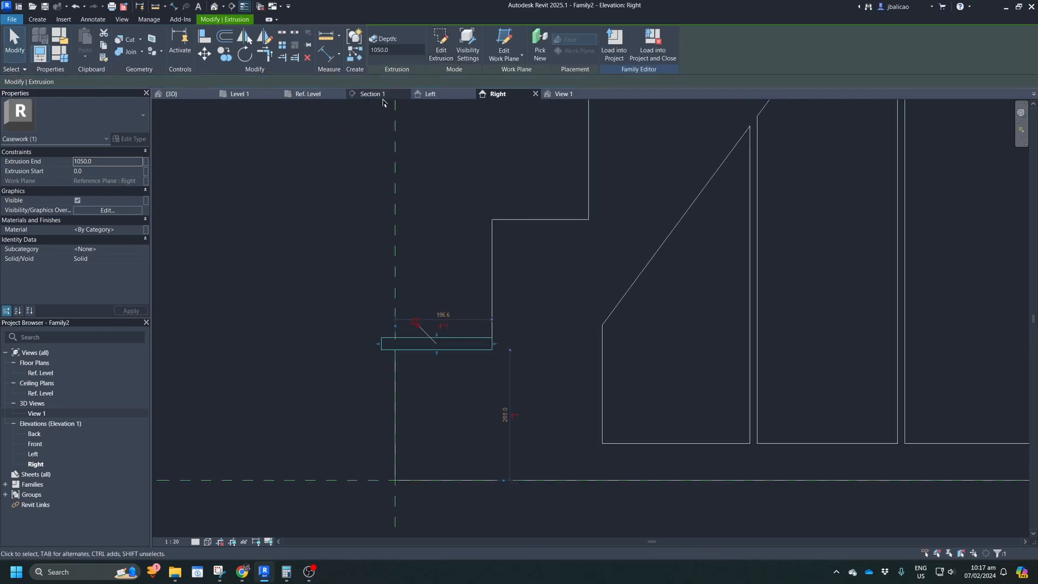
# In the Ref. Level plan, move the tread extrusion's work plane to the Left reference plane so it covers the stair width.
pyautogui.click(310, 94)
pyautogui.scroll(3, 542, 423)
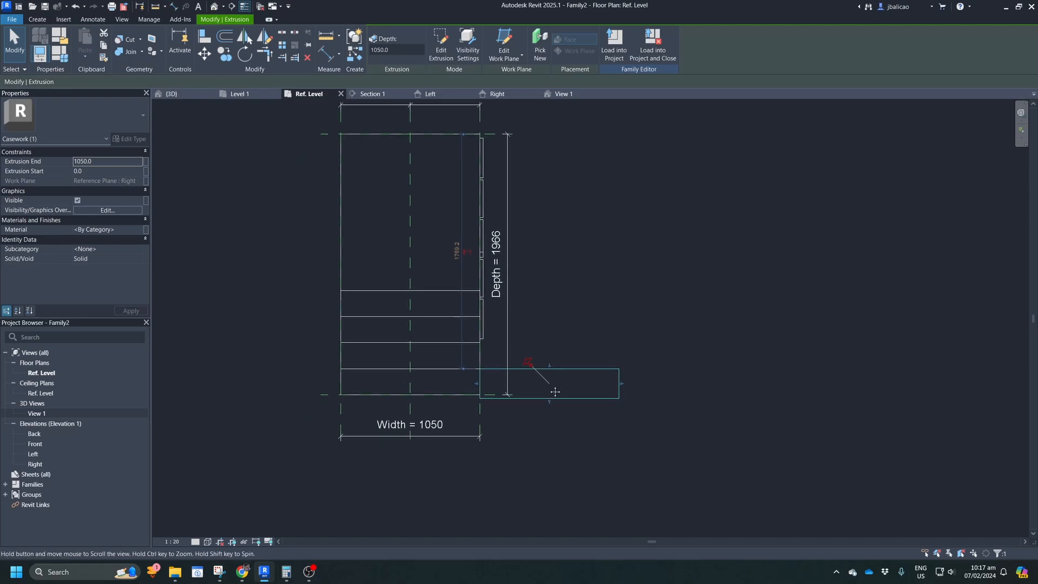
pyautogui.scroll(2, 562, 377)
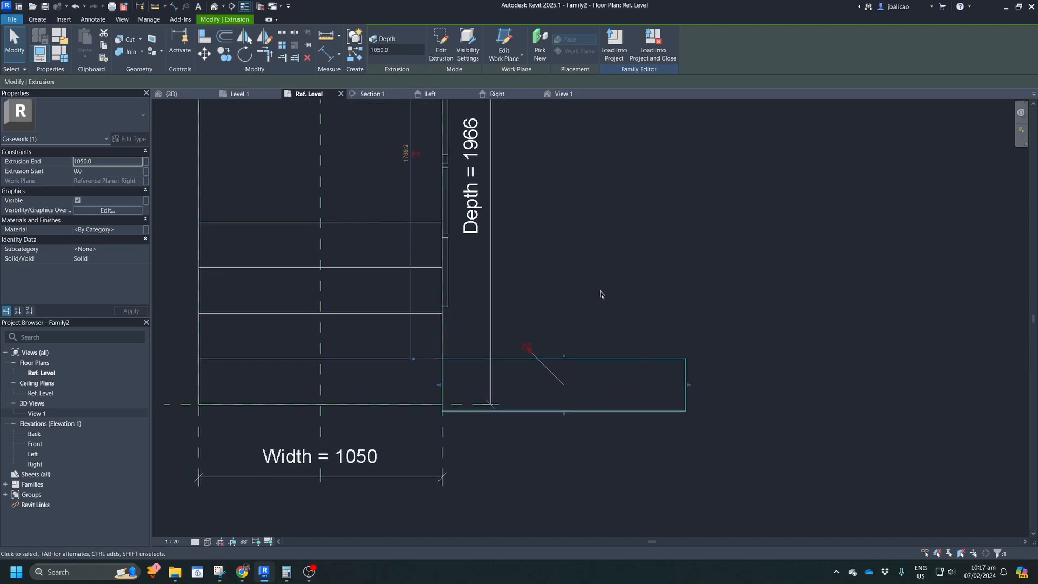
pyautogui.click(513, 57)
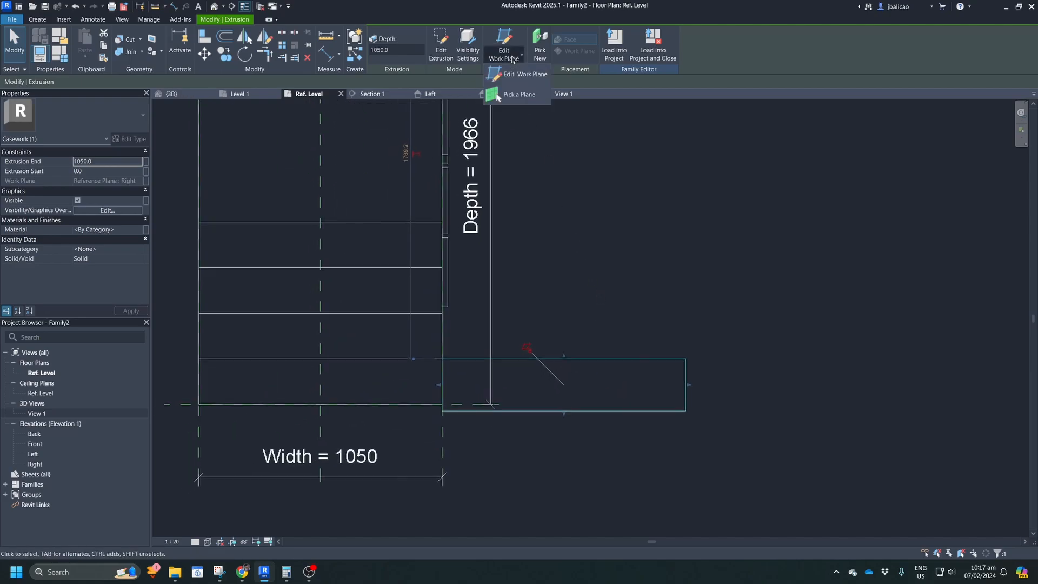
pyautogui.click(497, 96)
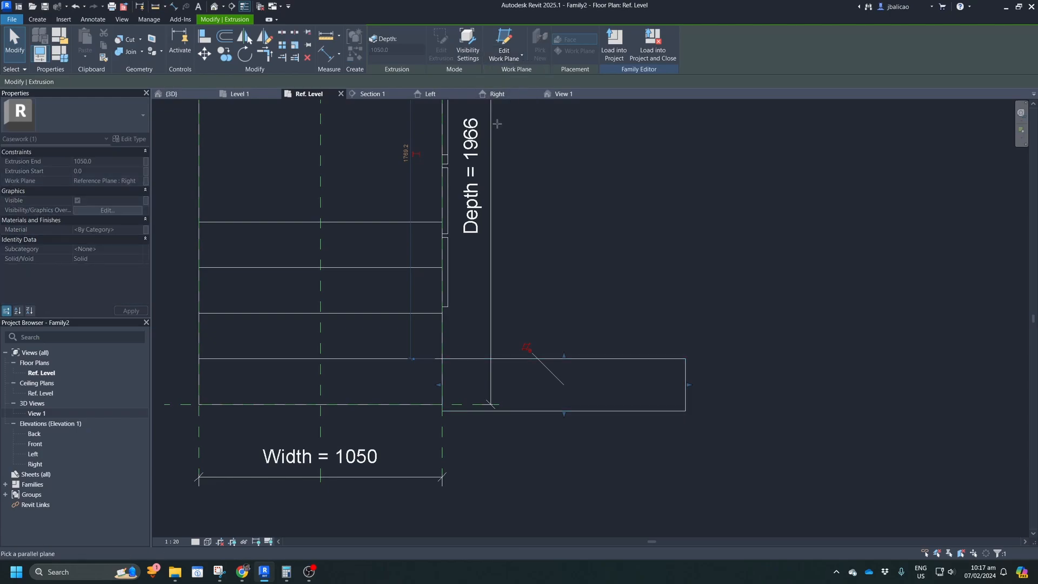
pyautogui.click(198, 431)
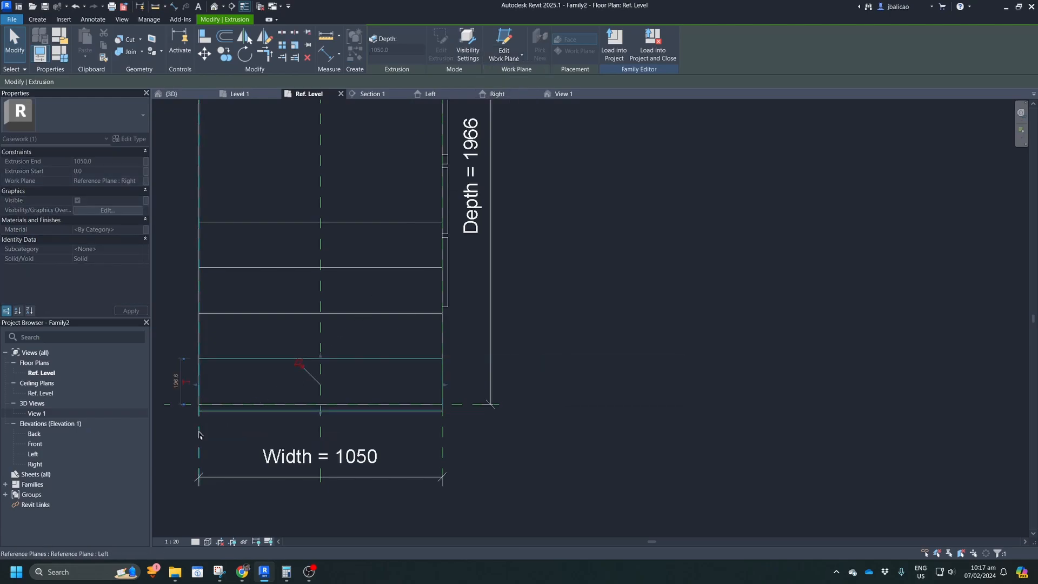
pyautogui.scroll(-1, 535, 345)
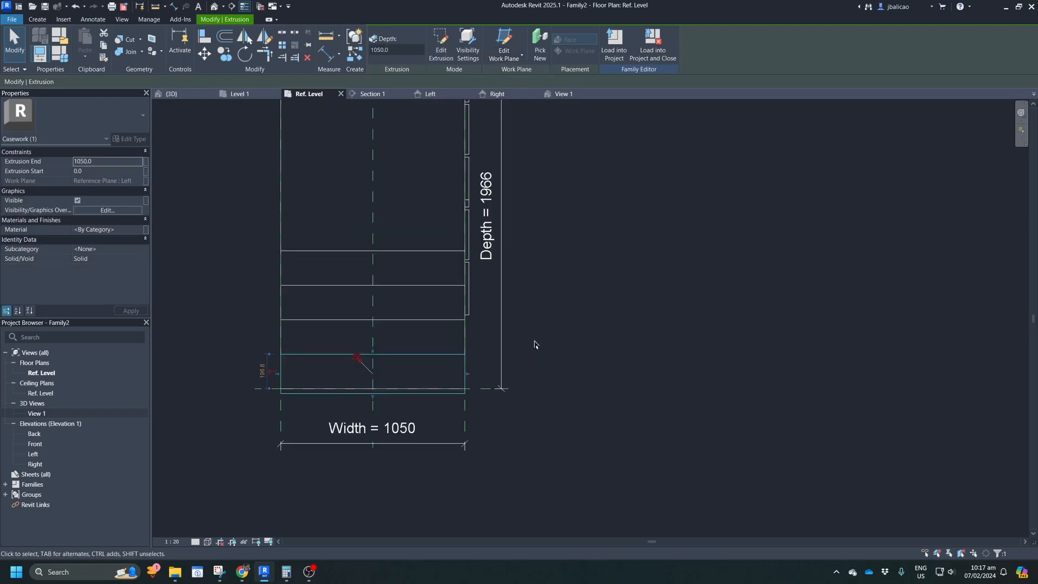
pyautogui.click(531, 348)
pyautogui.scroll(3, 529, 348)
pyautogui.moveTo(424, 353); pyautogui.dragTo(579, 339, button='middle')
pyautogui.scroll(-2, 575, 372)
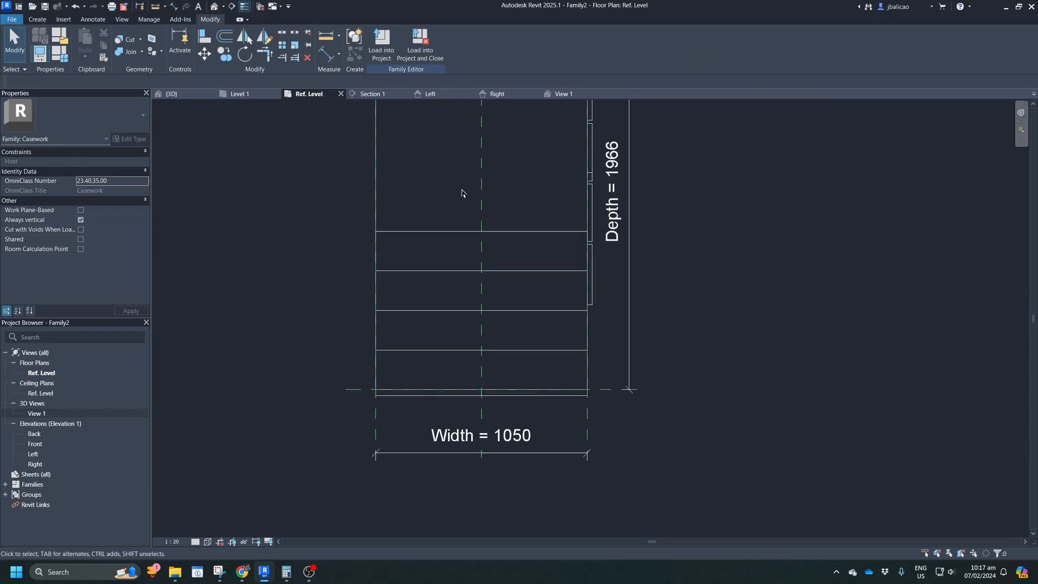
pyautogui.moveTo(439, 263); pyautogui.dragTo(430, 277, button='middle')
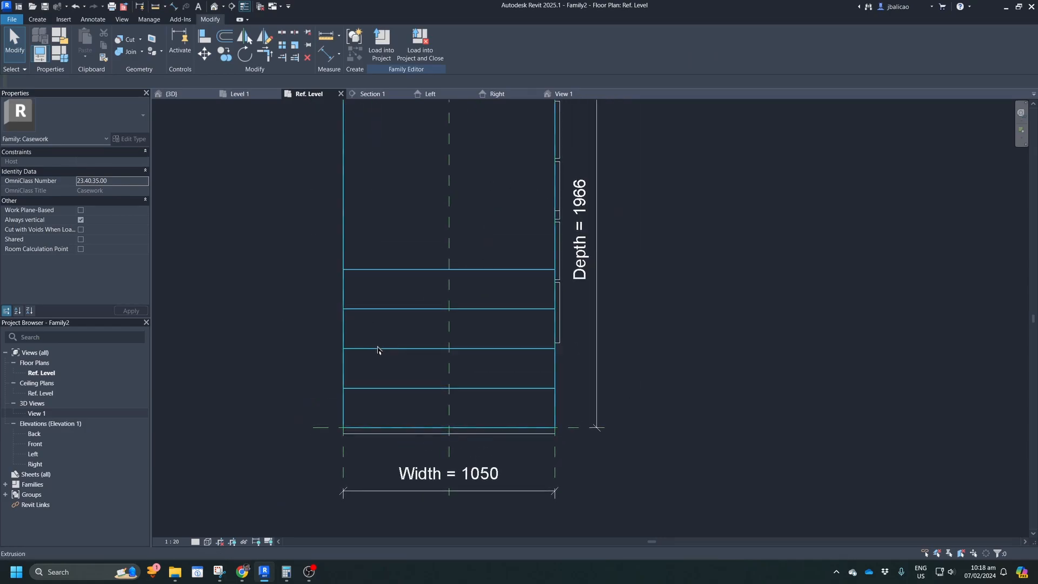
# In the right elevation, start multiple copies of the tread from its lower rear corner and place one on the second step.
pyautogui.click(507, 95)
pyautogui.scroll(-4, 503, 227)
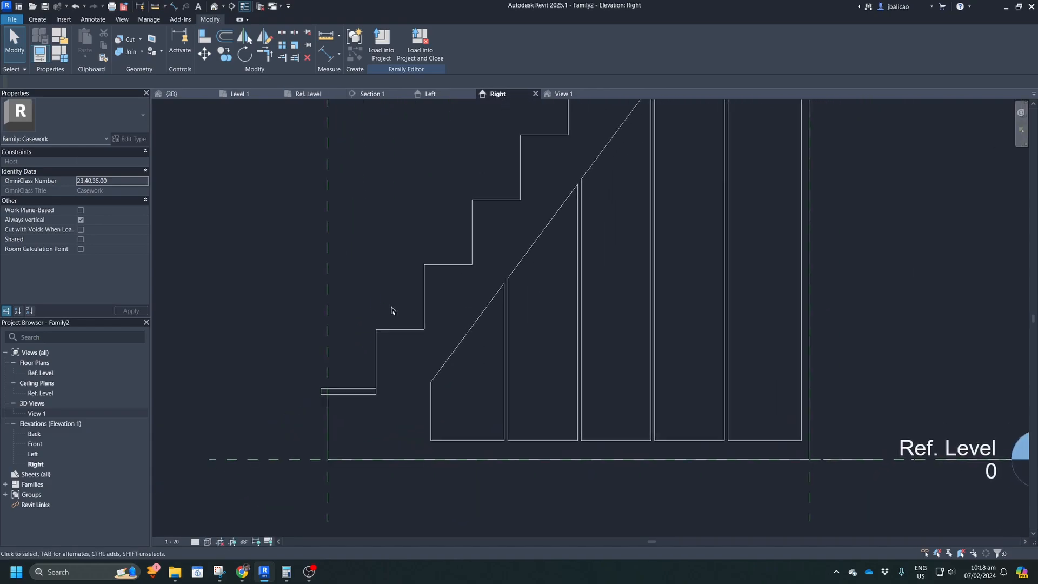
pyautogui.scroll(-2, 391, 310)
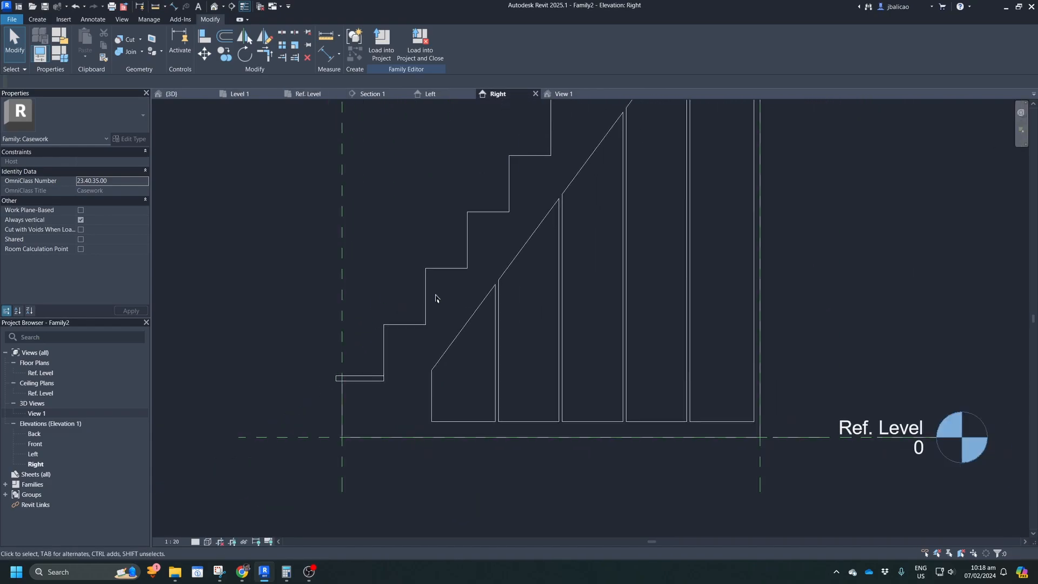
pyautogui.click(357, 382)
pyautogui.scroll(3, 367, 348)
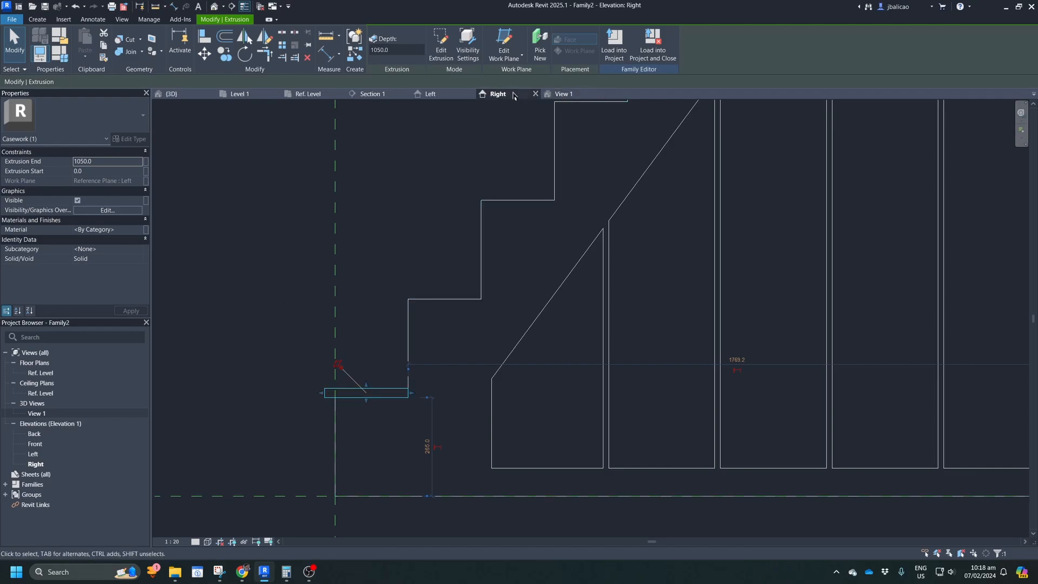
pyautogui.click(226, 55)
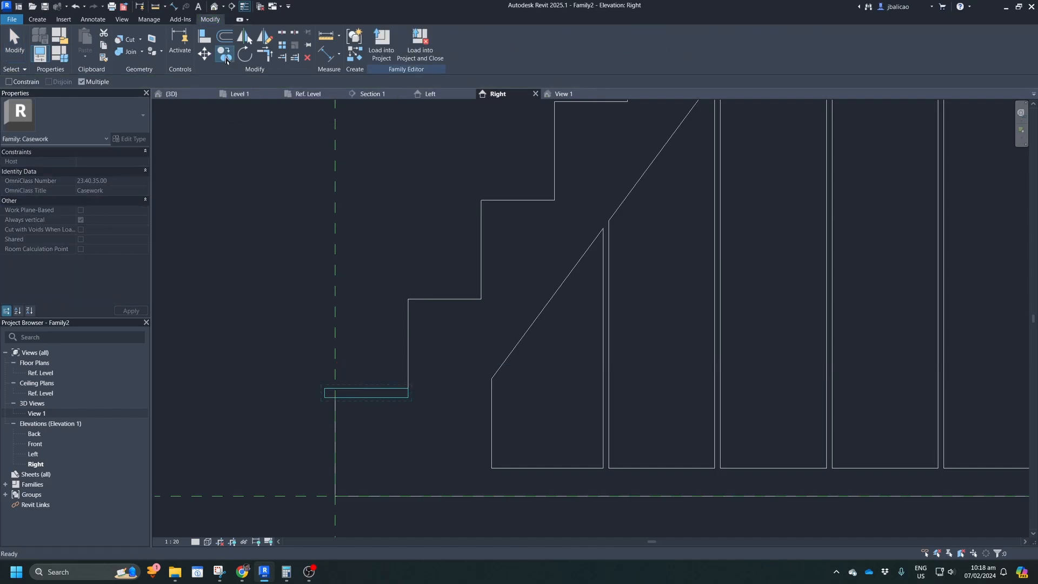
pyautogui.click(408, 397)
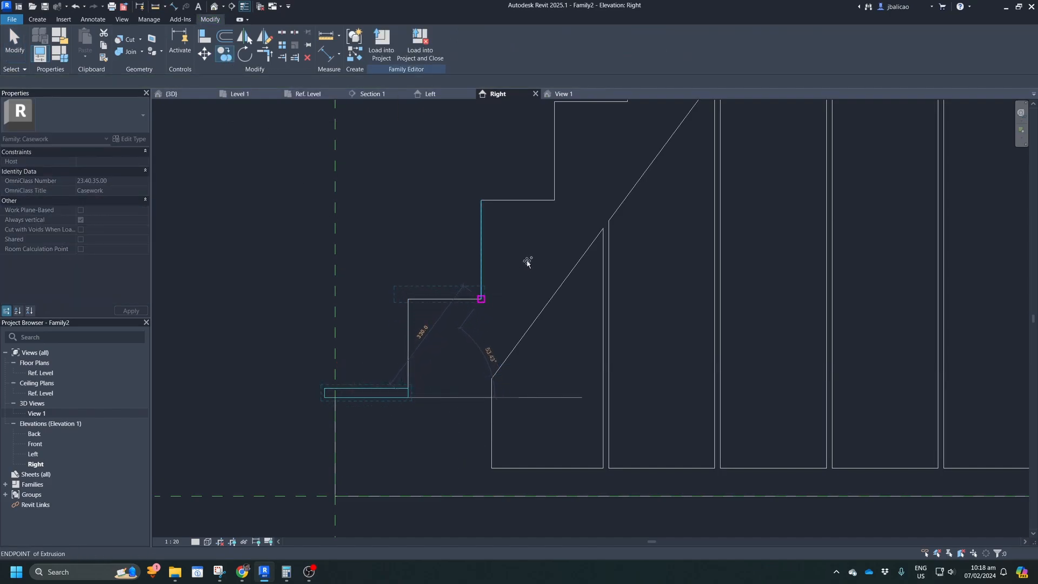
pyautogui.click(482, 299)
# Place further tread copies at the inner corner of each remaining step up to the top of the stair, ending the copying there.
pyautogui.moveTo(584, 179); pyautogui.dragTo(353, 439, button='middle')
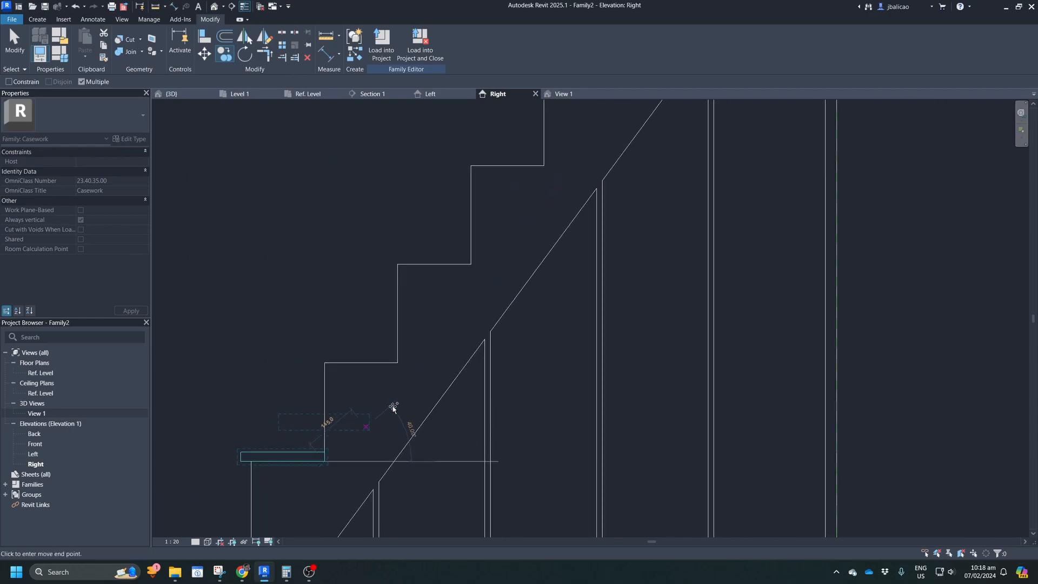
pyautogui.click(398, 361)
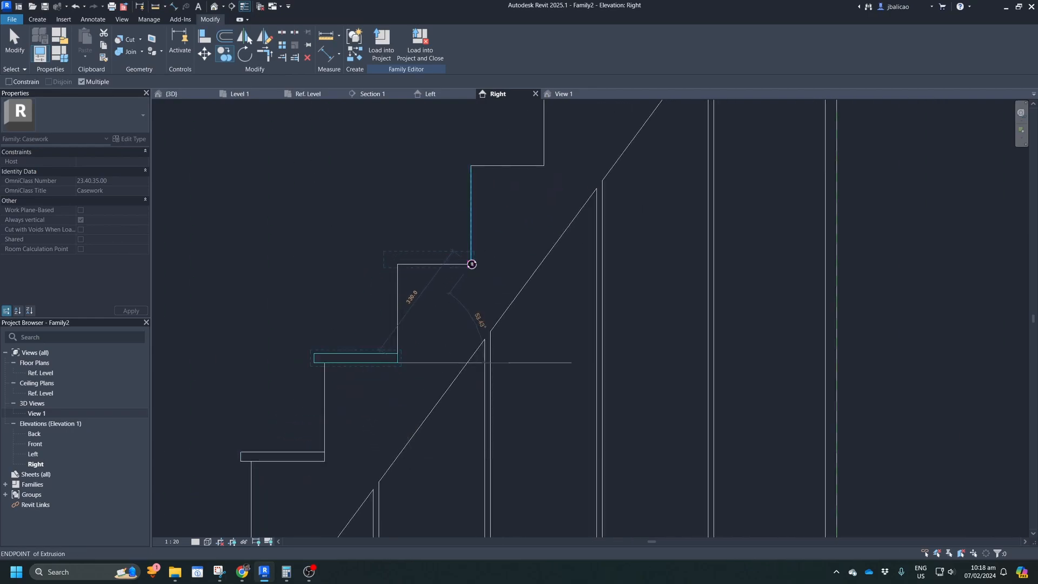
pyautogui.click(471, 264)
pyautogui.moveTo(450, 320); pyautogui.dragTo(439, 377, button='middle')
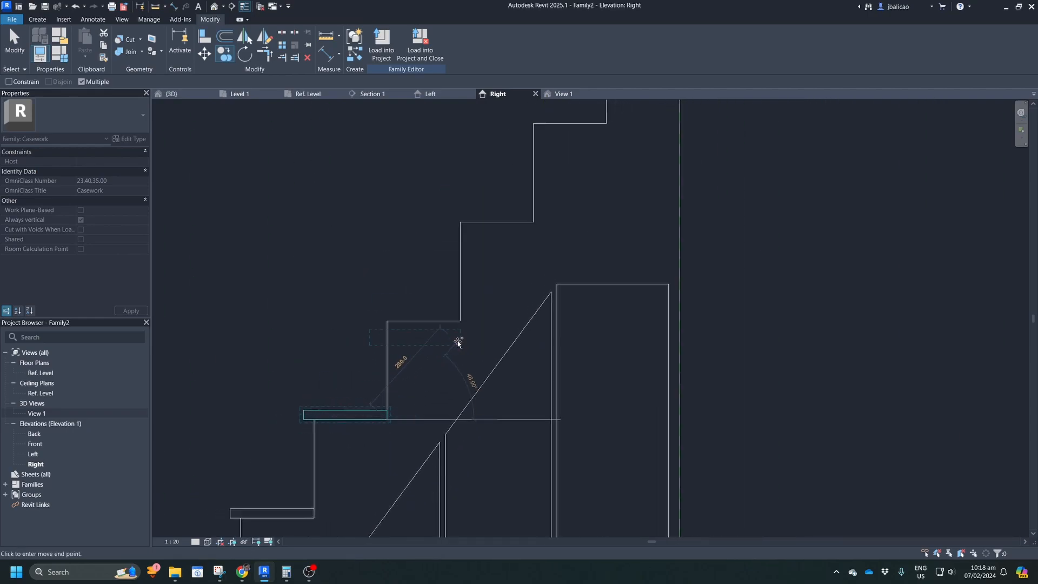
pyautogui.click(537, 221)
pyautogui.moveTo(574, 193); pyautogui.dragTo(523, 318, button='middle')
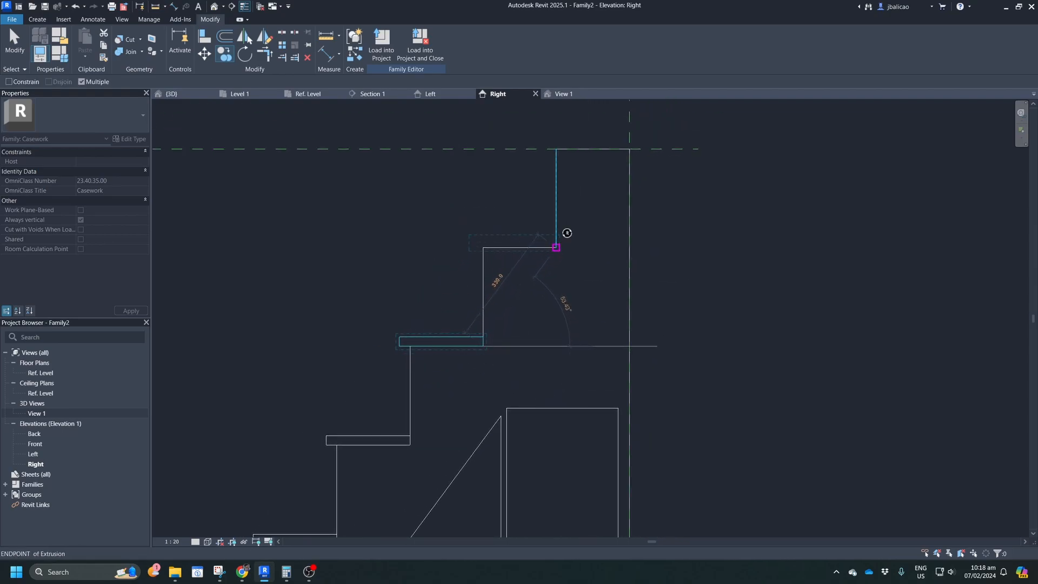
pyautogui.click(556, 246)
pyautogui.click(630, 148)
pyautogui.scroll(-5, 616, 181)
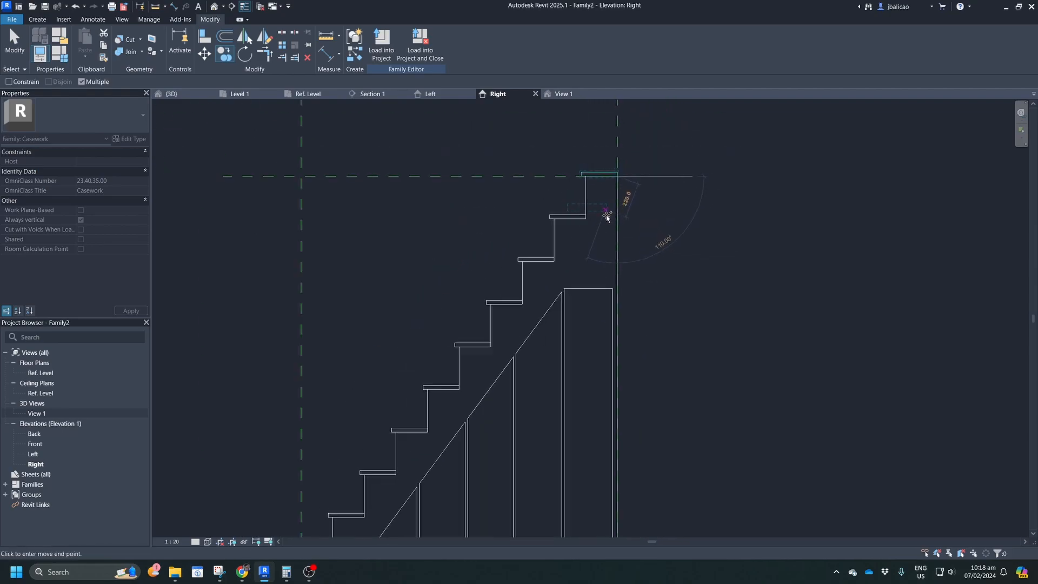
pyautogui.press('Escape')
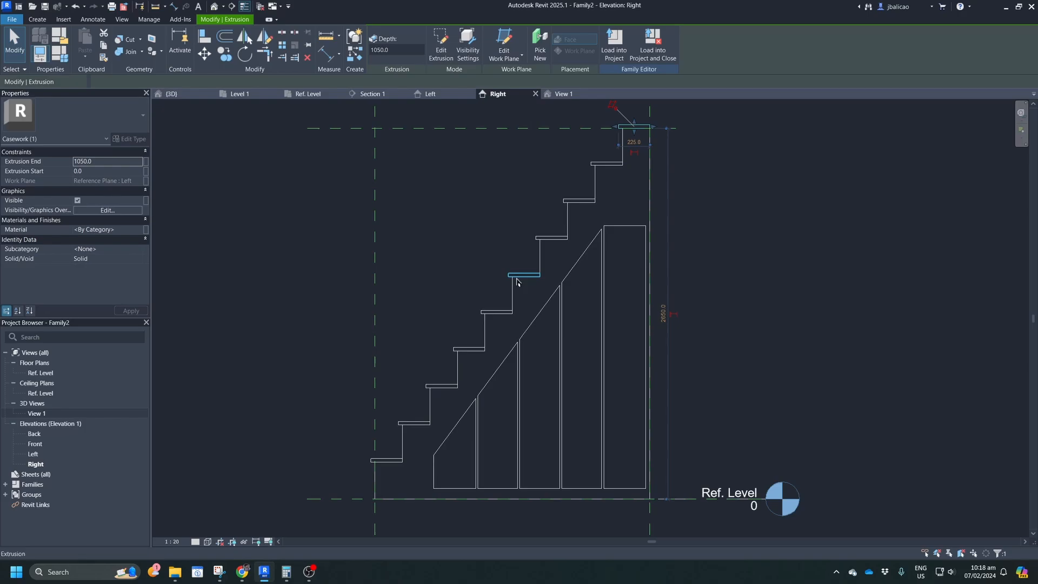
# Search the material library for mahogany and assign the darker Mahogany material to the topmost tread.
pyautogui.click(121, 232)
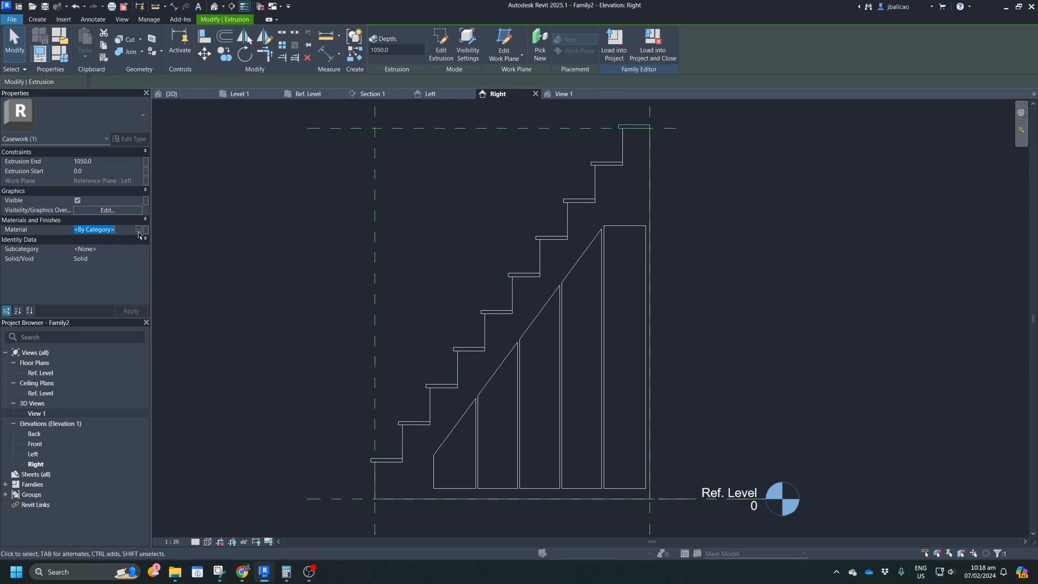
pyautogui.click(140, 231)
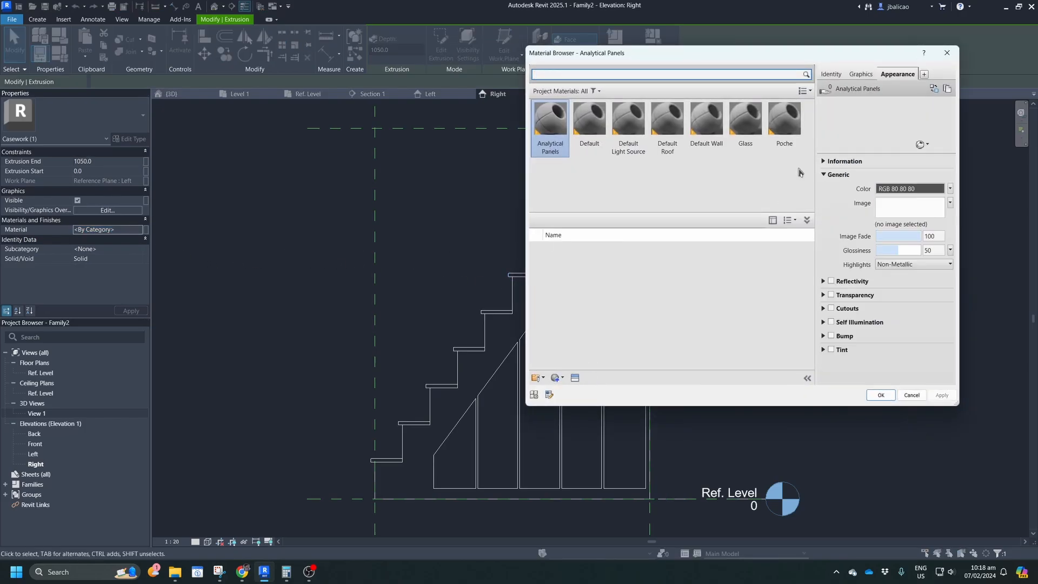
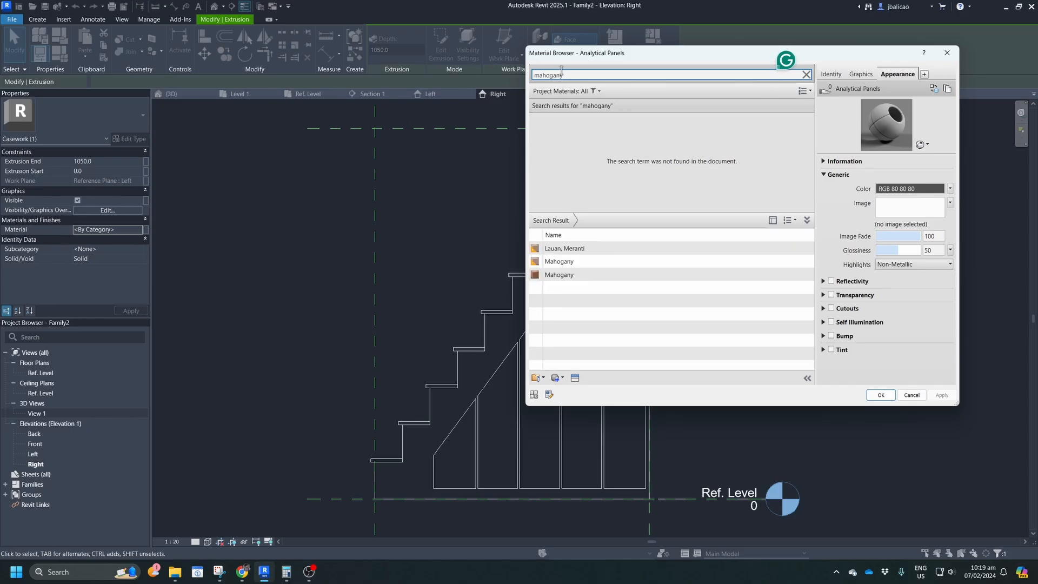
pyautogui.click(587, 277)
pyautogui.click(807, 274)
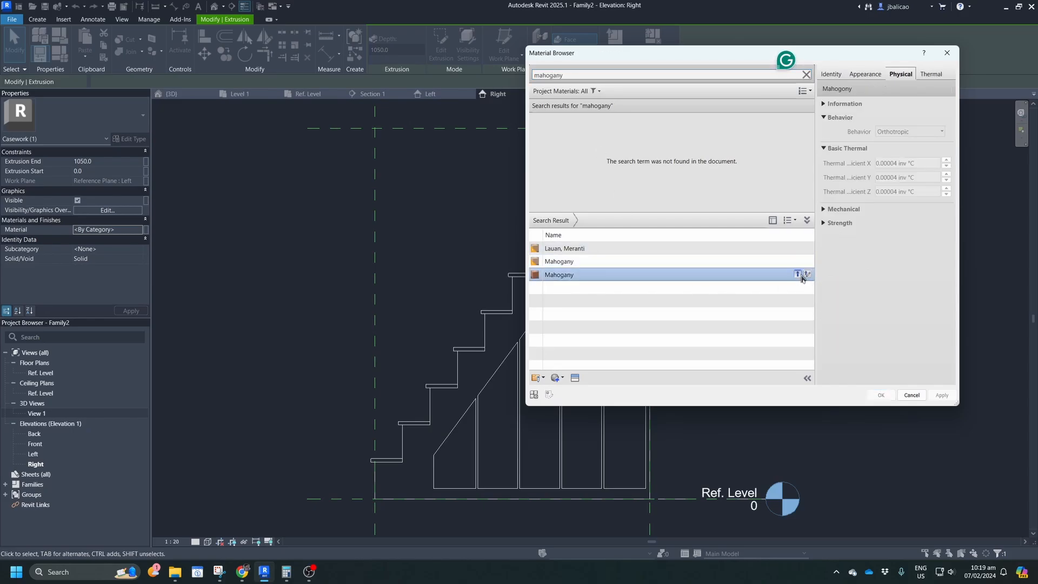
pyautogui.click(942, 395)
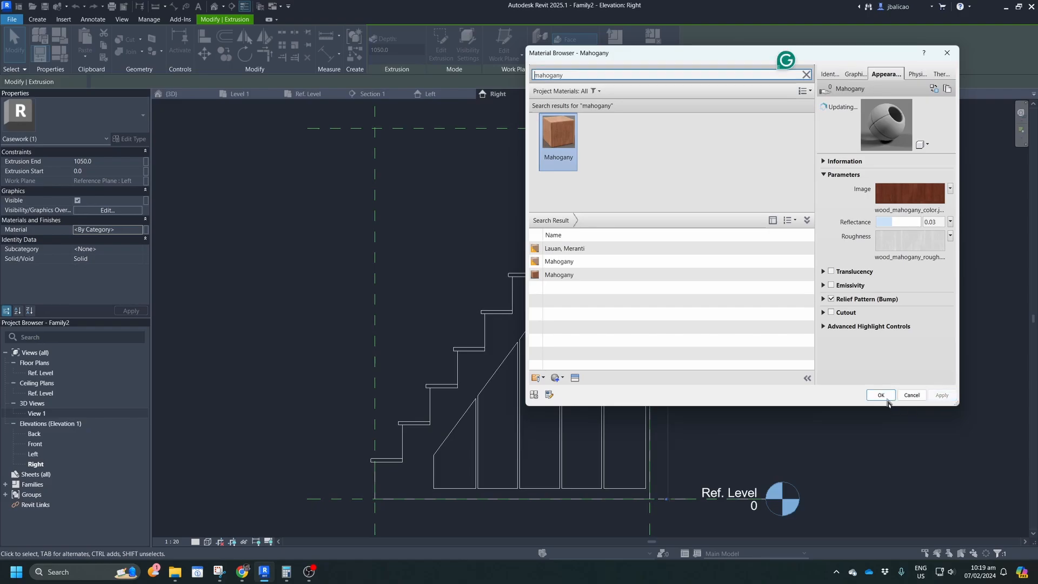
pyautogui.click(879, 395)
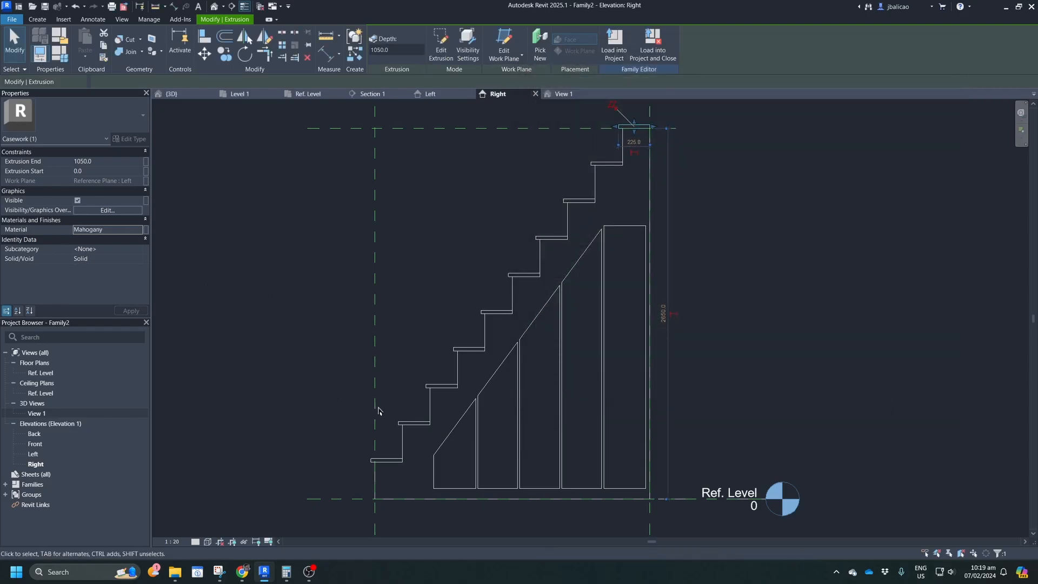
# Set the visual style of the 3D view View 1 so the family's material textures are shown.
pyautogui.click(208, 542)
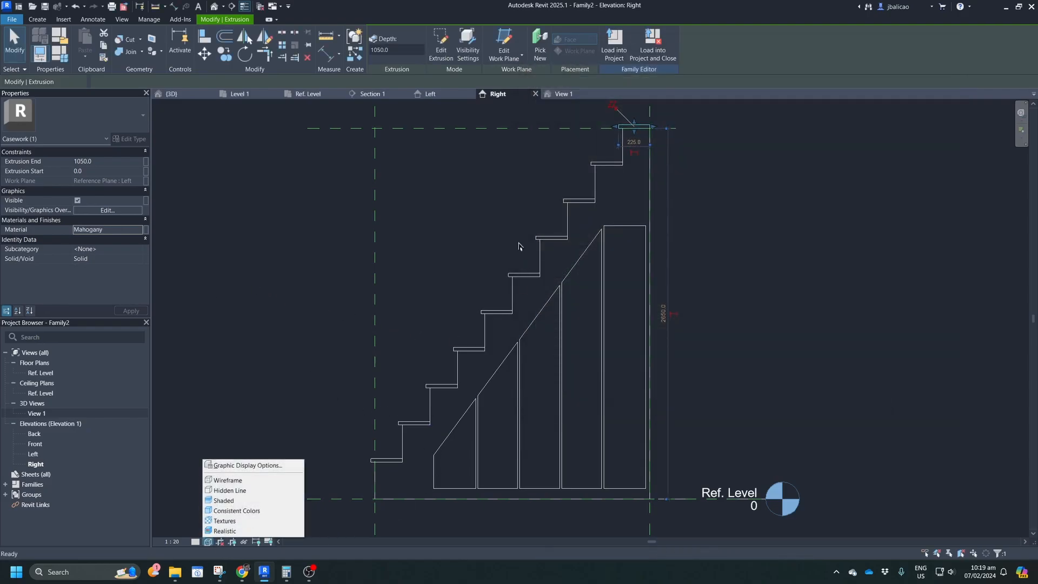
pyautogui.click(563, 94)
pyautogui.click(249, 482)
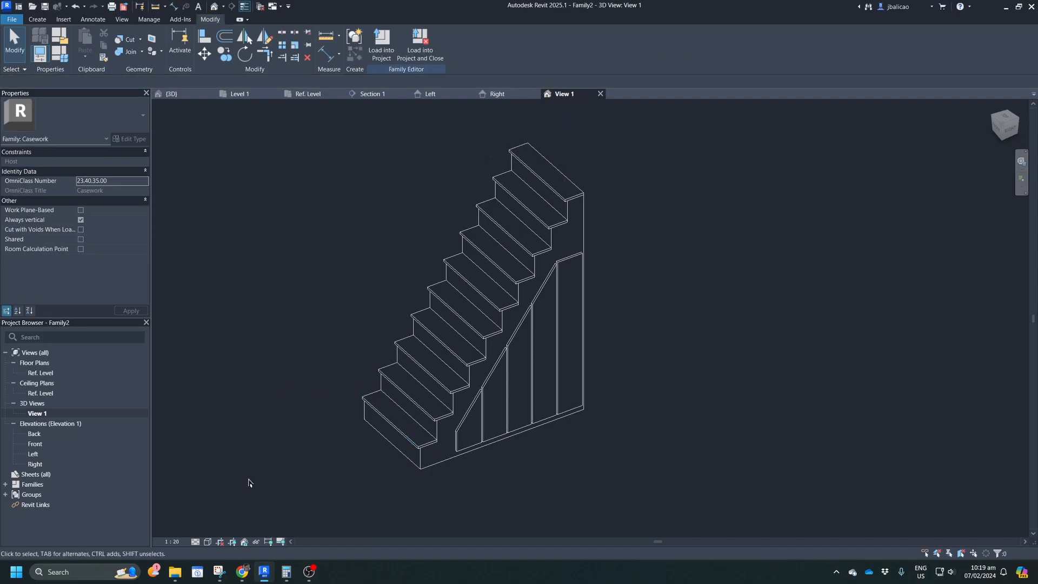
pyautogui.click(207, 542)
pyautogui.click(232, 525)
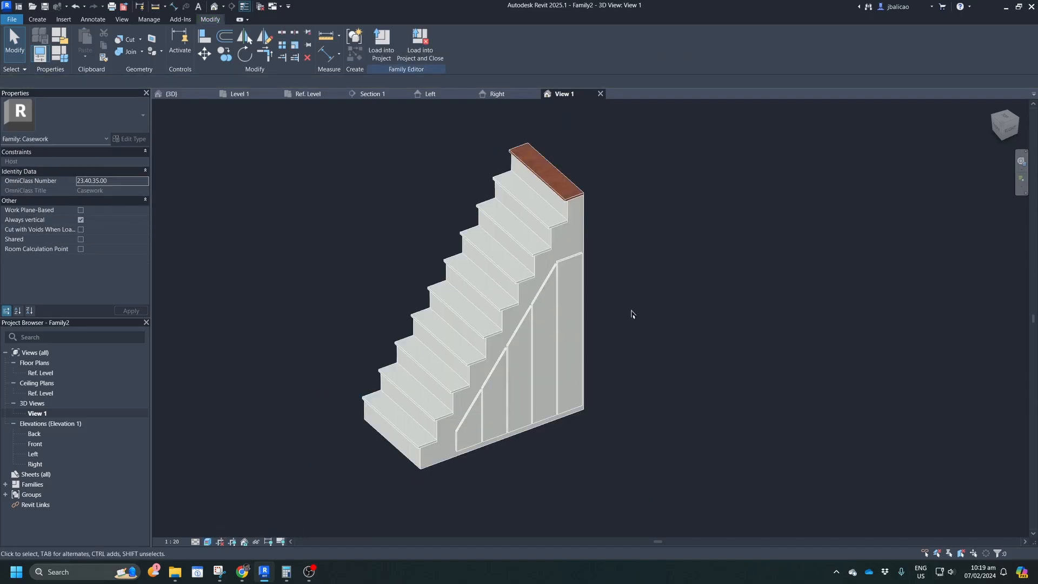
pyautogui.scroll(2, 563, 197)
pyautogui.scroll(-3, 605, 153)
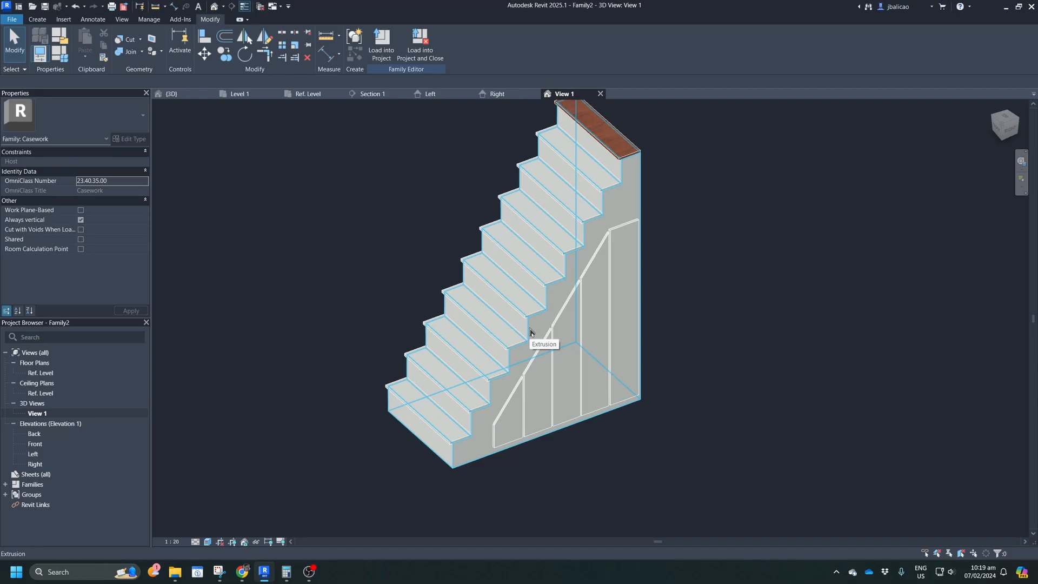
# In the right elevation, delete the three treads directly below the topmost mahogany tread.
pyautogui.click(602, 195)
pyautogui.click(591, 221)
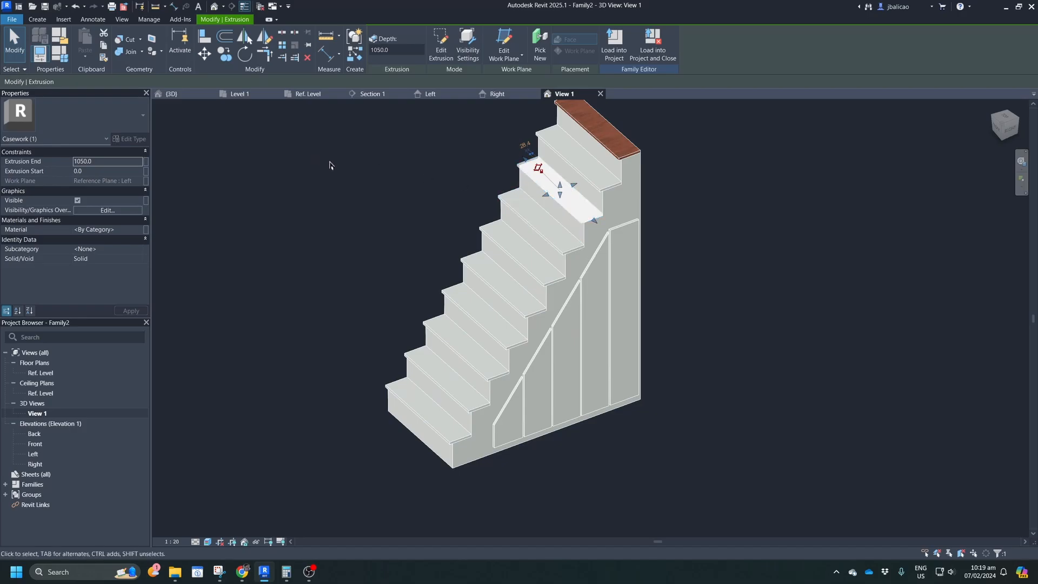
pyautogui.click(505, 96)
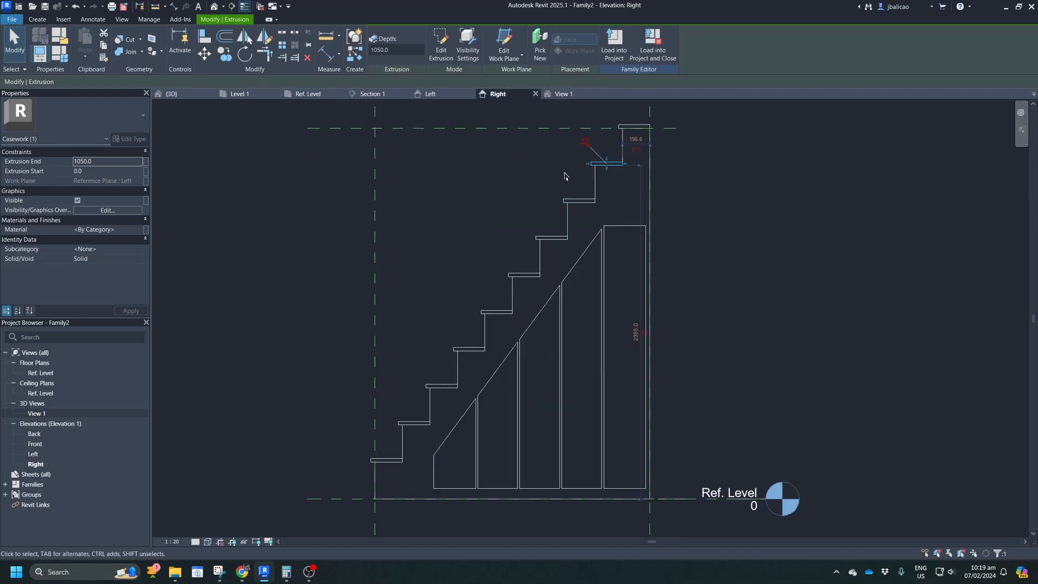
pyautogui.moveTo(514, 140); pyautogui.dragTo(619, 227)
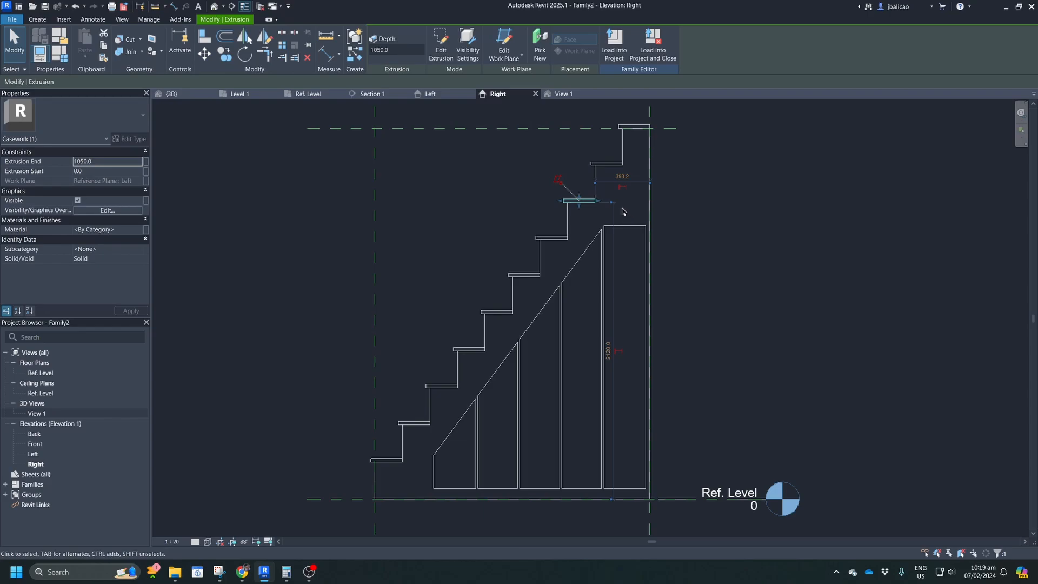
pyautogui.press('Delete')
pyautogui.click(608, 163)
pyautogui.press('Delete')
pyautogui.click(549, 237)
pyautogui.press('Delete')
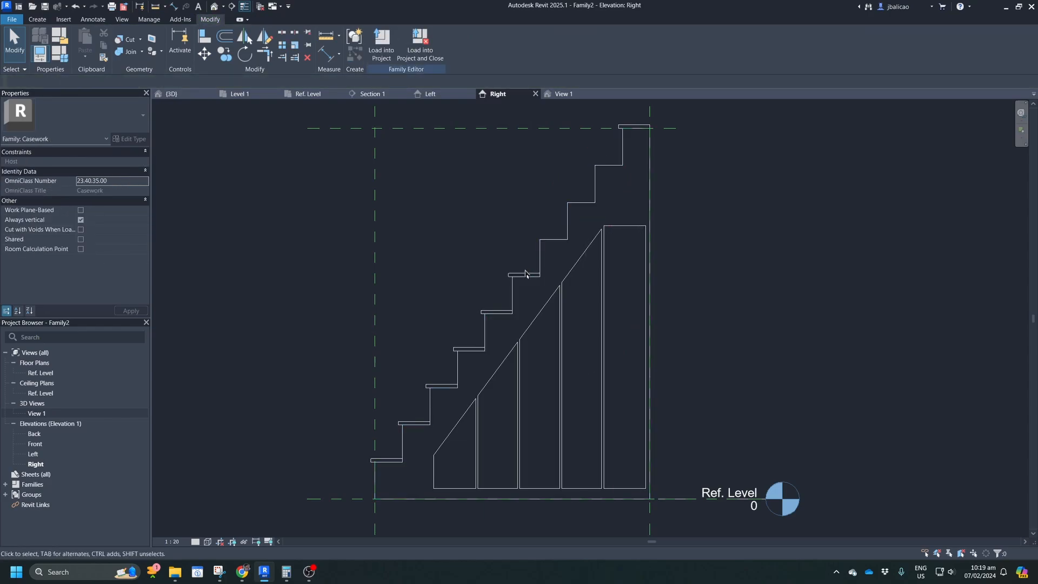
# Delete the remaining six treads without mahogany, working down to the first step.
pyautogui.click(524, 275)
pyautogui.press('Delete')
pyautogui.click(496, 311)
pyautogui.press('Delete')
pyautogui.click(468, 349)
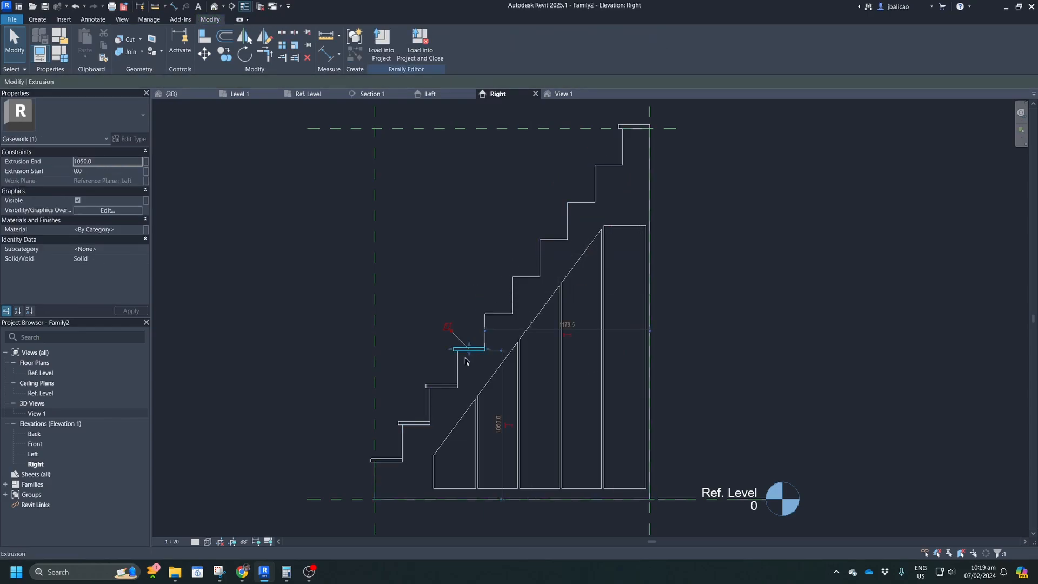
pyautogui.press('Delete')
pyautogui.click(441, 386)
pyautogui.press('Delete')
pyautogui.click(414, 423)
pyautogui.press('Delete')
pyautogui.click(390, 460)
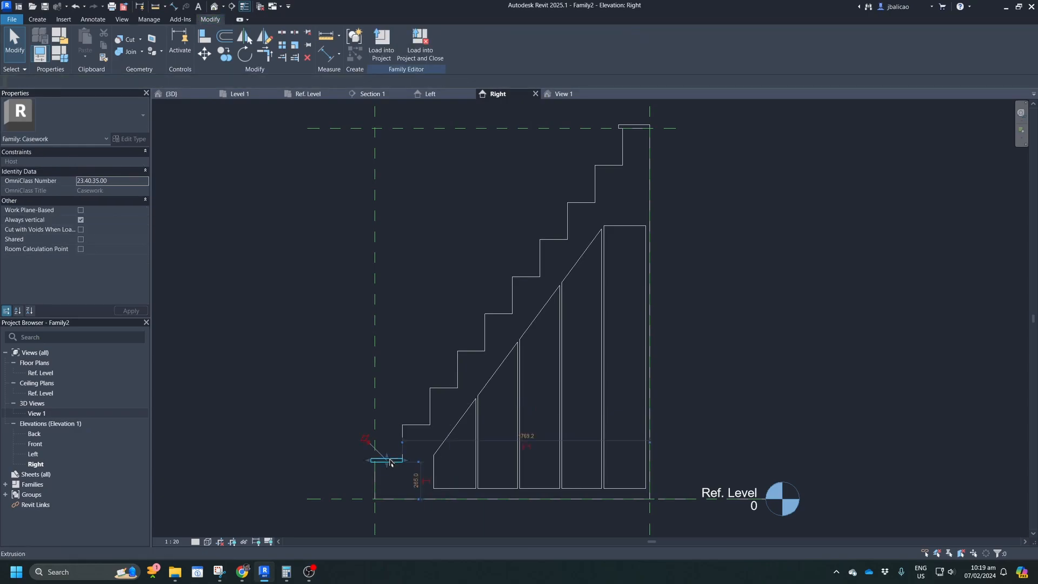
pyautogui.press('Delete')
# Move the mahogany tread from the top of the stair down to the next step, using its lower rear corner as the base point.
pyautogui.moveTo(631, 129); pyautogui.dragTo(621, 153, button='middle')
pyautogui.click(624, 150)
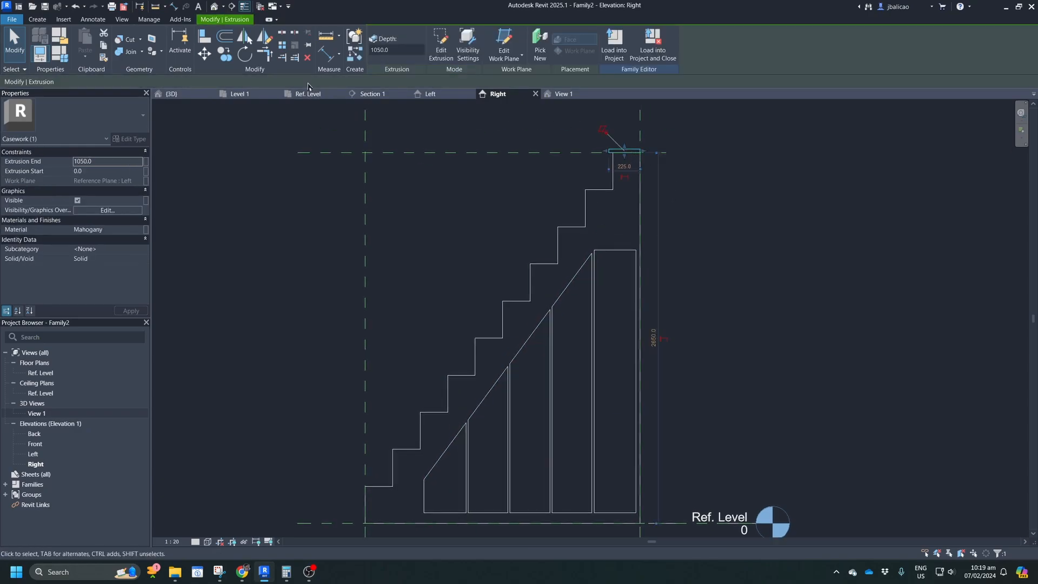
pyautogui.click(224, 58)
pyautogui.click(640, 153)
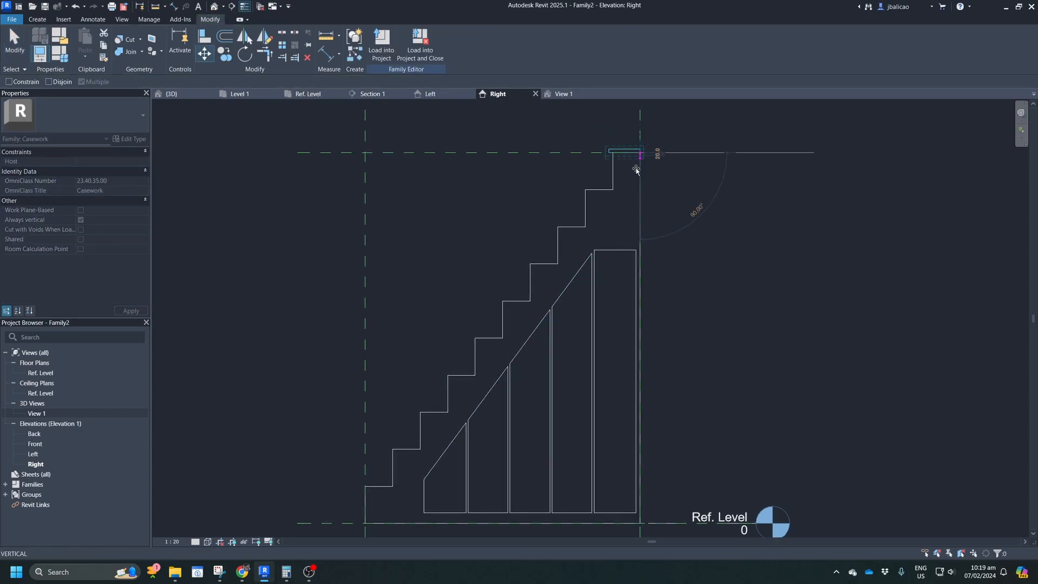
pyautogui.click(616, 191)
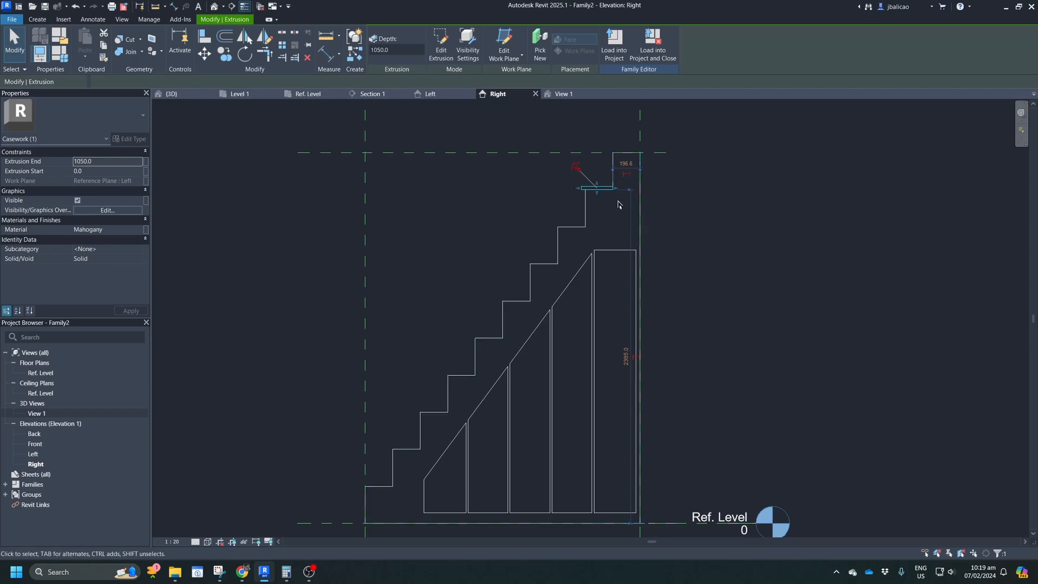
# Make multiple copies of the mahogany tread, placing them on the top step and the three steps below the original.
pyautogui.click(224, 56)
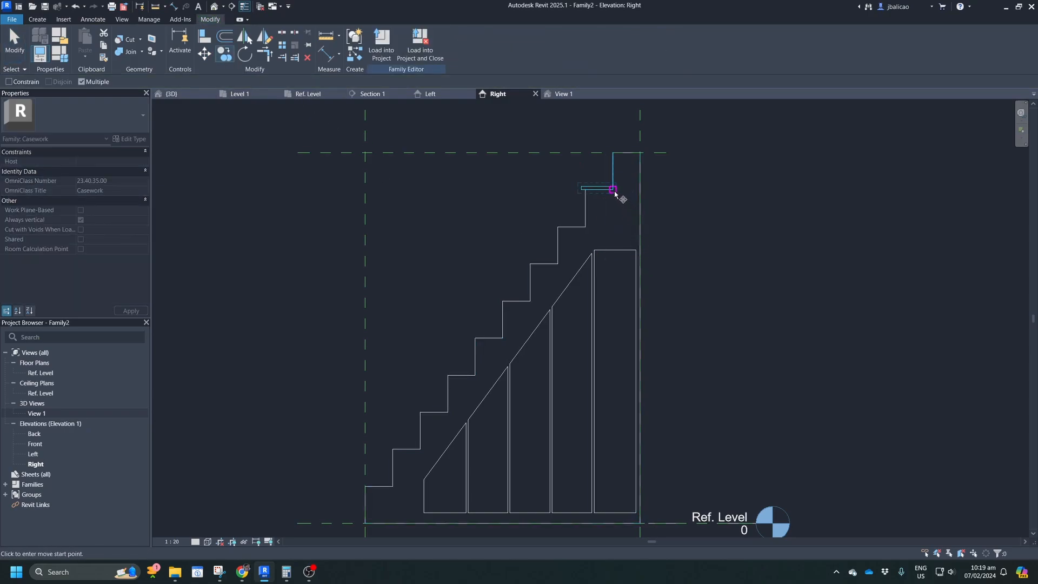
pyautogui.click(639, 153)
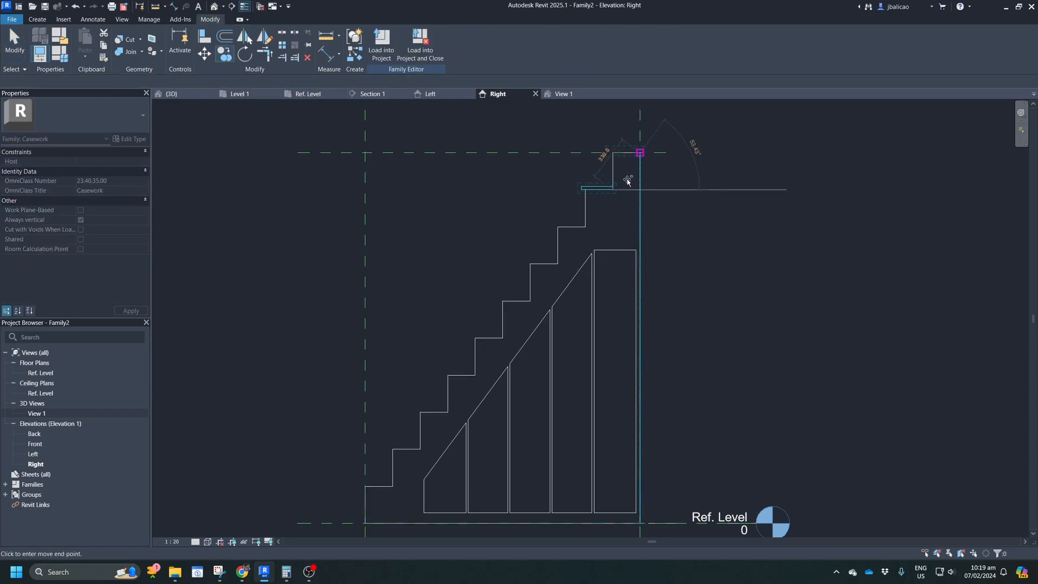
pyautogui.click(587, 227)
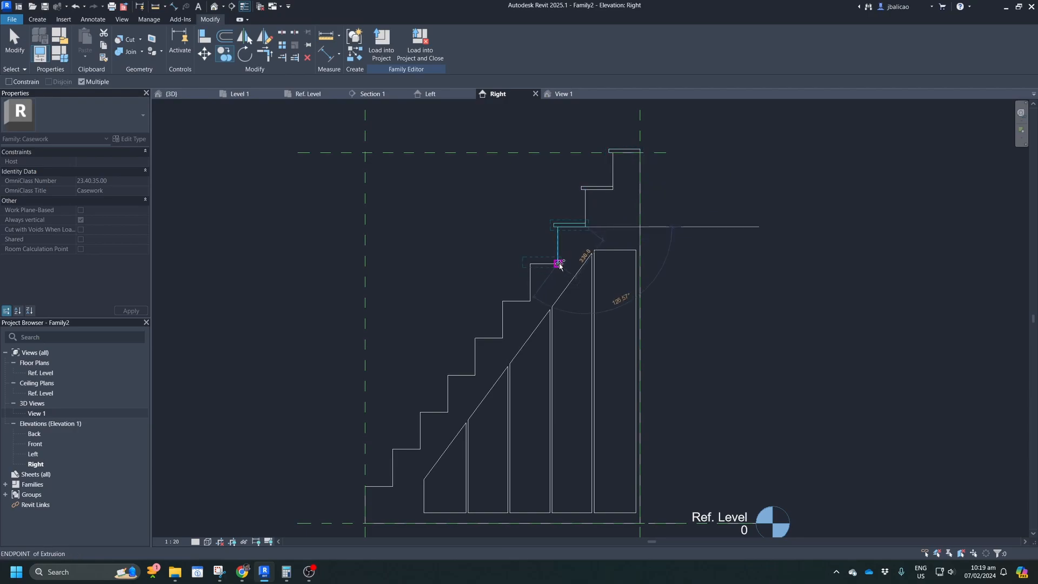
pyautogui.click(554, 280)
pyautogui.click(530, 298)
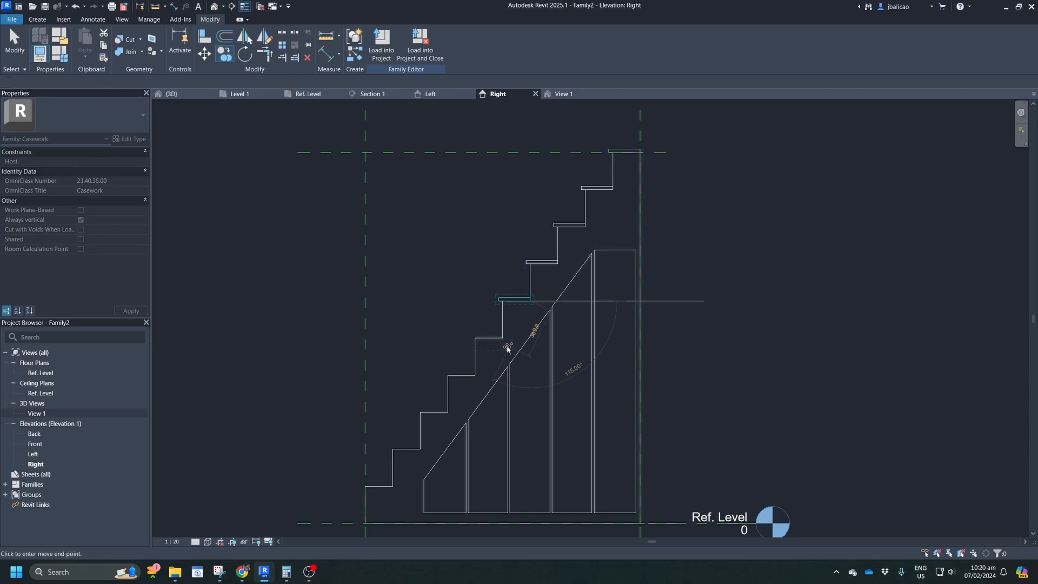
# Place mahogany tread copies at the inner corners of the five lowest steps and end the copying.
pyautogui.click(502, 338)
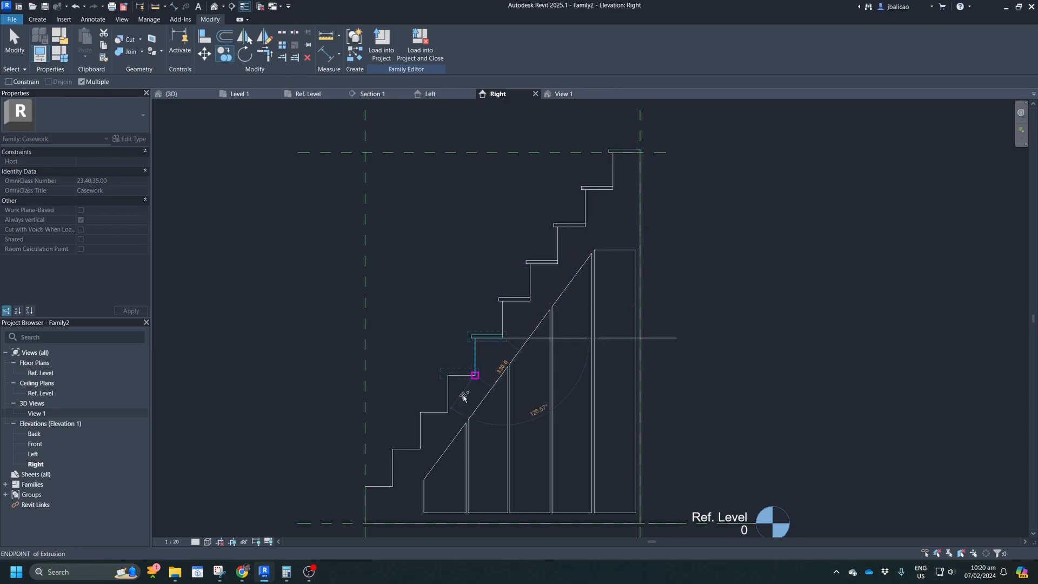
pyautogui.click(475, 375)
pyautogui.click(448, 412)
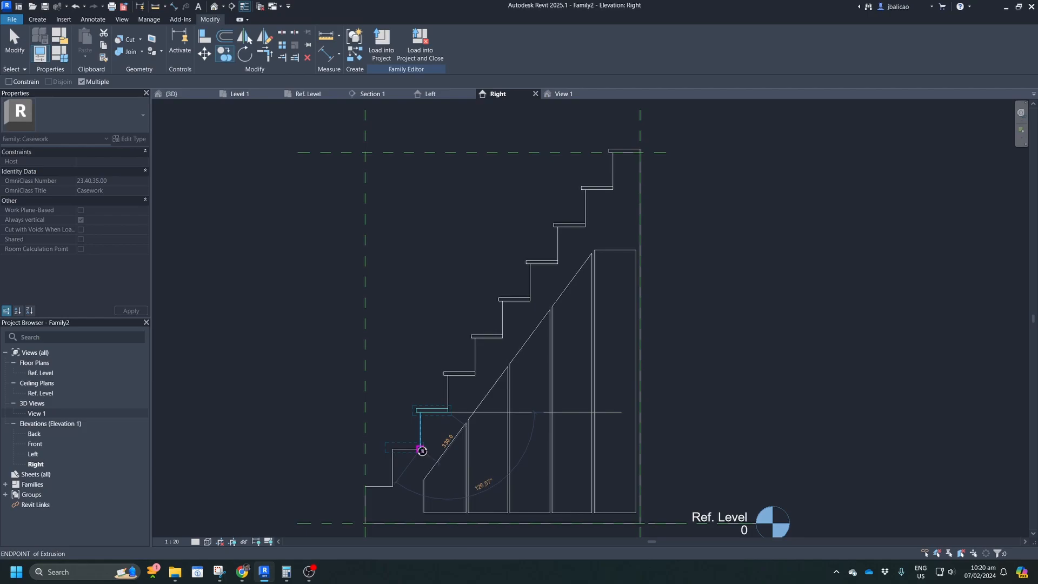
pyautogui.click(421, 450)
pyautogui.click(394, 485)
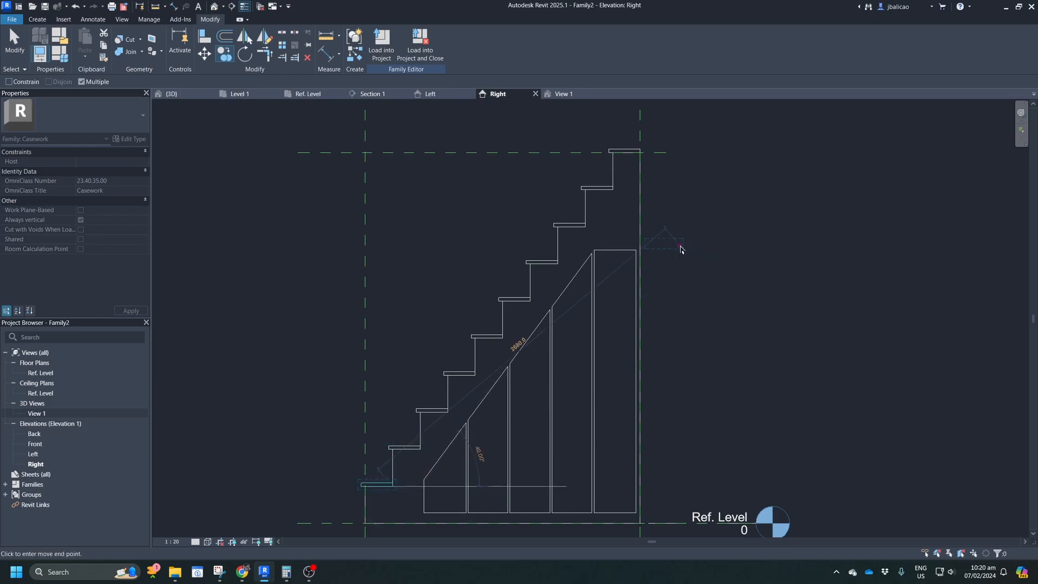
pyautogui.press('Escape')
pyautogui.press('Escape')
# In View 1, assign the Mahogany material to the door panel extrusion under the stair.
pyautogui.scroll(-3, 680, 249)
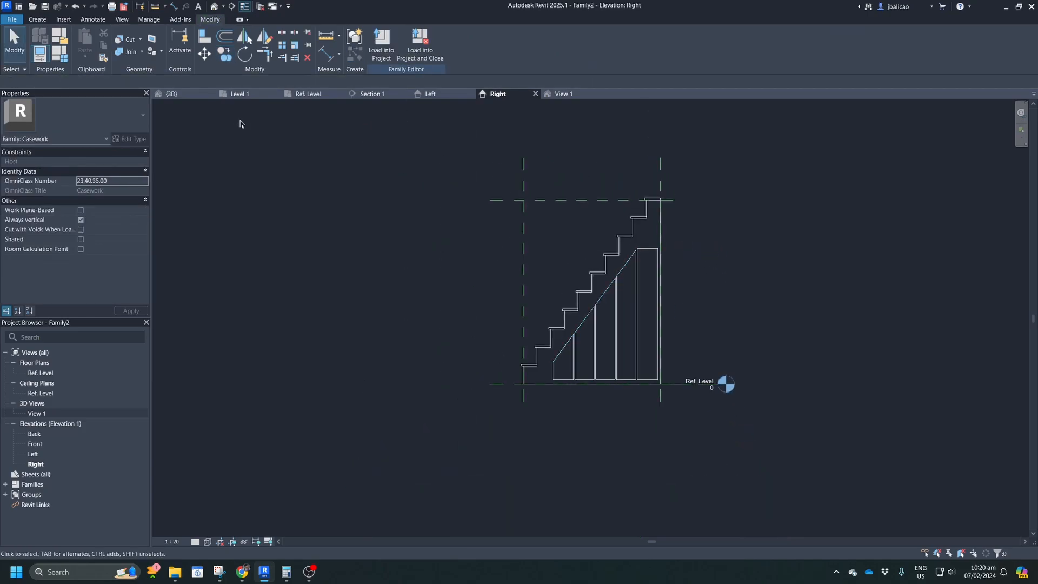
pyautogui.click(560, 95)
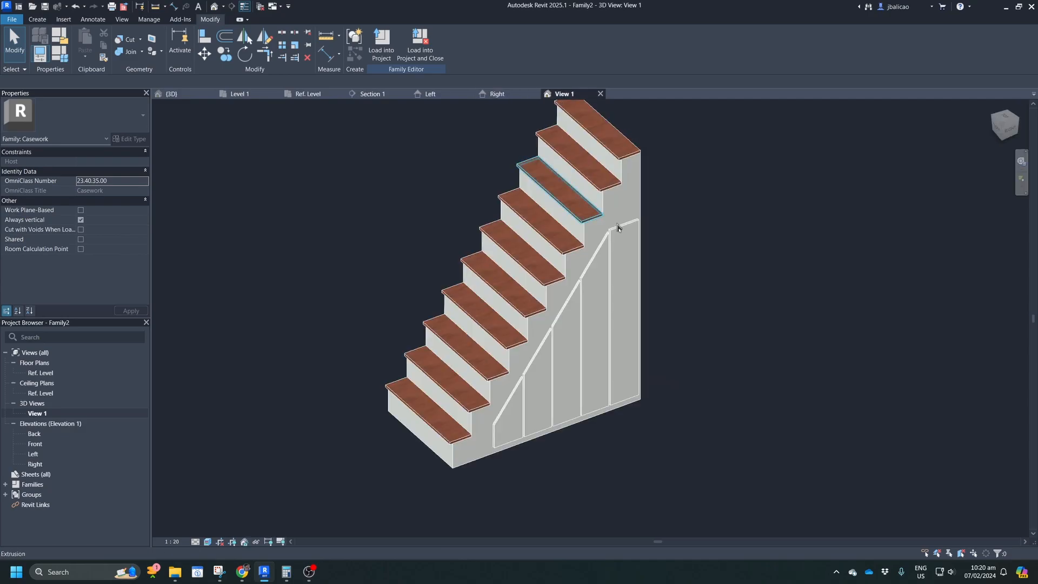
pyautogui.click(564, 314)
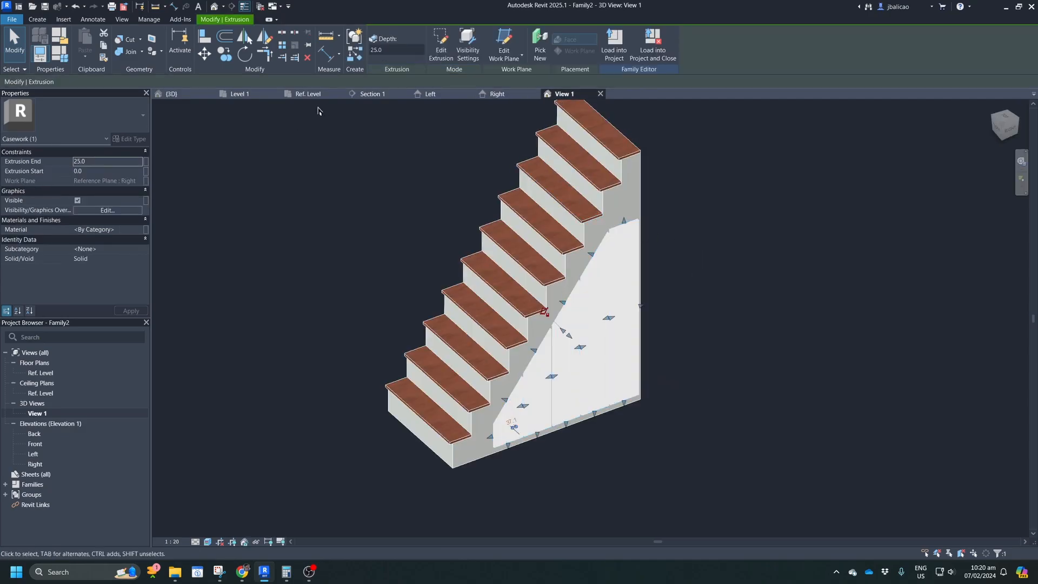
pyautogui.click(145, 231)
pyautogui.click(140, 229)
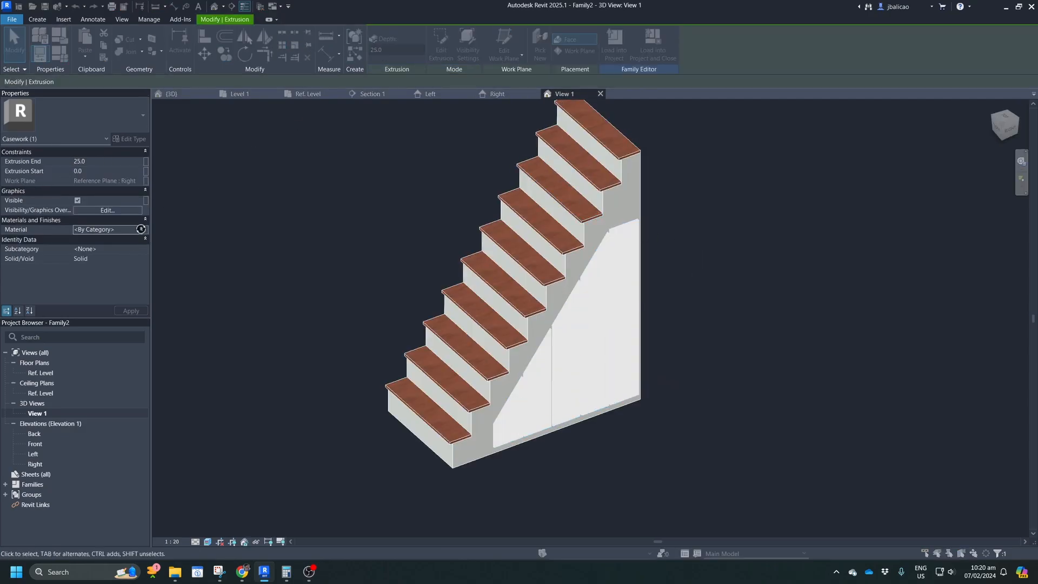
pyautogui.click(796, 128)
pyautogui.click(885, 396)
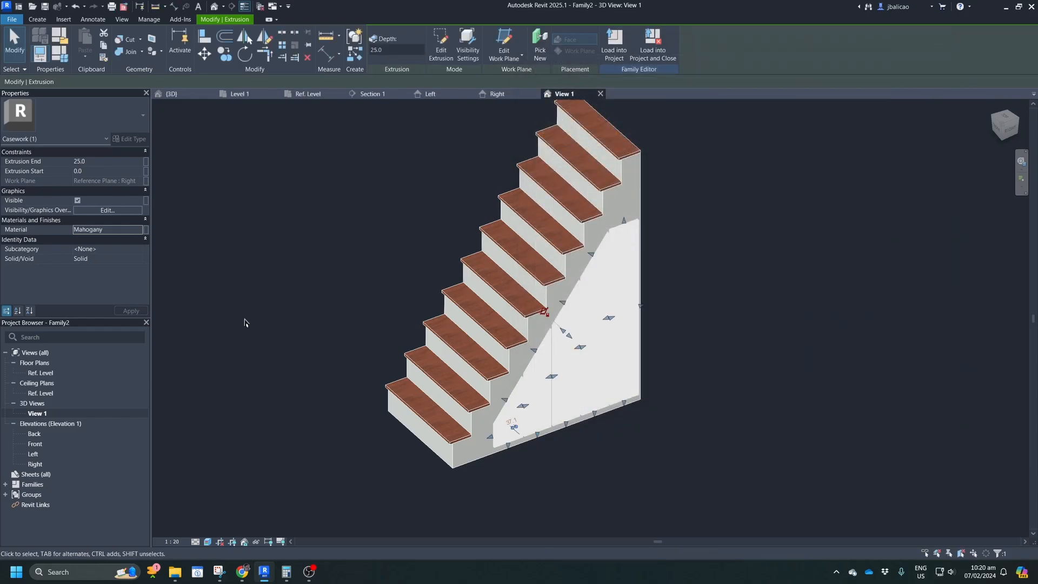
pyautogui.click(159, 266)
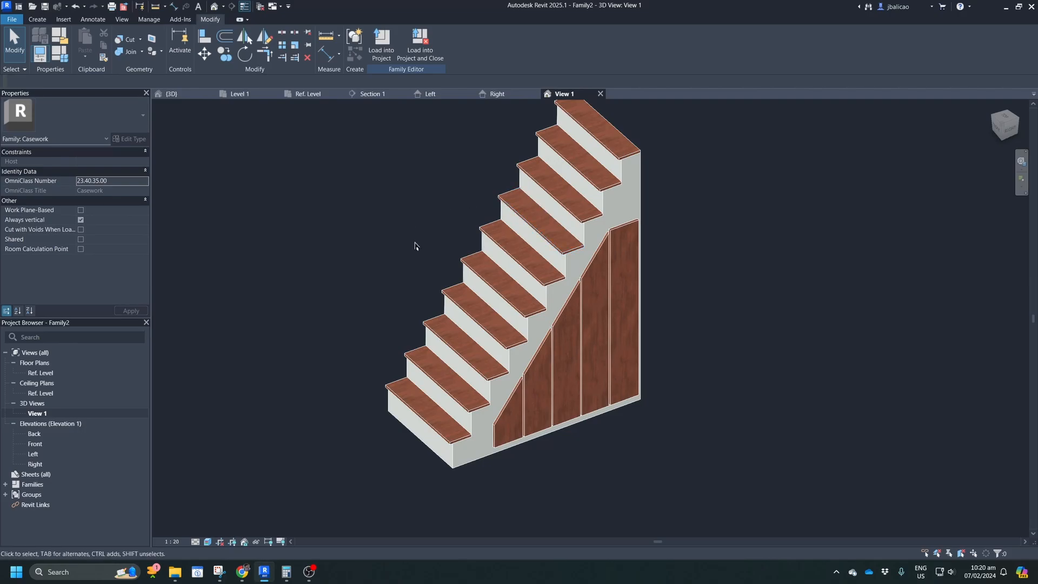
# View the bungalow project's 3D view, dismissing the save reminder.
pyautogui.click(168, 96)
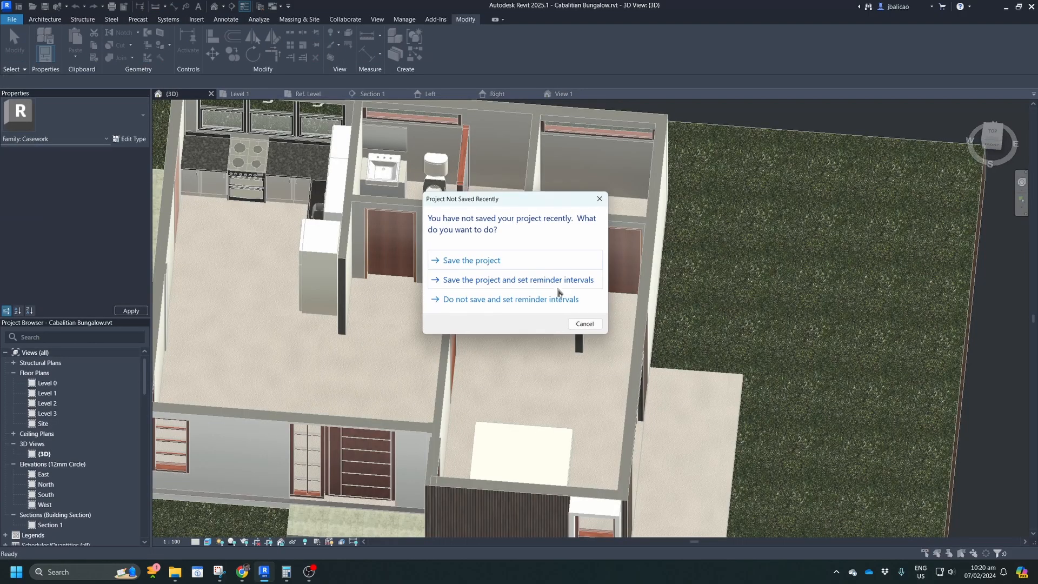
pyautogui.click(599, 199)
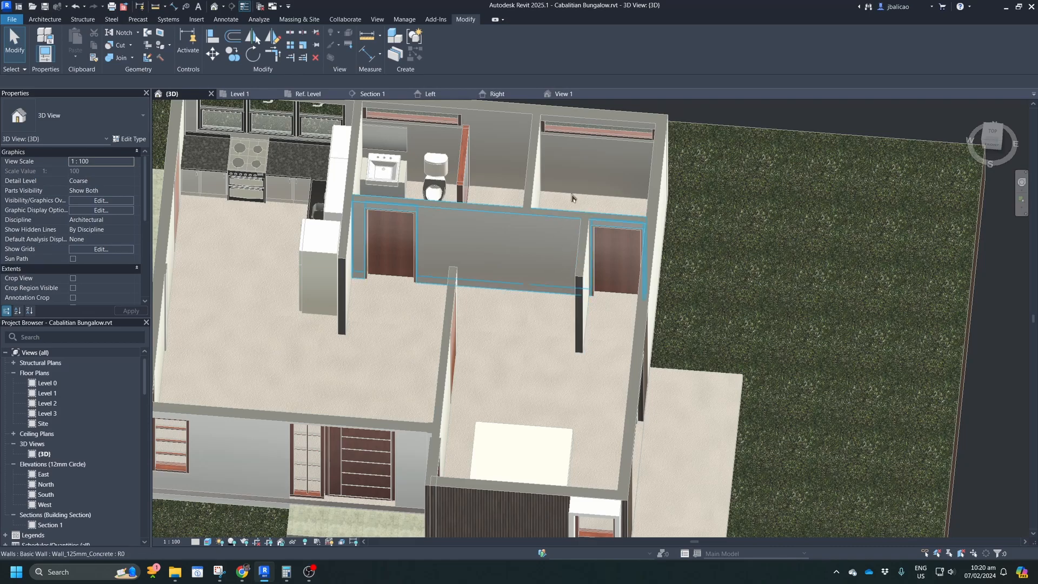
# In the Right elevation, start a solid extrusion and trace its profile beneath the treads and up the risers of the three lowest steps.
pyautogui.click(497, 94)
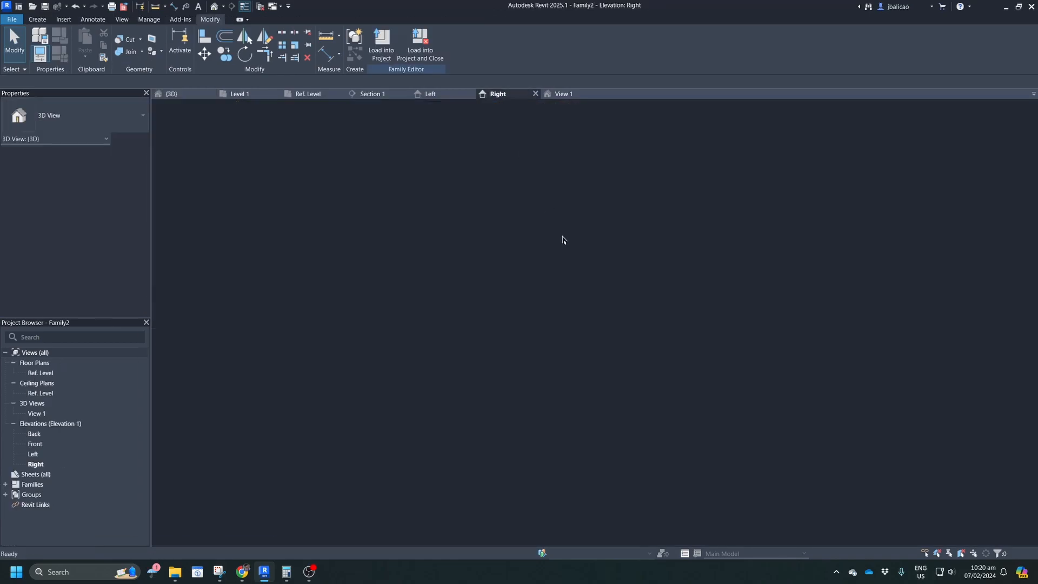
pyautogui.scroll(2, 557, 340)
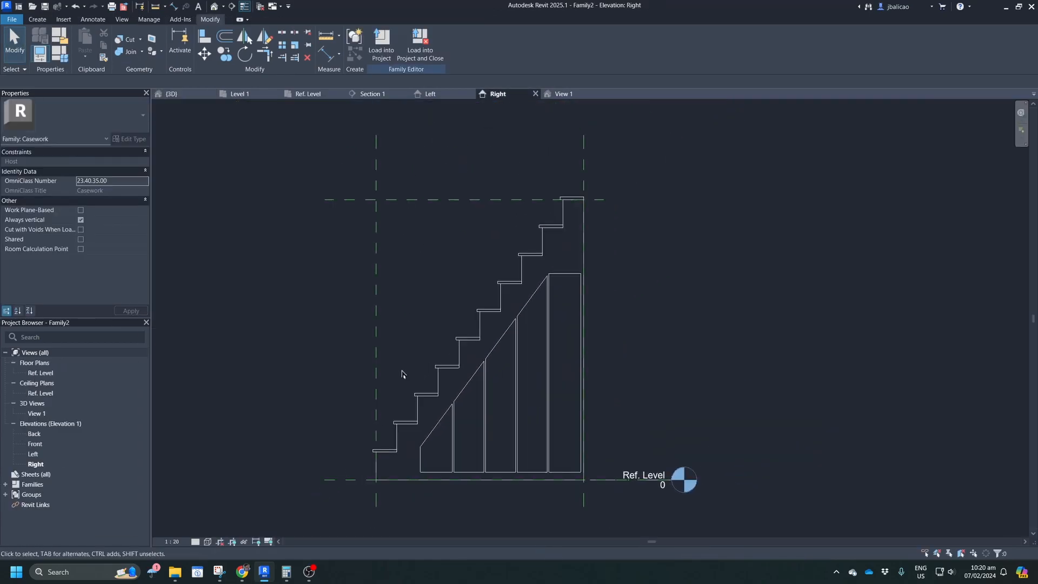
pyautogui.click(37, 19)
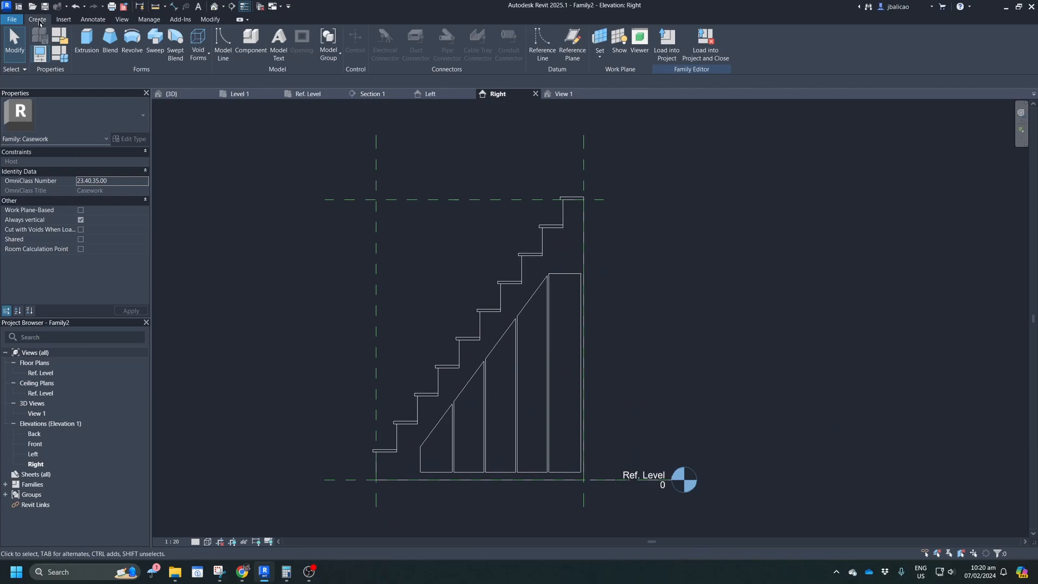
pyautogui.click(81, 43)
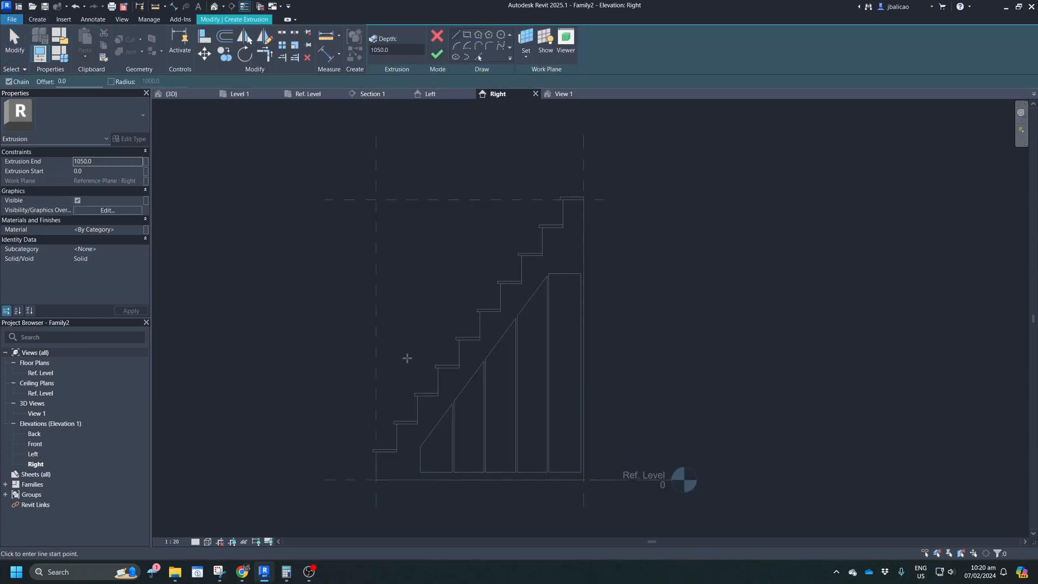
pyautogui.scroll(2, 377, 456)
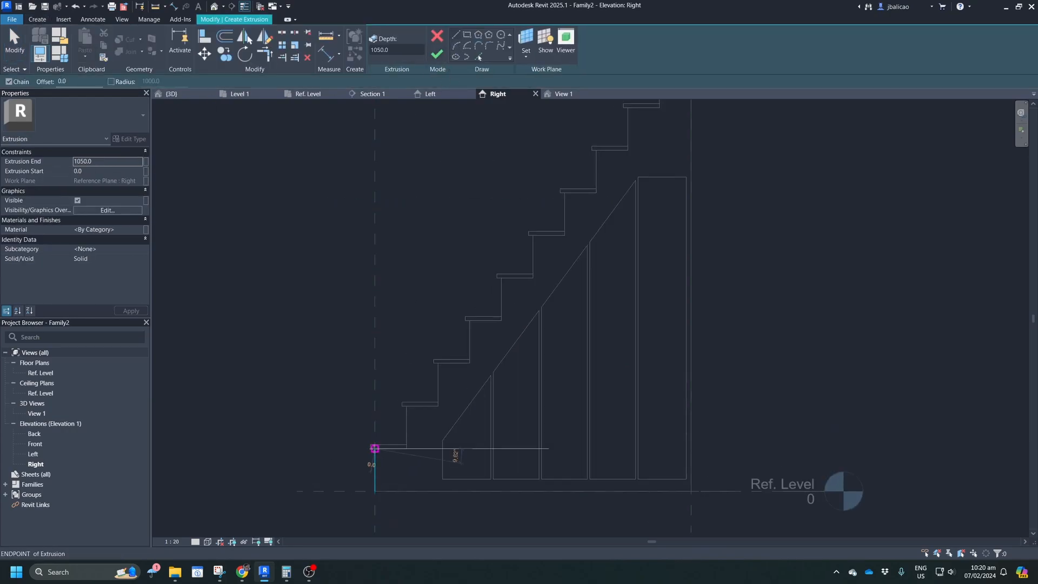
pyautogui.click(373, 447)
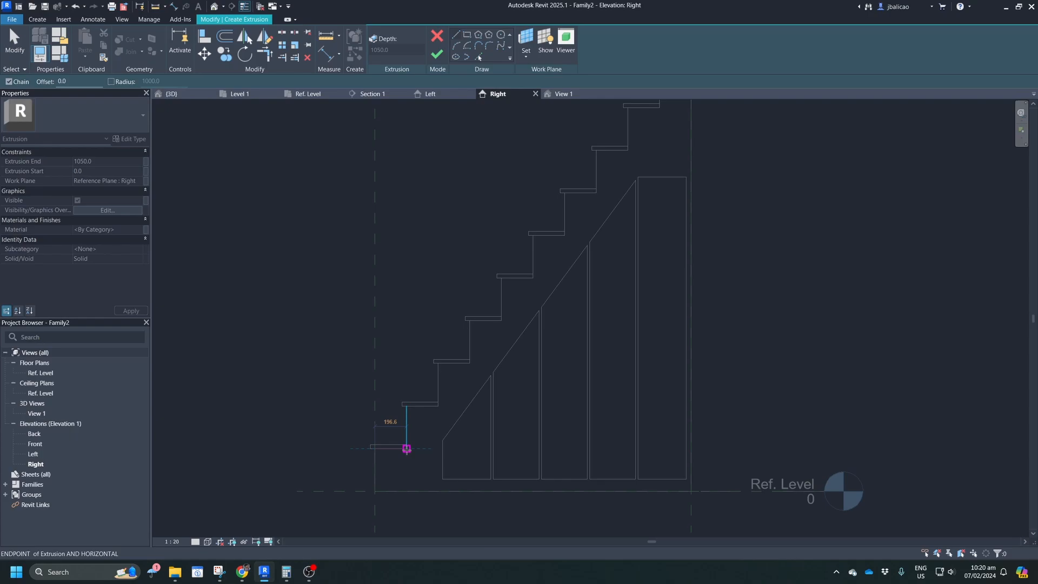
pyautogui.click(406, 448)
pyautogui.click(407, 404)
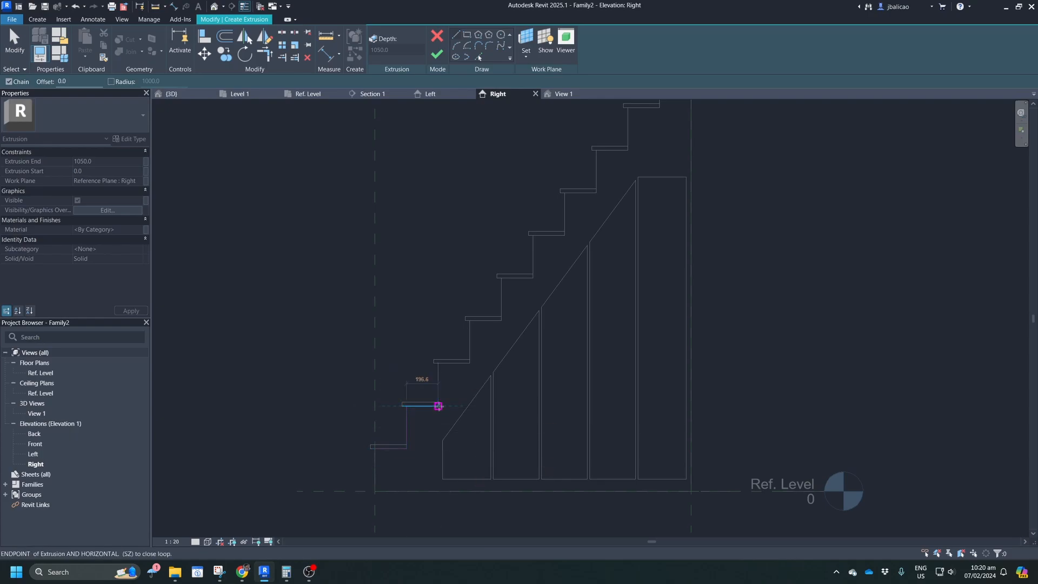
pyautogui.click(438, 404)
pyautogui.click(438, 362)
pyautogui.click(469, 362)
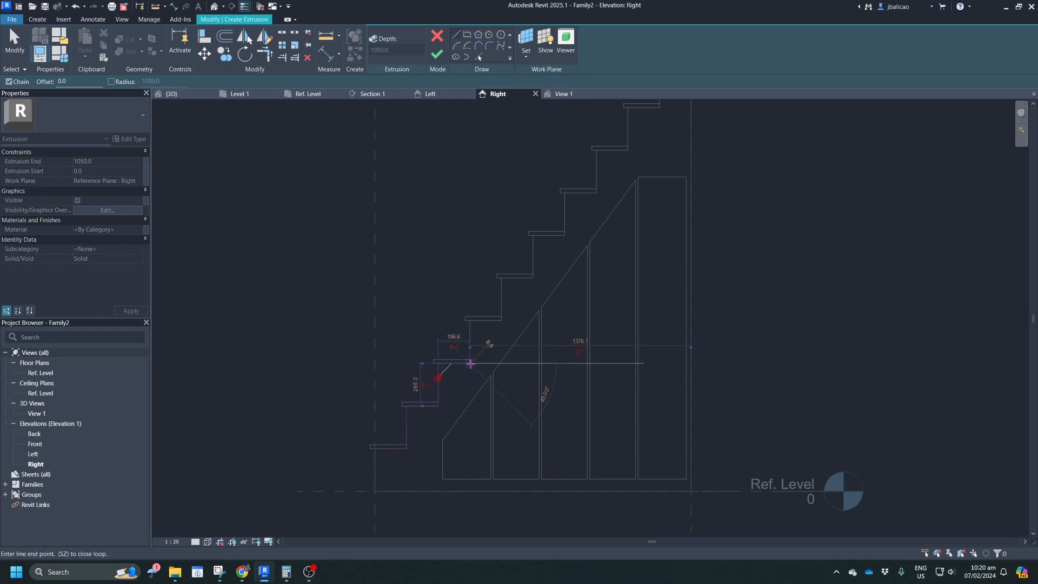
# Continue the extrusion profile along the risers and tread undersides of the middle steps.
pyautogui.click(469, 320)
pyautogui.click(501, 320)
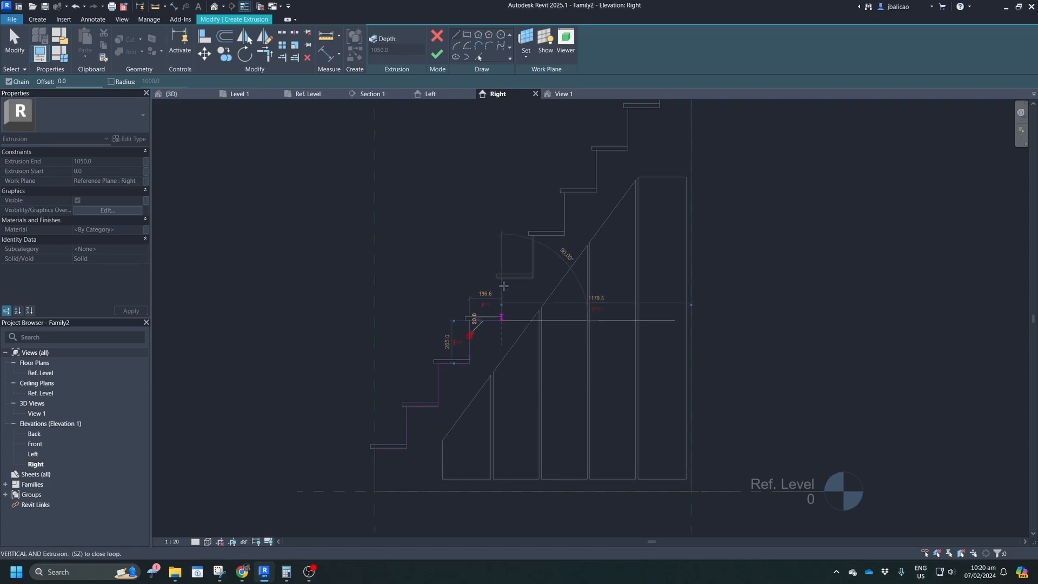
pyautogui.click(501, 277)
pyautogui.click(534, 277)
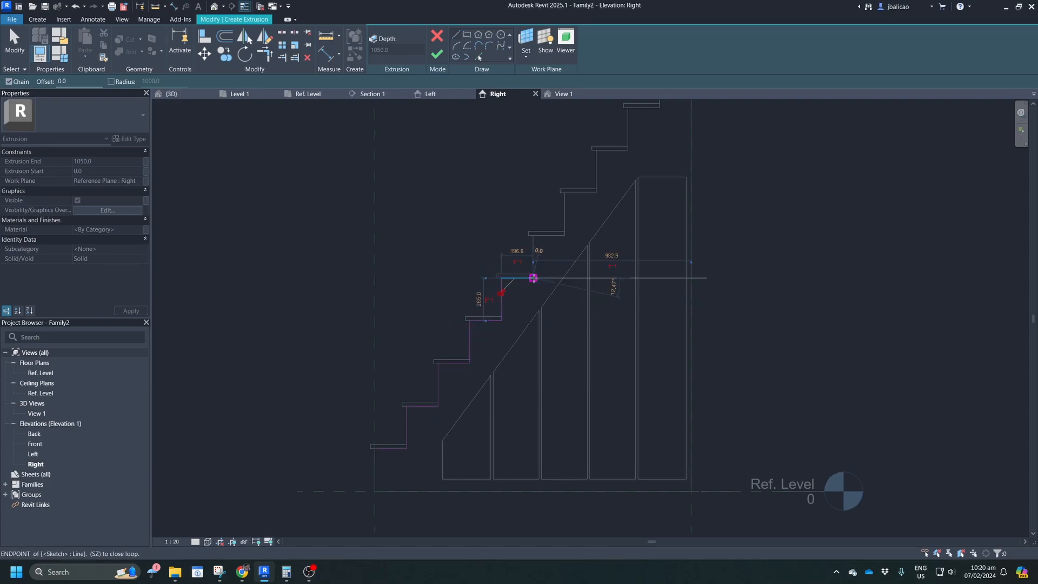
pyautogui.click(533, 235)
pyautogui.click(565, 235)
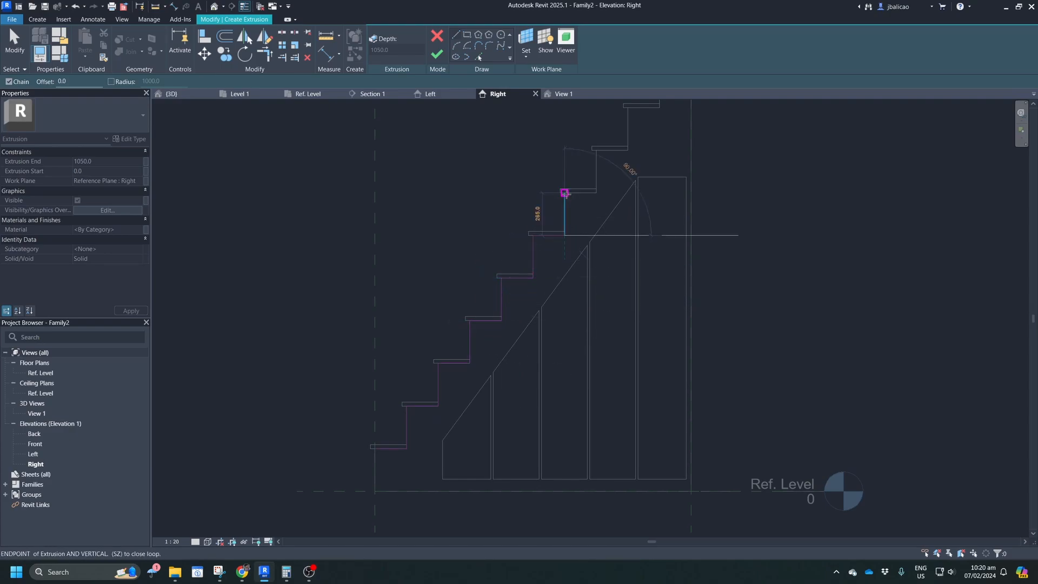
pyautogui.click(564, 192)
pyautogui.click(597, 193)
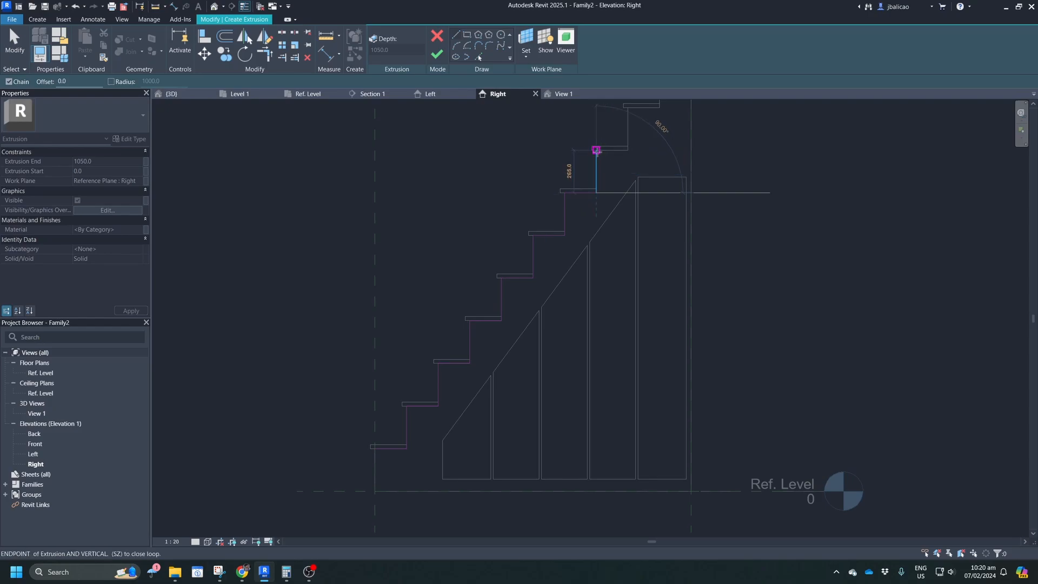
pyautogui.click(596, 151)
# Trace the profile up the top steps and close it along the top reference plane and the vertical plane at the stair's foot.
pyautogui.moveTo(596, 151)
pyautogui.mouseDown(button='middle')
pyautogui.moveTo(552, 315)
pyautogui.moveTo(512, 336)
pyautogui.mouseUp(button='middle')
pyautogui.click(509, 314)
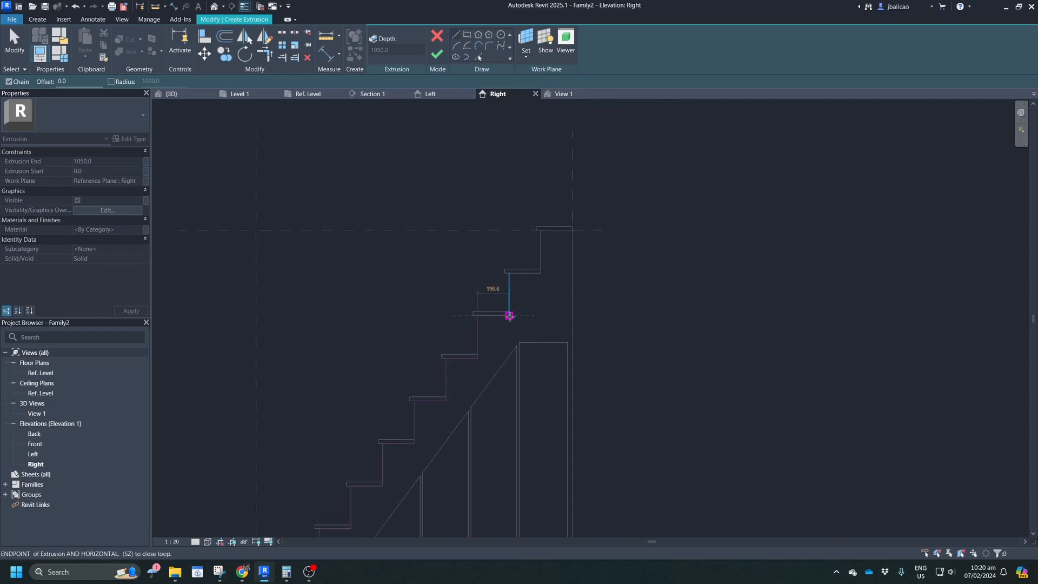
pyautogui.click(508, 272)
pyautogui.click(540, 272)
pyautogui.click(541, 229)
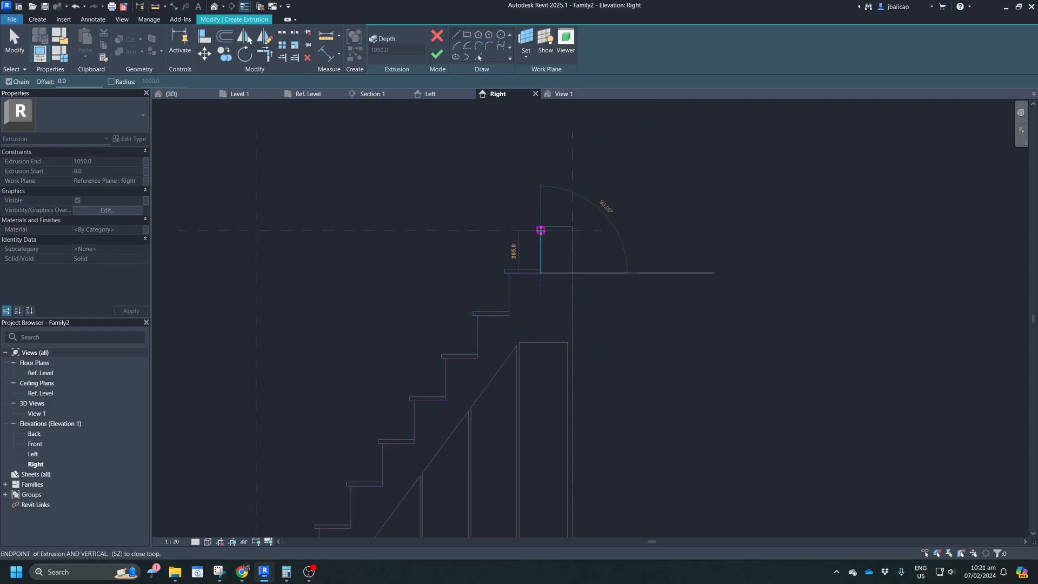
pyautogui.moveTo(413, 260); pyautogui.dragTo(611, 226, button='middle')
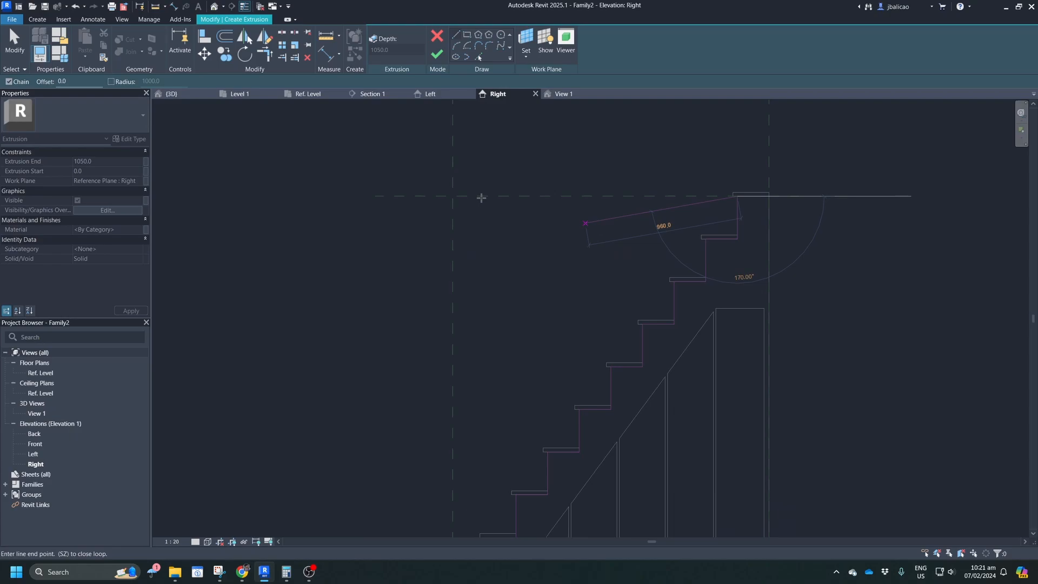
pyautogui.click(454, 195)
pyautogui.moveTo(459, 350); pyautogui.dragTo(460, 226, button='middle')
pyautogui.click(460, 453)
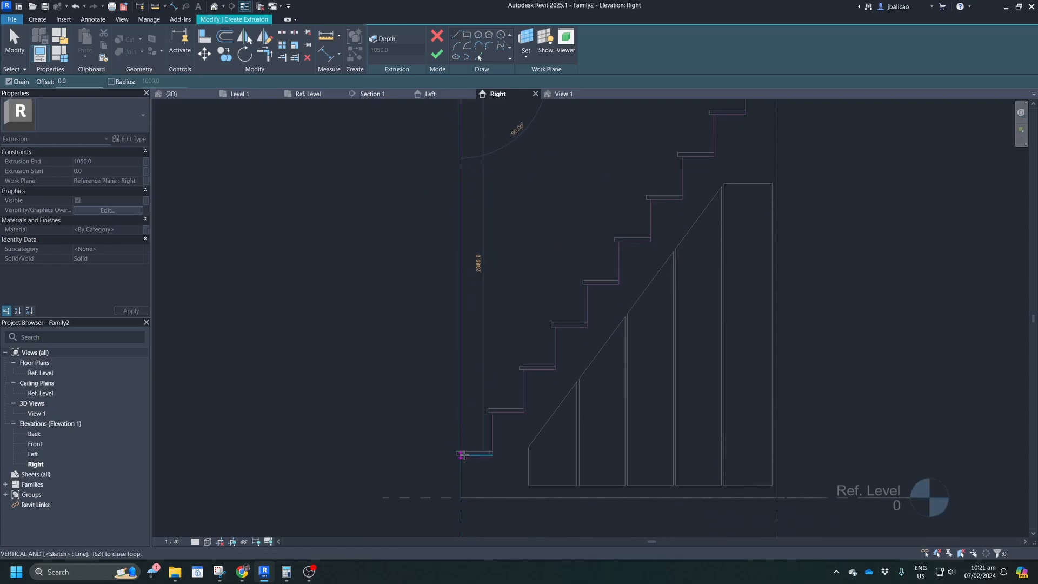
pyautogui.scroll(-3, 493, 368)
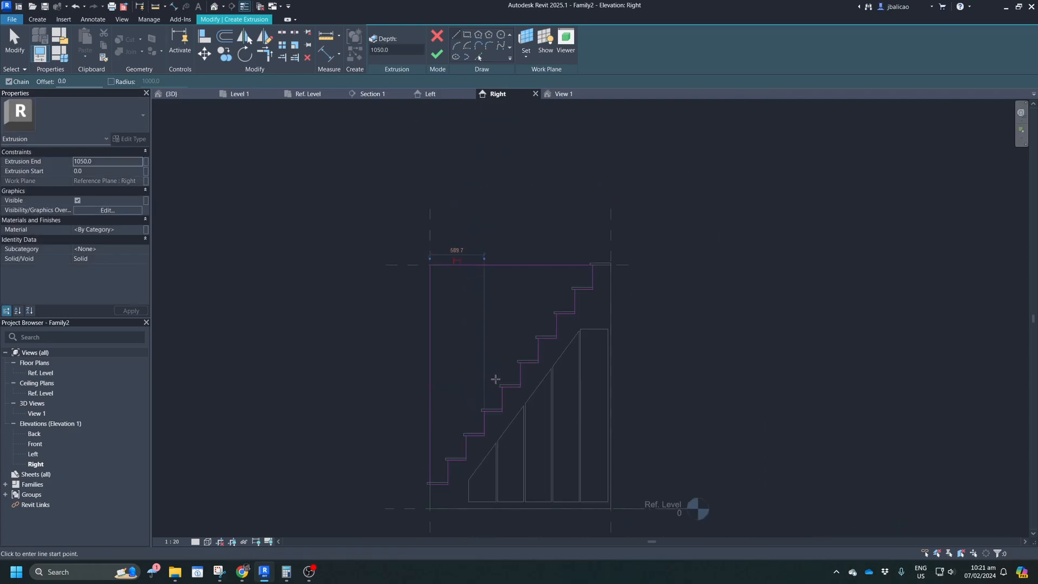
# Set the stair-profile extrusion's end to 100 and finish the sketch.
pyautogui.click(108, 161)
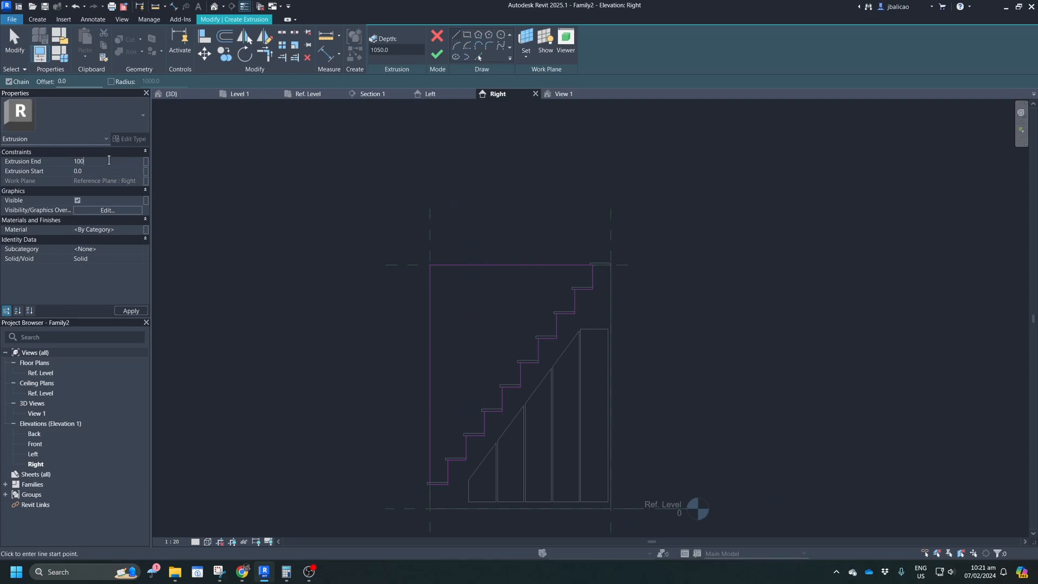
pyautogui.click(132, 312)
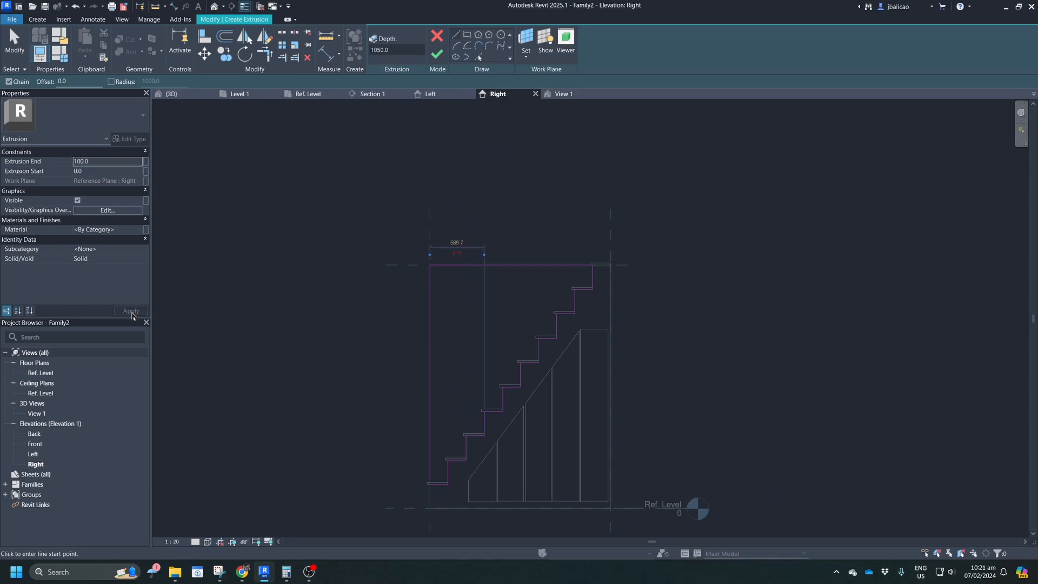
pyautogui.click(437, 54)
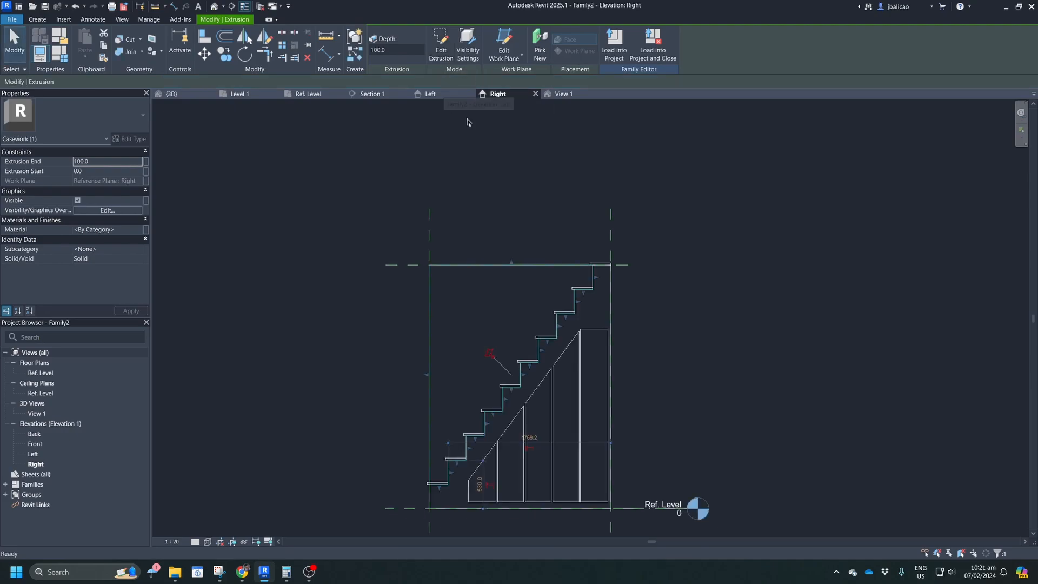
# In the Ref. Level plan, examine how the new side extrusion sits relative to the treads, stair body and door panels.
pyautogui.click(312, 95)
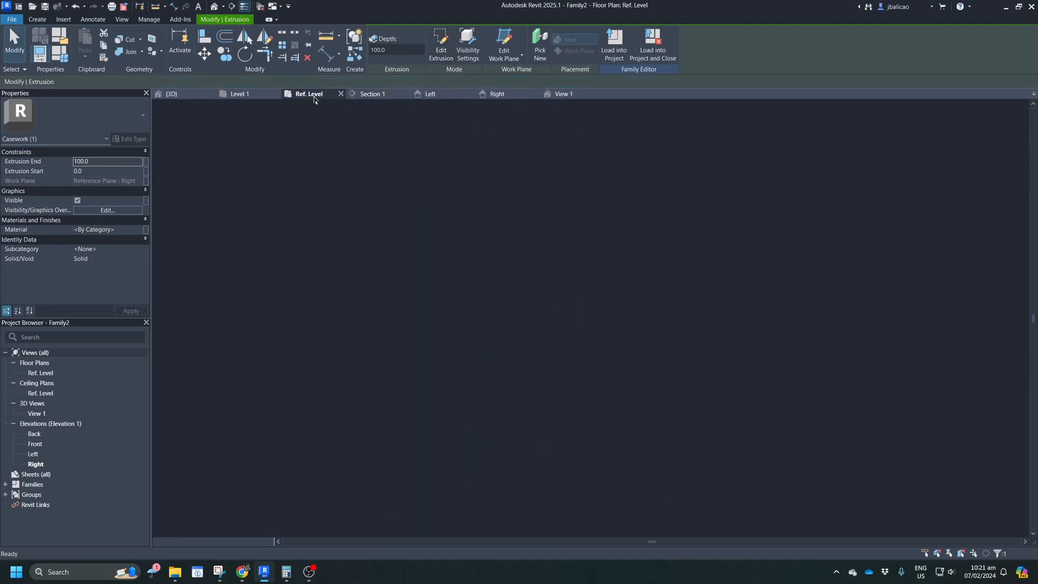
pyautogui.scroll(2, 509, 347)
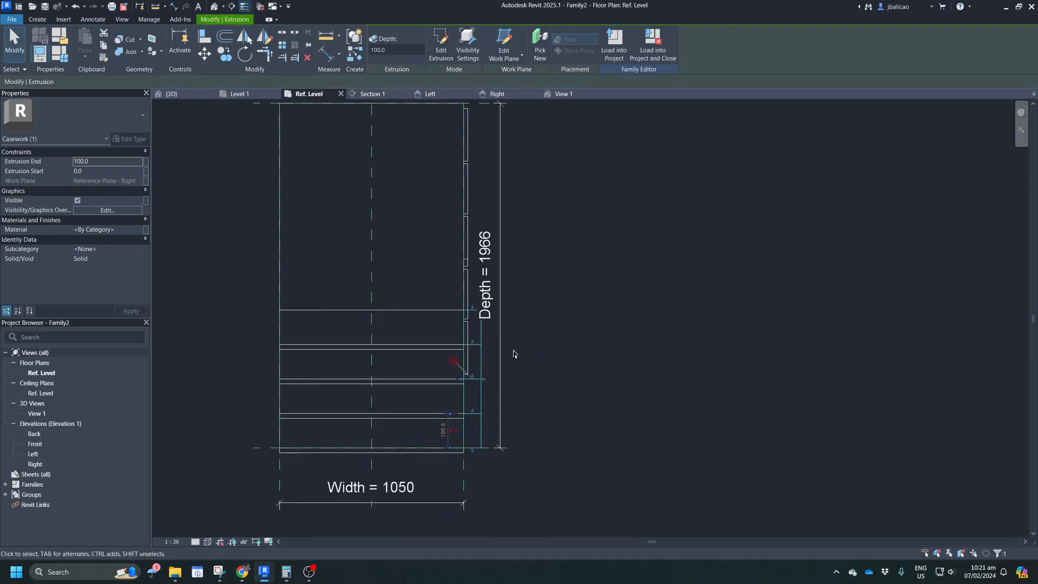
pyautogui.press('Escape')
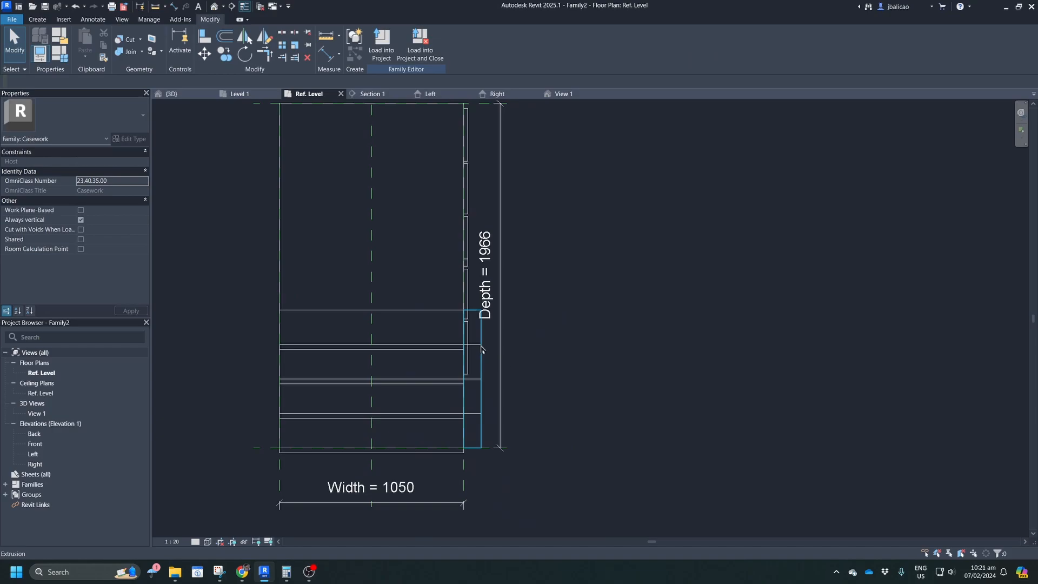
pyautogui.click(482, 344)
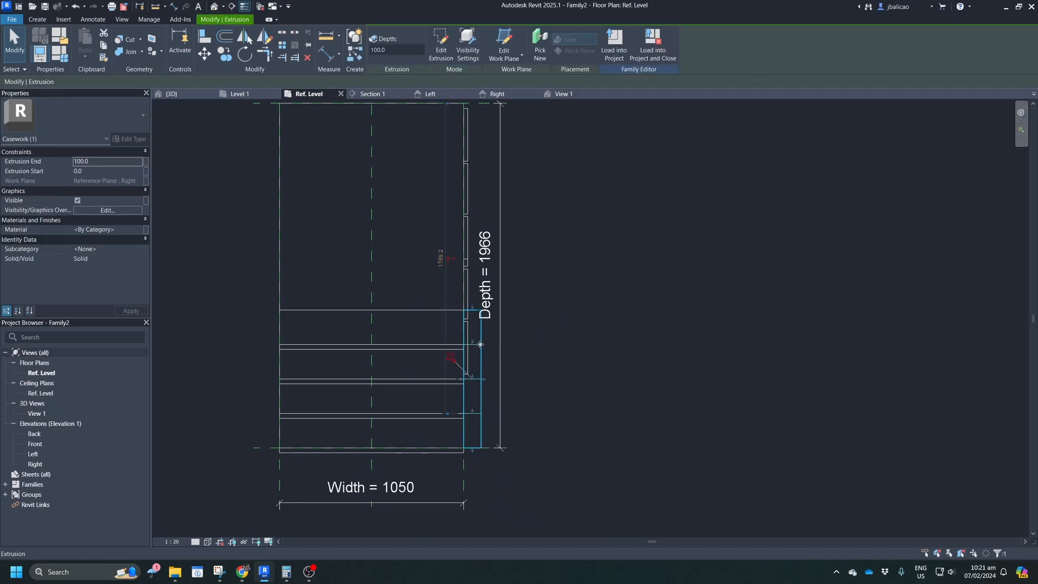
pyautogui.press('Escape')
pyautogui.click(410, 349)
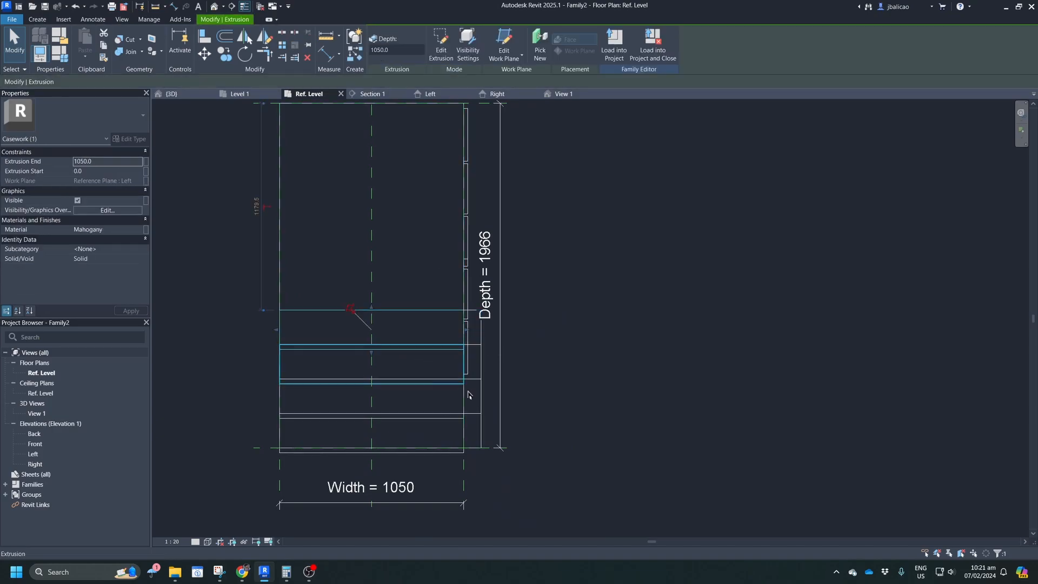
pyautogui.press('Escape')
pyautogui.moveTo(457, 181); pyautogui.dragTo(465, 228, button='middle')
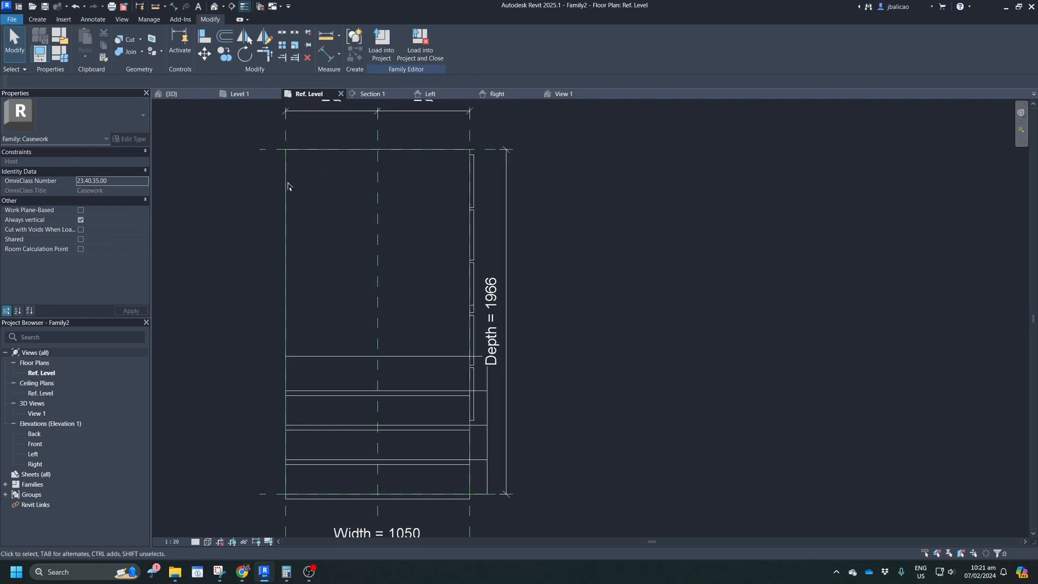
pyautogui.click(286, 184)
pyautogui.moveTo(394, 217); pyautogui.dragTo(405, 130, button='middle')
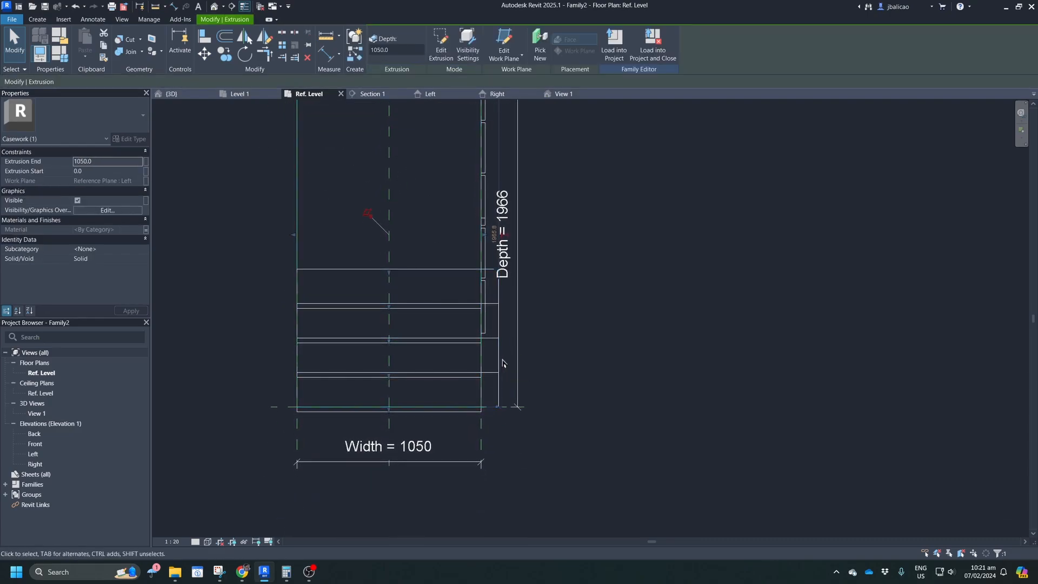
# Set the family's Width dimension to 1150.
pyautogui.click(423, 452)
pyautogui.click(403, 456)
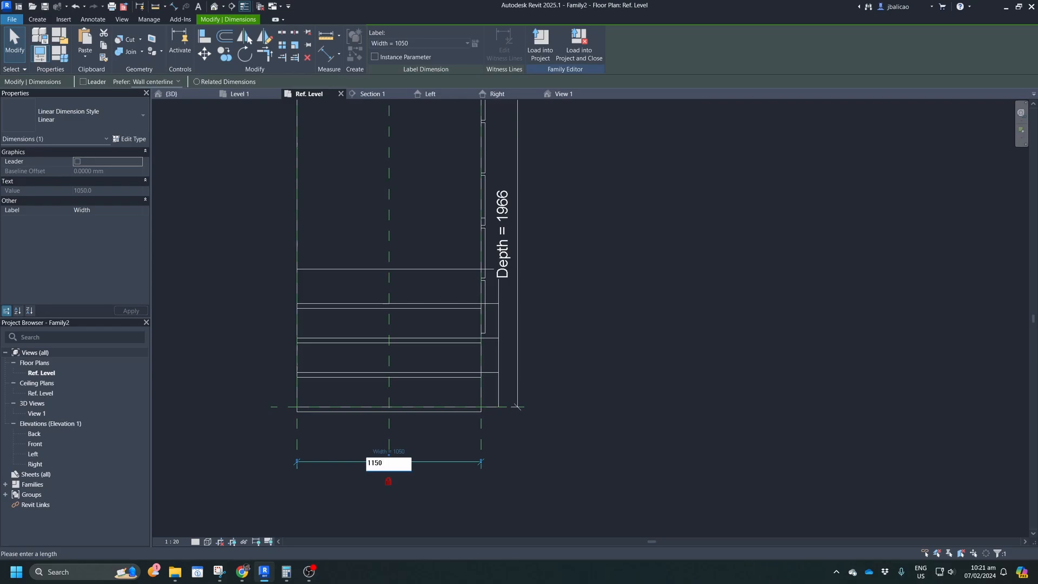
pyautogui.press('Return')
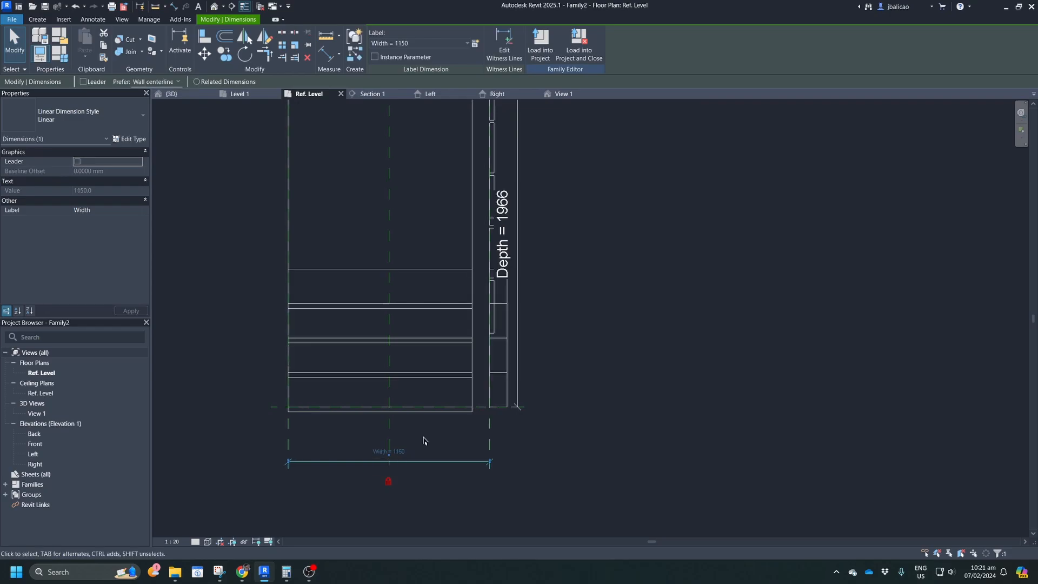
pyautogui.moveTo(441, 405); pyautogui.dragTo(414, 444, button='middle')
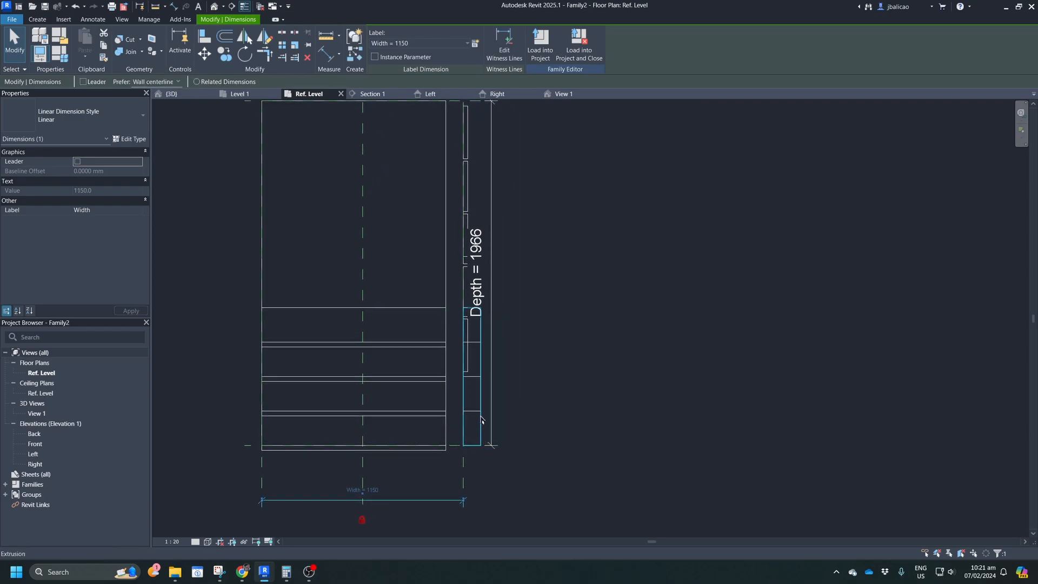
# Try to move the new side extrusion inward from its outer corner to the Right reference plane.
pyautogui.click(481, 419)
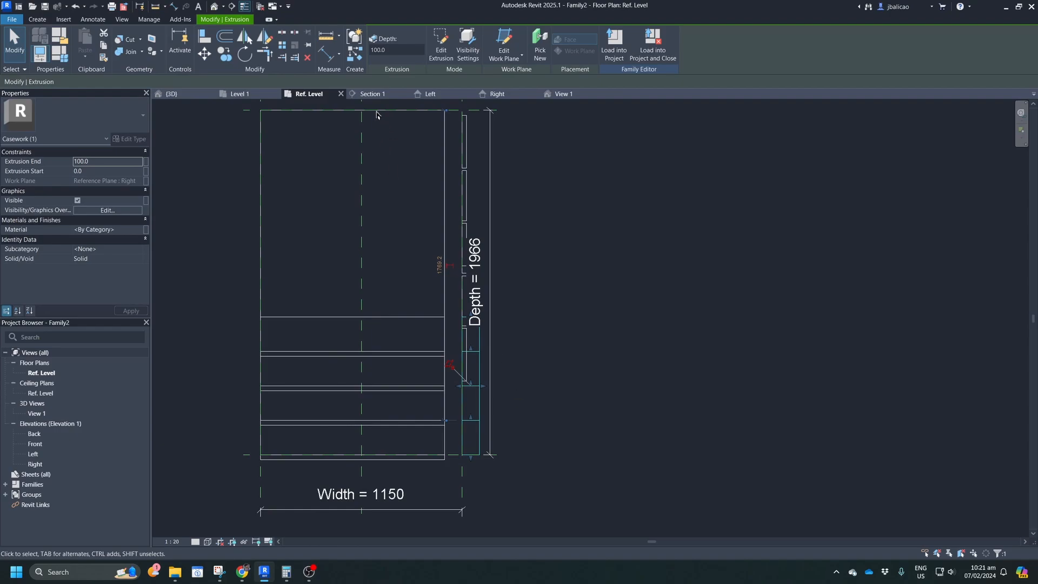
pyautogui.click(205, 55)
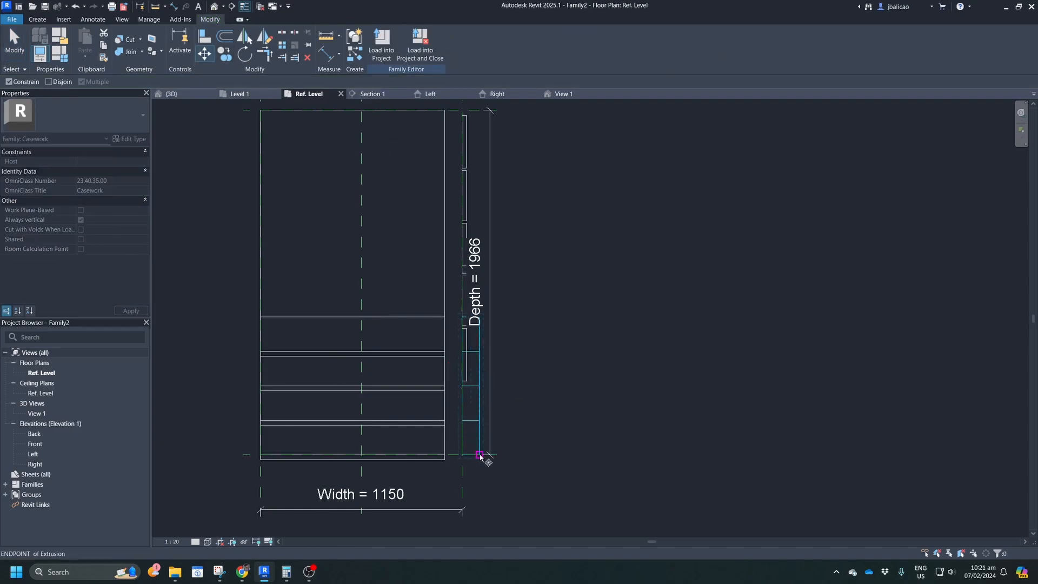
pyautogui.click(463, 457)
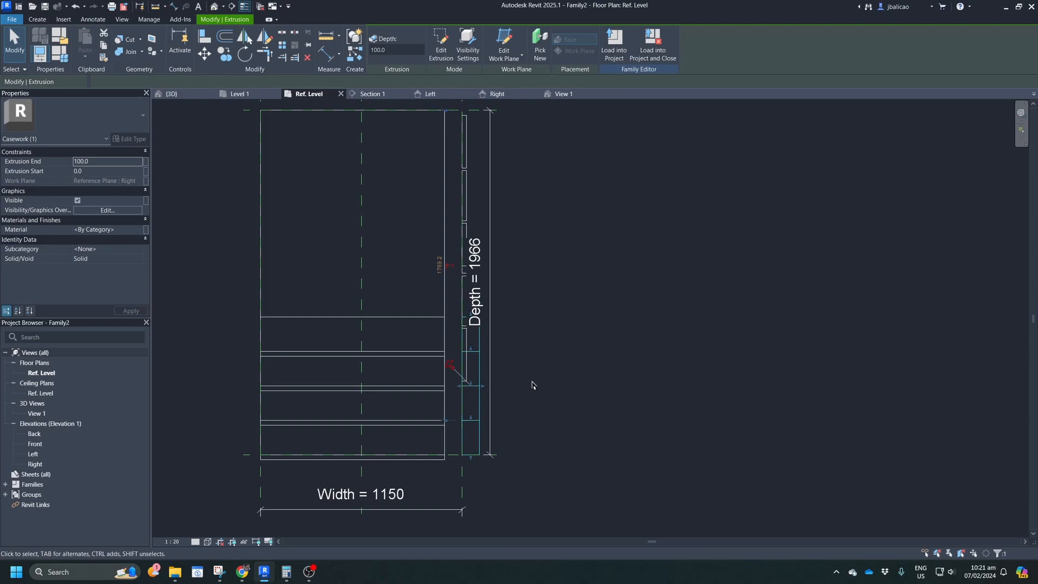
# Set the side extrusion's end to -100 so it extends inward toward the stair body, and deselect it.
pyautogui.click(99, 161)
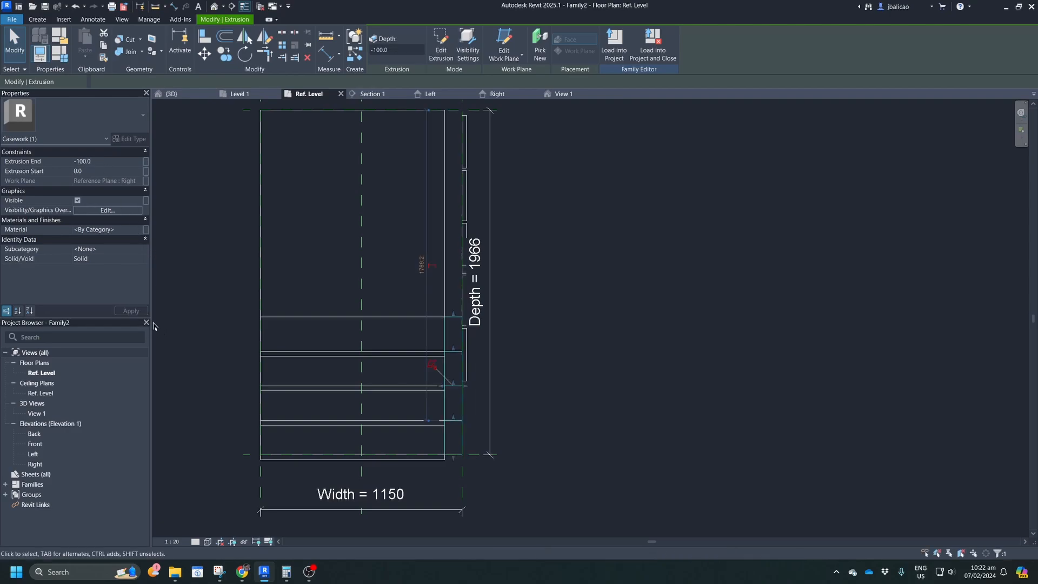
pyautogui.click(615, 367)
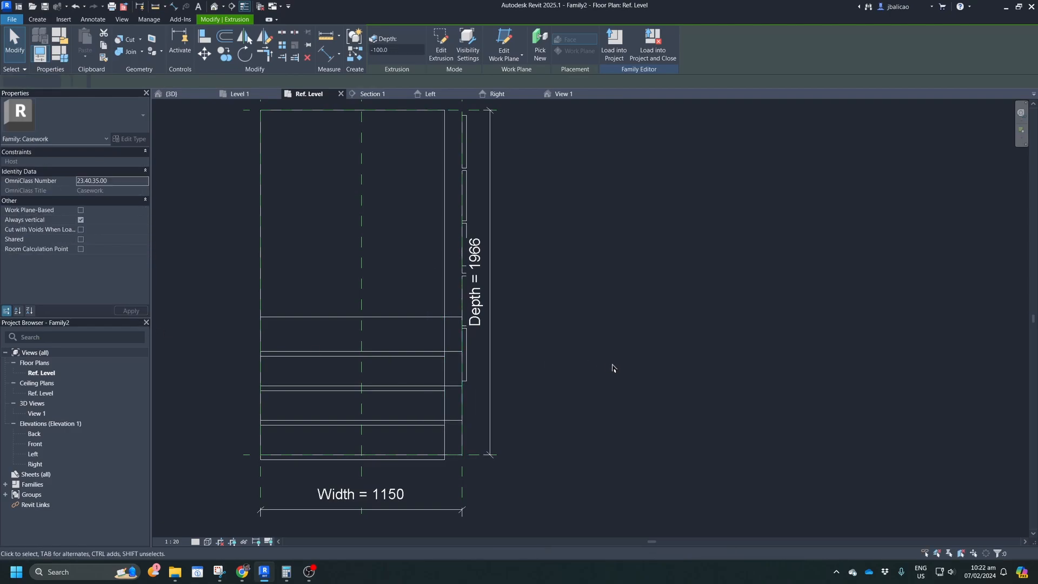
# Examine in plan and 3D how the stair body and treads meet the side extrusion and the Right reference plane.
pyautogui.click(432, 460)
pyautogui.click(425, 317)
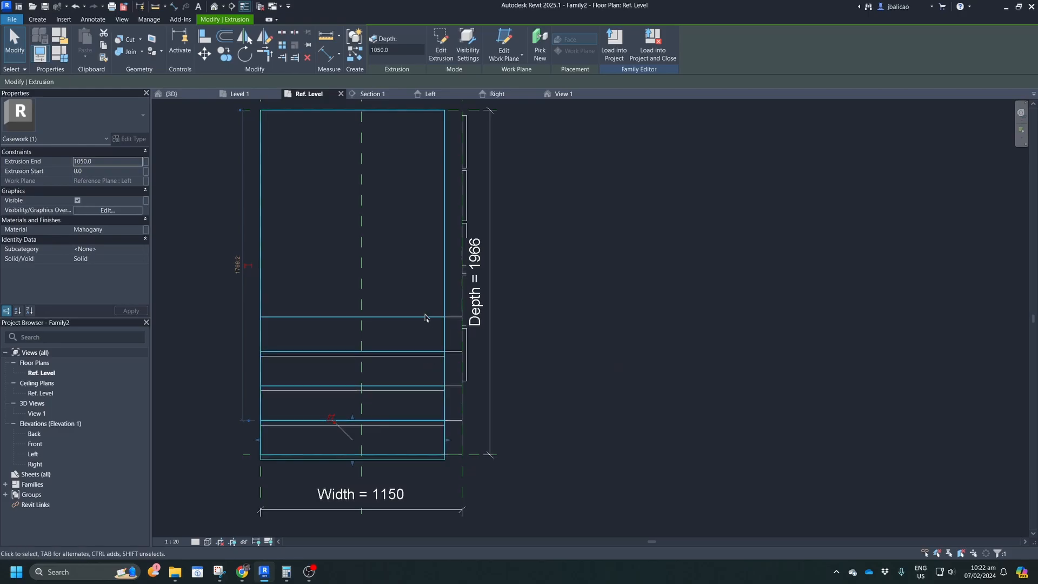
pyautogui.click(583, 321)
pyautogui.click(565, 94)
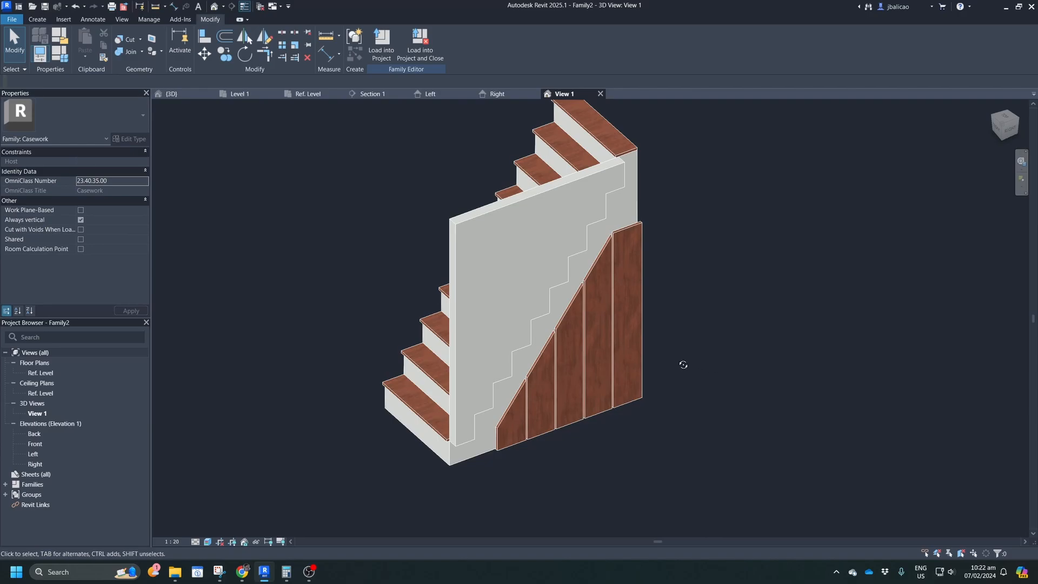
pyautogui.keyDown('shift'); pyautogui.moveTo(684, 365); pyautogui.dragTo(816, 138, button='middle'); pyautogui.keyUp('shift')
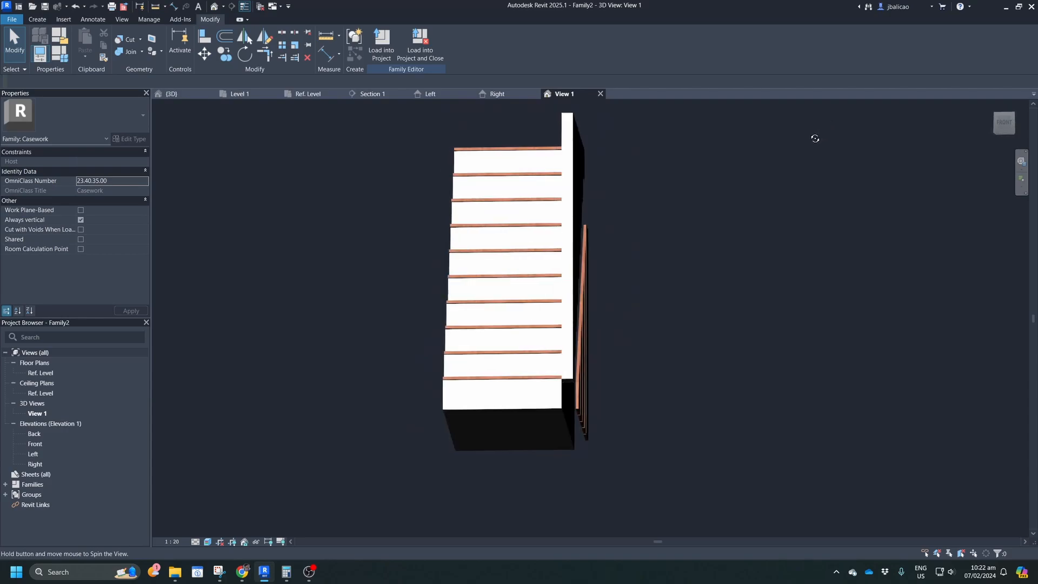
pyautogui.click(563, 406)
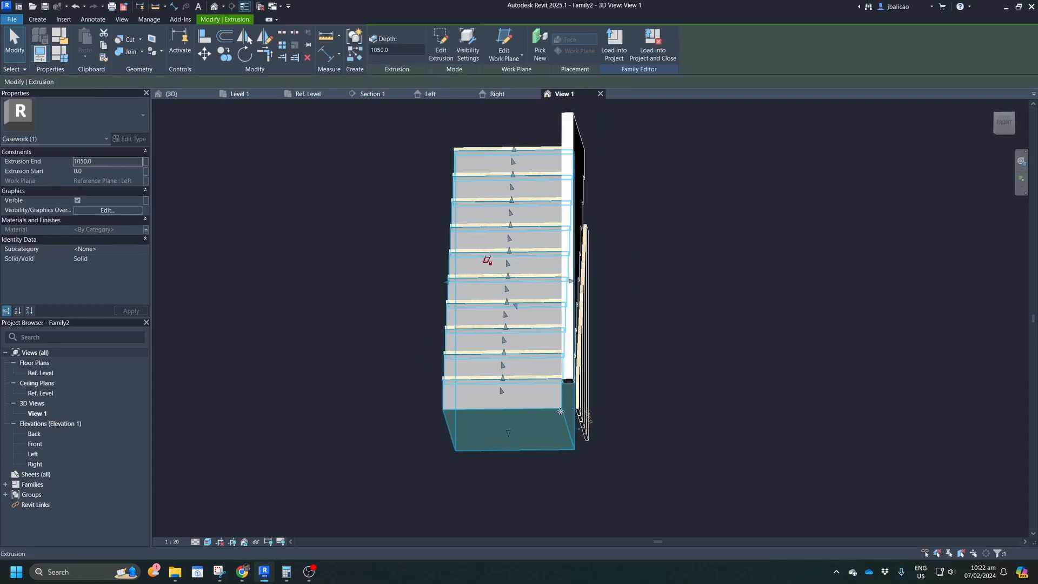
pyautogui.keyDown('shift'); pyautogui.moveTo(561, 411); pyautogui.dragTo(528, 479, button='middle'); pyautogui.keyUp('shift')
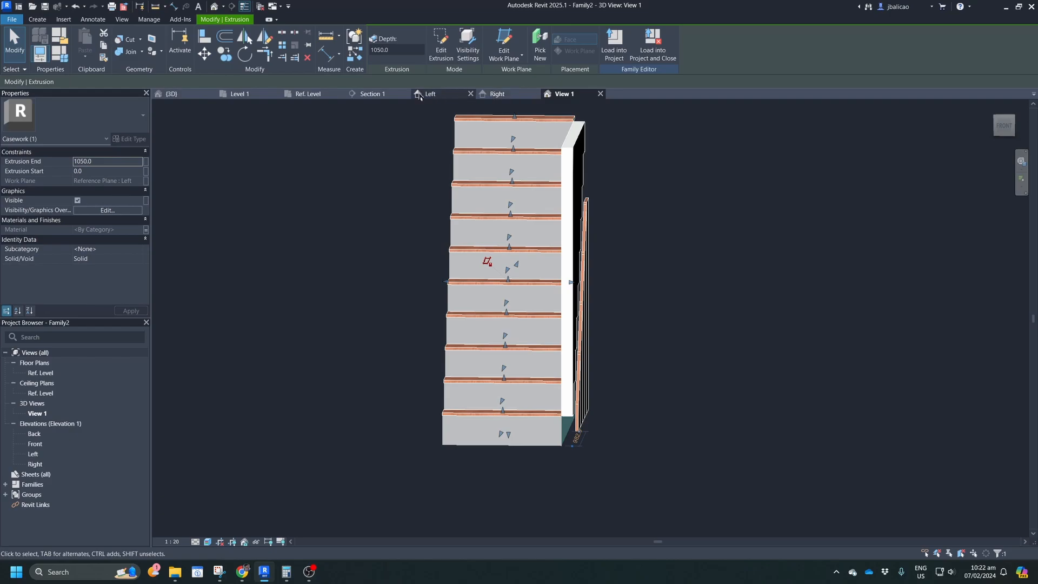
pyautogui.click(306, 94)
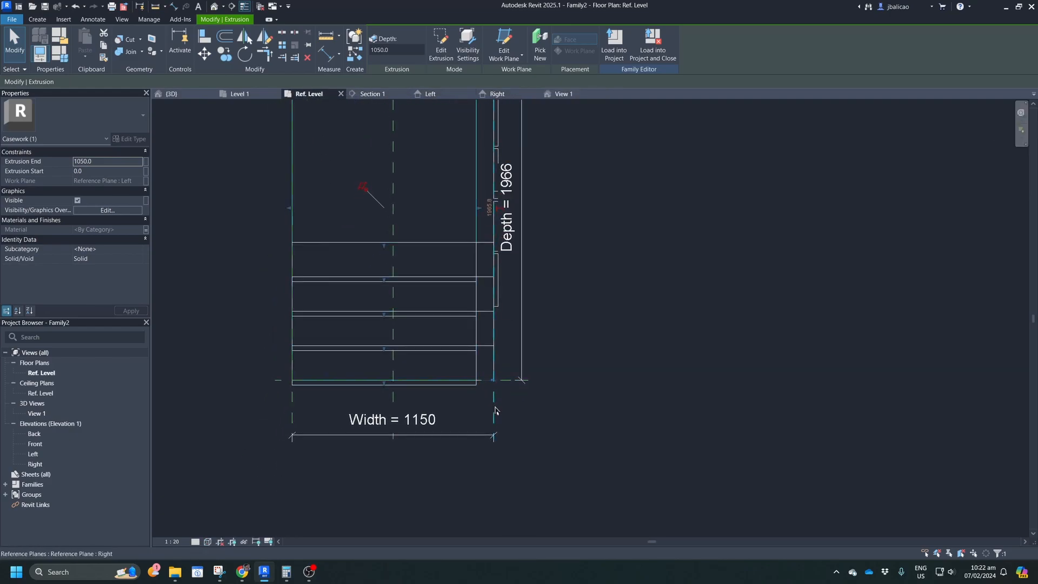
pyautogui.moveTo(495, 410); pyautogui.dragTo(489, 516, button='middle')
pyautogui.scroll(-2, 476, 518)
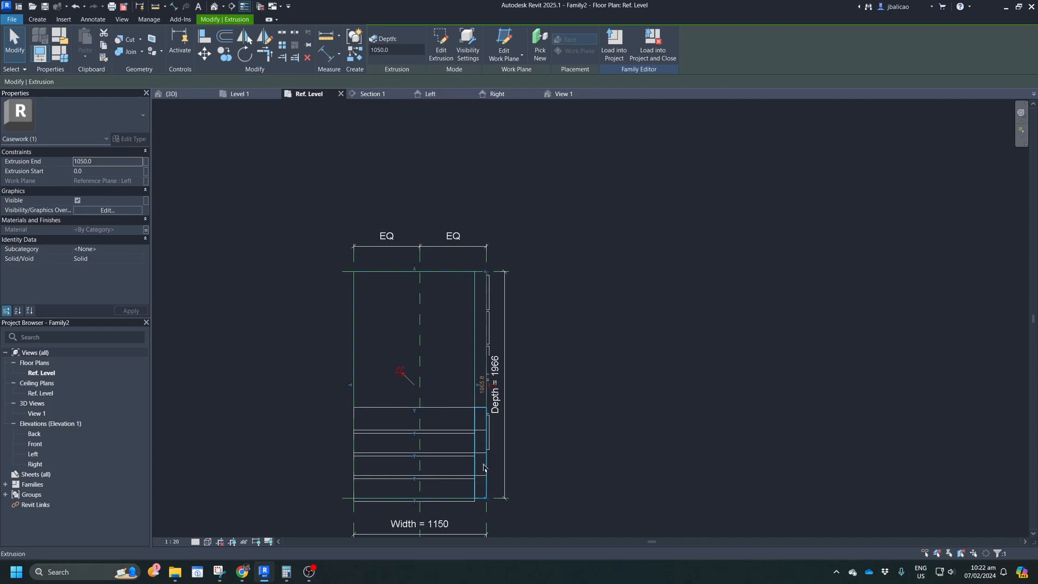
pyautogui.scroll(3, 484, 467)
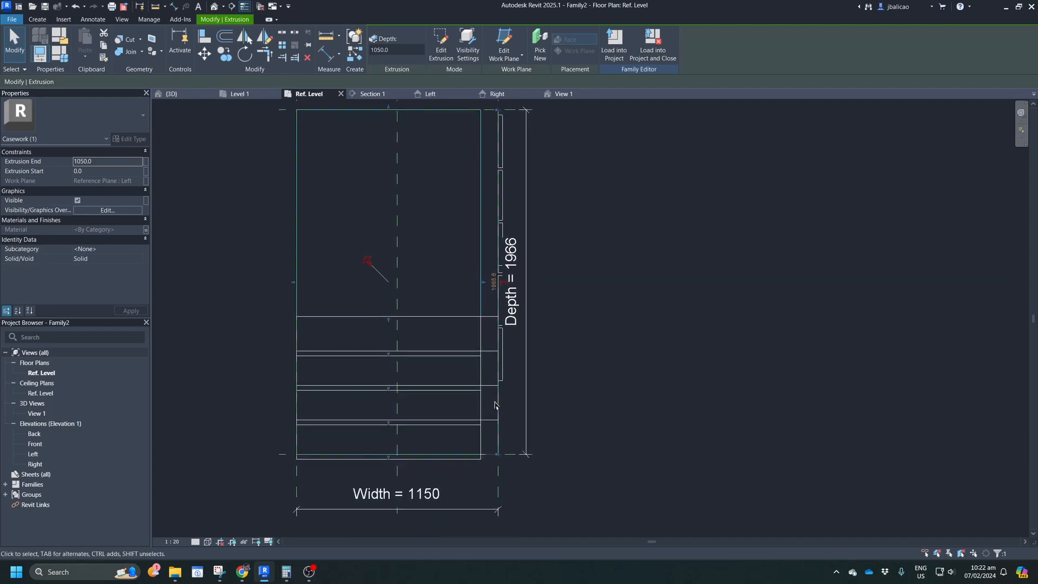
# Undo the latest side extrusion and Width changes, and inspect the Right reference plane and lowest tread in plan and 3D.
pyautogui.hotkey('ctrl', 'z')
pyautogui.hotkey('ctrl', 'z')
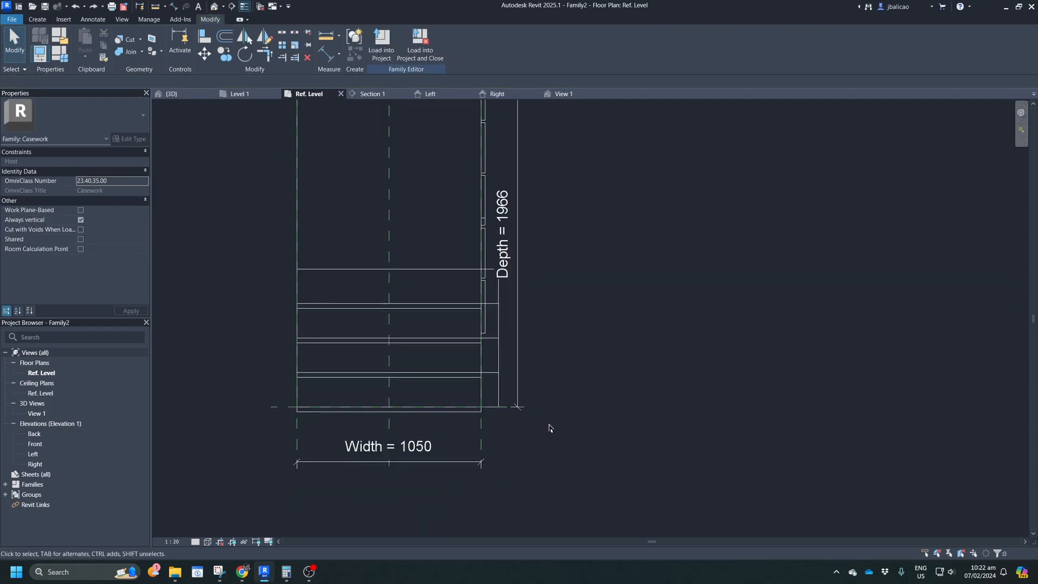
pyautogui.click(480, 424)
pyautogui.moveTo(544, 366); pyautogui.dragTo(540, 449, button='middle')
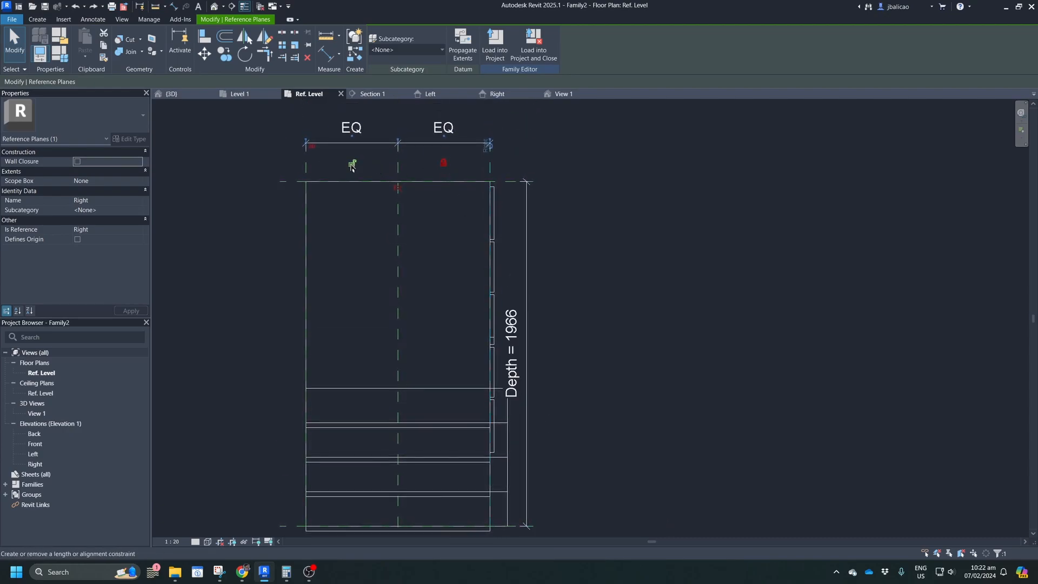
pyautogui.moveTo(481, 503); pyautogui.dragTo(487, 339, button='middle')
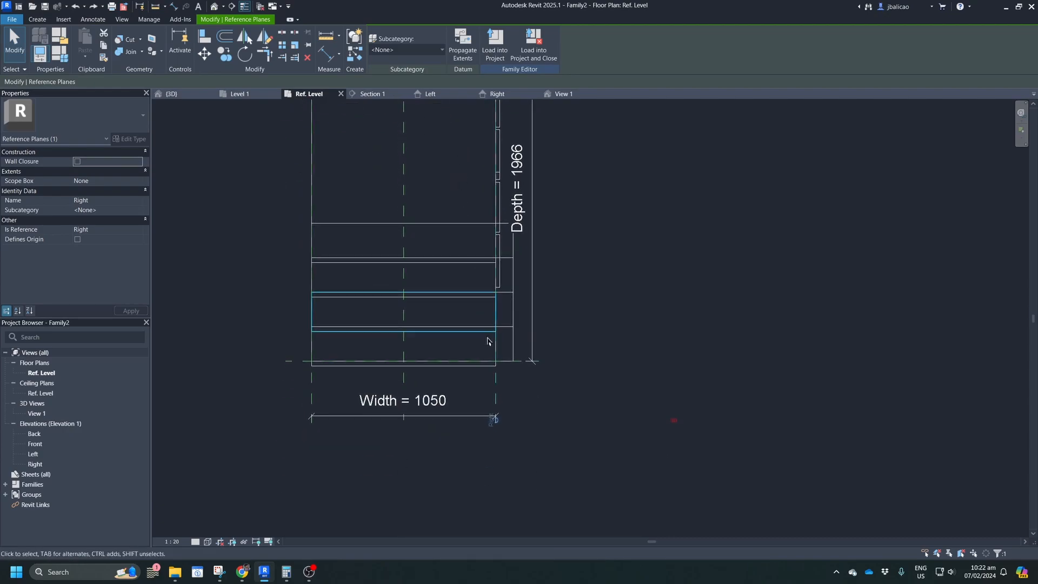
pyautogui.click(492, 371)
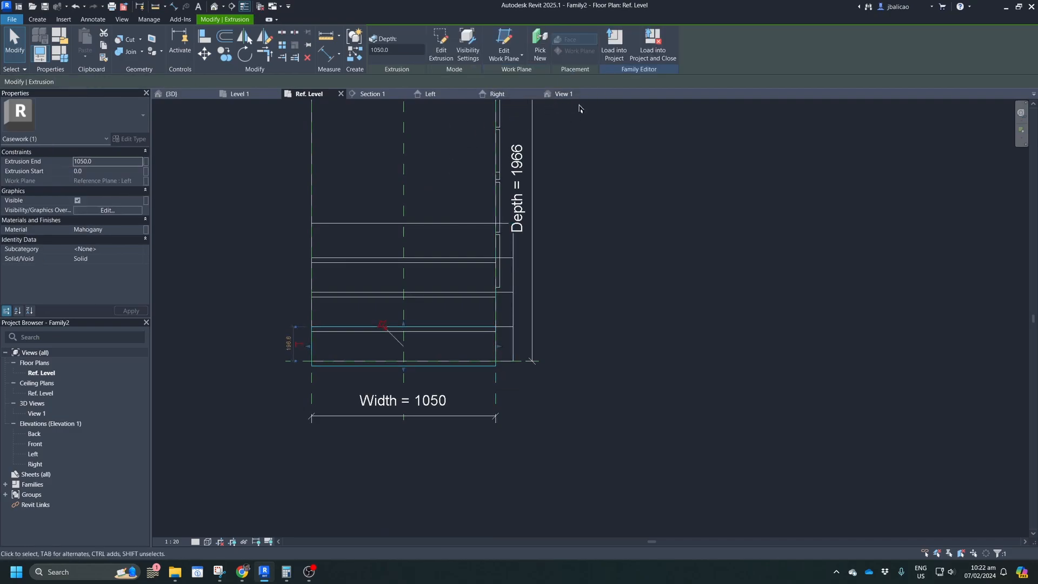
pyautogui.click(562, 93)
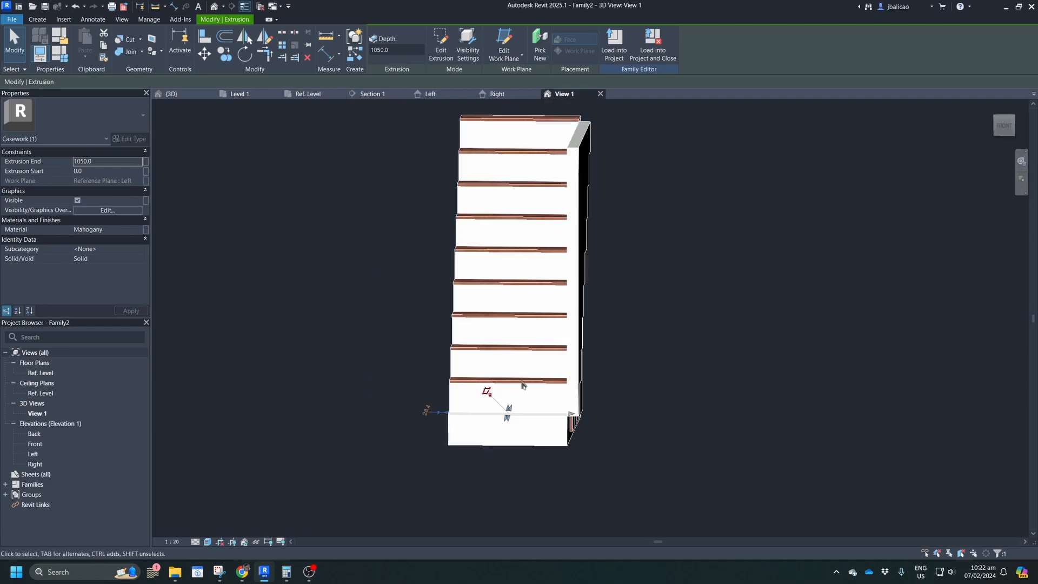
# Stretch the stair body sideways to the outer face of the side extrusion, and check the fit in 3D.
pyautogui.moveTo(548, 456); pyautogui.dragTo(327, 110)
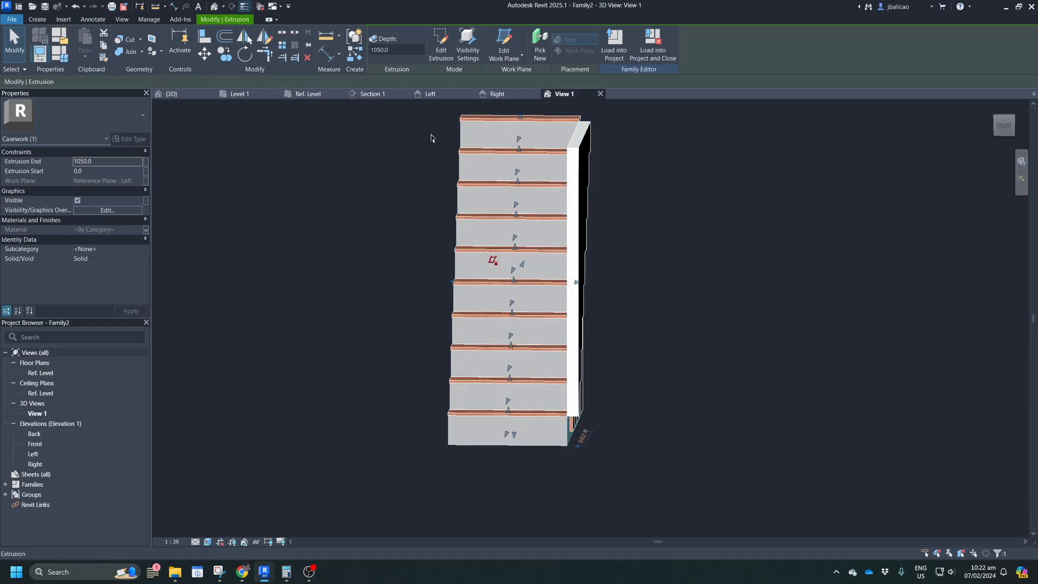
pyautogui.click(308, 94)
pyautogui.moveTo(425, 200); pyautogui.dragTo(431, 342, button='middle')
pyautogui.moveTo(504, 332); pyautogui.dragTo(518, 334)
pyautogui.click(590, 317)
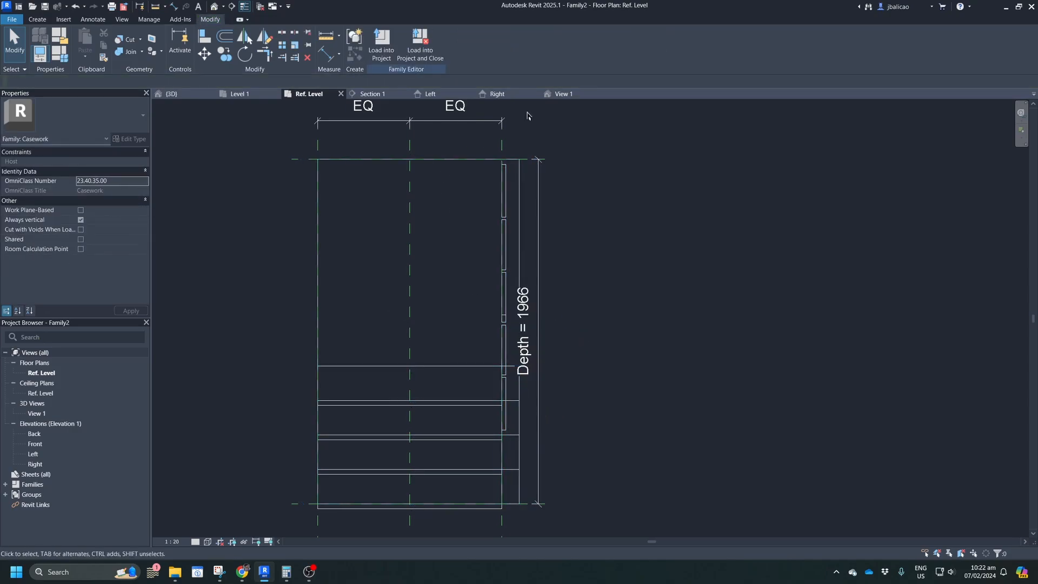
pyautogui.click(562, 93)
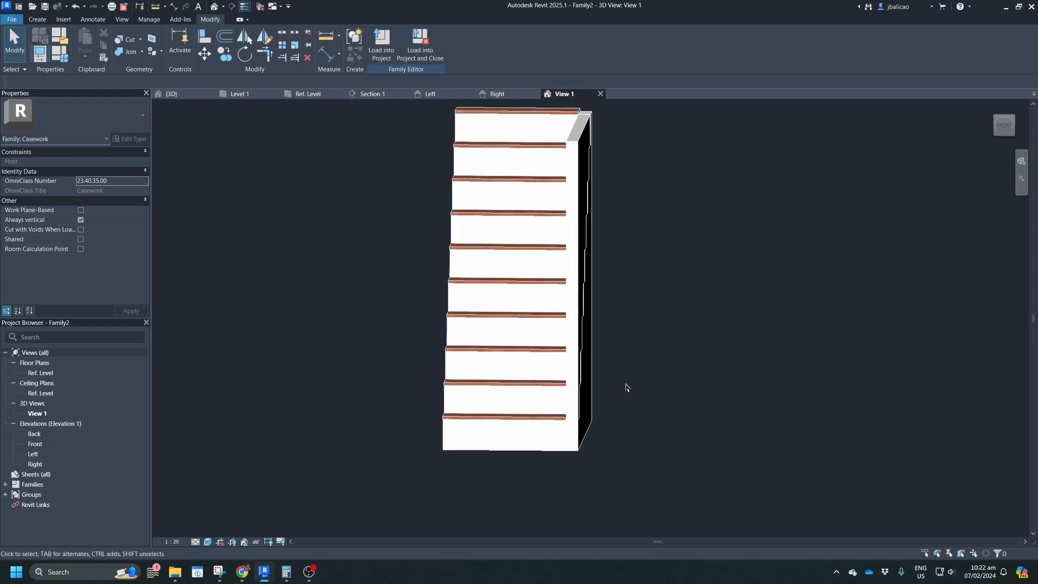
pyautogui.keyDown('shift'); pyautogui.moveTo(701, 387); pyautogui.dragTo(700, 435, button='middle'); pyautogui.keyUp('shift')
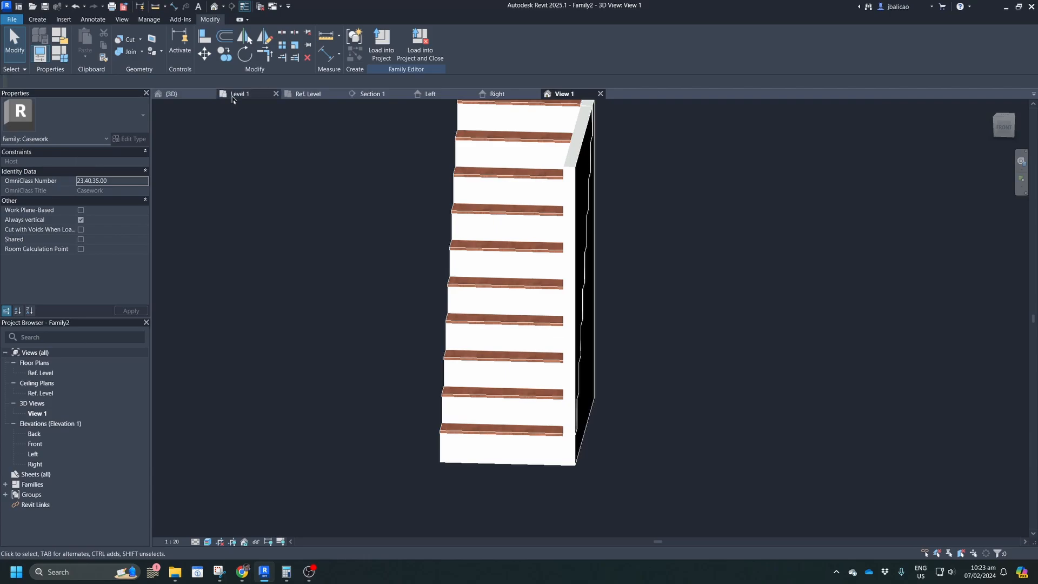
# Set the family's Width dimension to 1150, removing the constraints that conflict with it.
pyautogui.click(303, 94)
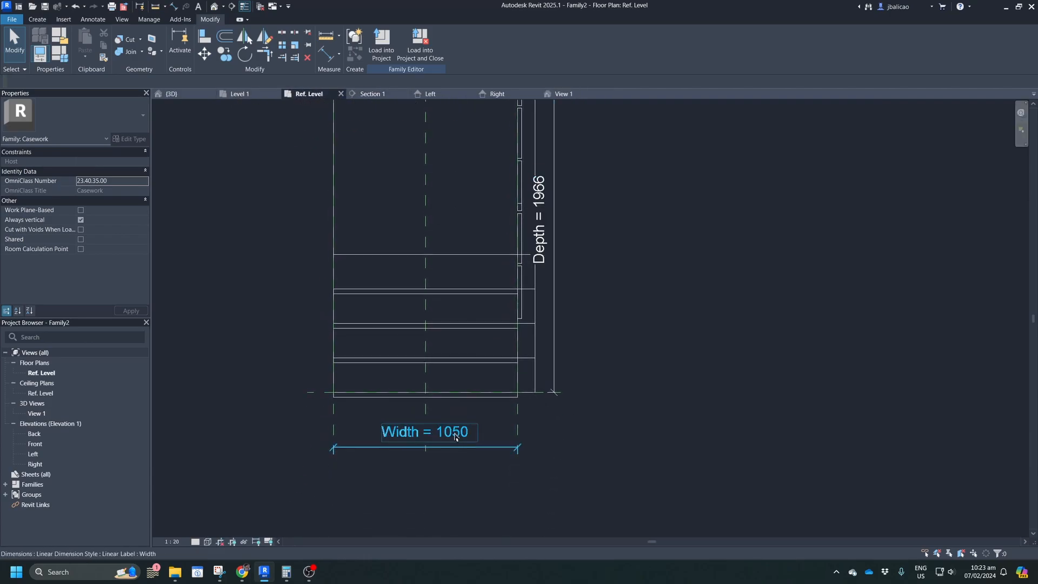
pyautogui.click(455, 437)
pyautogui.click(435, 438)
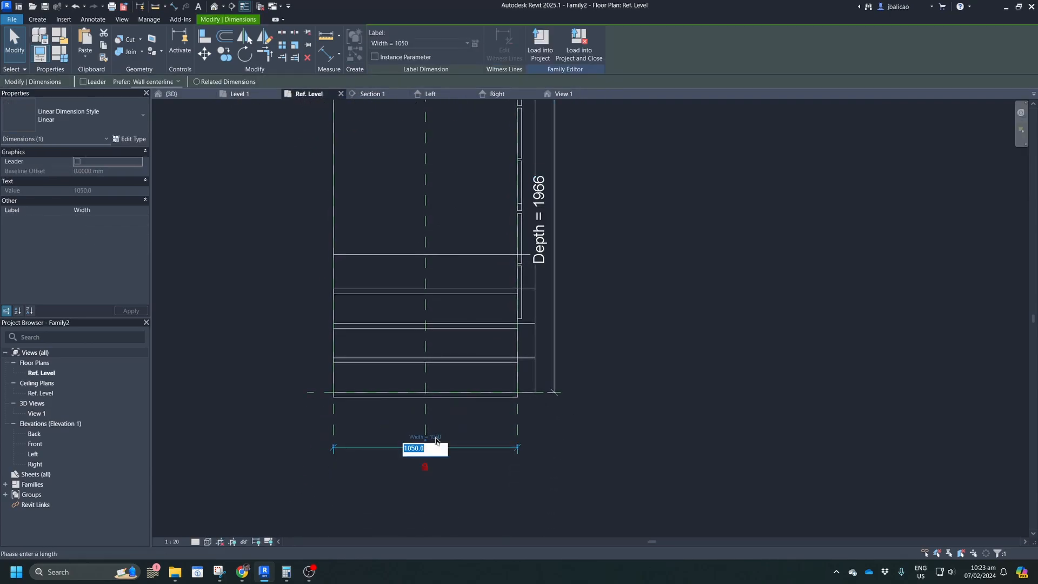
pyautogui.write('1150')
pyautogui.press('Return')
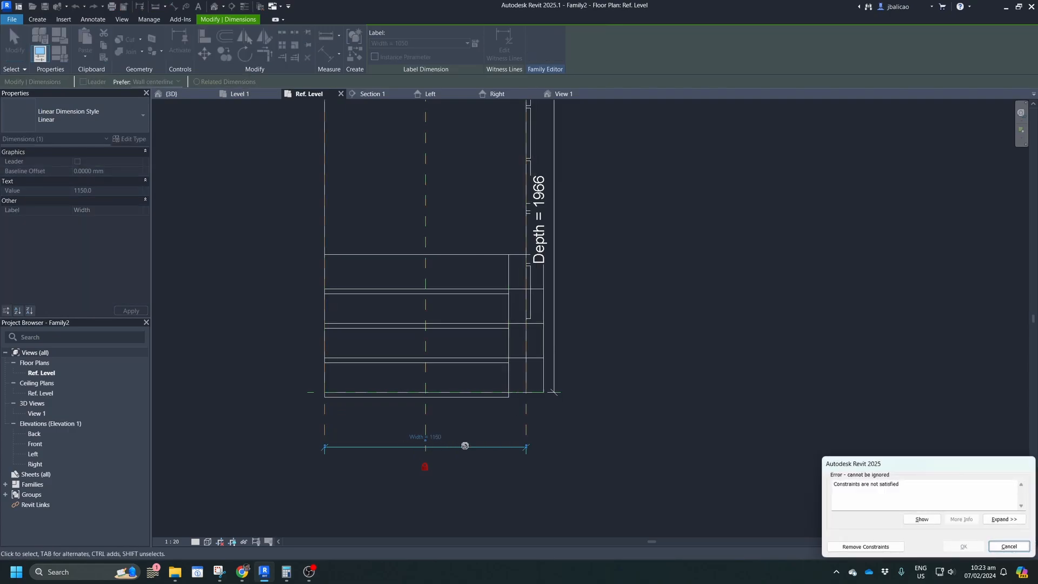
pyautogui.click(867, 546)
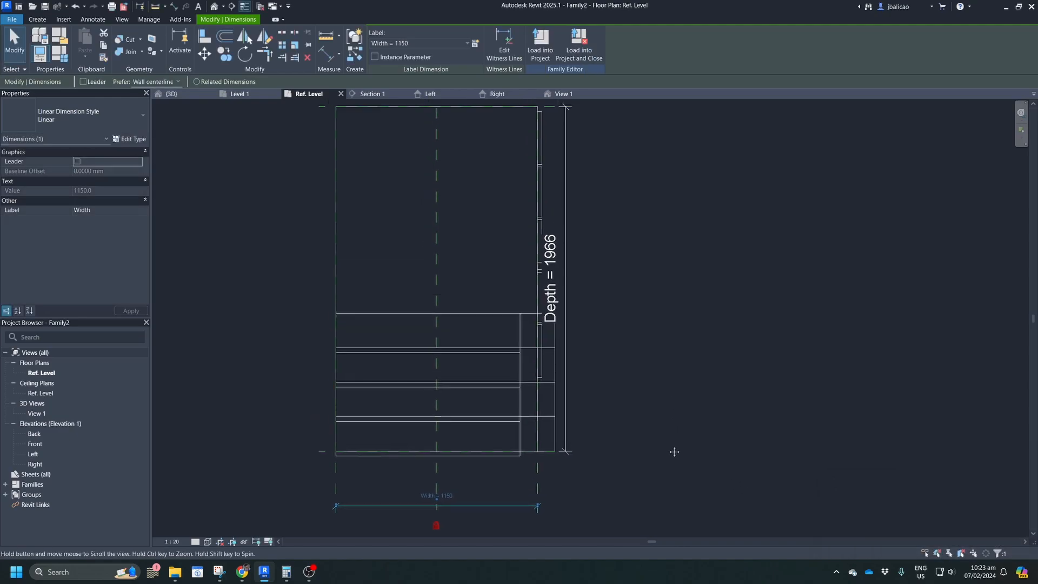
# Set the side extrusion's end to -100 so it extends inward from the Right reference plane, and review the model in 3D.
pyautogui.click(561, 407)
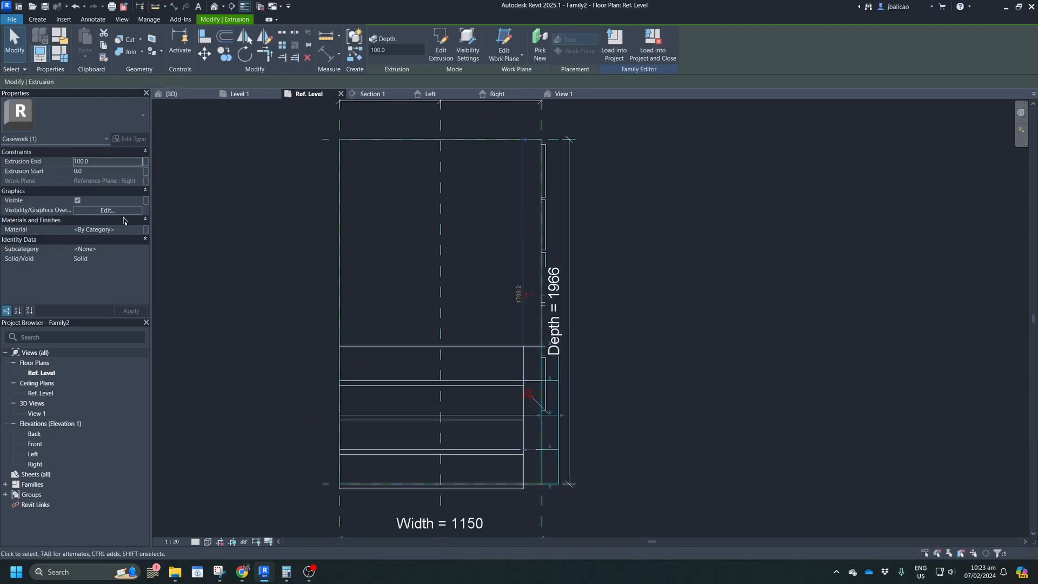
pyautogui.click(113, 160)
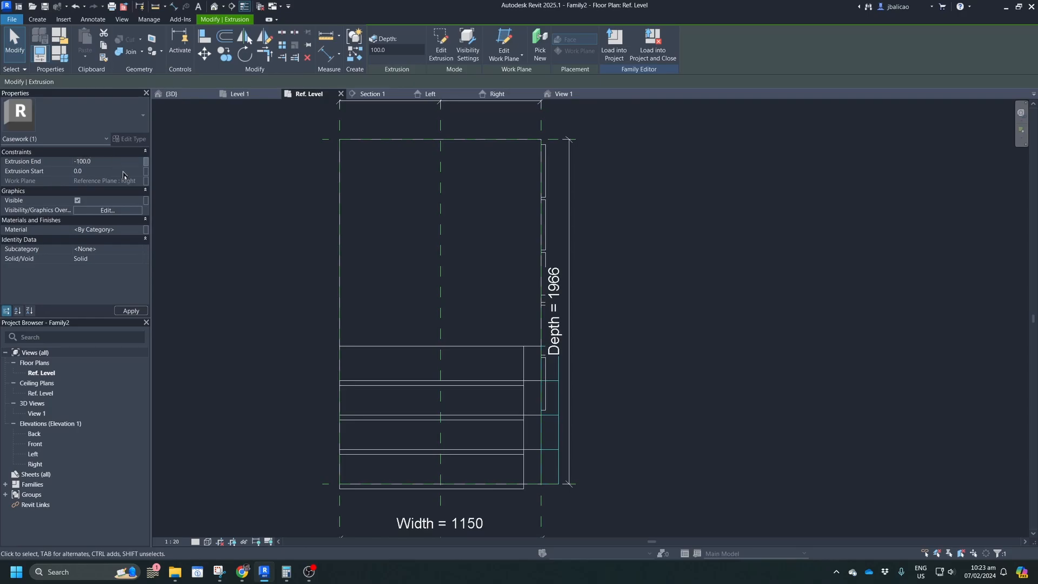
pyautogui.click(447, 261)
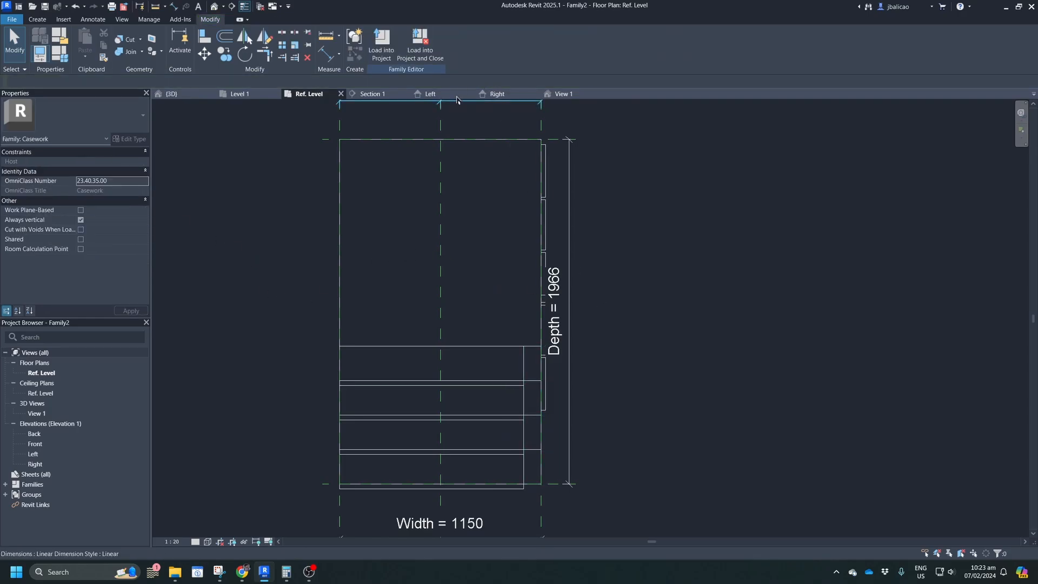
pyautogui.click(560, 95)
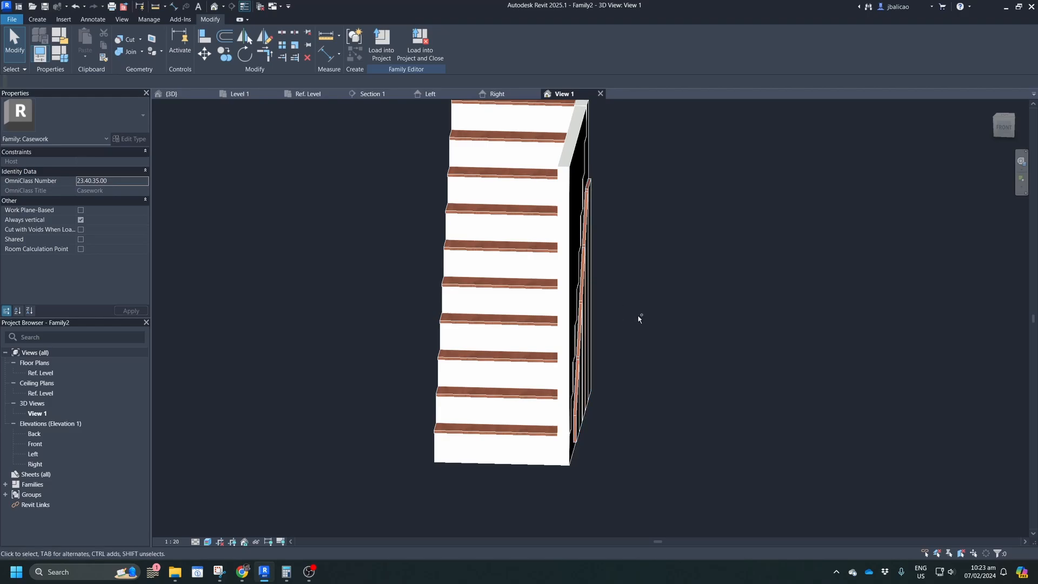
pyautogui.scroll(2, 637, 319)
pyautogui.keyDown('shift'); pyautogui.moveTo(678, 328); pyautogui.dragTo(586, 341, button='middle'); pyautogui.keyUp('shift')
pyautogui.scroll(-2, 587, 340)
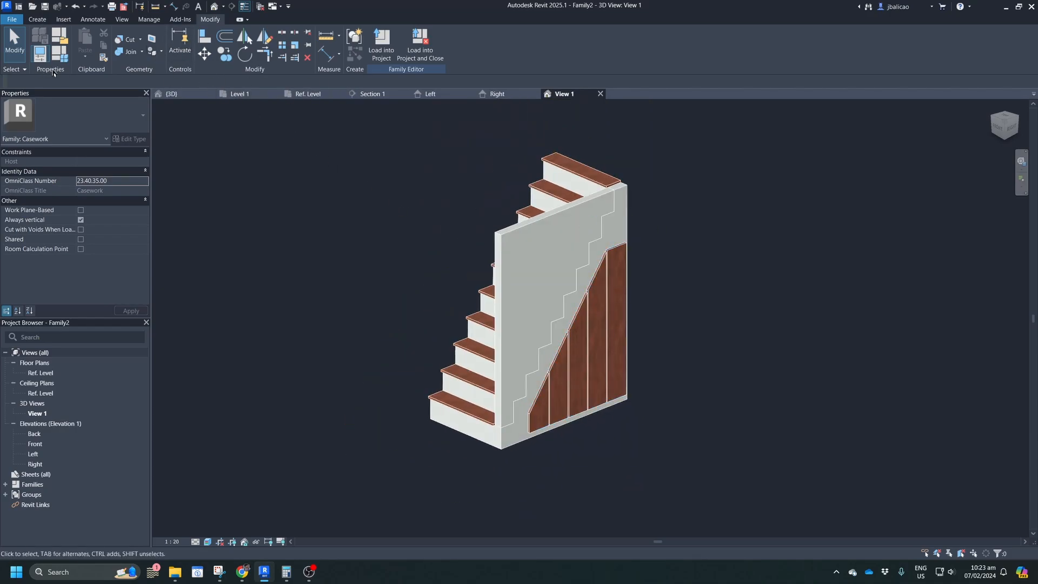
# Save the family as "Staircase with Cabinet" in the Revit Family folder.
pyautogui.hotkey('ctrl', 's')
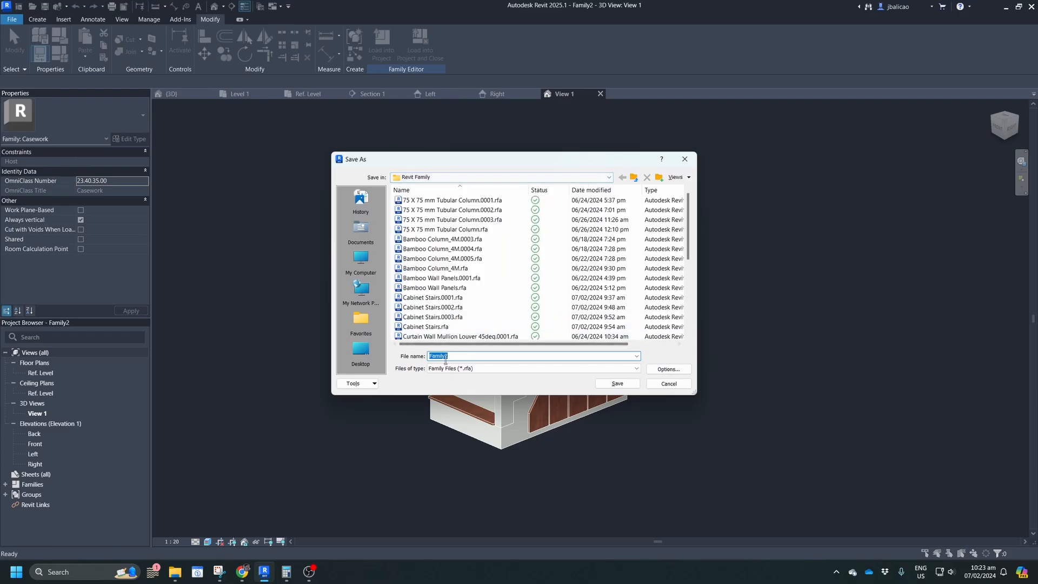
pyautogui.write('B')
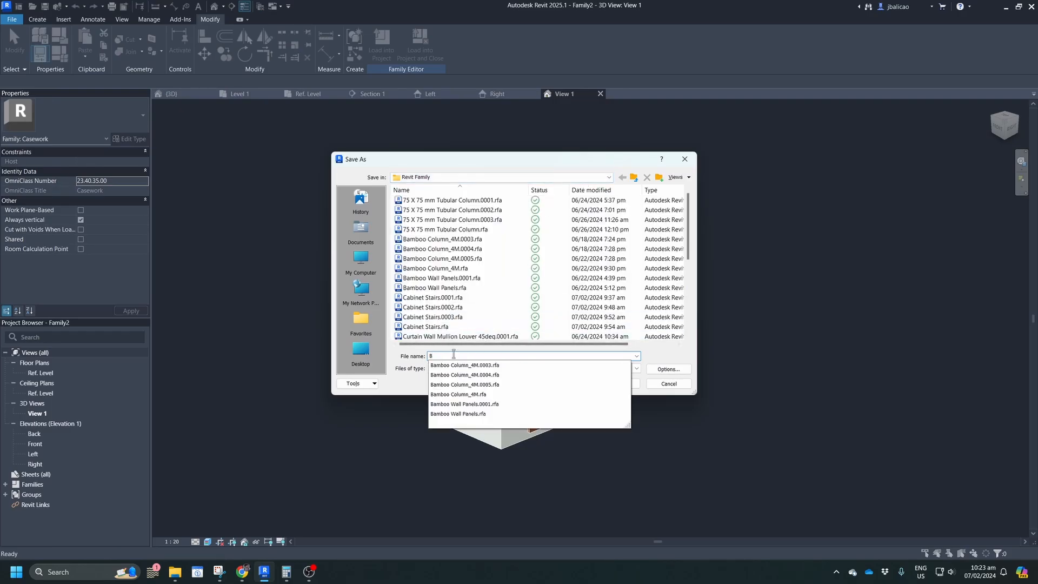
pyautogui.write('Sta')
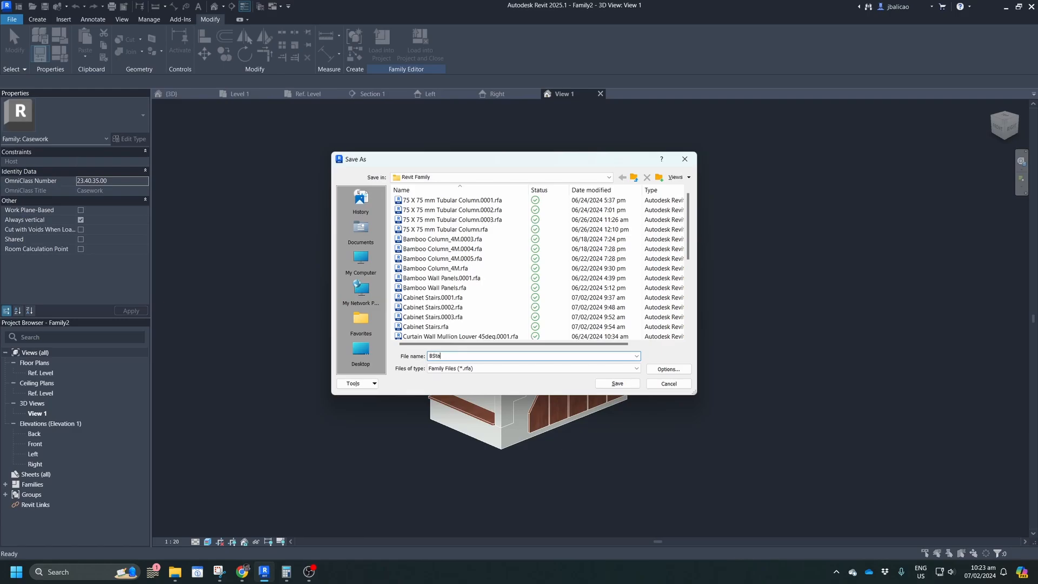
pyautogui.write('St')
pyautogui.click(626, 387)
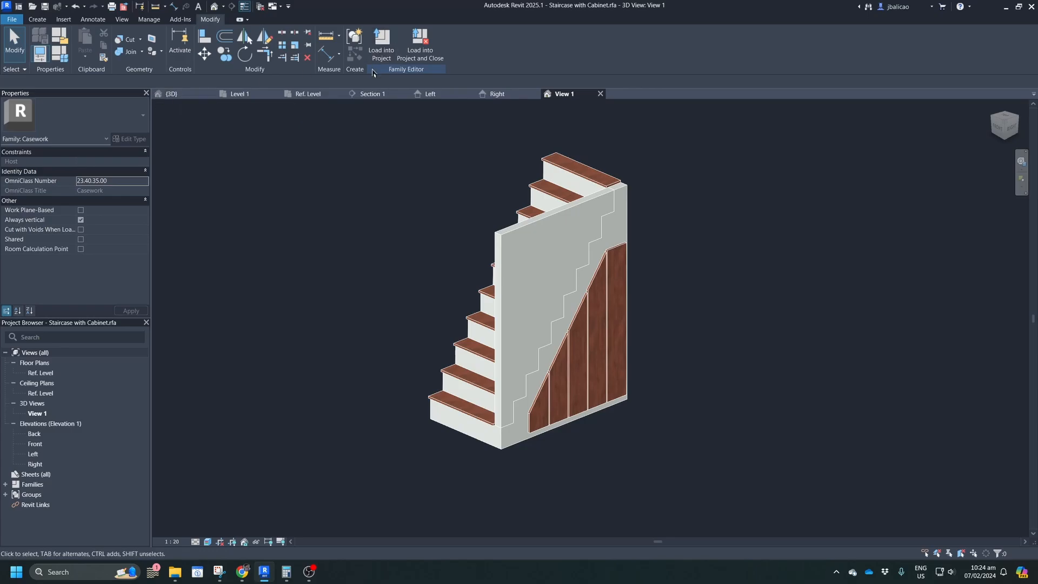
# Load the family into the bungalow project and place one instance on the Level 1 plan below the toilet wall.
pyautogui.click(380, 54)
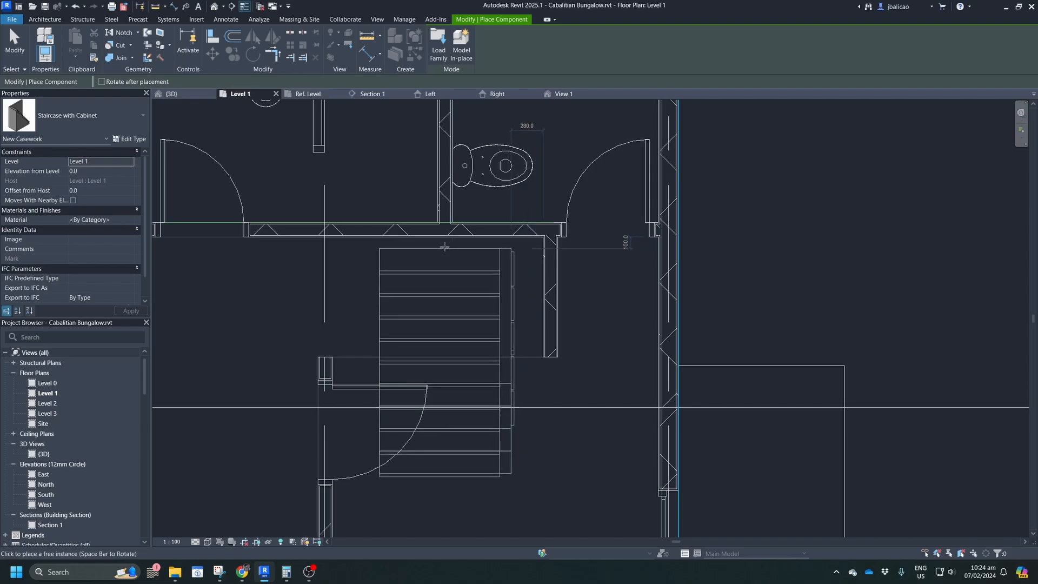
pyautogui.click(445, 268)
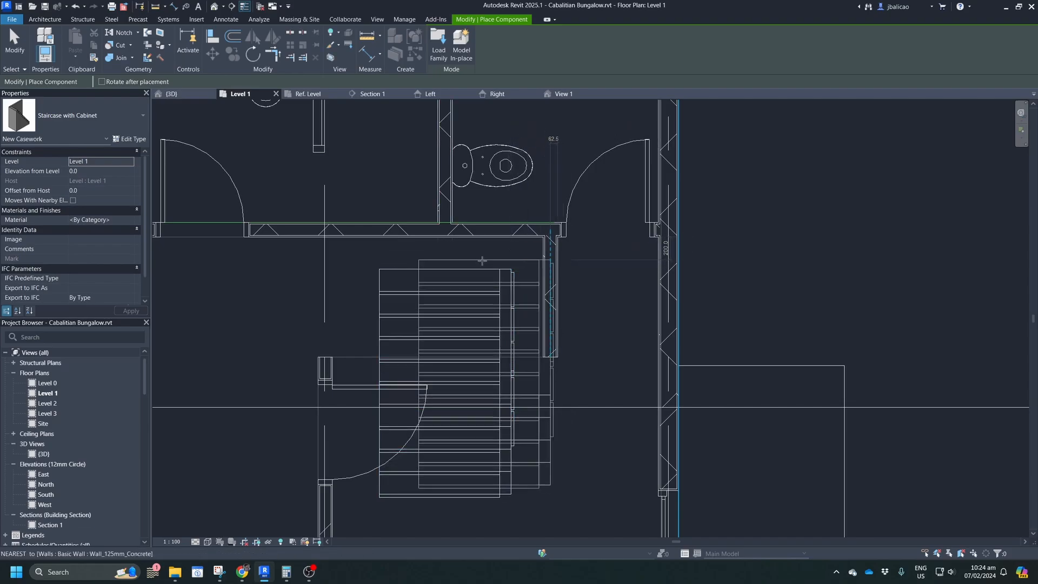
pyautogui.press('Escape')
# Rotate the placed staircase 90 degrees clockwise about its centre.
pyautogui.click(466, 272)
pyautogui.press('r')
pyautogui.press('o')
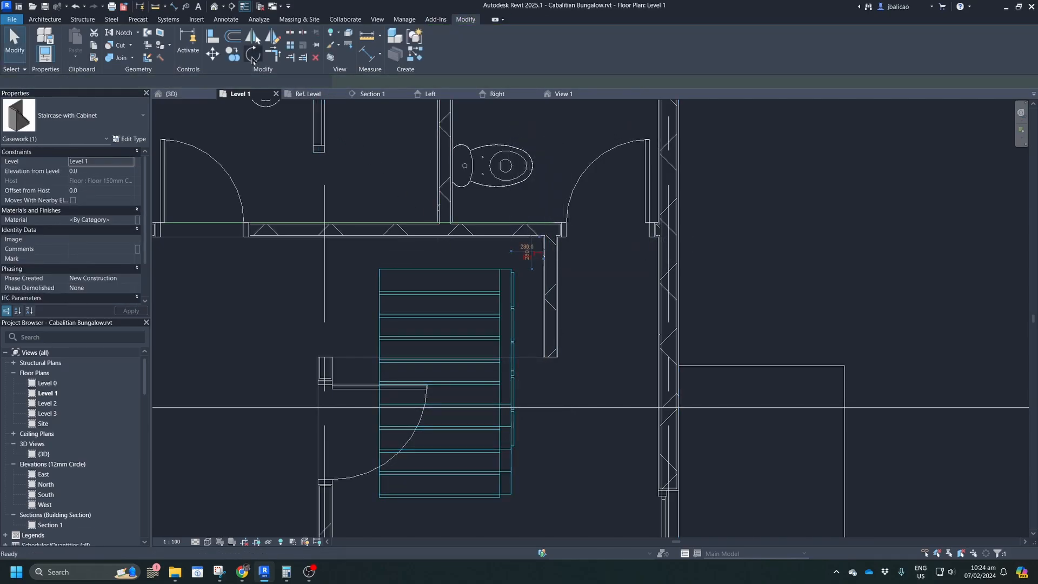
pyautogui.click(446, 253)
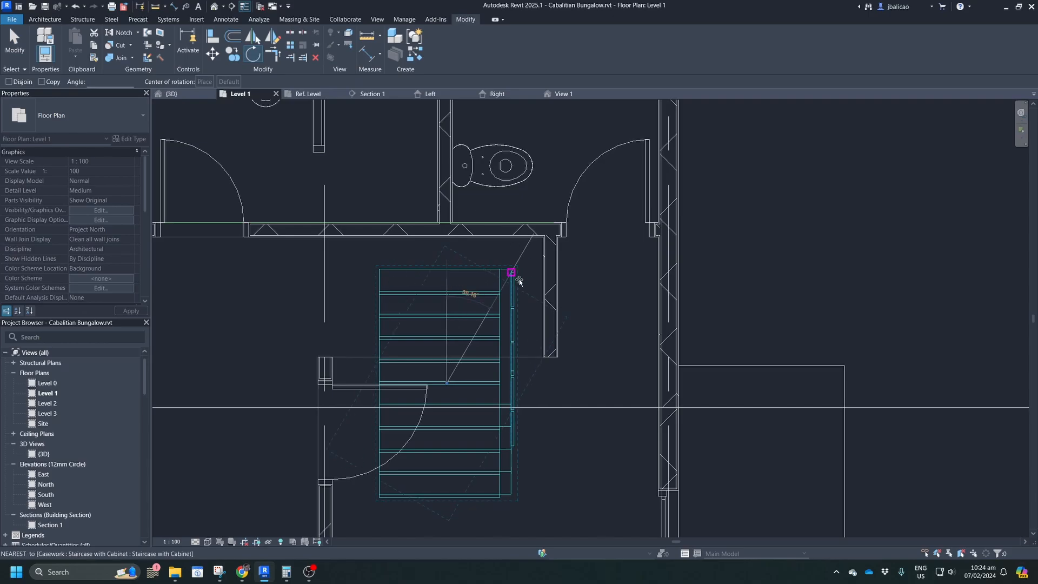
pyautogui.click(591, 385)
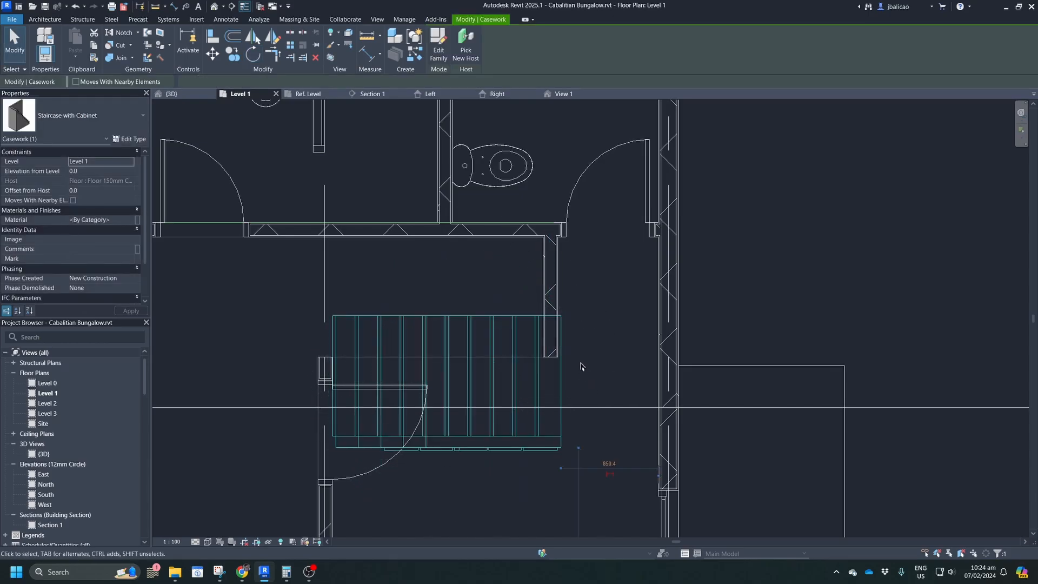
# Move the staircase by its upper-right corner to the inner corner where the toilet wall meets the short partition wall.
pyautogui.moveTo(591, 385); pyautogui.dragTo(570, 347, button='middle')
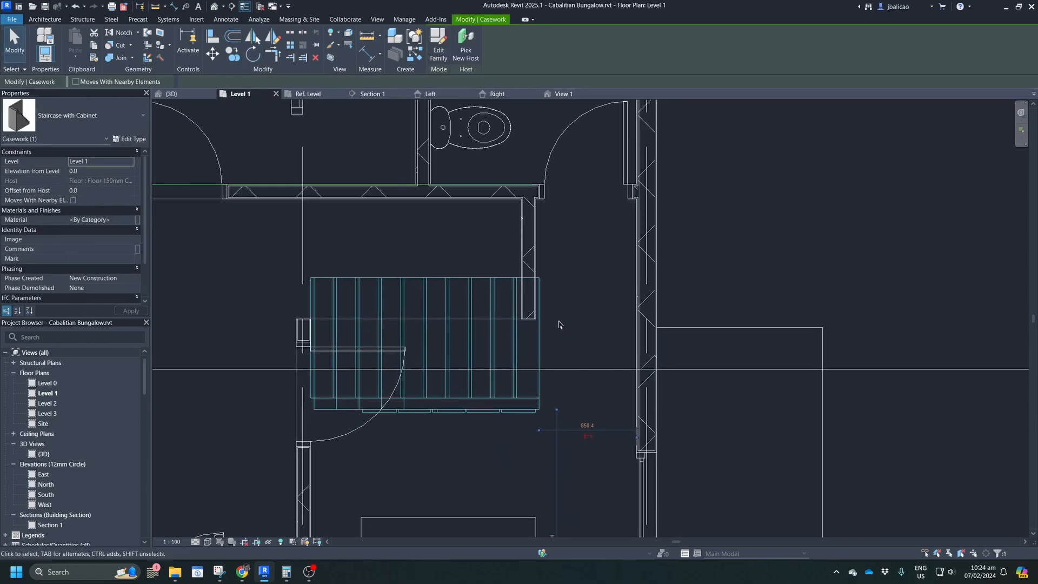
pyautogui.click(216, 55)
pyautogui.scroll(2, 539, 314)
pyautogui.scroll(1, 552, 292)
pyautogui.moveTo(553, 295); pyautogui.dragTo(568, 351, button='middle')
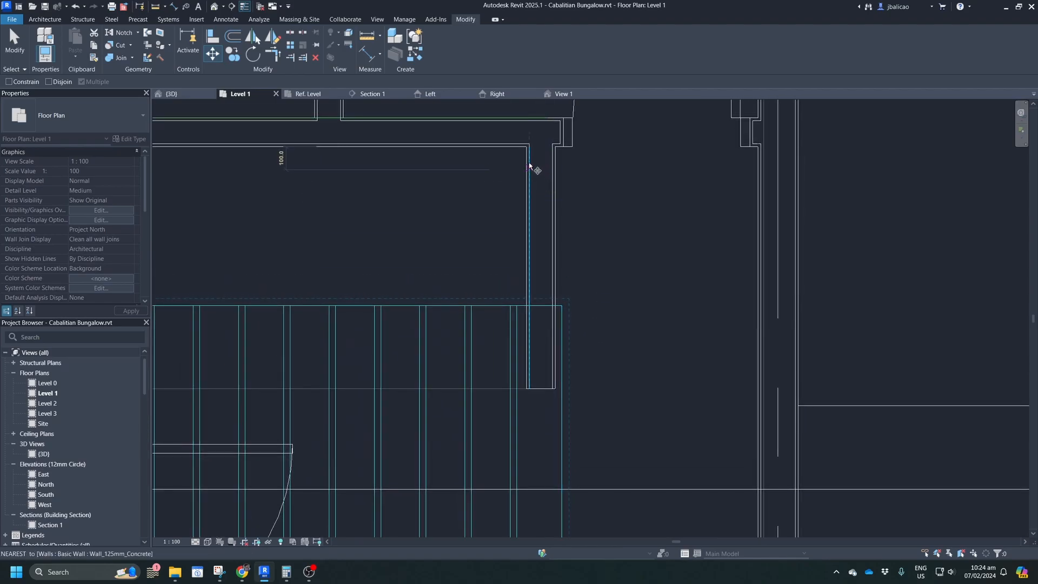
pyautogui.click(562, 306)
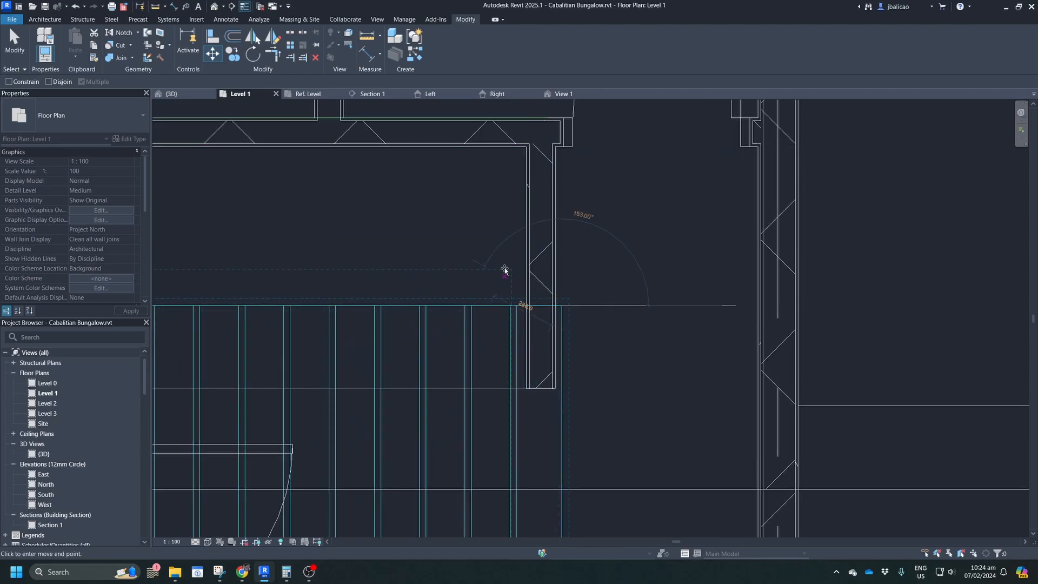
pyautogui.click(525, 150)
pyautogui.scroll(-2, 480, 234)
pyautogui.moveTo(480, 234); pyautogui.dragTo(576, 249, button='middle')
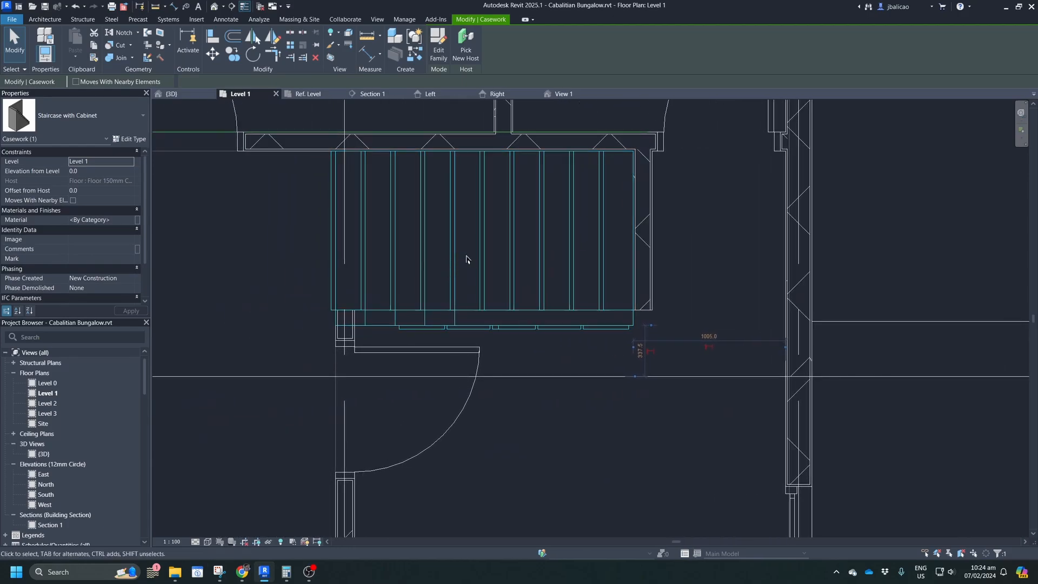
# Examine the placed staircase and its under-stair cabinet in the bungalow's 3D view from several angles.
pyautogui.click(173, 94)
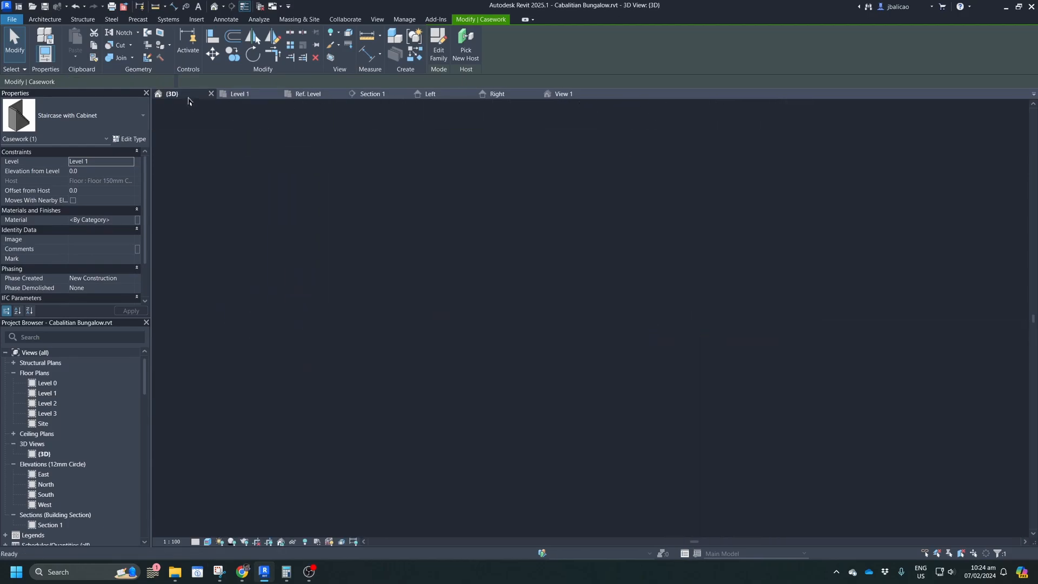
pyautogui.press('Escape')
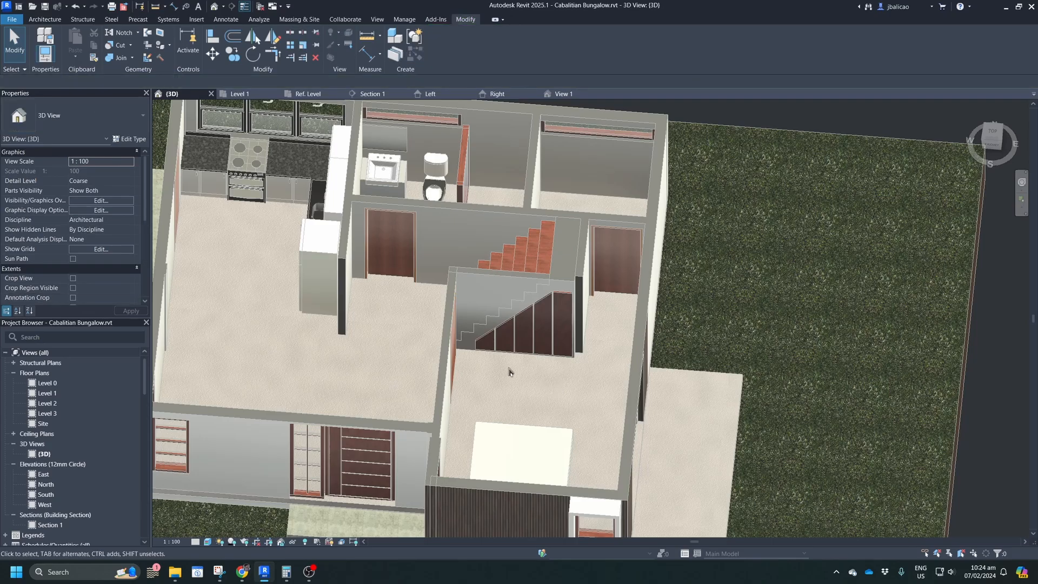
pyautogui.moveTo(504, 366)
pyautogui.keyDown('shift'); pyautogui.mouseDown(button='middle')
pyautogui.moveTo(527, 303)
pyautogui.moveTo(522, 173)
pyautogui.moveTo(511, 324)
pyautogui.moveTo(519, 368)
pyautogui.moveTo(503, 377)
pyautogui.mouseUp(button='middle'); pyautogui.keyUp('shift')
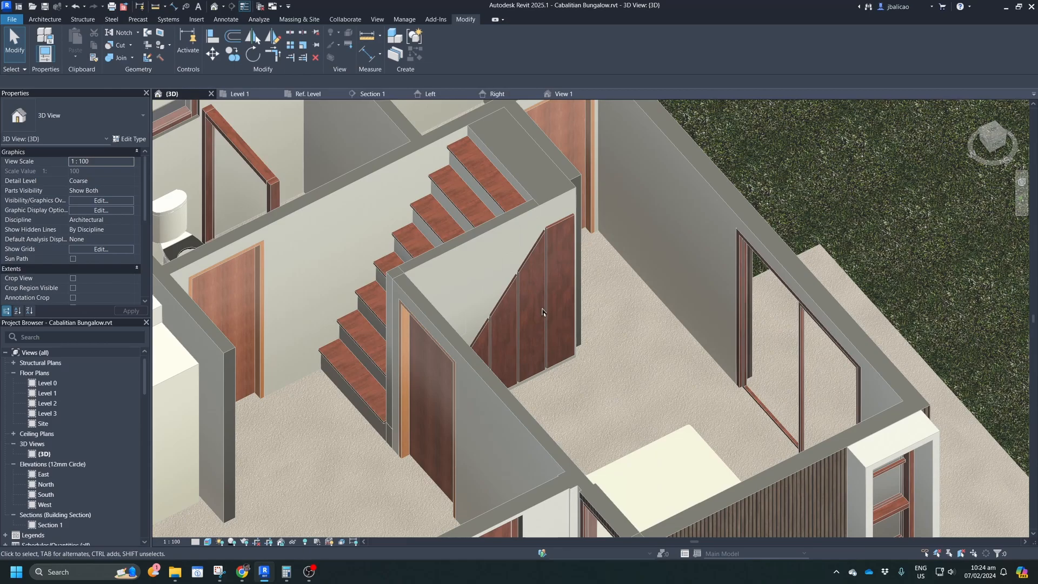
pyautogui.scroll(-3, 541, 327)
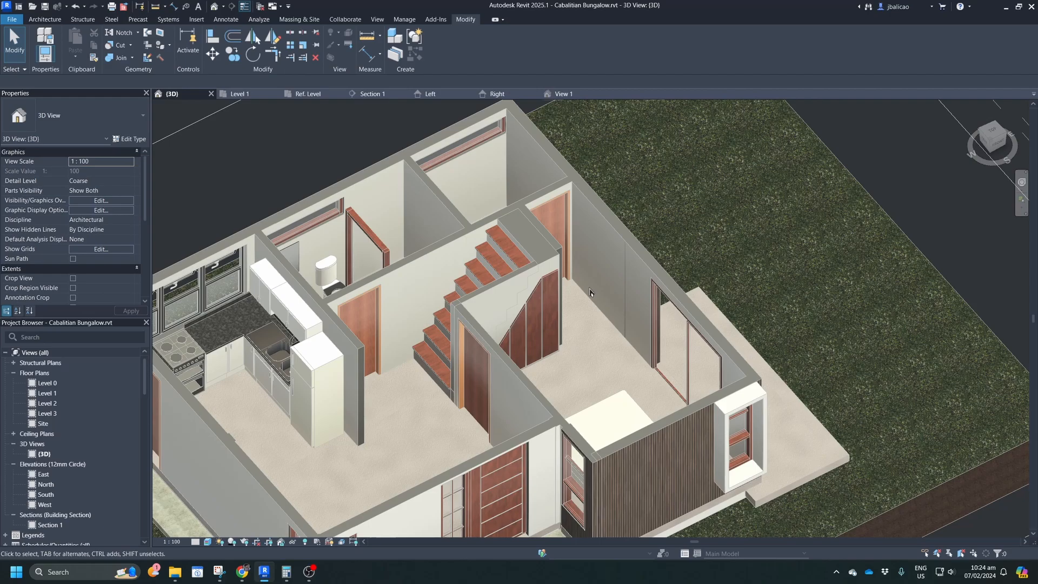
pyautogui.scroll(5, 590, 292)
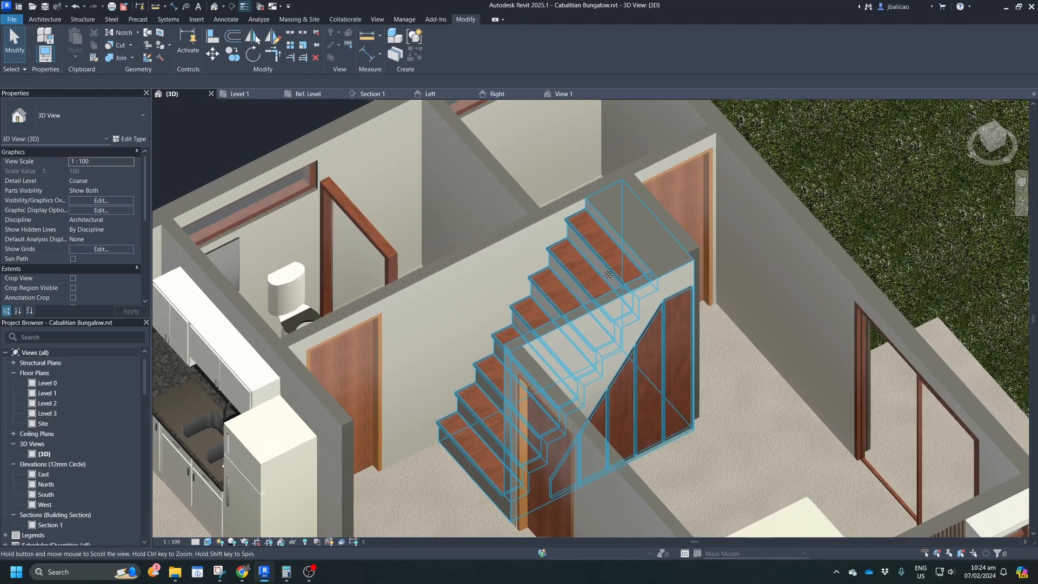
pyautogui.moveTo(609, 274); pyautogui.dragTo(586, 231, button='middle')
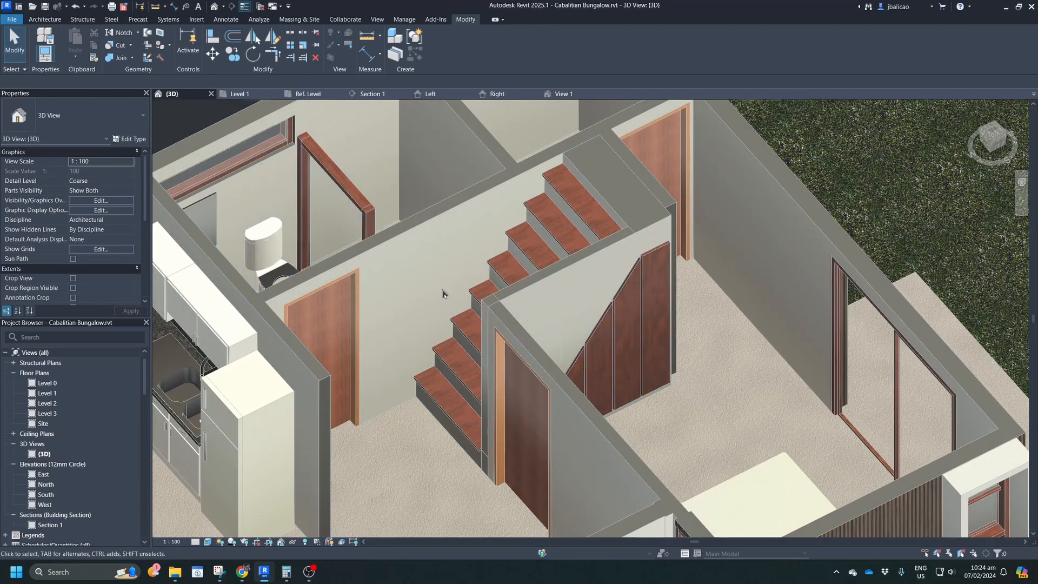